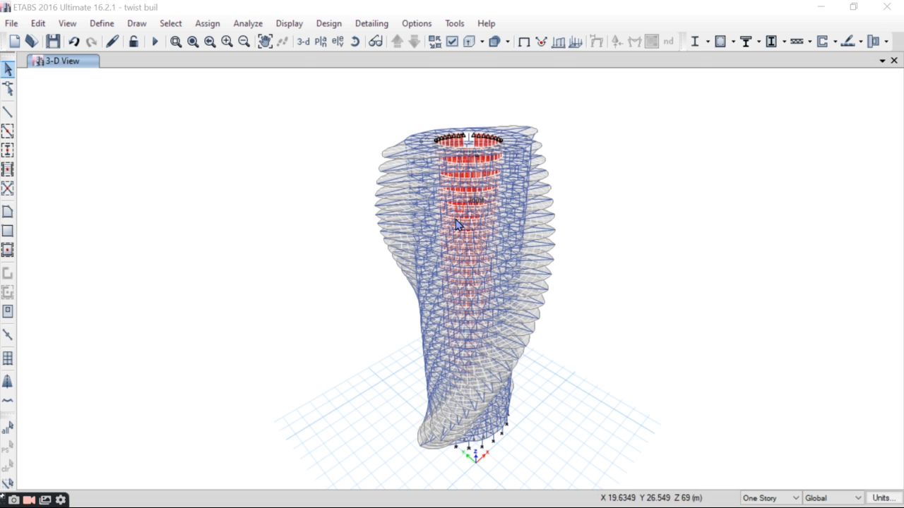
Close the twisted building model without saving its changes
{"action": "mouse_move", "coordinate": [464, 274]}
{"action": "middle_mouse_down"}
{"action": "mouse_move", "coordinate": [436, 261]}
{"action": "mouse_move", "coordinate": [425, 240]}
{"action": "middle_mouse_up"}
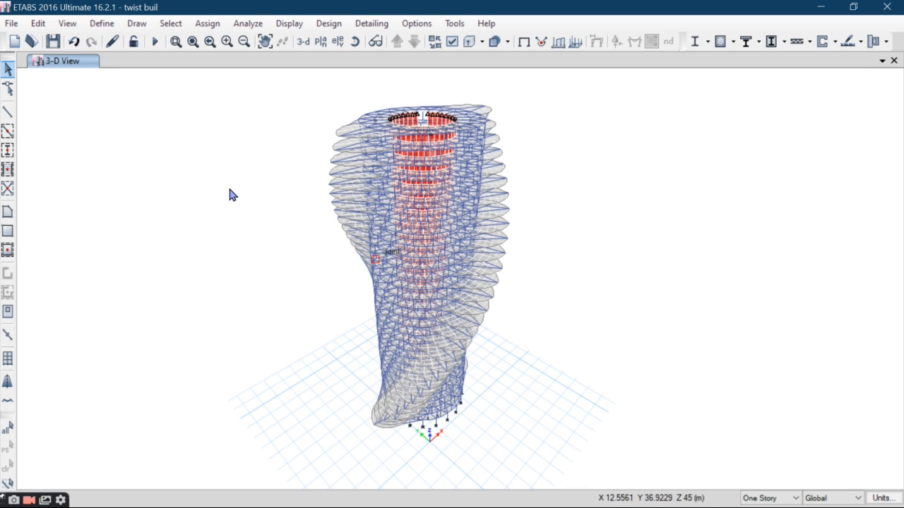
{"action": "left_click", "coordinate": [11, 23]}
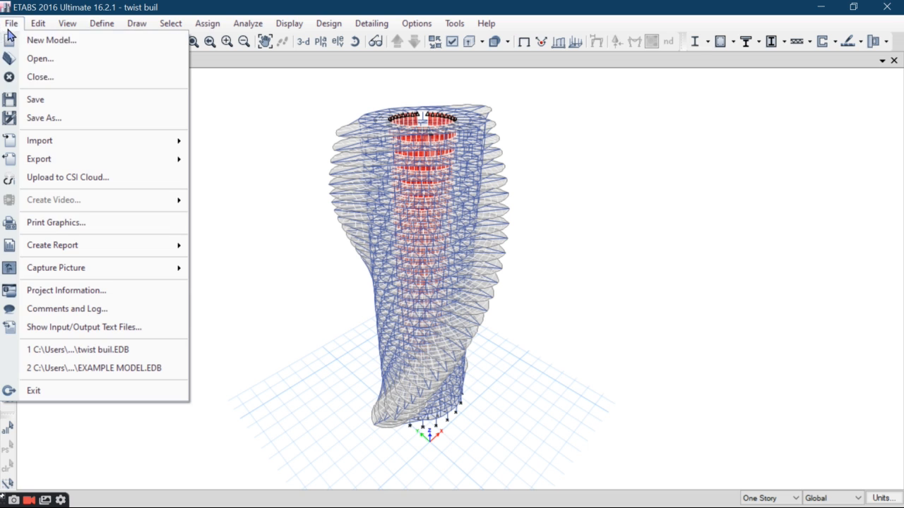
{"action": "left_click", "coordinate": [74, 77]}
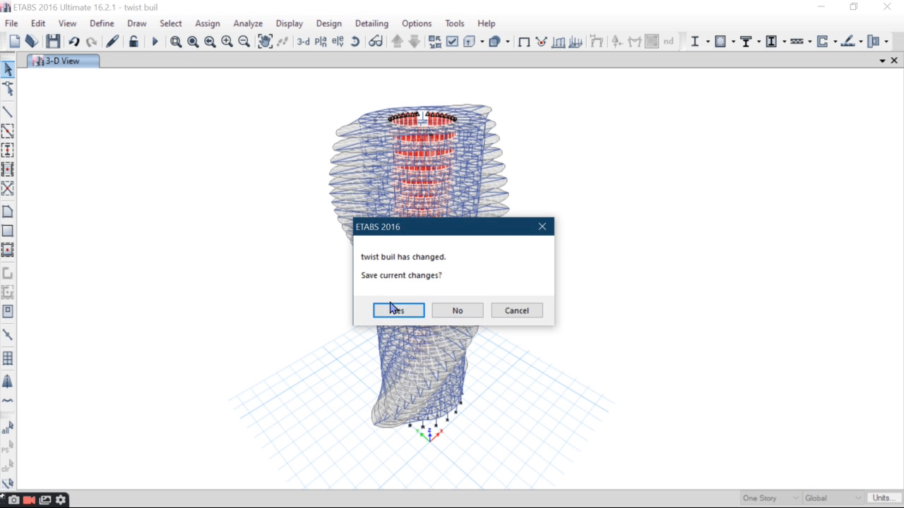
{"action": "left_click", "coordinate": [441, 315]}
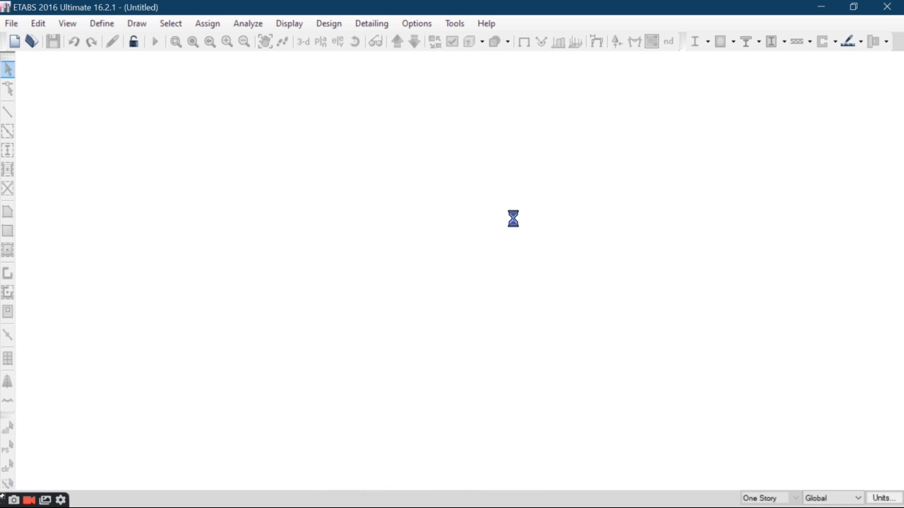
Start a new model using built-in settings with Metric SI units, Indian steel sections, and IS 800:2007 and IS 456:2000 design codes
{"action": "left_click", "coordinate": [12, 24]}
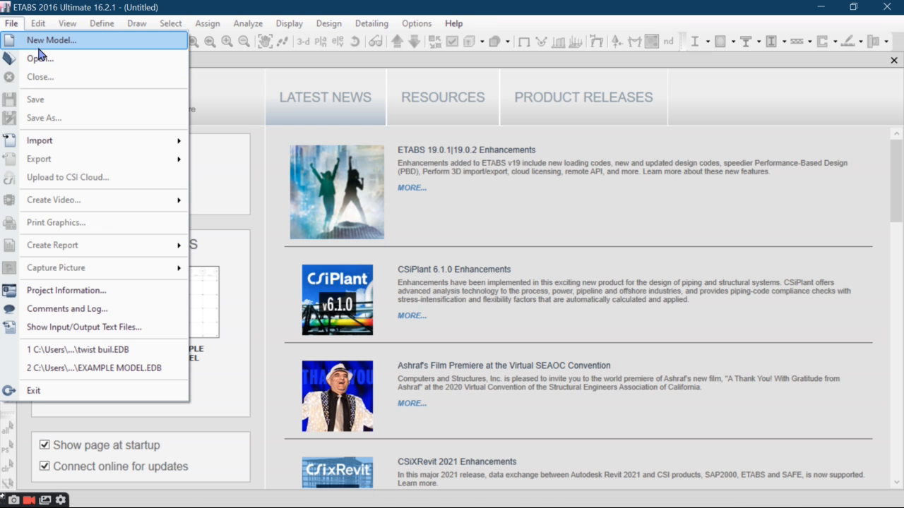
{"action": "left_click", "coordinate": [41, 47]}
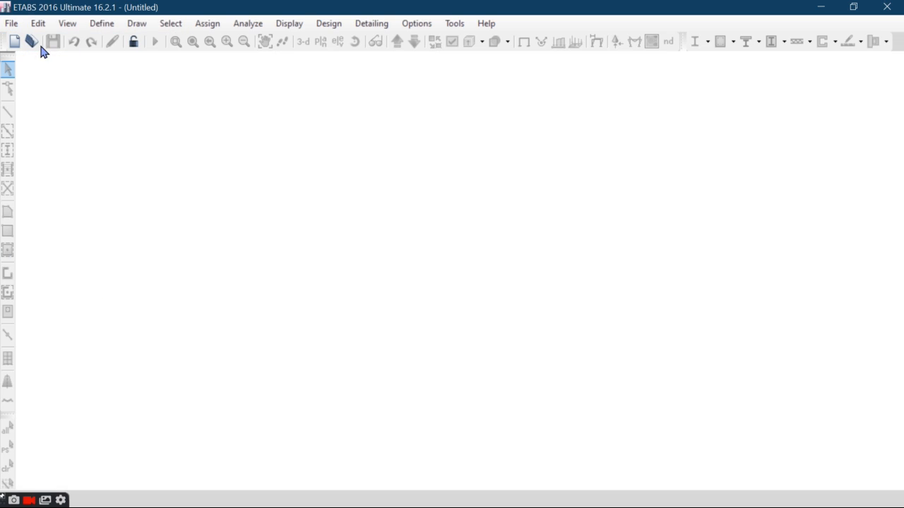
{"action": "left_click", "coordinate": [368, 224]}
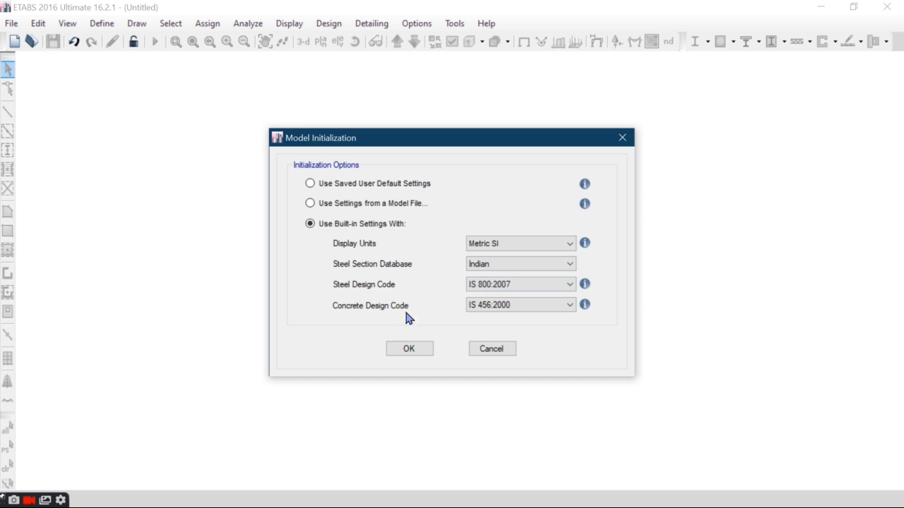
{"action": "left_click", "coordinate": [407, 347]}
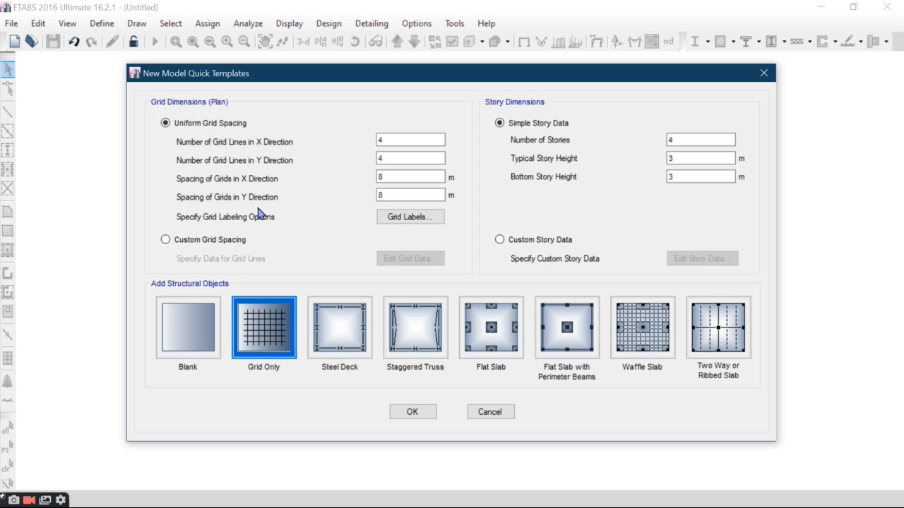
Create a grid-only model with 30 stories, using 3 m for the typical and bottom story heights
{"action": "left_click_drag", "start_coordinate": [697, 143], "coordinate": [659, 146]}
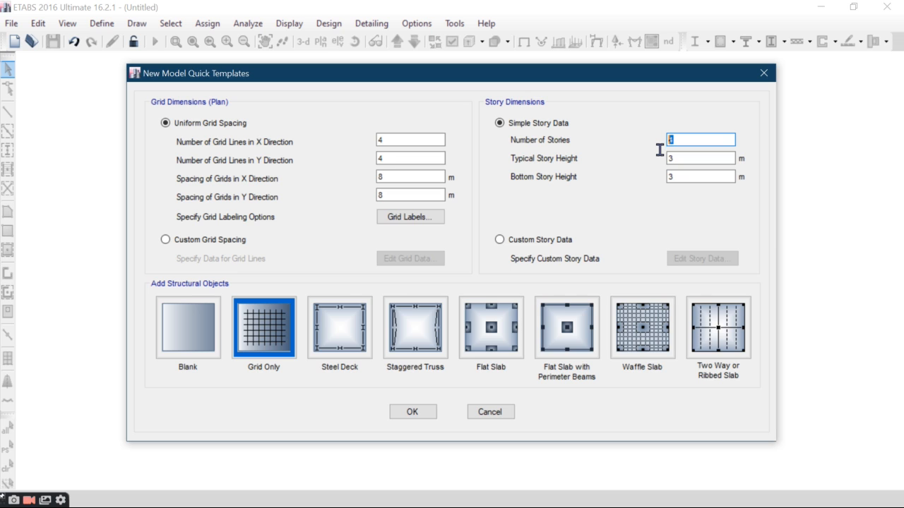
{"action": "type", "text": "30"}
{"action": "left_click", "coordinate": [678, 158]}
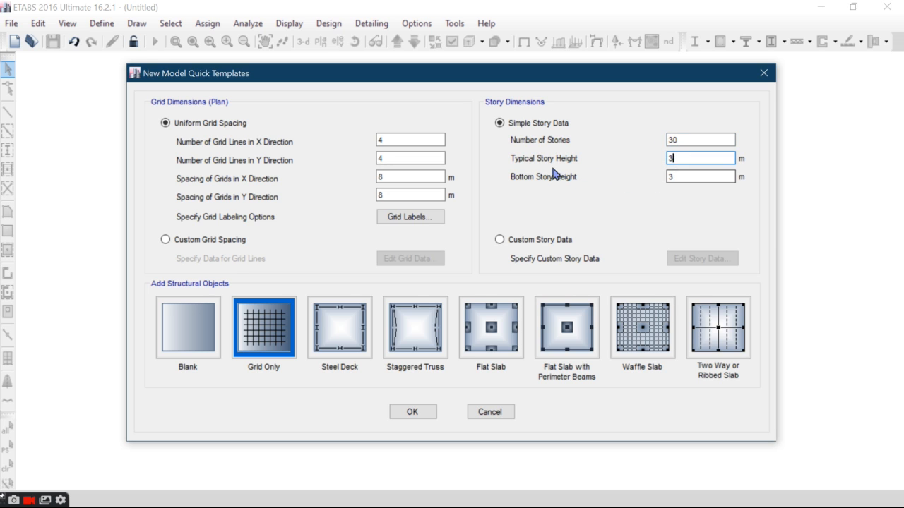
{"action": "left_click", "coordinate": [679, 176]}
{"action": "left_click", "coordinate": [414, 412]}
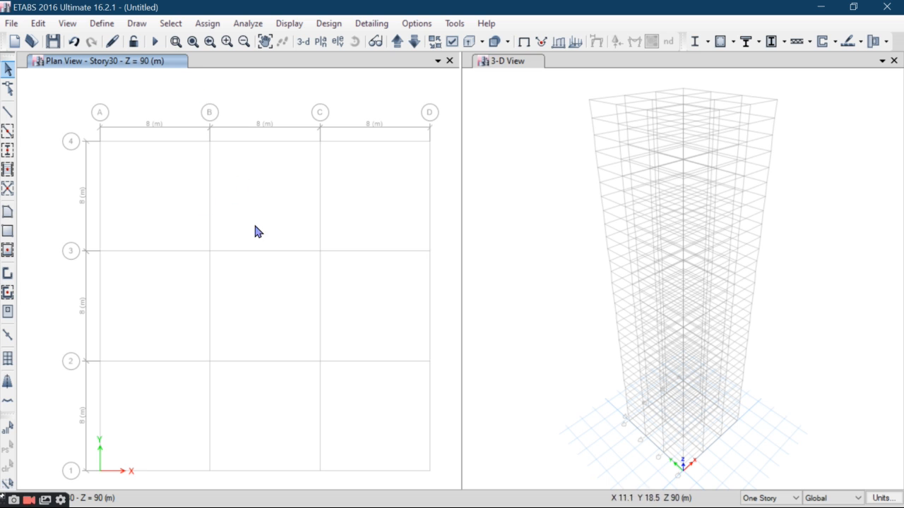
Add a cylindrical grid system G2 with its origin at X 40' (12.192 m), Y 15.24 m and a 360-degree rotation about Z
{"action": "right_click", "coordinate": [272, 113]}
{"action": "left_click", "coordinate": [295, 120]}
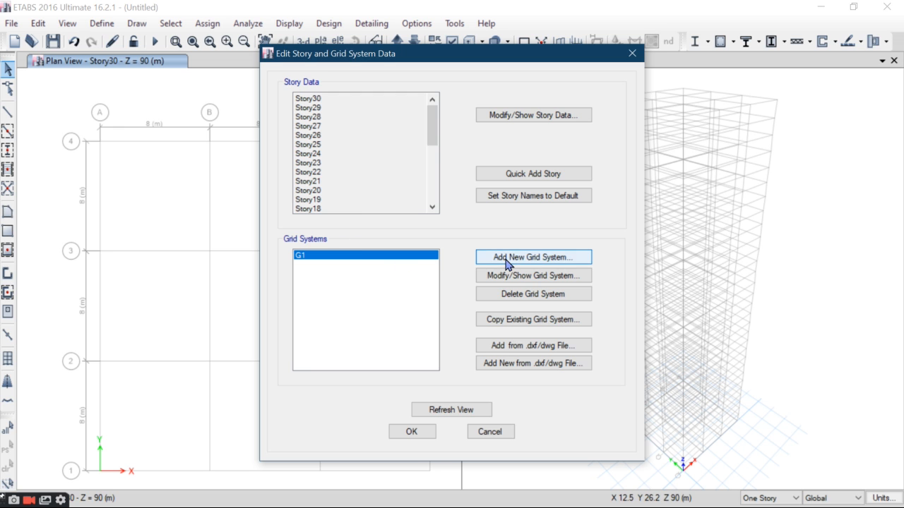
{"action": "left_click", "coordinate": [506, 264]}
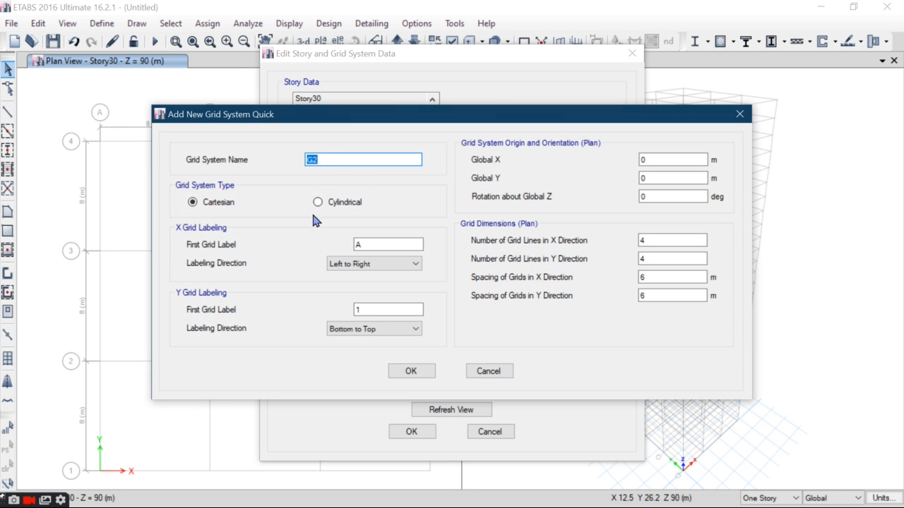
{"action": "left_click", "coordinate": [318, 202]}
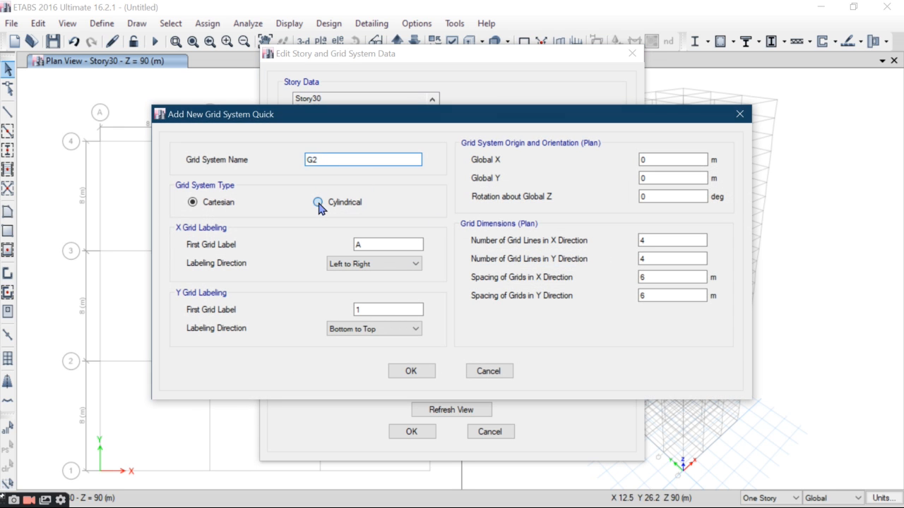
{"action": "double_click", "coordinate": [660, 159]}
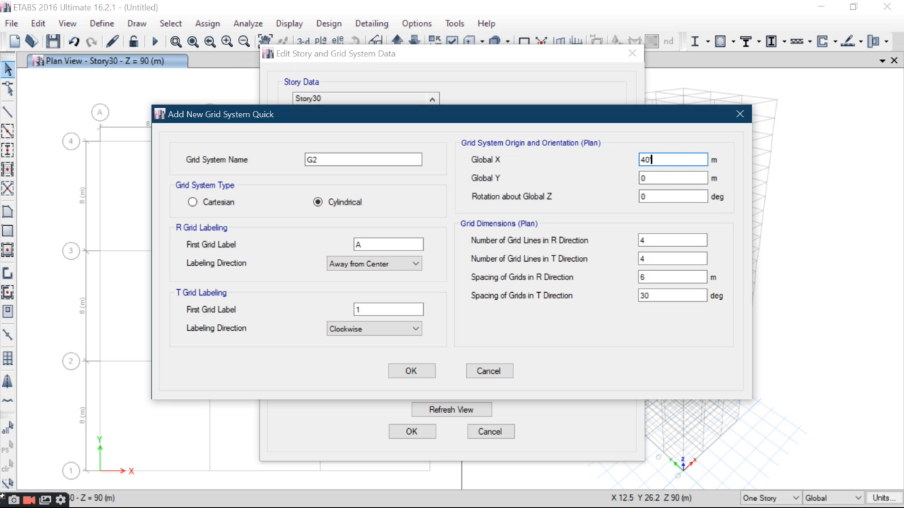
{"action": "left_click", "coordinate": [650, 178]}
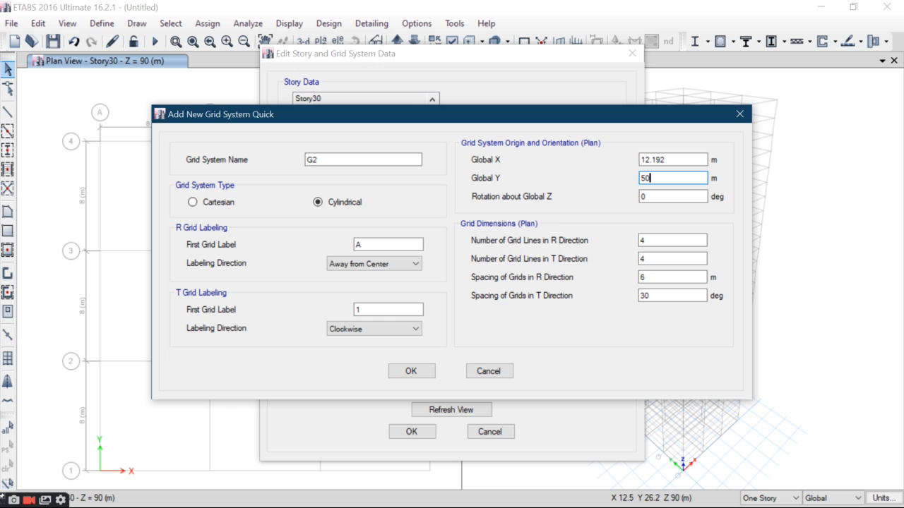
{"action": "left_click", "coordinate": [668, 195]}
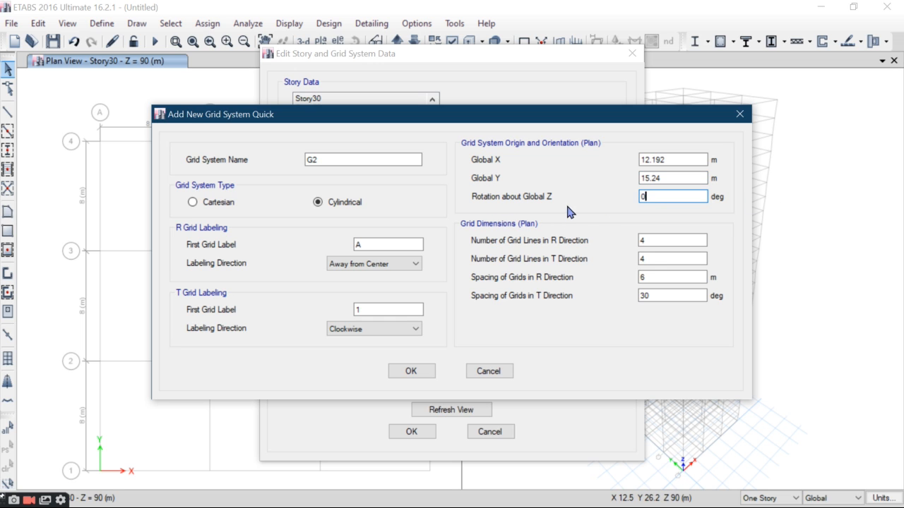
{"action": "key", "text": "BackSpace"}
Give the cylindrical grid 20 lines in the R direction at 5' (1.524 m) spacing and 40 lines in the T direction
{"action": "double_click", "coordinate": [653, 240]}
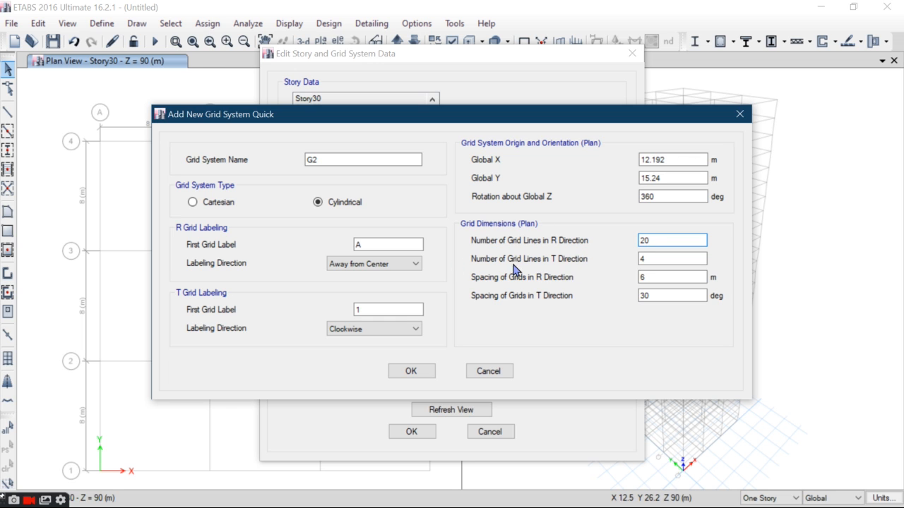
{"action": "double_click", "coordinate": [655, 259]}
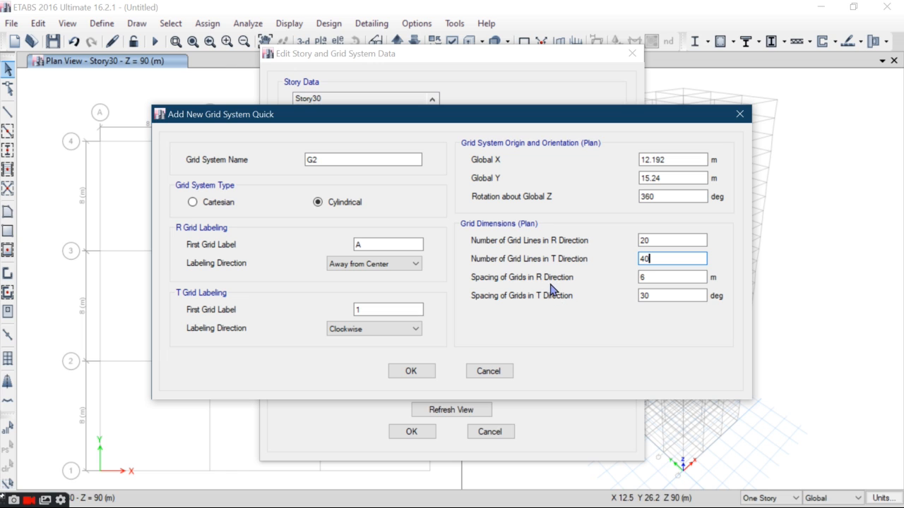
{"action": "left_click_drag", "start_coordinate": [660, 277], "coordinate": [622, 277]}
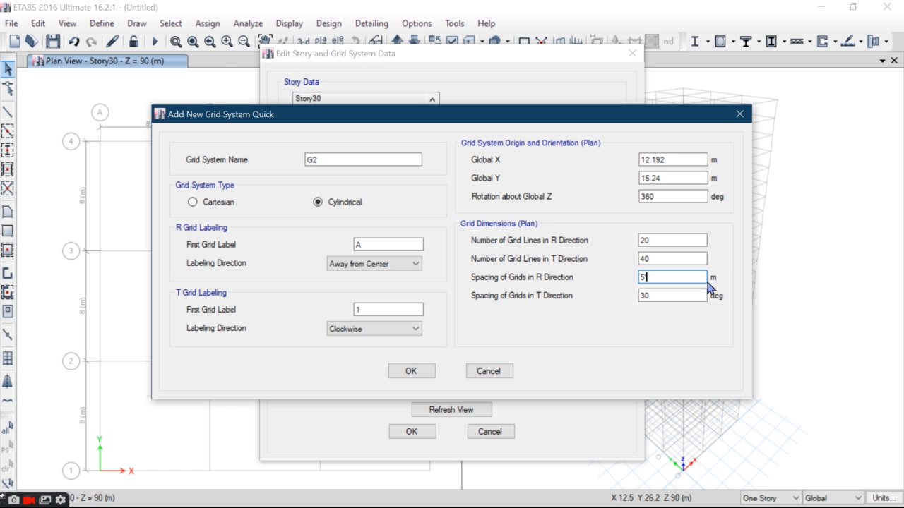
{"action": "left_click", "coordinate": [662, 295]}
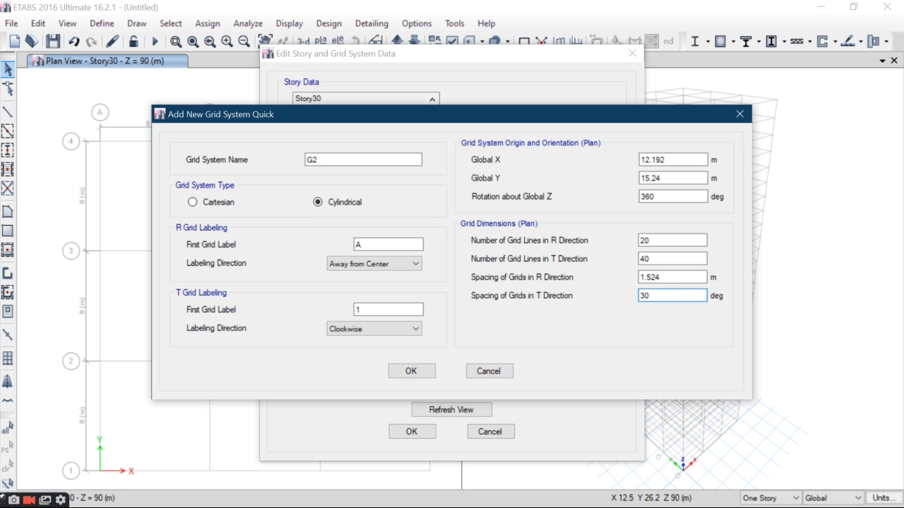
Work out the angular grid spacing in Calculator by dividing 360 by 40, and close Calculator
{"action": "left_click", "coordinate": [9, 8]}
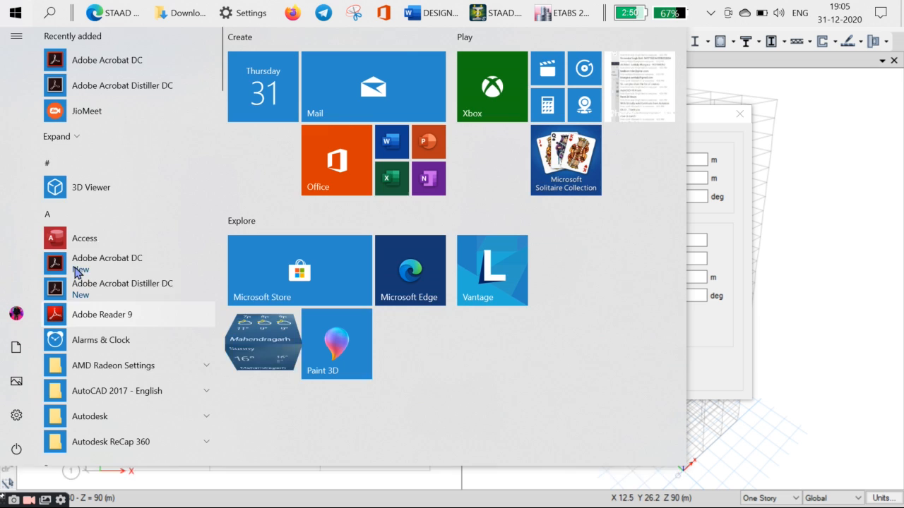
{"action": "scroll", "coordinate": [81, 335], "scroll_direction": "down", "scroll_amount": 5}
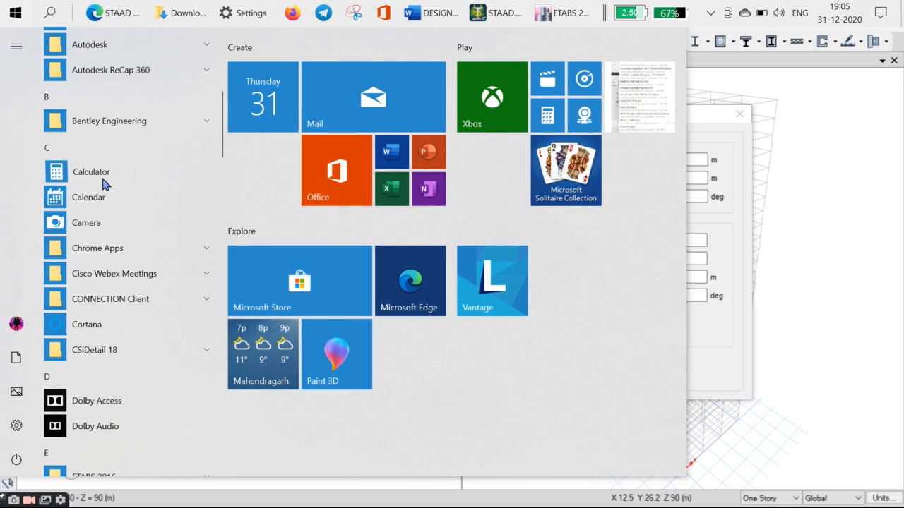
{"action": "left_click", "coordinate": [129, 175]}
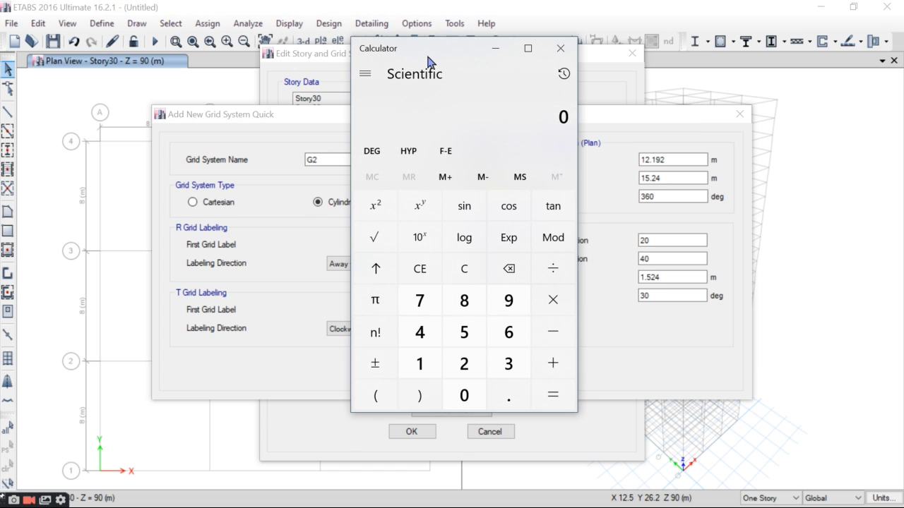
{"action": "left_click_drag", "start_coordinate": [432, 61], "coordinate": [286, 60]}
{"action": "left_click", "coordinate": [360, 366]}
{"action": "left_click", "coordinate": [361, 332]}
{"action": "left_click", "coordinate": [319, 394]}
{"action": "left_click", "coordinate": [406, 269]}
{"action": "left_click", "coordinate": [273, 339]}
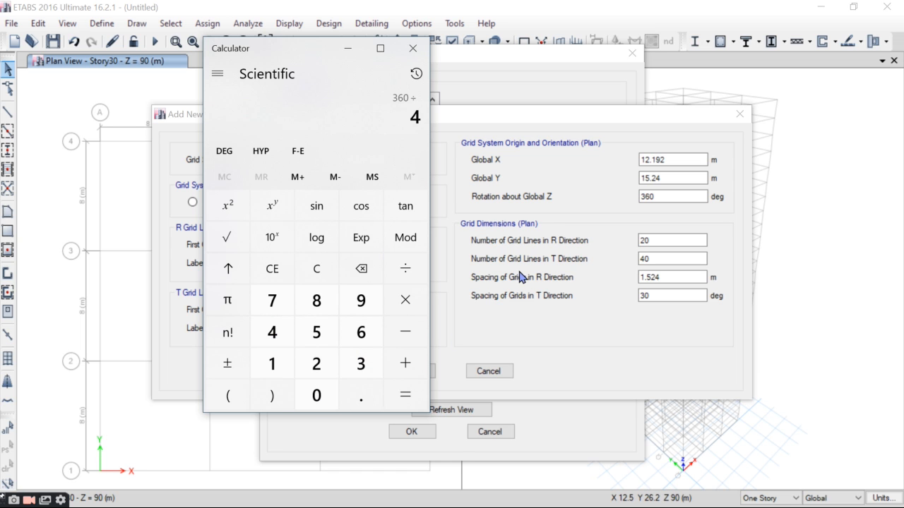
{"action": "left_click", "coordinate": [317, 396]}
{"action": "left_click", "coordinate": [405, 395]}
{"action": "left_click", "coordinate": [412, 48]}
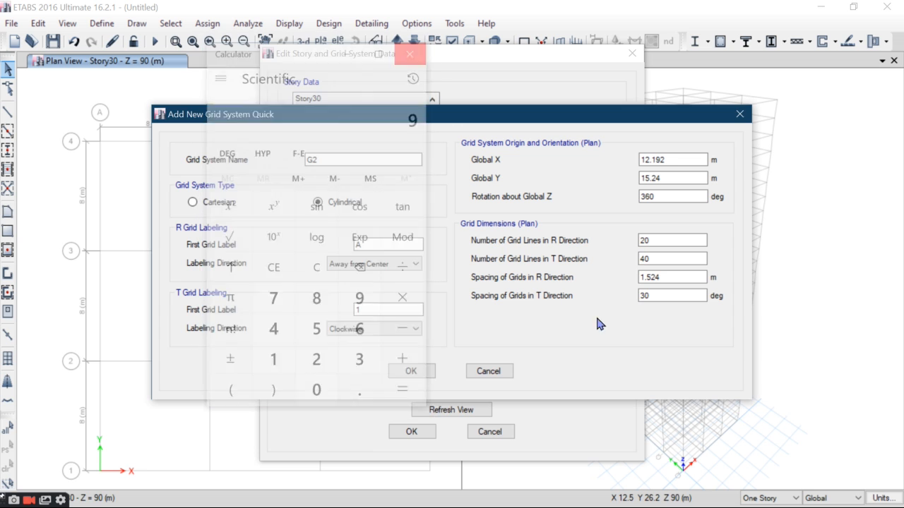
Set the grid spacing in the T direction to 9 degrees and add the cylindrical grid system to the model
{"action": "double_click", "coordinate": [651, 298]}
{"action": "type", "text": "9"}
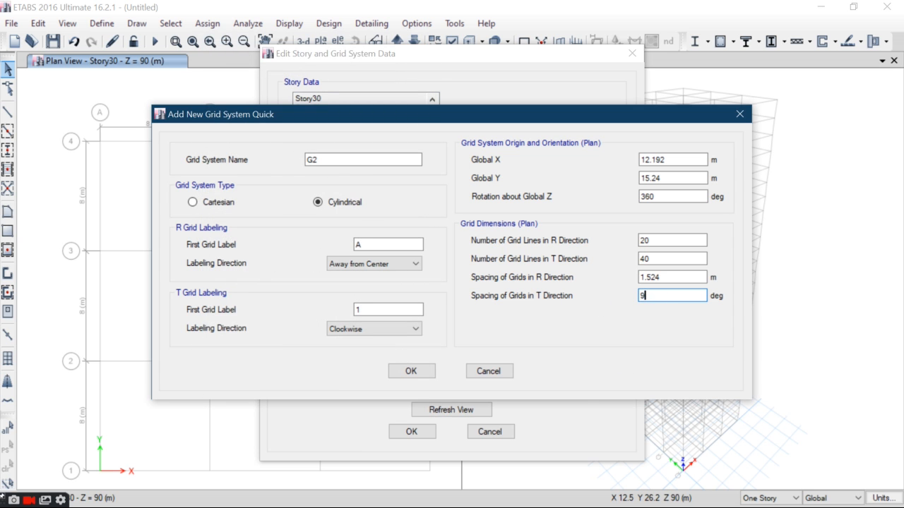
{"action": "left_click", "coordinate": [399, 371]}
{"action": "left_click", "coordinate": [452, 409]}
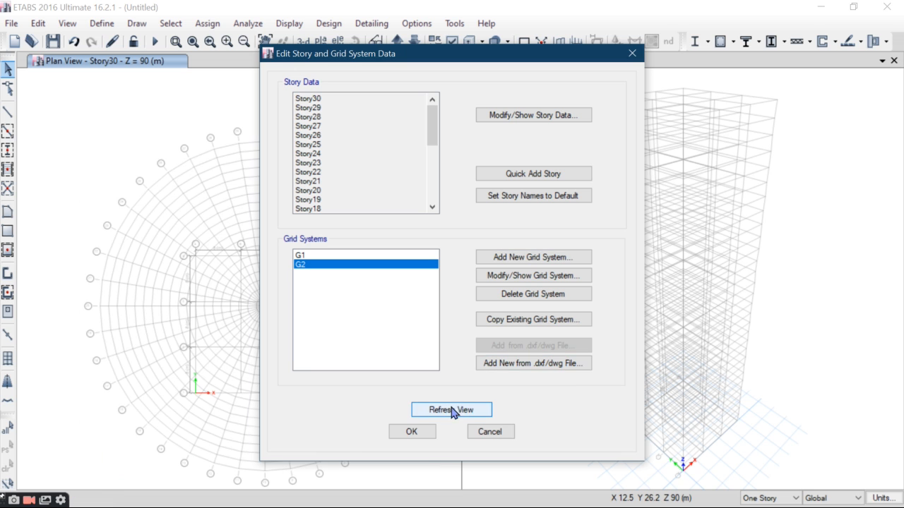
{"action": "left_click", "coordinate": [398, 432]}
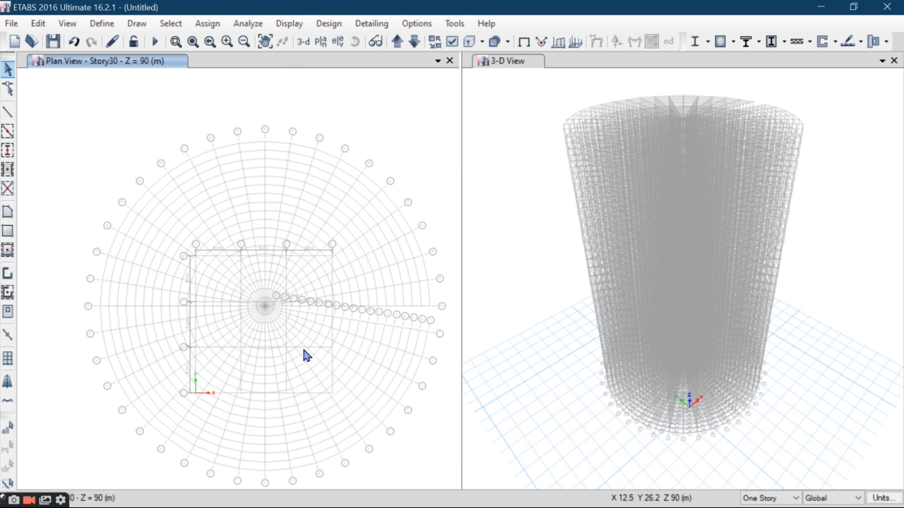
Hide the rectangular grid system G1 in the plan view, keeping only G2 visible, and close the 3-D view
{"action": "right_click", "coordinate": [129, 141]}
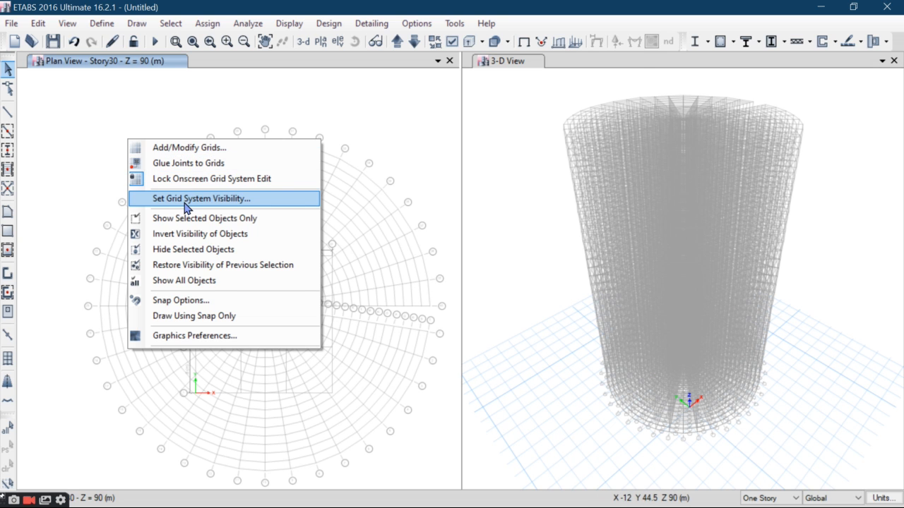
{"action": "left_click", "coordinate": [185, 204]}
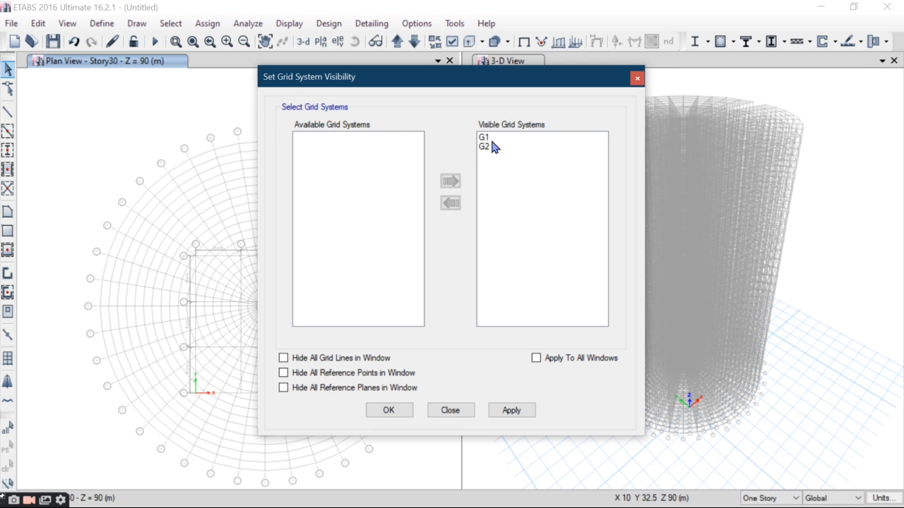
{"action": "double_click", "coordinate": [484, 138]}
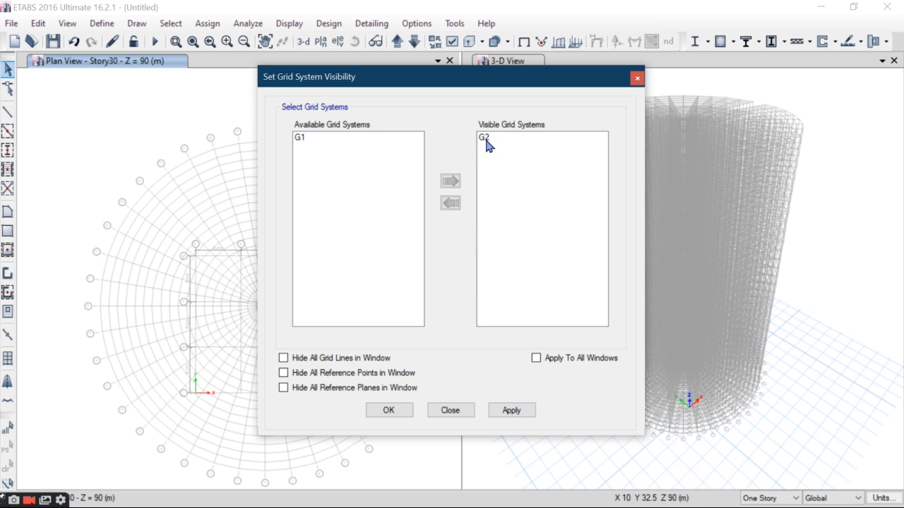
{"action": "left_click", "coordinate": [502, 411]}
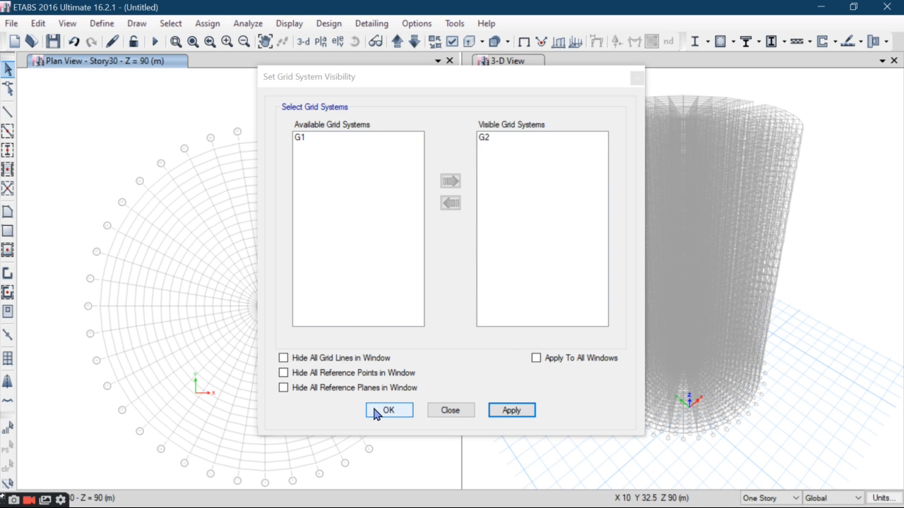
{"action": "left_click", "coordinate": [387, 413]}
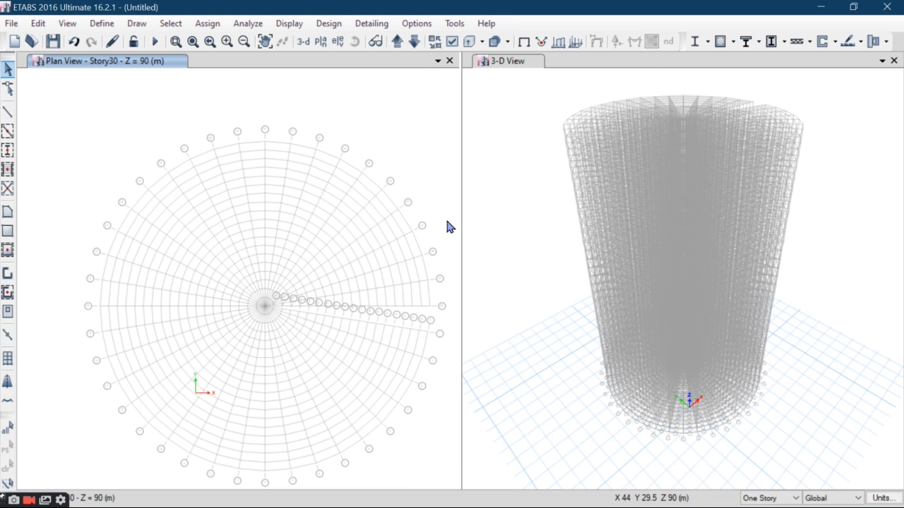
{"action": "left_click", "coordinate": [893, 62]}
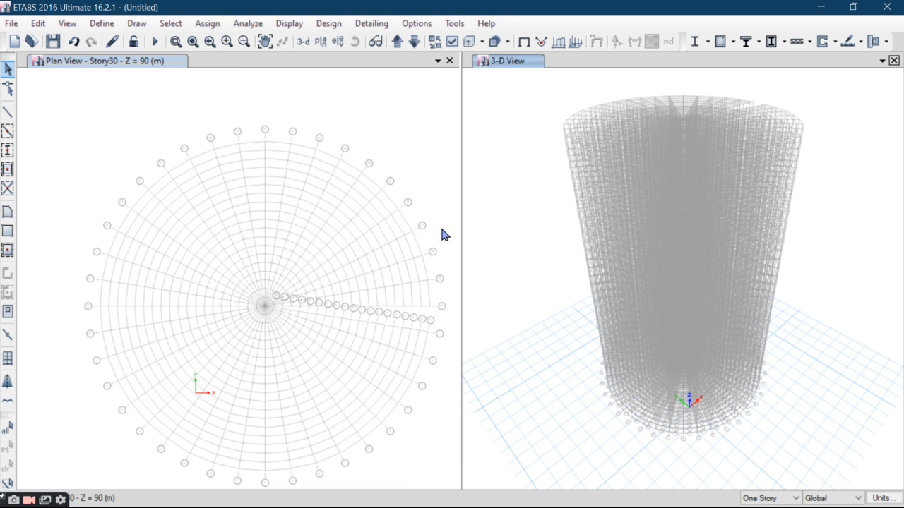
Add a new concrete material for the India region using the Indian standard and grade M30
{"action": "left_click_drag", "start_coordinate": [494, 250], "coordinate": [409, 205]}
{"action": "left_click", "coordinate": [101, 23]}
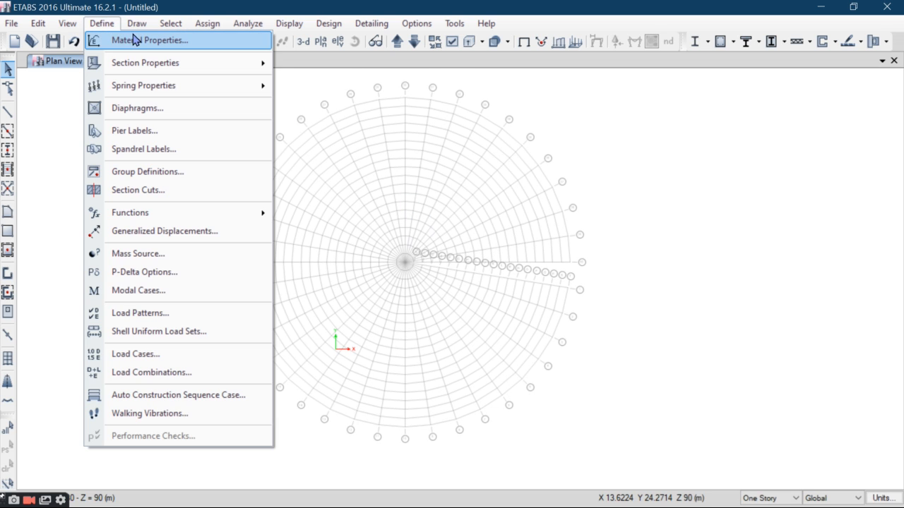
{"action": "left_click", "coordinate": [137, 42]}
{"action": "left_click", "coordinate": [516, 185]}
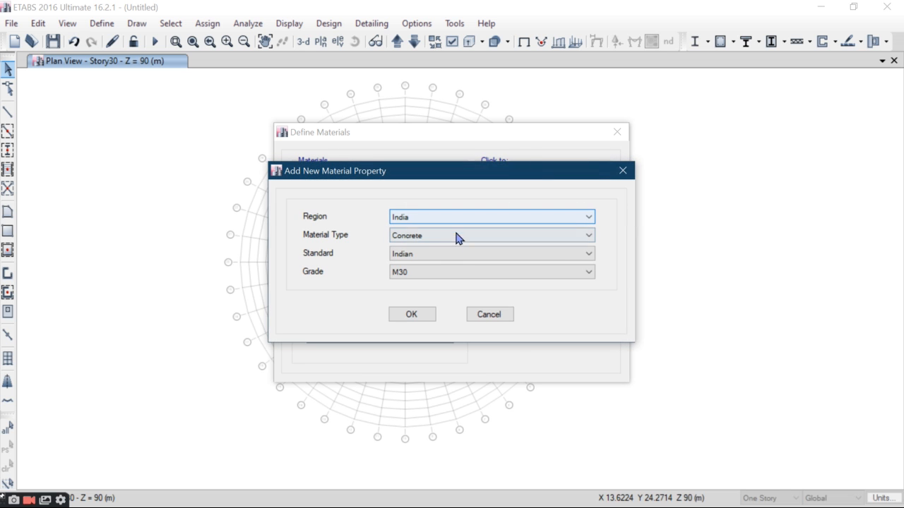
{"action": "left_click", "coordinate": [420, 273]}
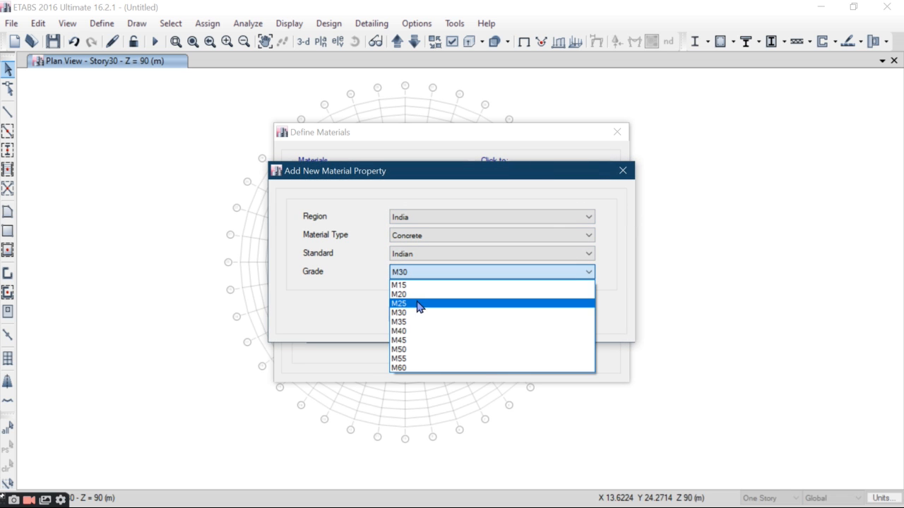
{"action": "left_click", "coordinate": [416, 312]}
{"action": "left_click", "coordinate": [415, 315]}
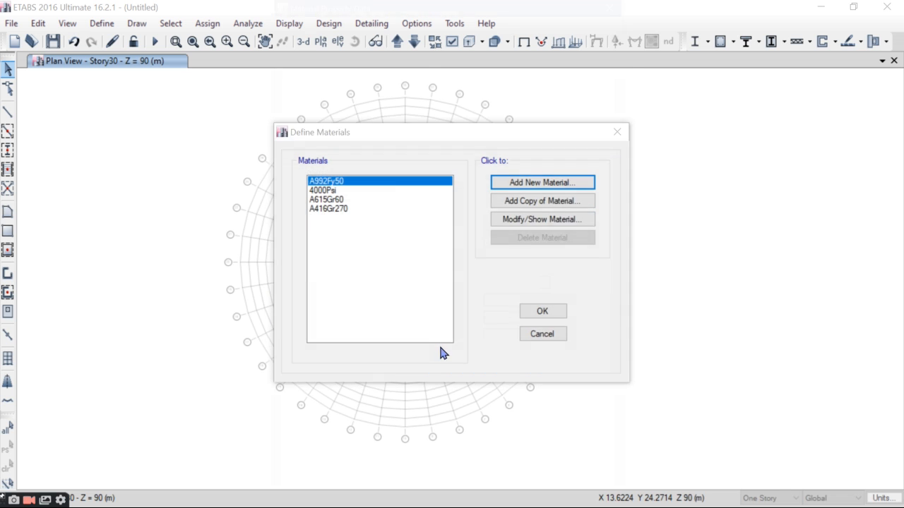
{"action": "left_click", "coordinate": [405, 445]}
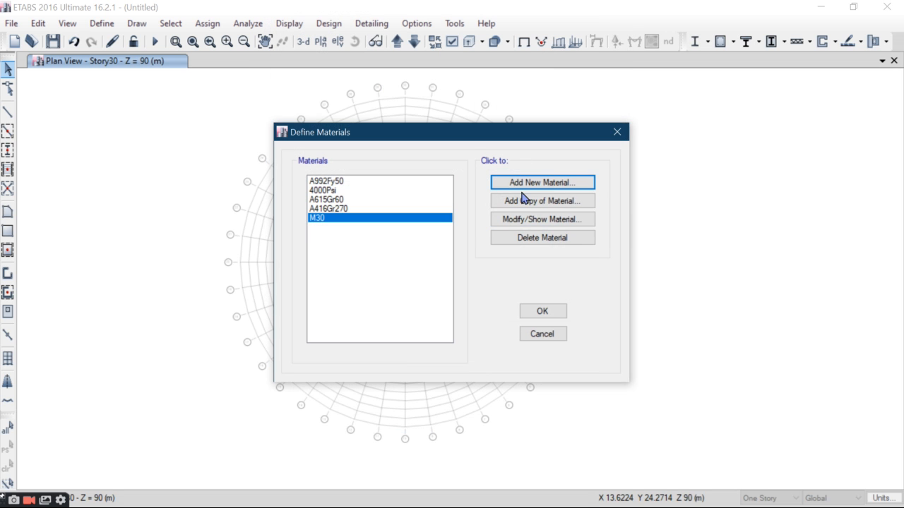
Add an Indian rebar material of grade HYSD Grade 500 and accept the material definitions
{"action": "left_click", "coordinate": [526, 184]}
{"action": "left_click", "coordinate": [460, 236]}
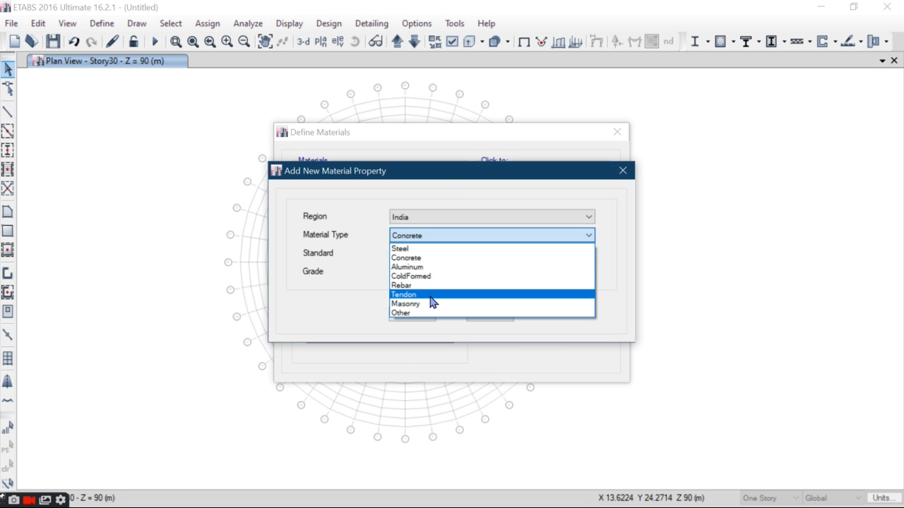
{"action": "left_click", "coordinate": [418, 287]}
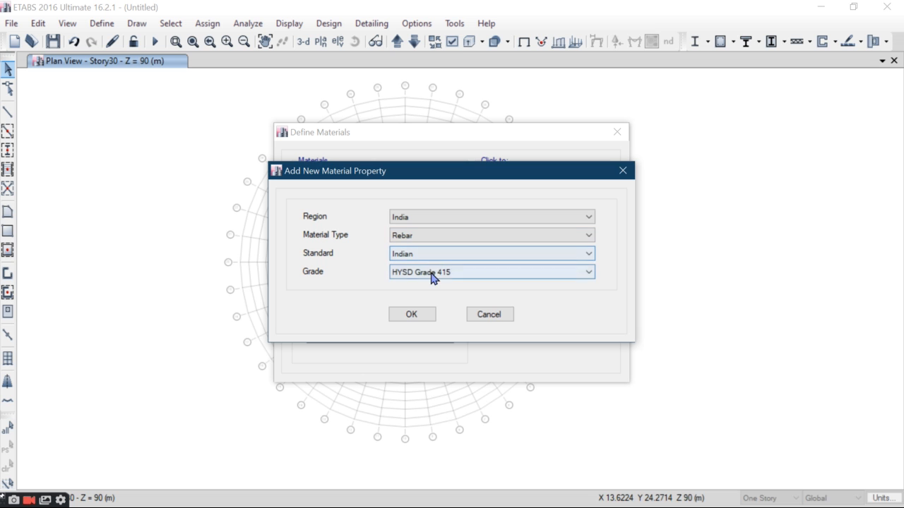
{"action": "left_click", "coordinate": [431, 274]}
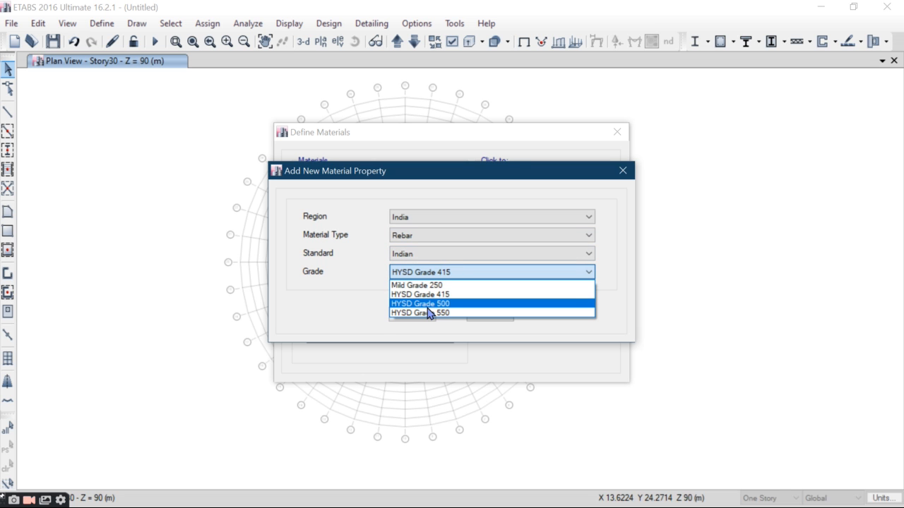
{"action": "left_click", "coordinate": [427, 308]}
{"action": "left_click", "coordinate": [428, 315]}
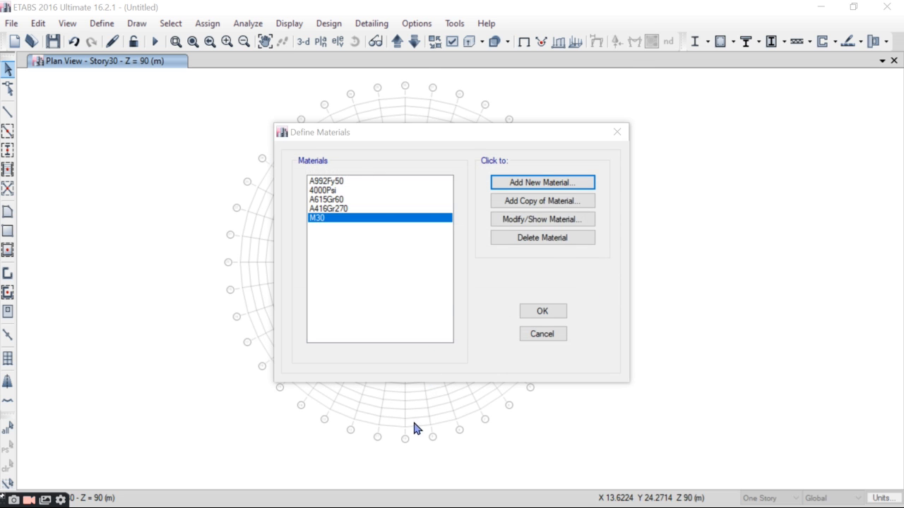
{"action": "left_click", "coordinate": [405, 407]}
{"action": "left_click", "coordinate": [541, 312]}
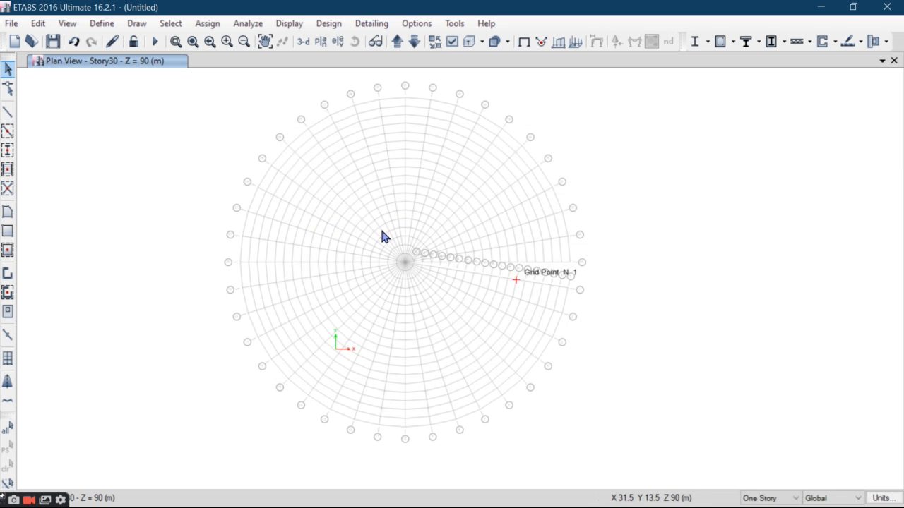
Add a concrete circular frame section named "C 375mm" with material M30 and a diameter of 375 mm
{"action": "left_click", "coordinate": [100, 23]}
{"action": "mouse_move", "coordinate": [131, 64]}
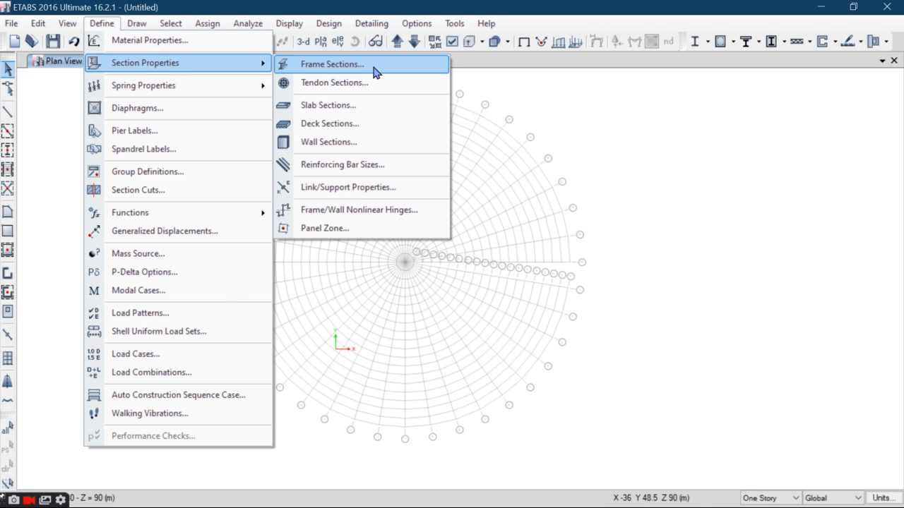
{"action": "left_click", "coordinate": [375, 71]}
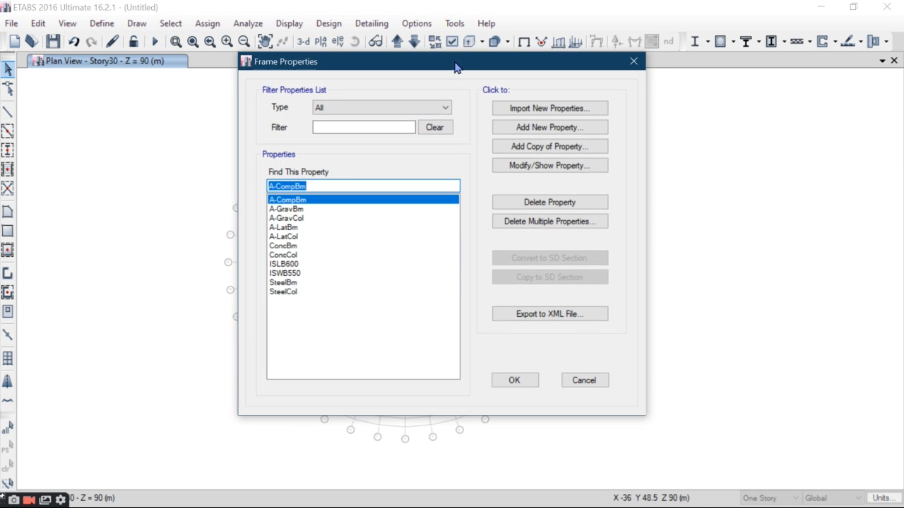
{"action": "left_click", "coordinate": [548, 128]}
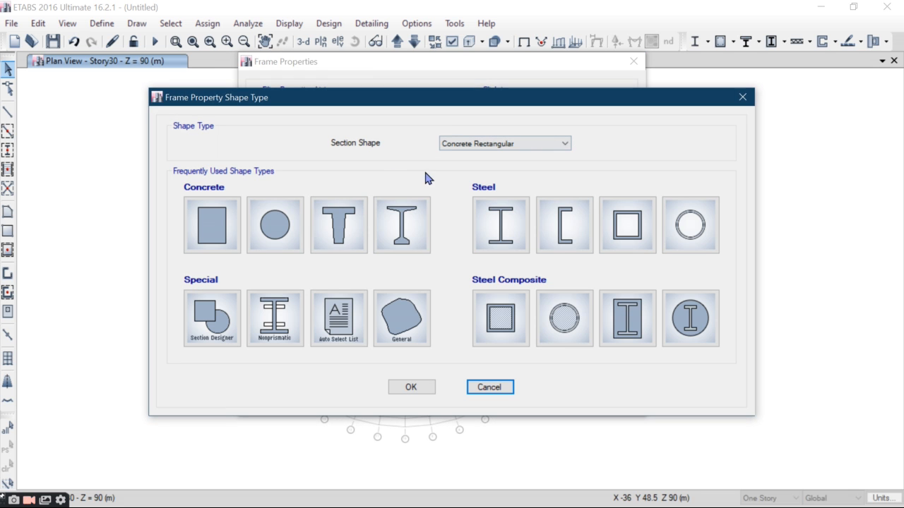
{"action": "left_click", "coordinate": [270, 227]}
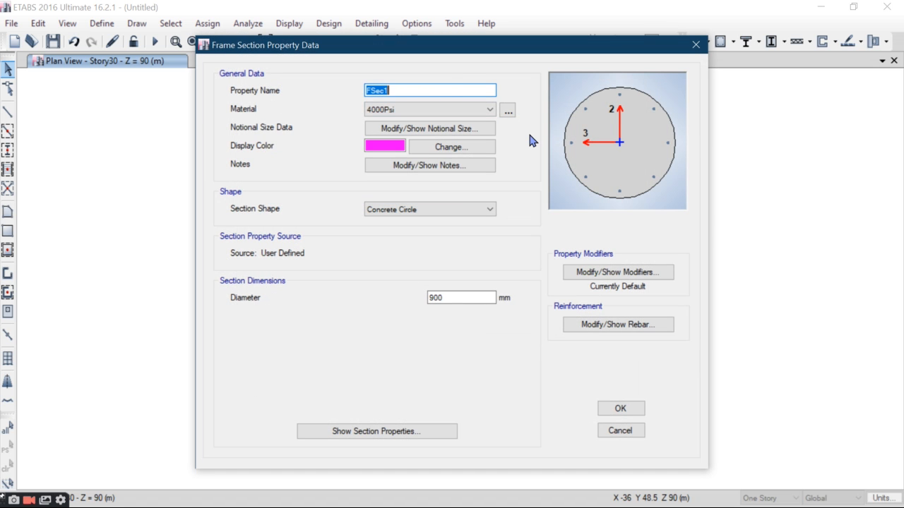
{"action": "type", "text": "C"}
{"action": "left_click", "coordinate": [383, 110]}
{"action": "left_click", "coordinate": [386, 160]}
{"action": "double_click", "coordinate": [454, 301]}
{"action": "type", "text": "375"}
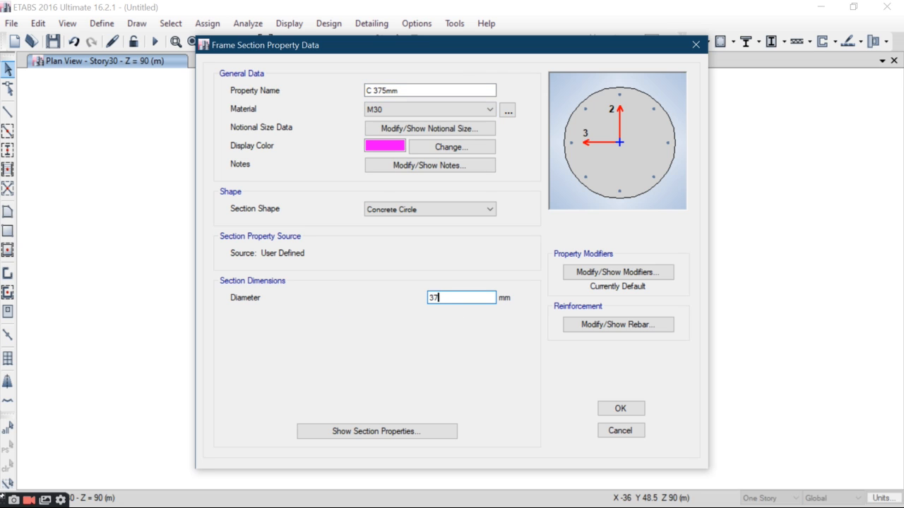
Set the C 375mm section's stiffness modifiers for moment of inertia about the 2 and 3 axes to 0.7
{"action": "left_click", "coordinate": [628, 274]}
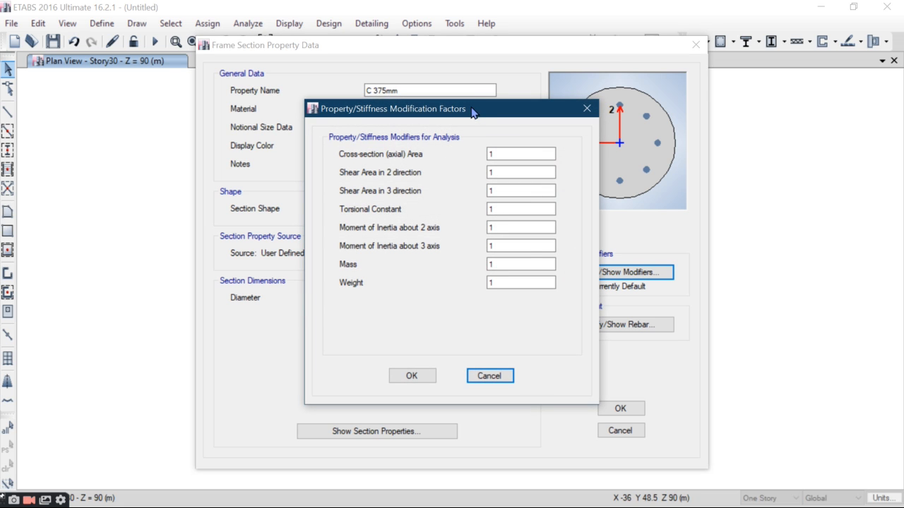
{"action": "double_click", "coordinate": [501, 228]}
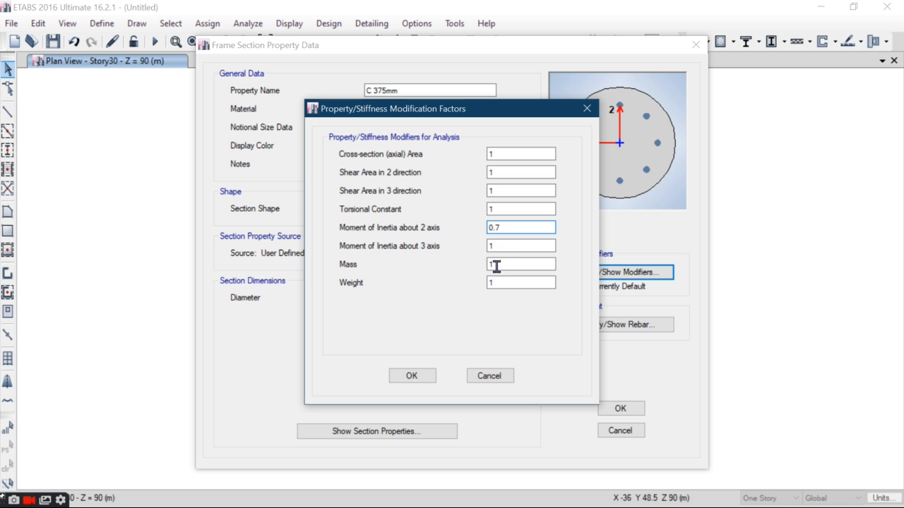
{"action": "double_click", "coordinate": [489, 246]}
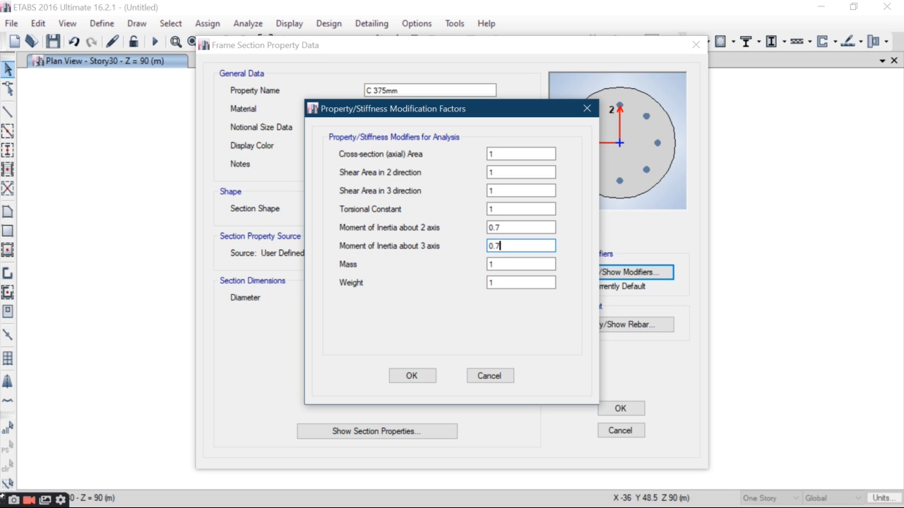
{"action": "left_click", "coordinate": [411, 375]}
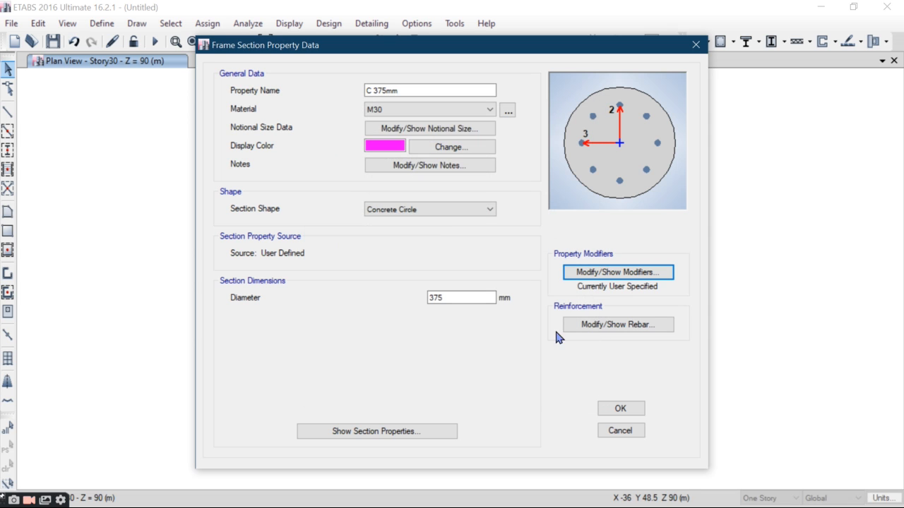
Assign HYSD500 to the longitudinal bars and ties of the circular column section and save the section
{"action": "left_click", "coordinate": [583, 323]}
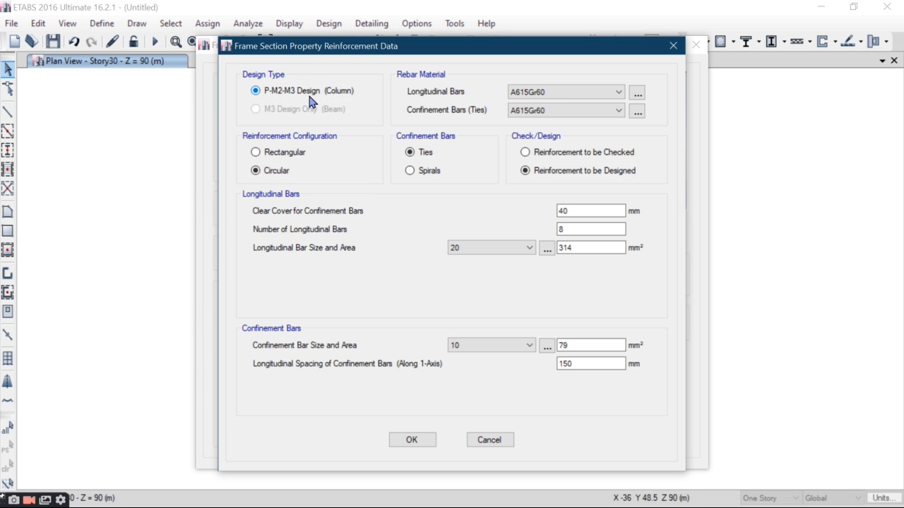
{"action": "left_click", "coordinate": [551, 93]}
{"action": "left_click", "coordinate": [540, 113]}
{"action": "left_click", "coordinate": [540, 99]}
{"action": "left_click", "coordinate": [543, 117]}
{"action": "left_click", "coordinate": [544, 113]}
{"action": "left_click", "coordinate": [540, 136]}
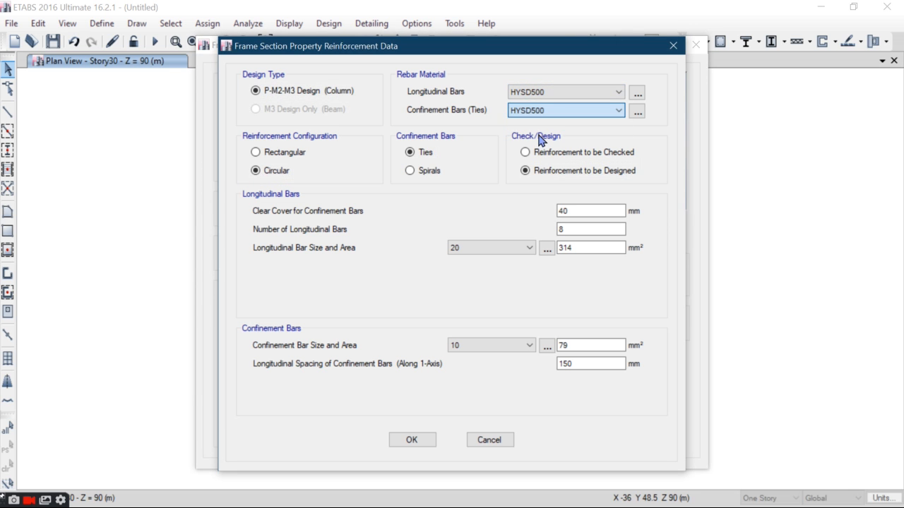
{"action": "left_click", "coordinate": [415, 441]}
{"action": "left_click", "coordinate": [628, 413]}
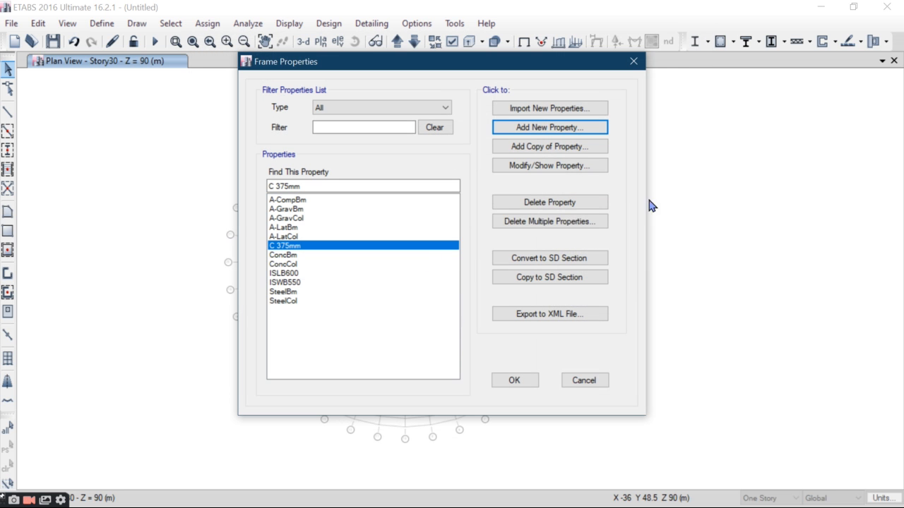
Delete the predefined frame sections in bulk, including ISLB600 and ISWB550
{"action": "left_click", "coordinate": [551, 222]}
{"action": "left_click_drag", "start_coordinate": [432, 195], "coordinate": [431, 295]}
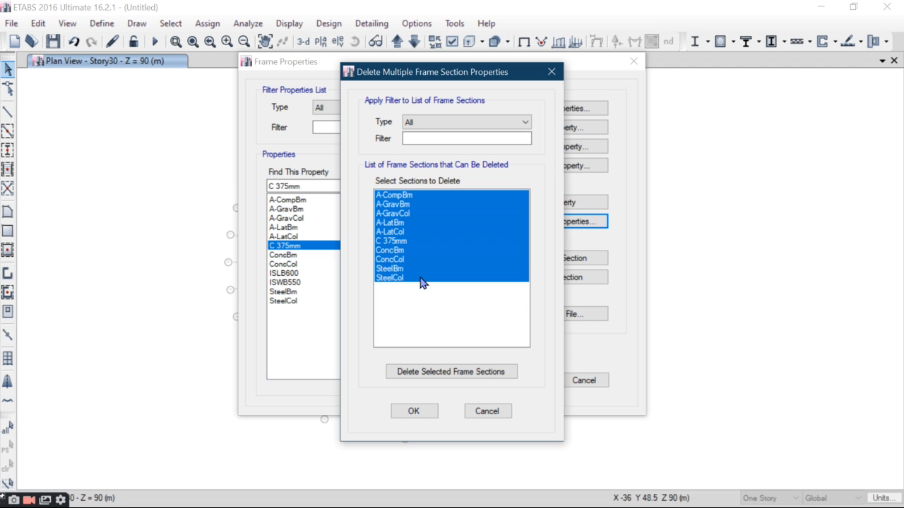
{"action": "left_click", "coordinate": [399, 244], "text": "ctrl"}
{"action": "left_click", "coordinate": [454, 370]}
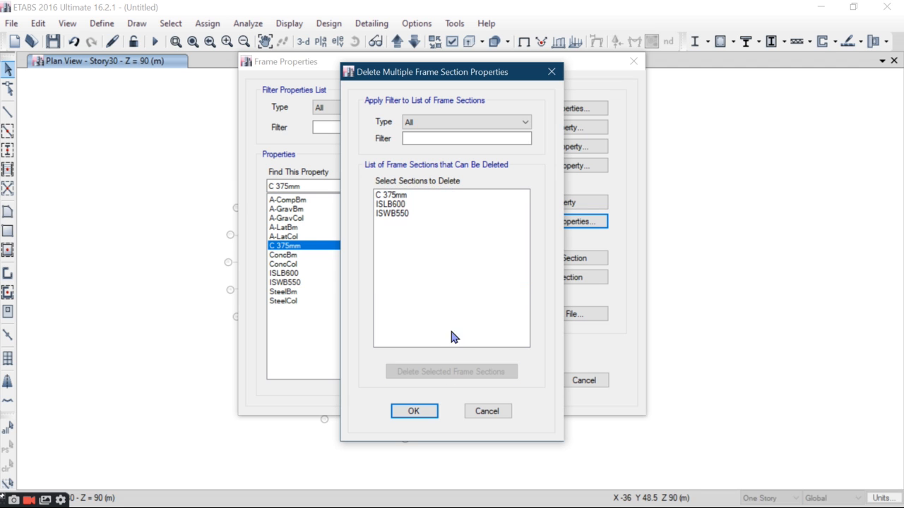
{"action": "left_click_drag", "start_coordinate": [412, 204], "coordinate": [418, 270]}
{"action": "left_click", "coordinate": [448, 371]}
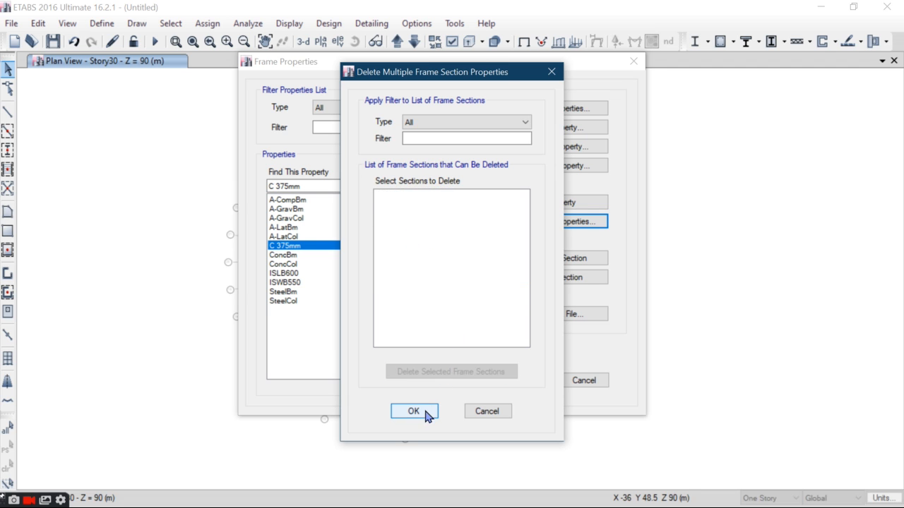
{"action": "left_click", "coordinate": [414, 411]}
Add a concrete rectangular frame section named "B 300*600mm" with material M30, depth 600 mm and width 300 mm
{"action": "left_click", "coordinate": [544, 130]}
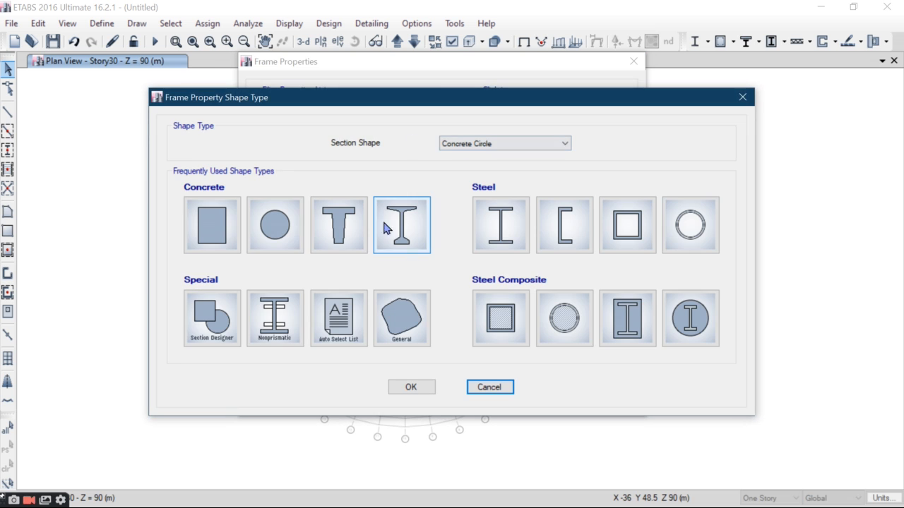
{"action": "left_click", "coordinate": [213, 226]}
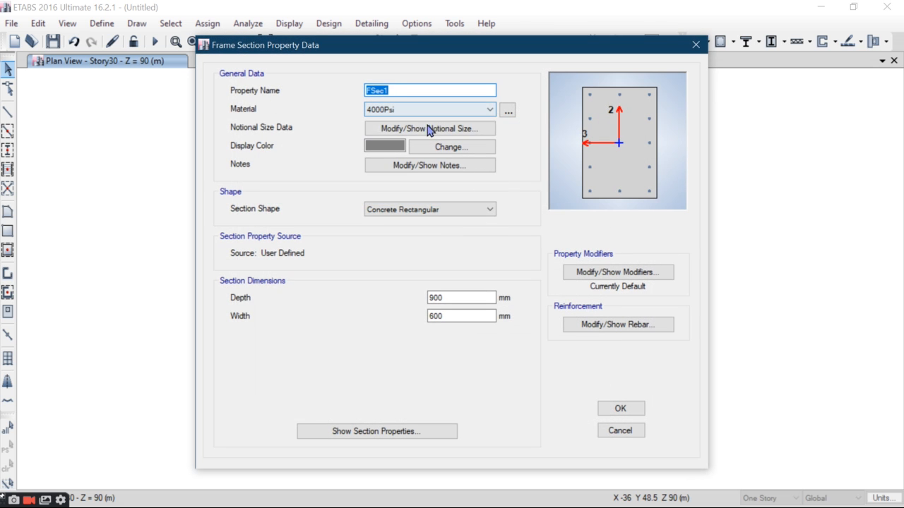
{"action": "type", "text": "B 300*600mm"}
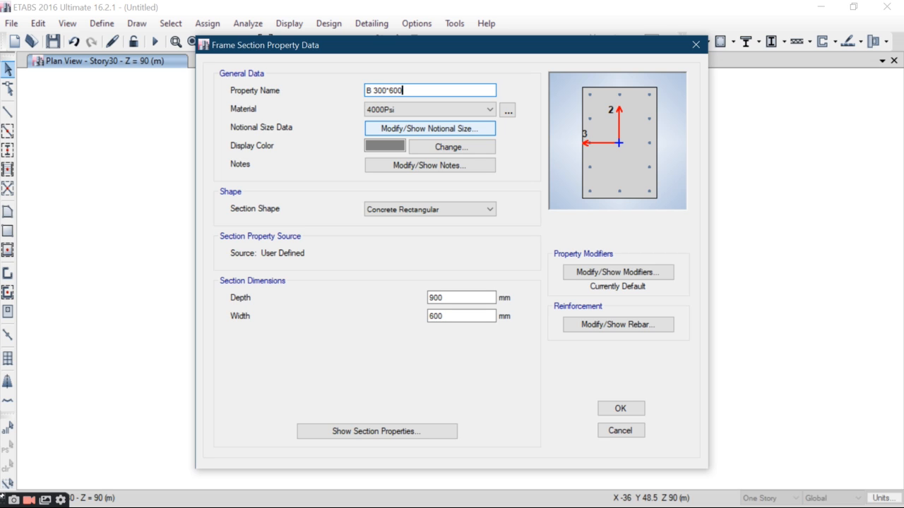
{"action": "left_click", "coordinate": [420, 110]}
{"action": "left_click", "coordinate": [418, 160]}
{"action": "double_click", "coordinate": [451, 299]}
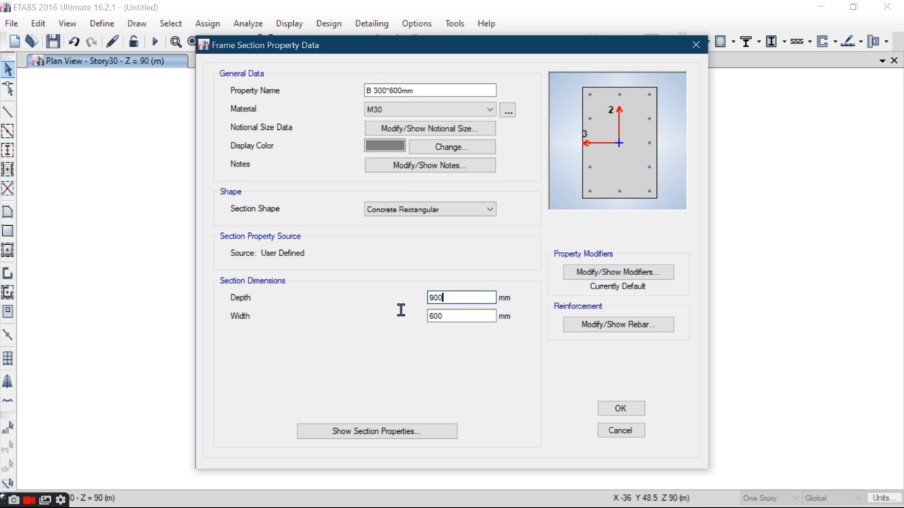
{"action": "type", "text": "600"}
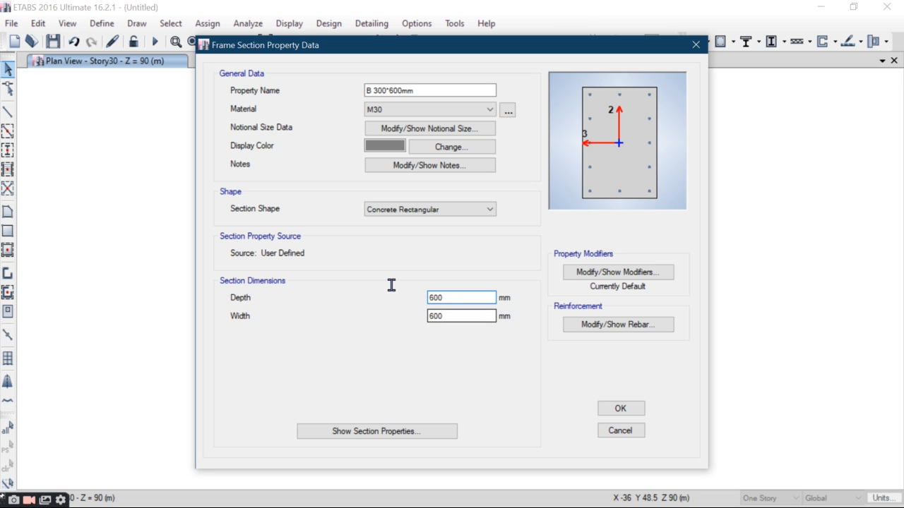
{"action": "key", "text": "Tab"}
{"action": "type", "text": "300"}
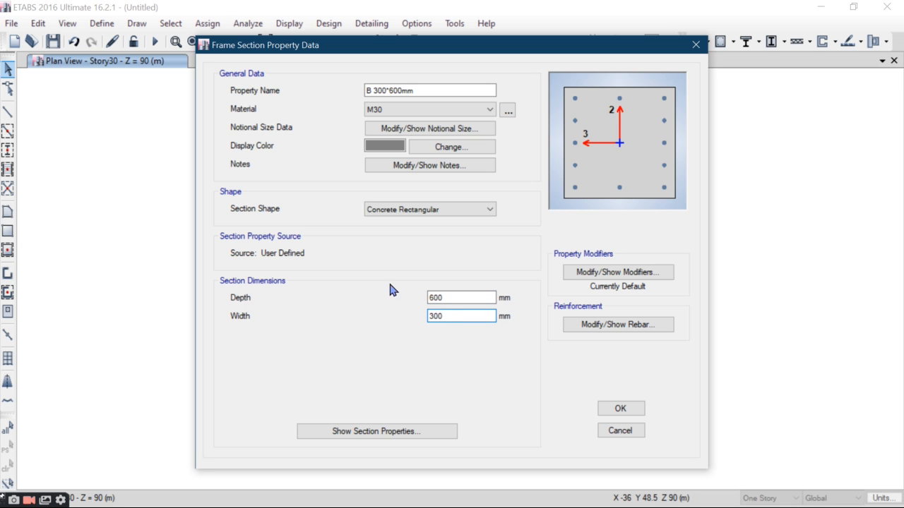
Set the B 300*600mm section's stiffness modifiers for moment of inertia about the 2 and 3 axes to 0.35
{"action": "left_click", "coordinate": [612, 277]}
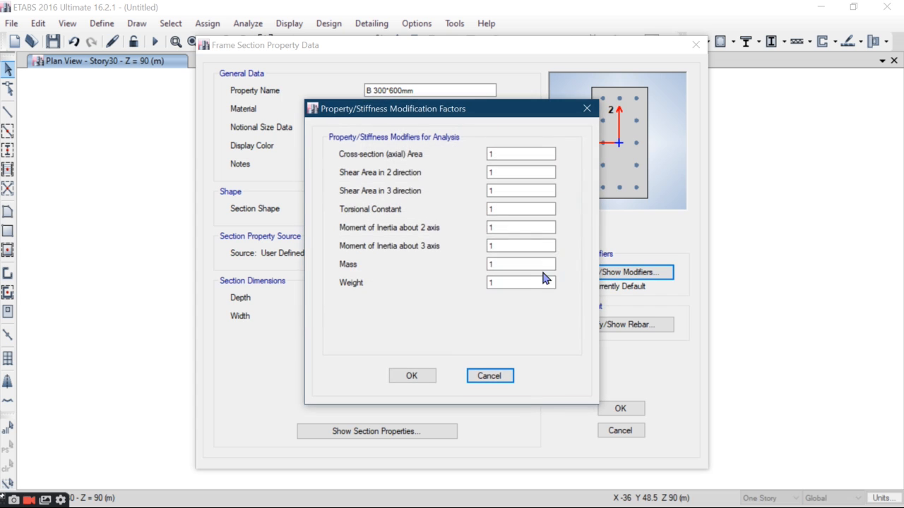
{"action": "left_click", "coordinate": [507, 228]}
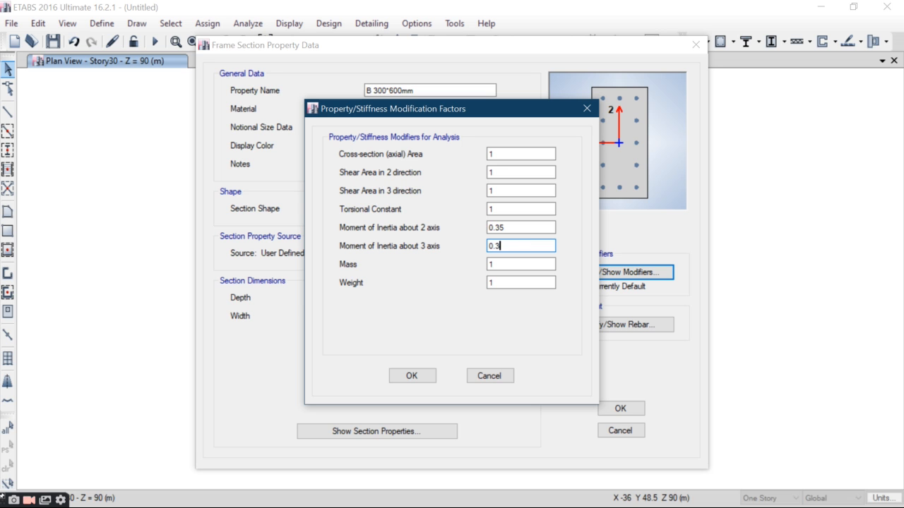
{"action": "left_click", "coordinate": [407, 376]}
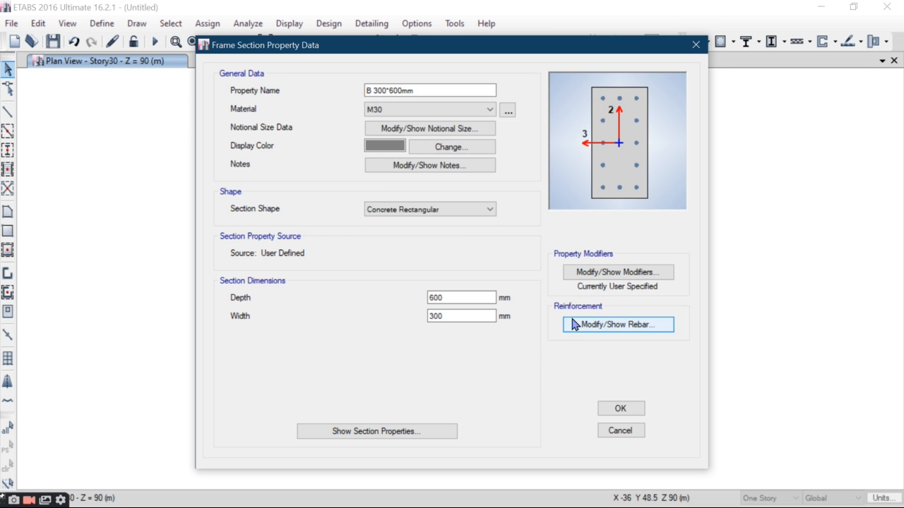
Set the B 300*600mm section's reinforcement to M3 Design Only (Beam), with HYSD500 for longitudinal and confinement bars
{"action": "left_click", "coordinate": [584, 322]}
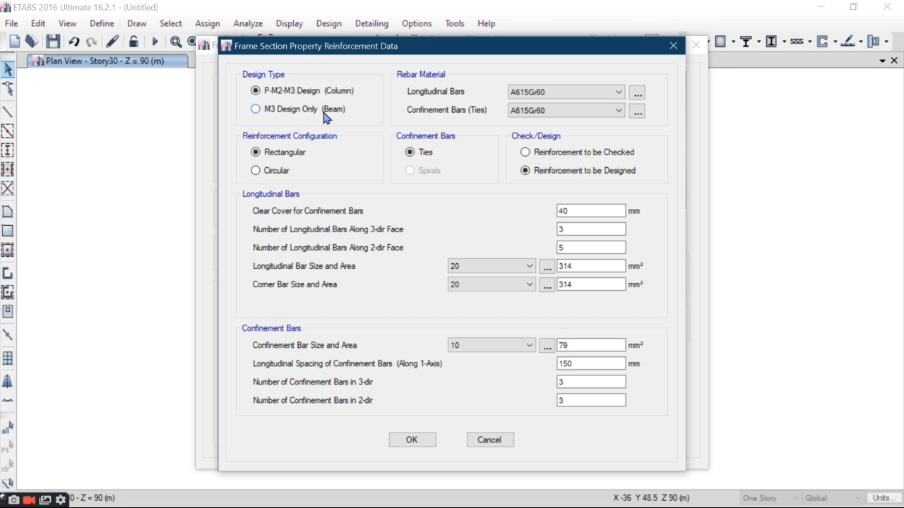
{"action": "left_click", "coordinate": [311, 118]}
{"action": "left_click", "coordinate": [544, 97]}
{"action": "left_click", "coordinate": [537, 116]}
{"action": "left_click", "coordinate": [535, 110]}
{"action": "left_click", "coordinate": [534, 132]}
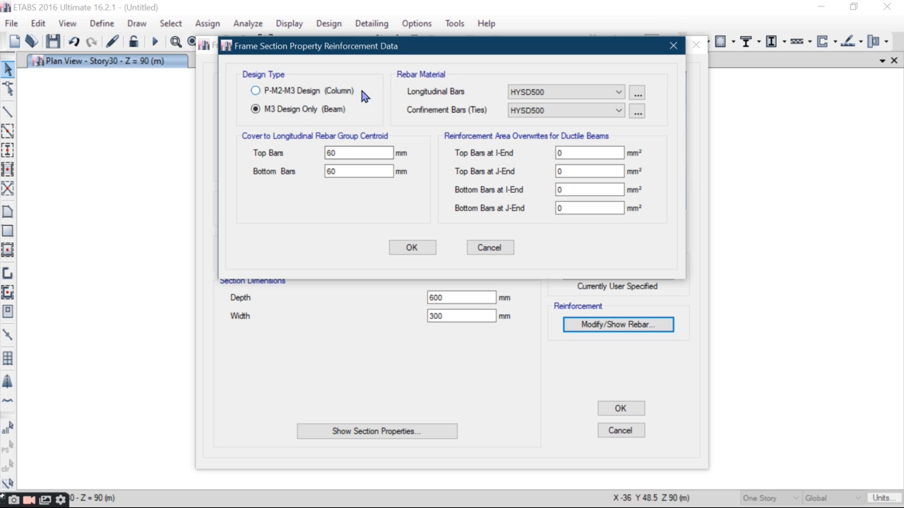
Set the beam's top and bottom bar covers to 50 mm, then save the section and close the frame section definitions
{"action": "double_click", "coordinate": [329, 153]}
{"action": "double_click", "coordinate": [335, 171]}
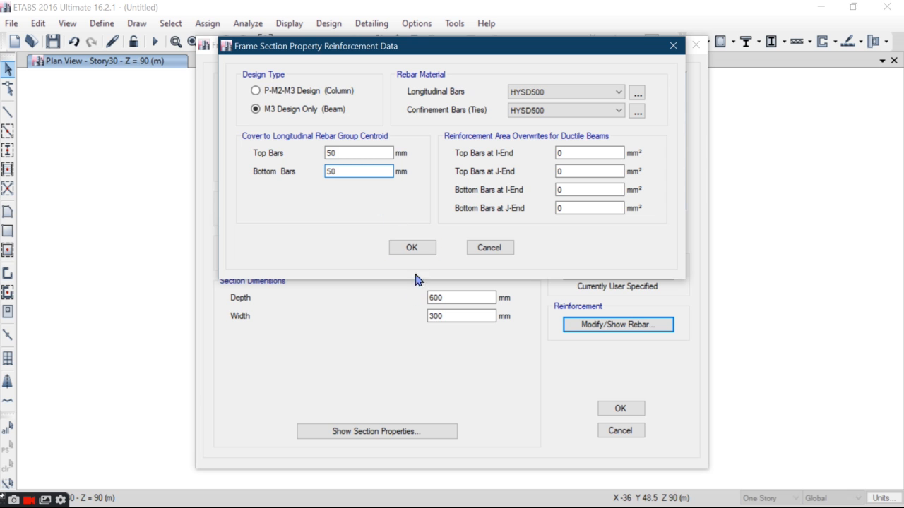
{"action": "left_click", "coordinate": [417, 249]}
{"action": "left_click", "coordinate": [619, 410]}
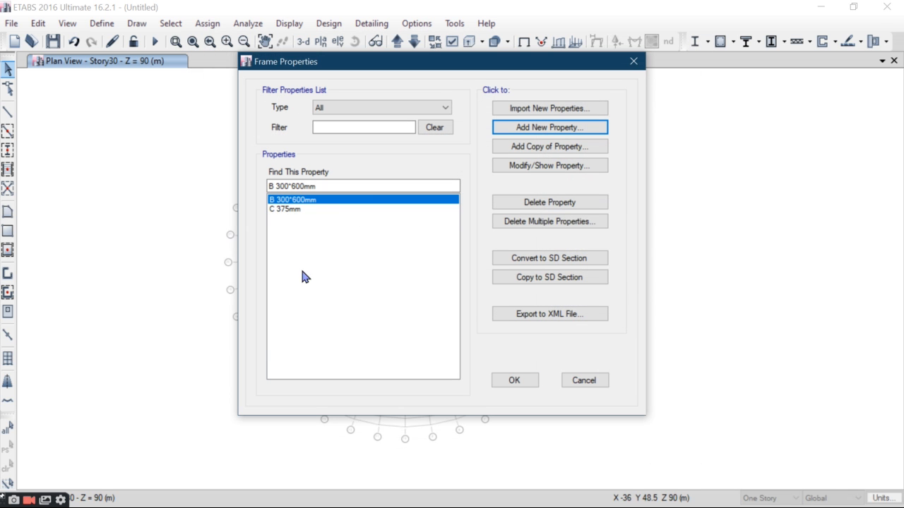
{"action": "left_click", "coordinate": [515, 380]}
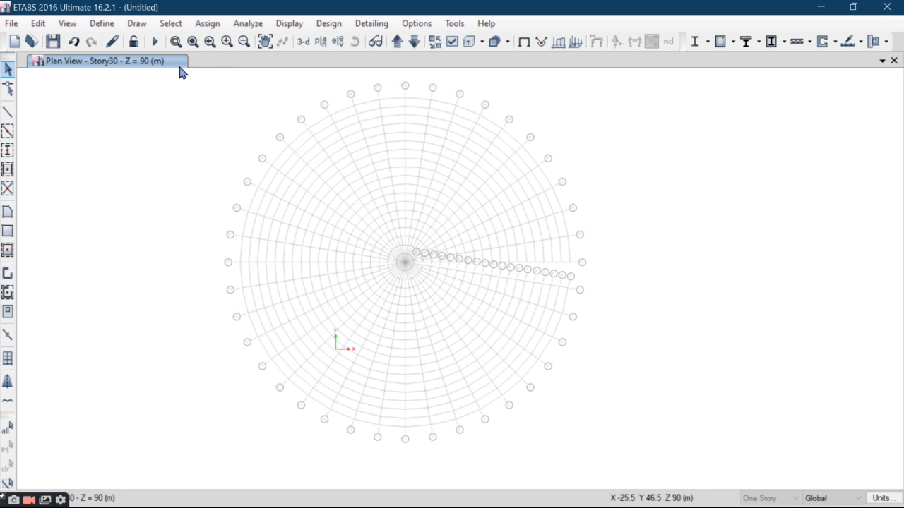
Modify the predefined Wall1 property: name it Wall300mm, assign material M30 and set the thickness to 300 mm
{"action": "left_click", "coordinate": [101, 23]}
{"action": "mouse_move", "coordinate": [115, 63]}
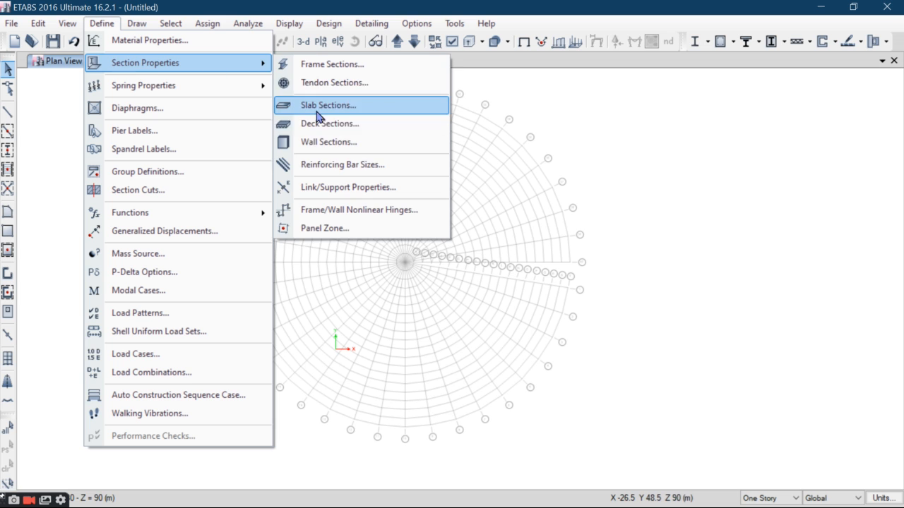
{"action": "left_click", "coordinate": [317, 142]}
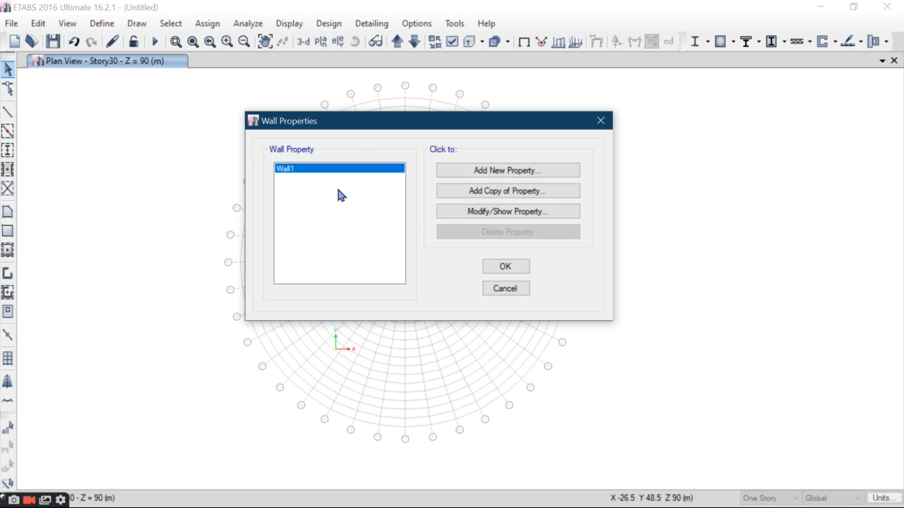
{"action": "left_click", "coordinate": [491, 214]}
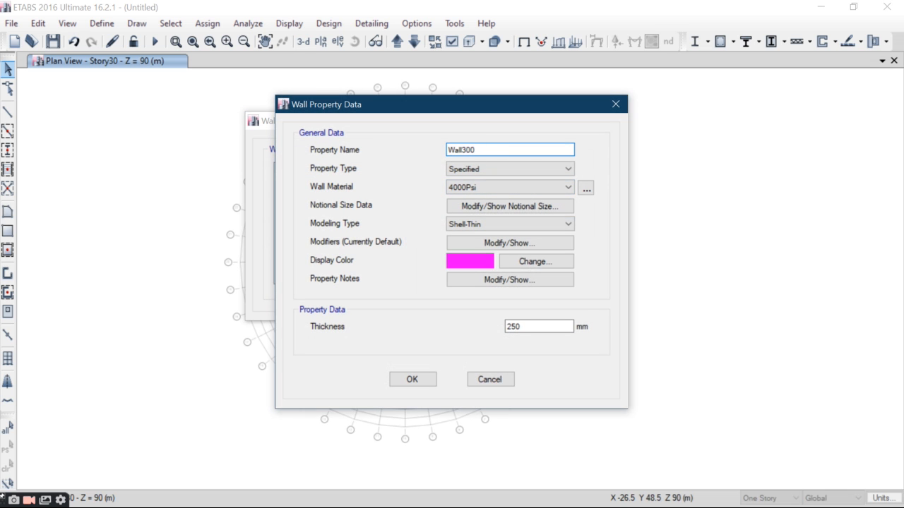
{"action": "left_click", "coordinate": [468, 187]}
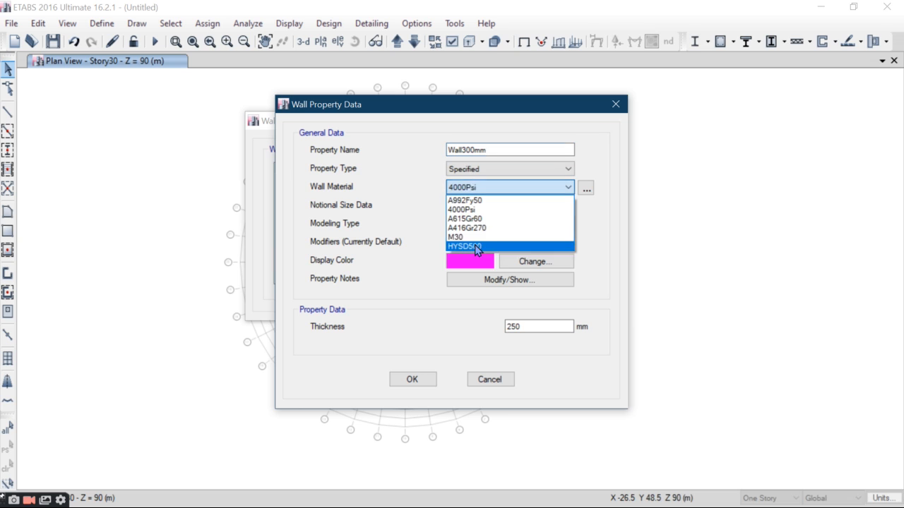
{"action": "left_click", "coordinate": [476, 238]}
{"action": "double_click", "coordinate": [534, 325]}
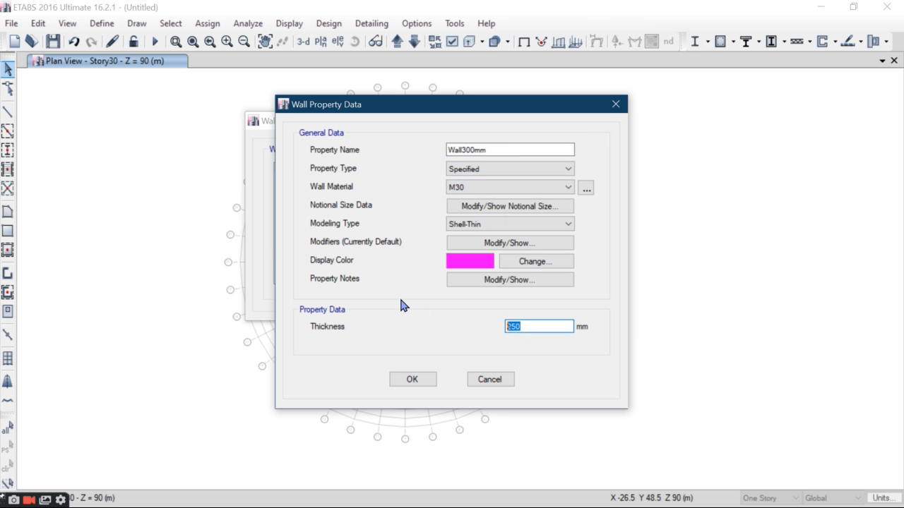
{"action": "type", "text": "300"}
Set the Wall300mm bending stiffness modifiers m11, m22 and m12 to 0.7 and save the wall property
{"action": "left_click", "coordinate": [458, 251]}
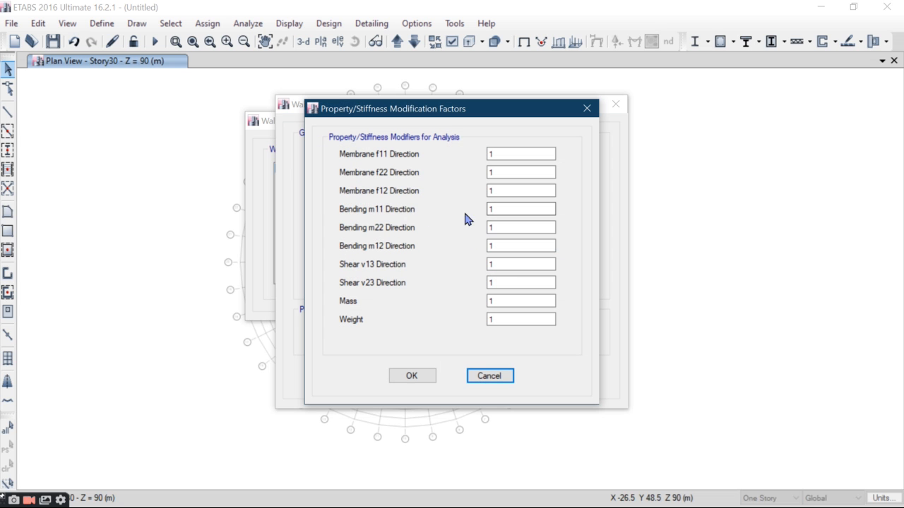
{"action": "left_click", "coordinate": [488, 208]}
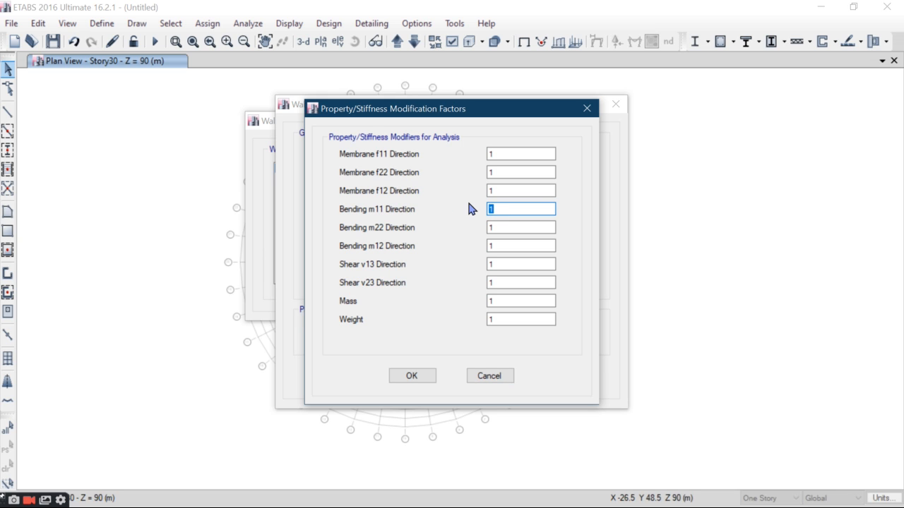
{"action": "left_click", "coordinate": [530, 227]}
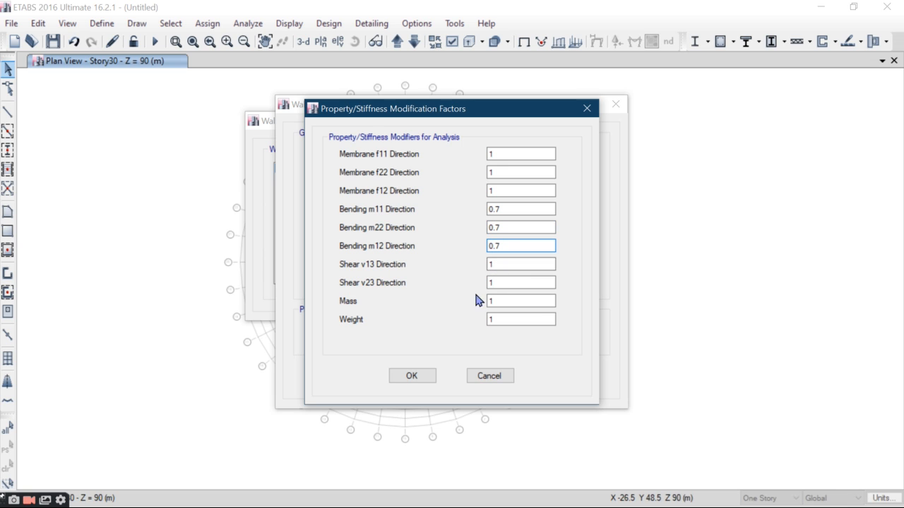
{"action": "left_click", "coordinate": [418, 381]}
{"action": "left_click", "coordinate": [417, 376]}
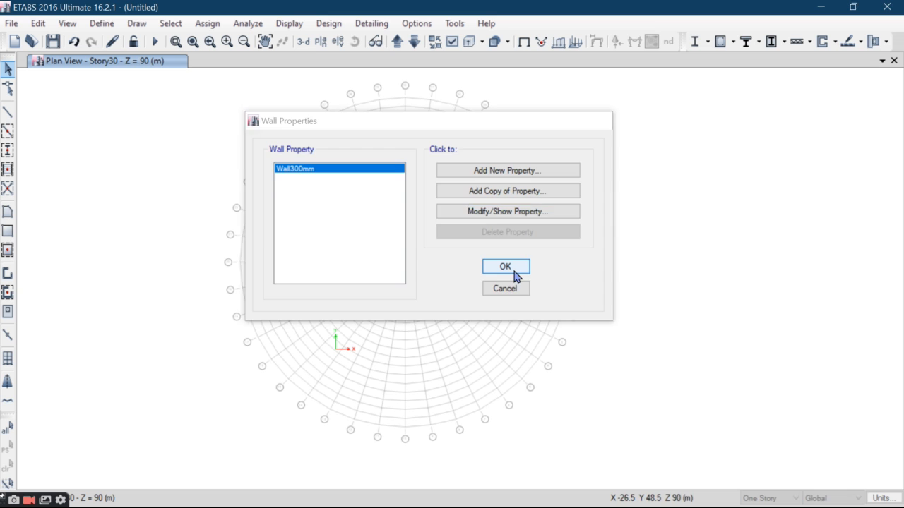
{"action": "left_click", "coordinate": [514, 274]}
Delete the predefined Plank1 slab property
{"action": "left_click", "coordinate": [106, 26]}
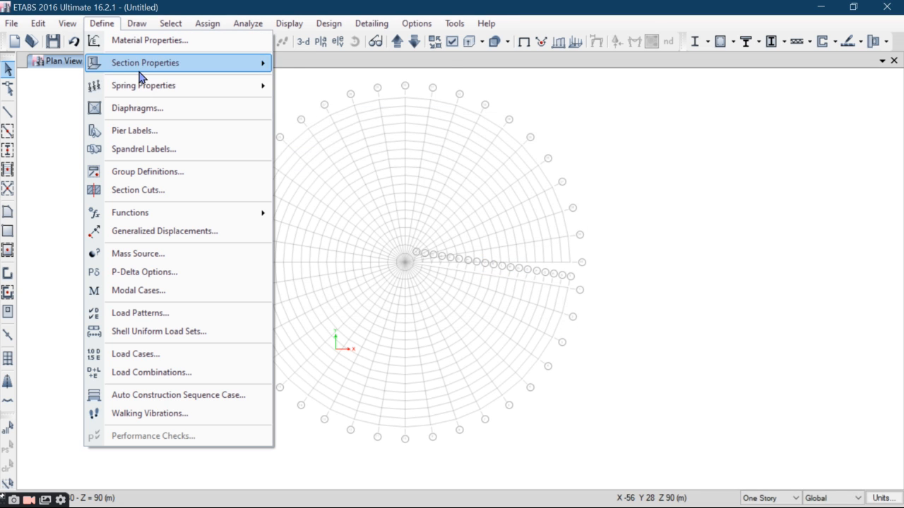
{"action": "mouse_move", "coordinate": [113, 77]}
{"action": "left_click", "coordinate": [324, 111]}
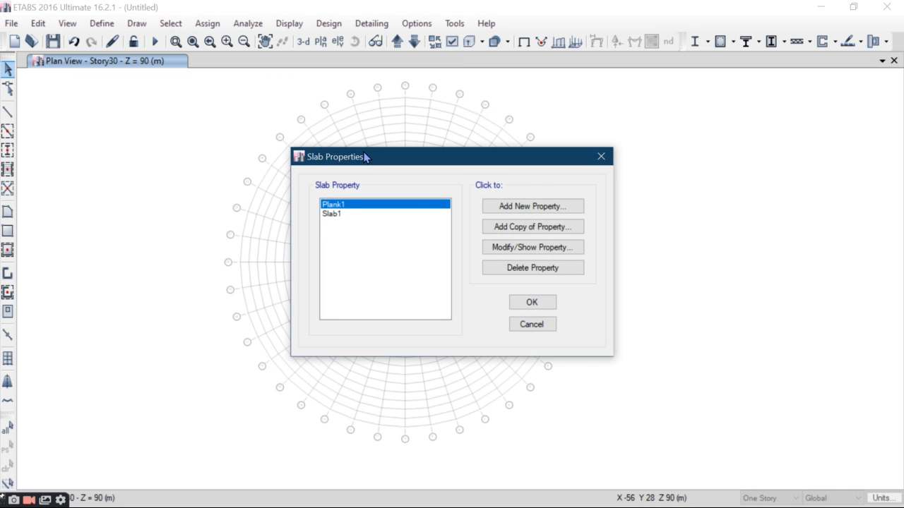
{"action": "left_click", "coordinate": [472, 213]}
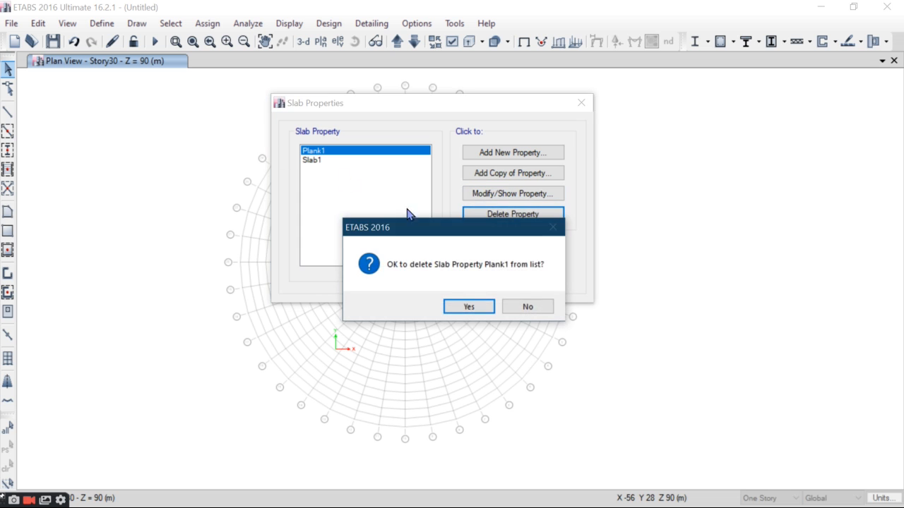
{"action": "left_click", "coordinate": [468, 307]}
Modify the Slab1 property, naming it Slab150mm and assigning material M30
{"action": "left_click", "coordinate": [511, 196]}
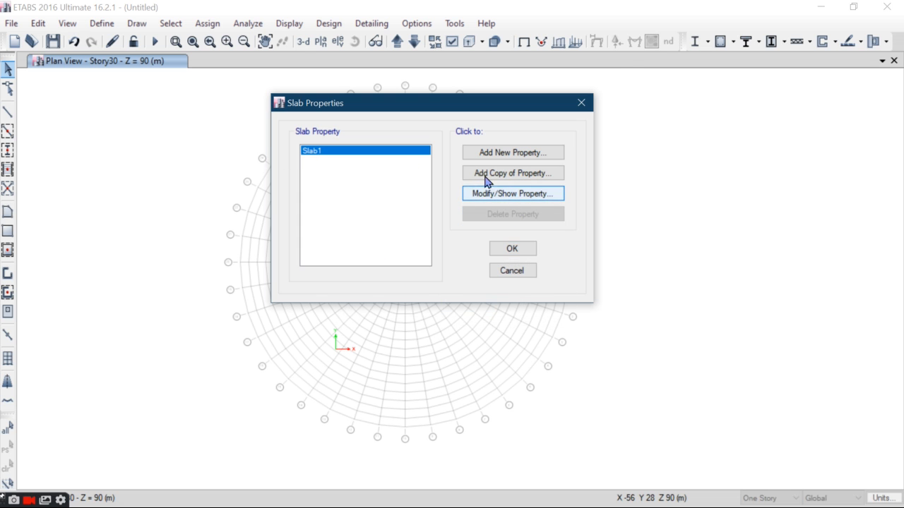
{"action": "left_click", "coordinate": [479, 106]}
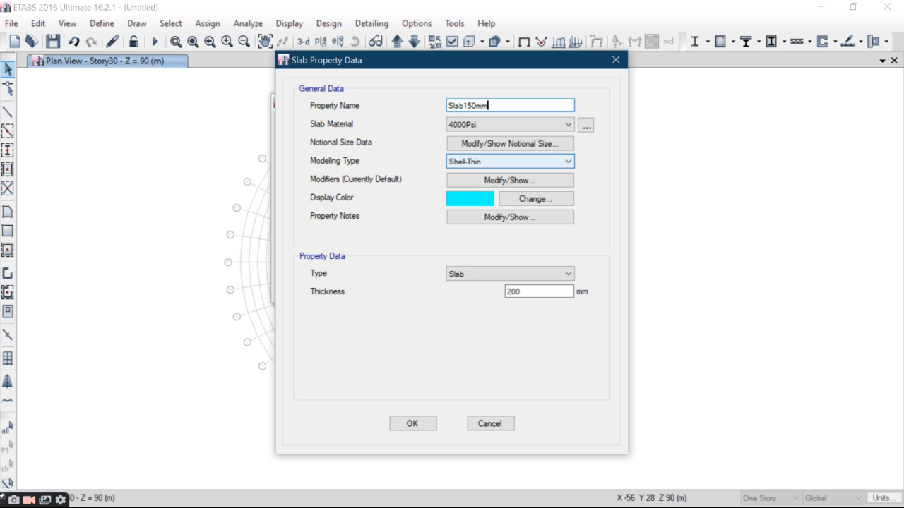
{"action": "left_click", "coordinate": [470, 125]}
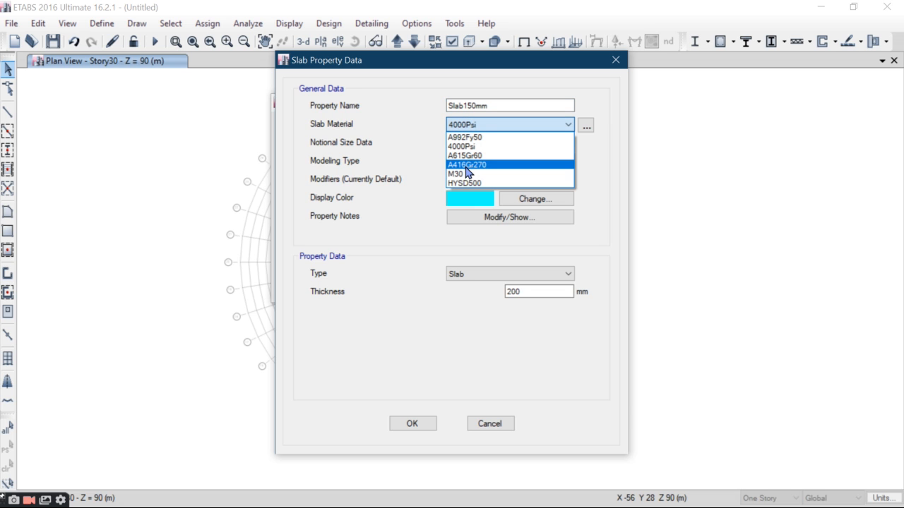
{"action": "left_click", "coordinate": [466, 174]}
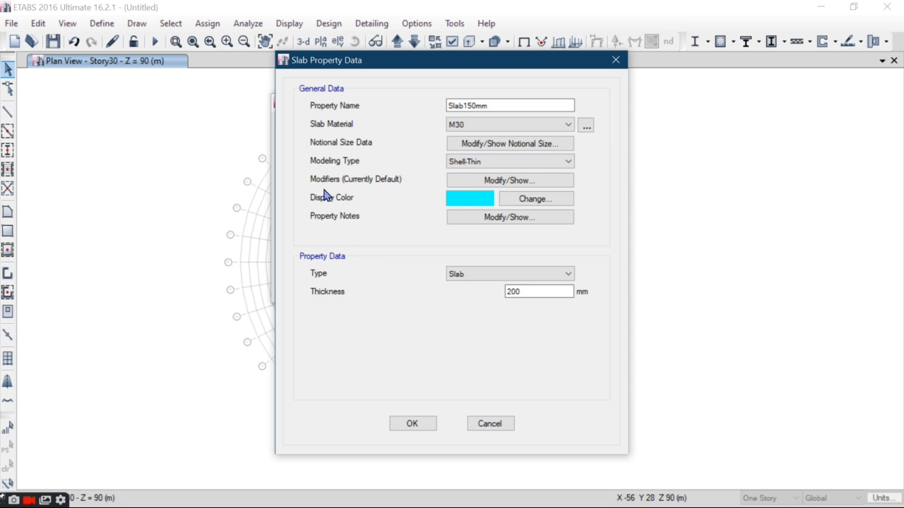
Set the Slab150mm bending stiffness modifiers m11, m22 and m12 to 0.25
{"action": "left_click", "coordinate": [478, 184]}
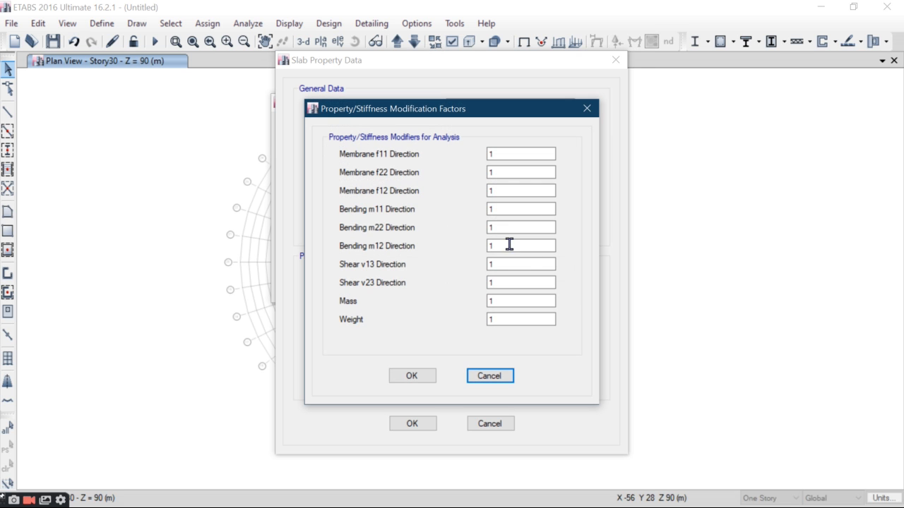
{"action": "double_click", "coordinate": [502, 209]}
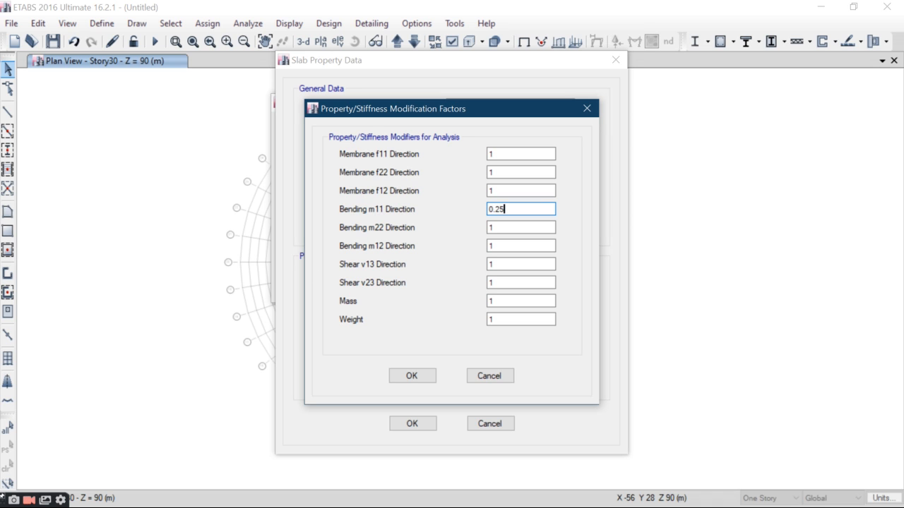
{"action": "key", "text": "Tab"}
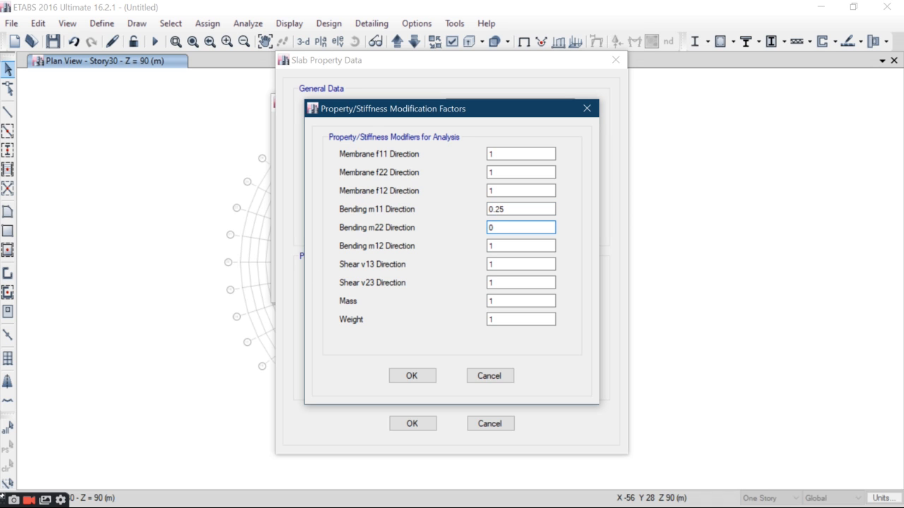
{"action": "key", "text": "Tab"}
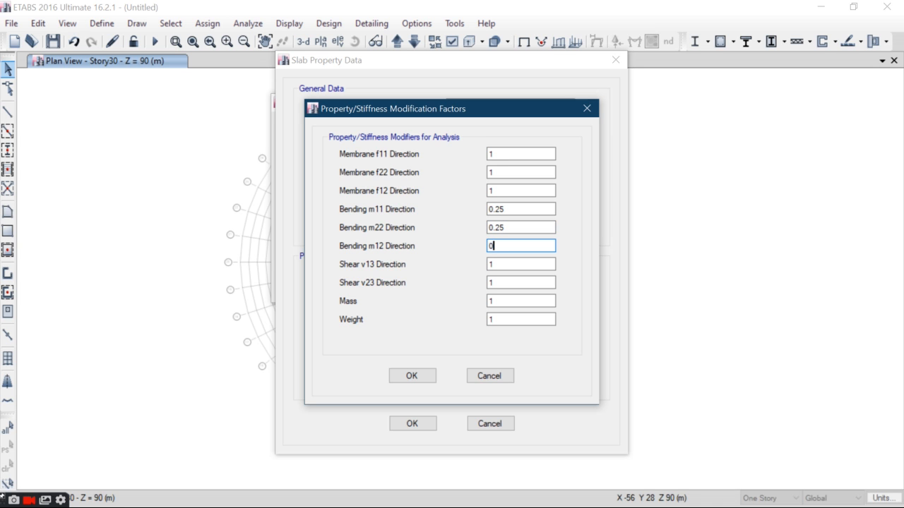
{"action": "left_click", "coordinate": [412, 375]}
Set the Slab150mm thickness to 150 mm and save the slab property
{"action": "double_click", "coordinate": [531, 295]}
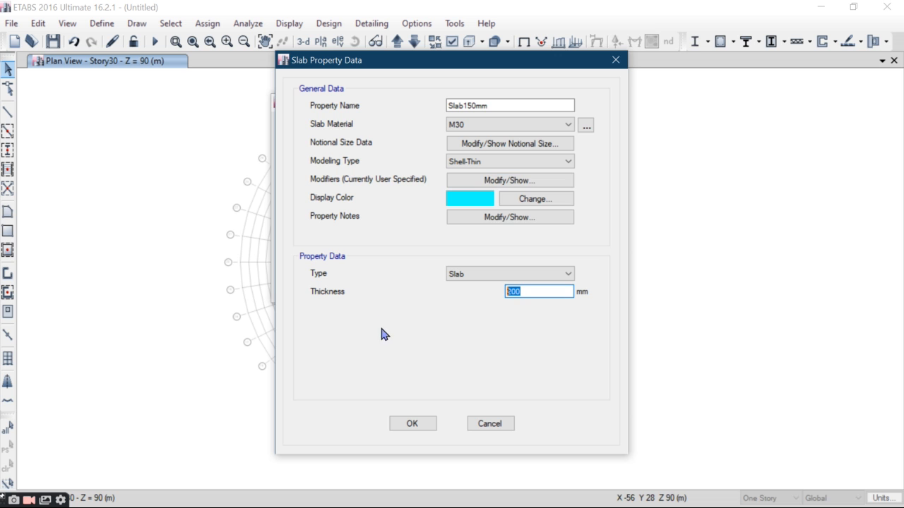
{"action": "type", "text": "150"}
{"action": "left_click", "coordinate": [408, 426]}
{"action": "left_click", "coordinate": [514, 247]}
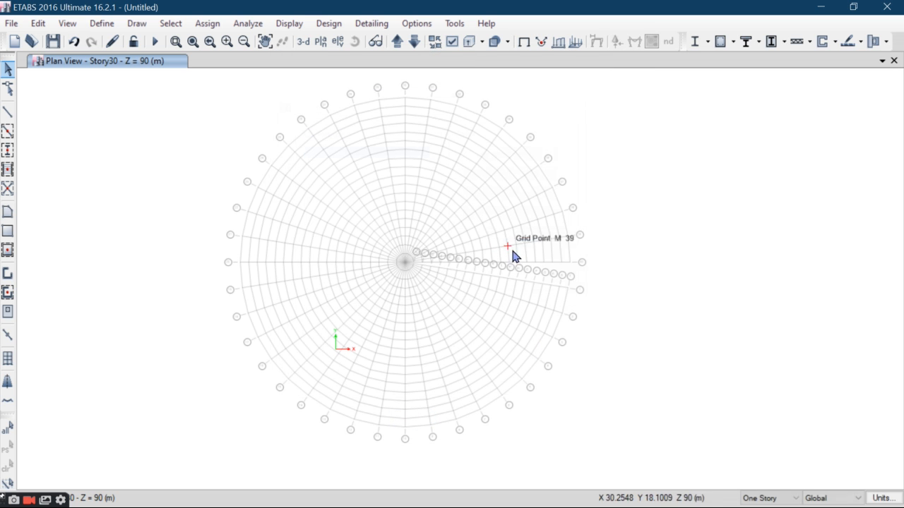
In the Story30 plan, draw straight Wall300mm pier segments along circular grid G, point by point from radial grid 22 to grid 30
{"action": "scroll", "coordinate": [398, 244], "scroll_direction": "up", "scroll_amount": 3}
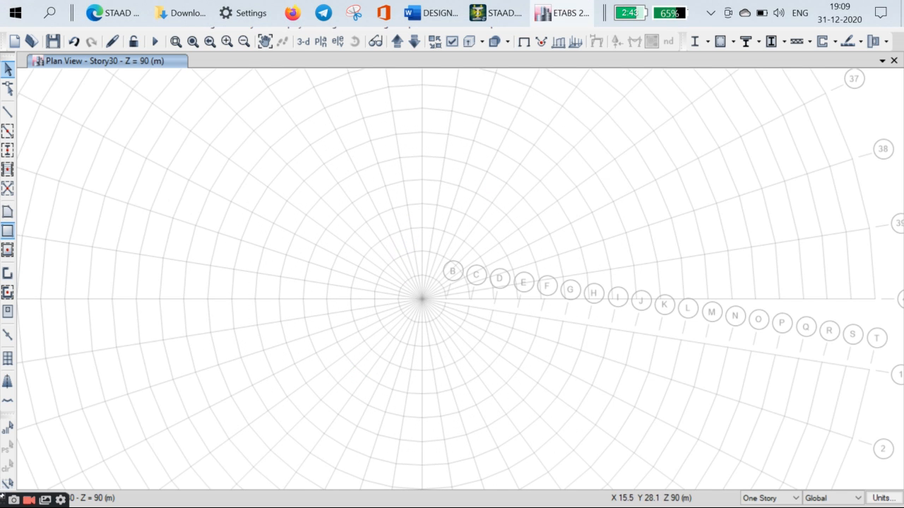
{"action": "left_click", "coordinate": [8, 275]}
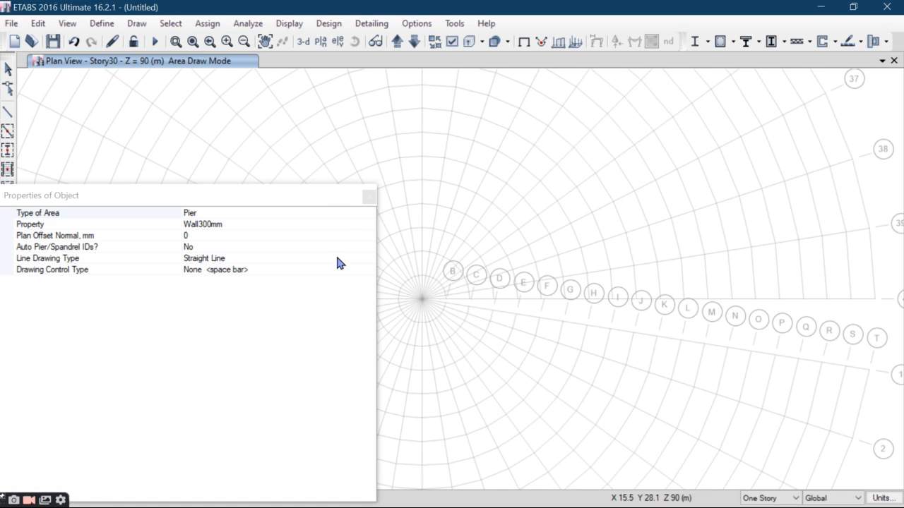
{"action": "left_click", "coordinate": [369, 198]}
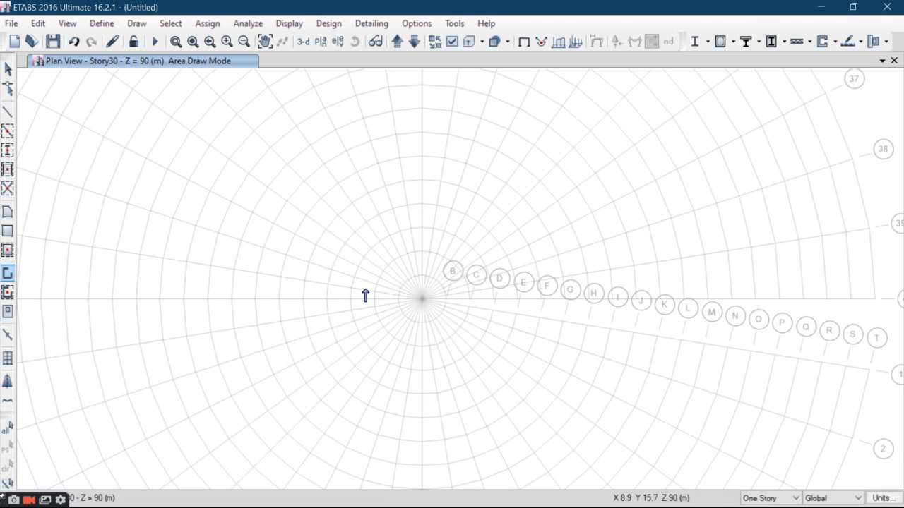
{"action": "left_click", "coordinate": [295, 235]}
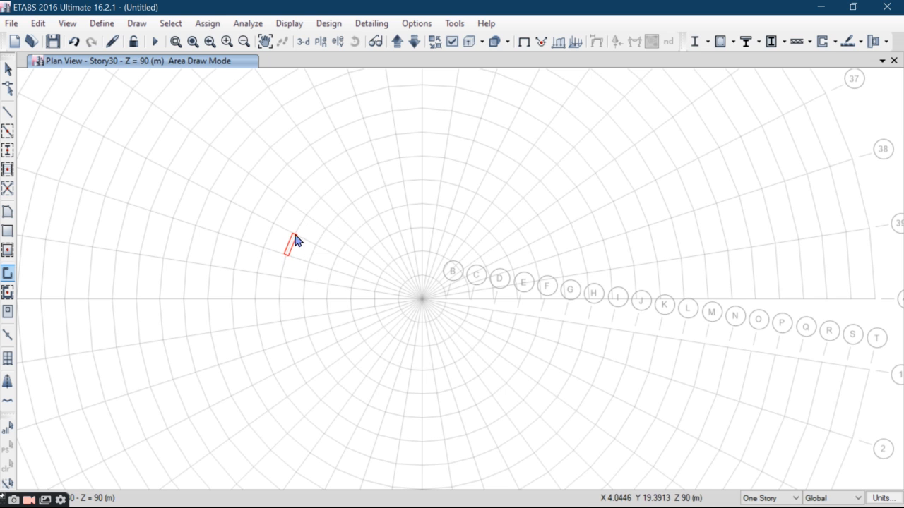
{"action": "key", "text": "Escape"}
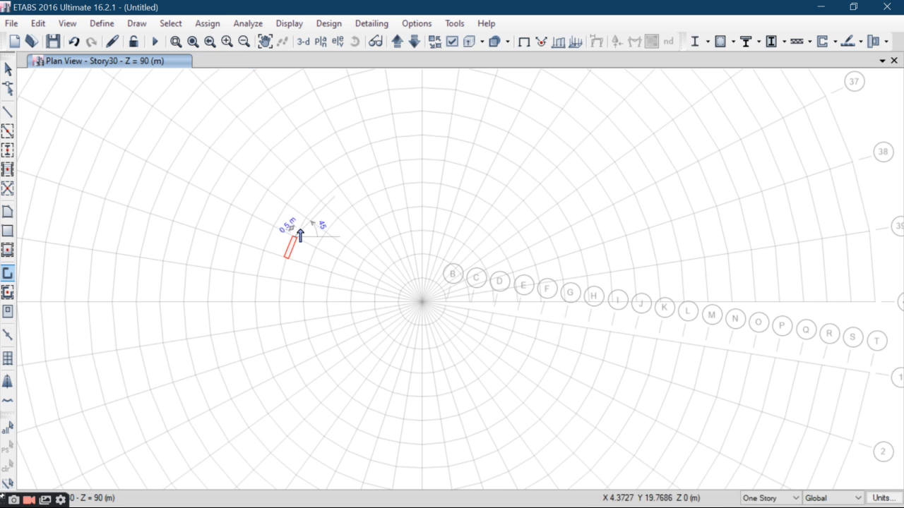
{"action": "left_click", "coordinate": [306, 221]}
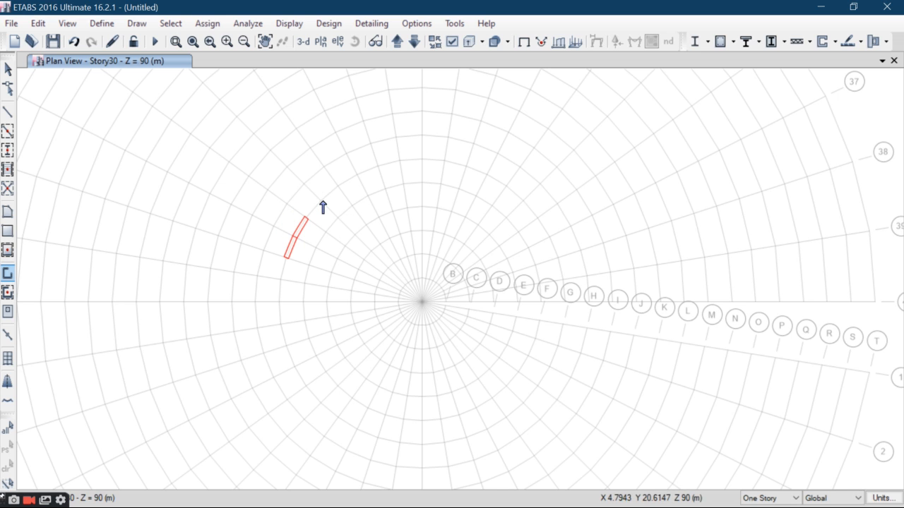
{"action": "left_click", "coordinate": [319, 203]}
{"action": "left_click", "coordinate": [337, 188]}
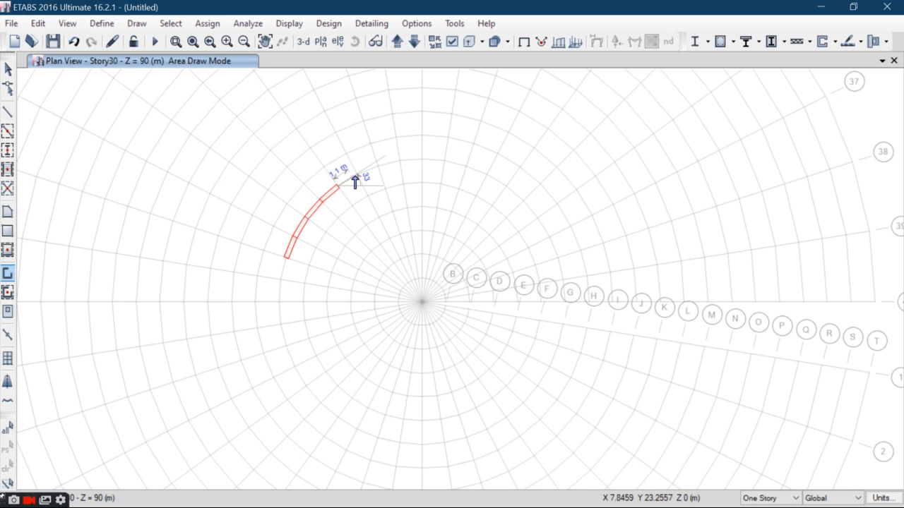
{"action": "left_click", "coordinate": [356, 174]}
{"action": "left_click", "coordinate": [378, 167]}
{"action": "left_click", "coordinate": [400, 160]}
{"action": "left_click", "coordinate": [422, 159]}
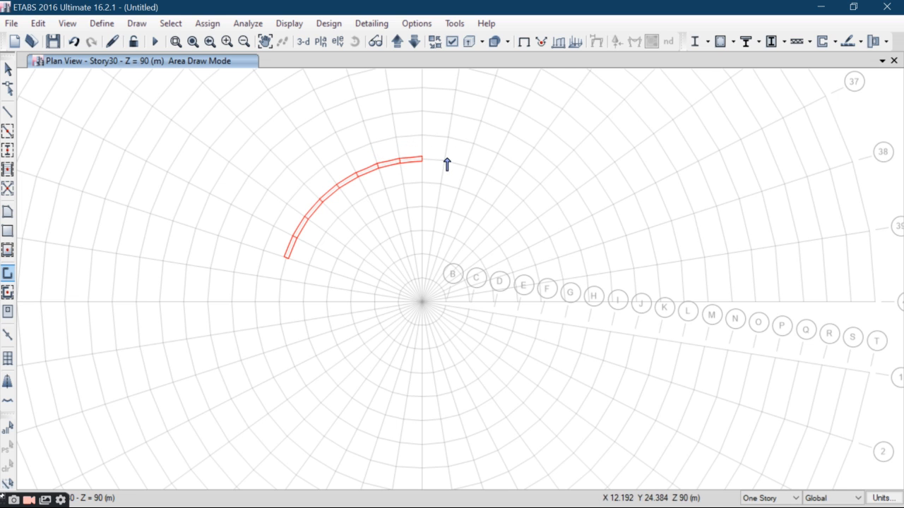
Continue the Wall300mm segments clockwise along circular grid G, through each radial grid intersection from grid 30 to grid 40
{"action": "left_click", "coordinate": [444, 161]}
{"action": "left_click", "coordinate": [466, 168]}
{"action": "left_click", "coordinate": [486, 176]}
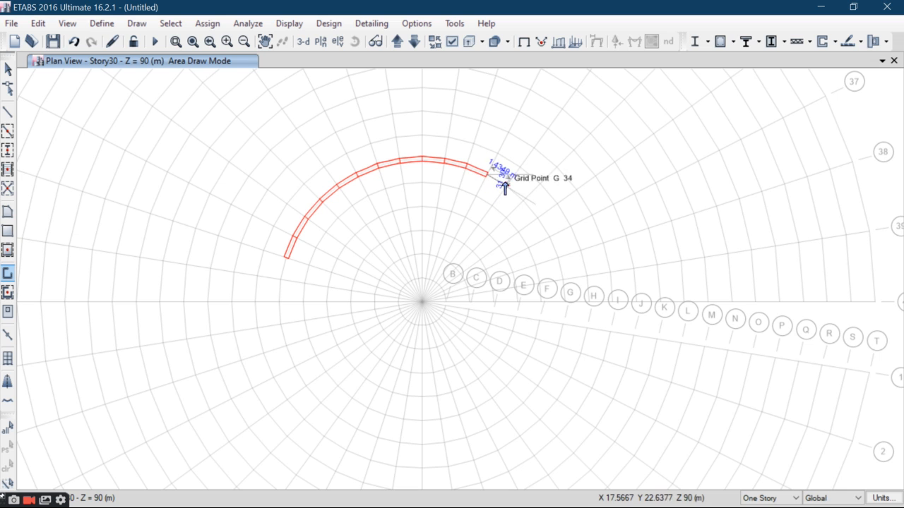
{"action": "left_click", "coordinate": [504, 187]}
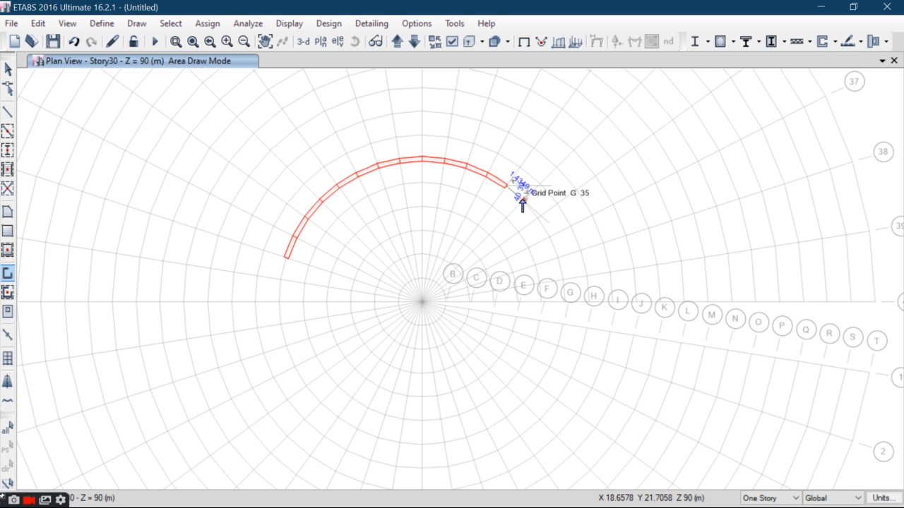
{"action": "left_click", "coordinate": [523, 200]}
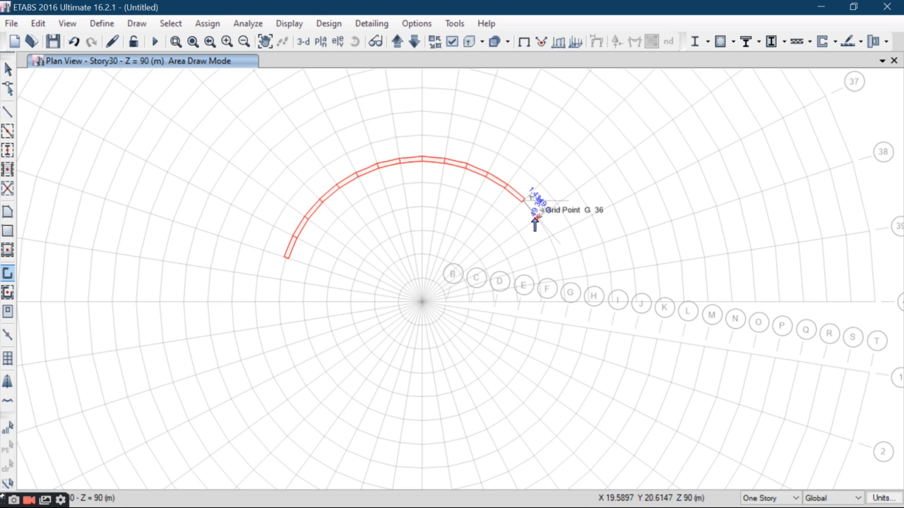
{"action": "left_click", "coordinate": [534, 224]}
{"action": "left_click", "coordinate": [551, 236]}
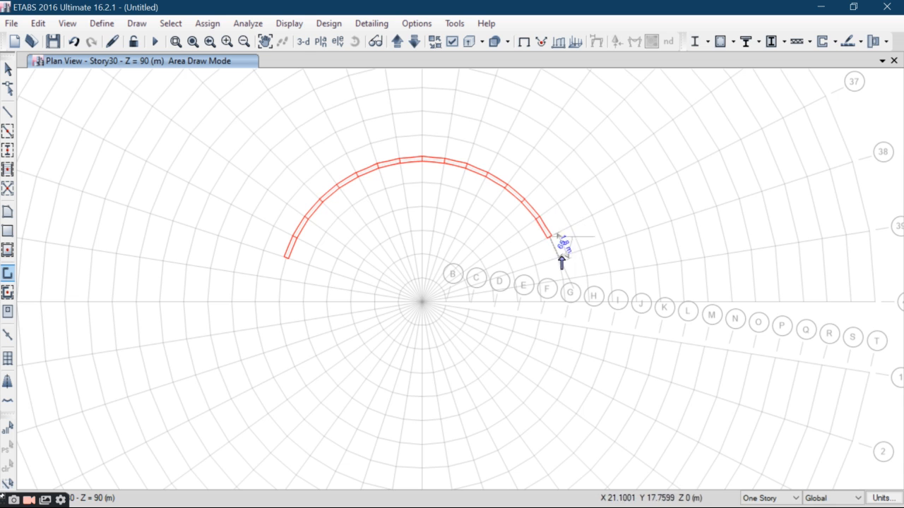
{"action": "middle_click_drag", "start_coordinate": [561, 257], "coordinate": [559, 232]}
{"action": "left_click", "coordinate": [559, 233]}
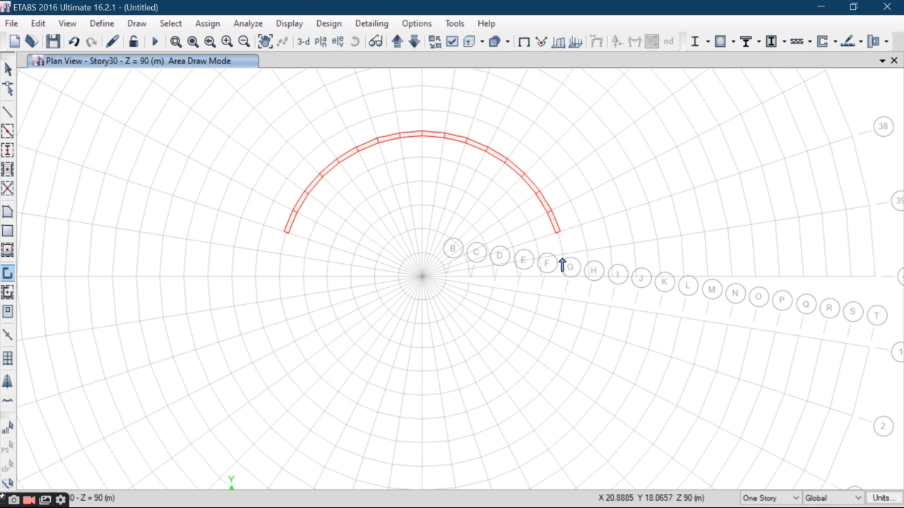
{"action": "middle_click_drag", "start_coordinate": [560, 312], "coordinate": [558, 283]}
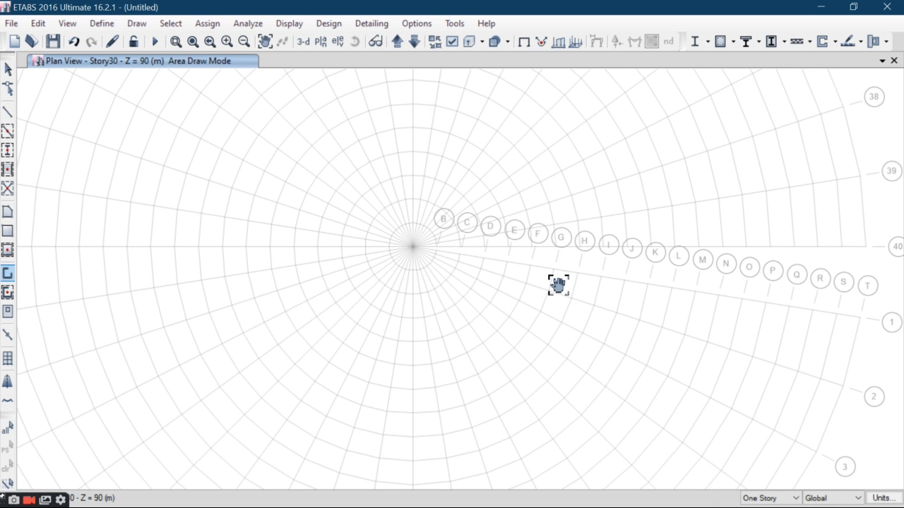
{"action": "left_click", "coordinate": [557, 250]}
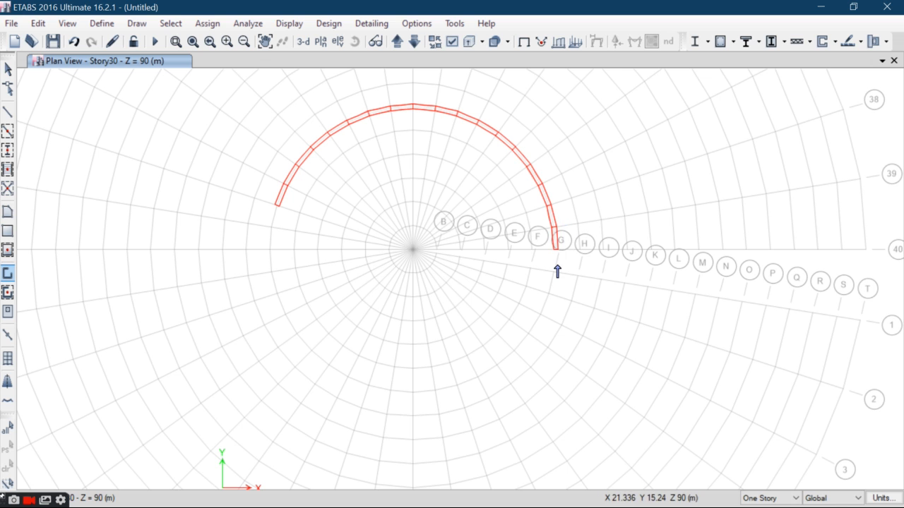
Extend the Wall300mm segments along circular grid G from radial grid 40 through grid 1 to grid 10
{"action": "left_click", "coordinate": [557, 272]}
{"action": "left_click", "coordinate": [548, 292]}
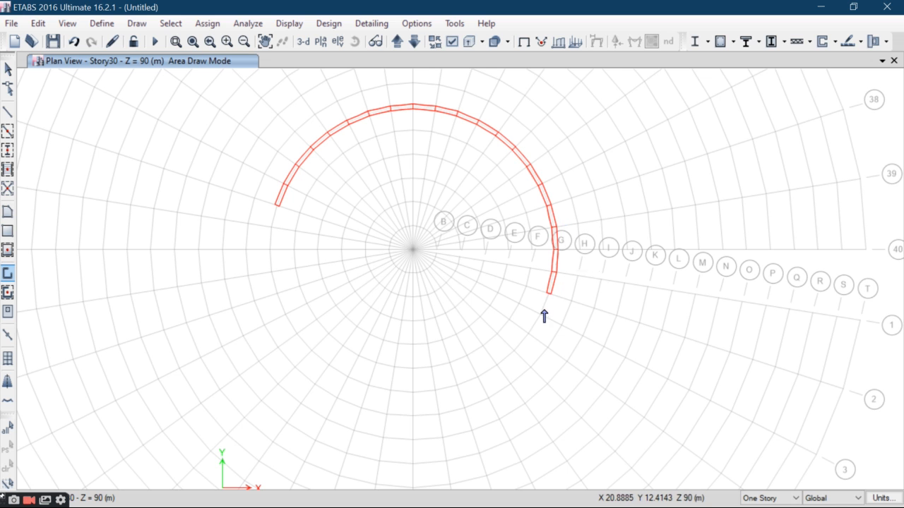
{"action": "middle_click_drag", "start_coordinate": [541, 355], "coordinate": [572, 330]}
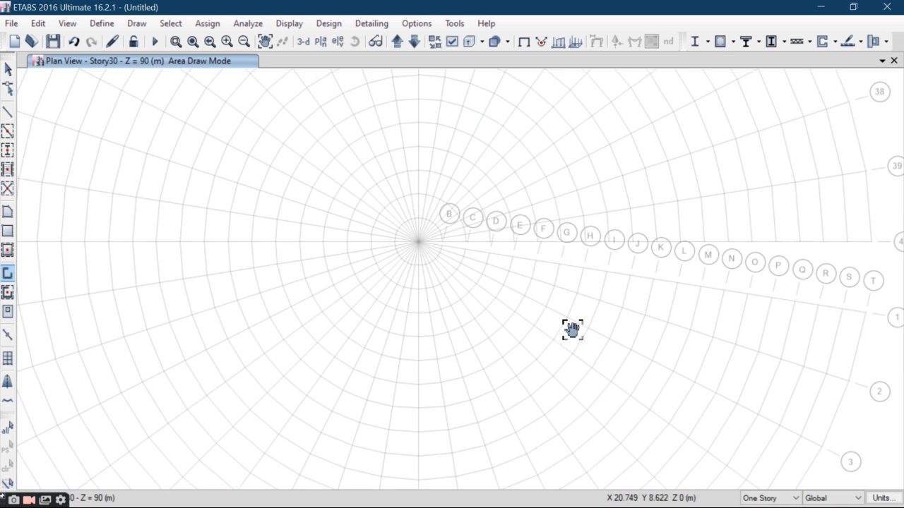
{"action": "scroll", "coordinate": [530, 313], "scroll_direction": "up", "scroll_amount": 3}
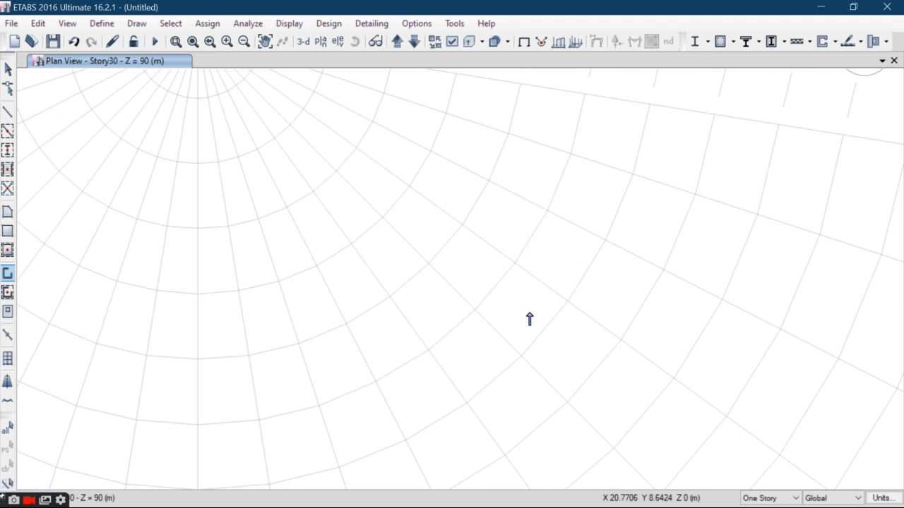
{"action": "left_click", "coordinate": [475, 311]}
{"action": "left_click", "coordinate": [428, 351]}
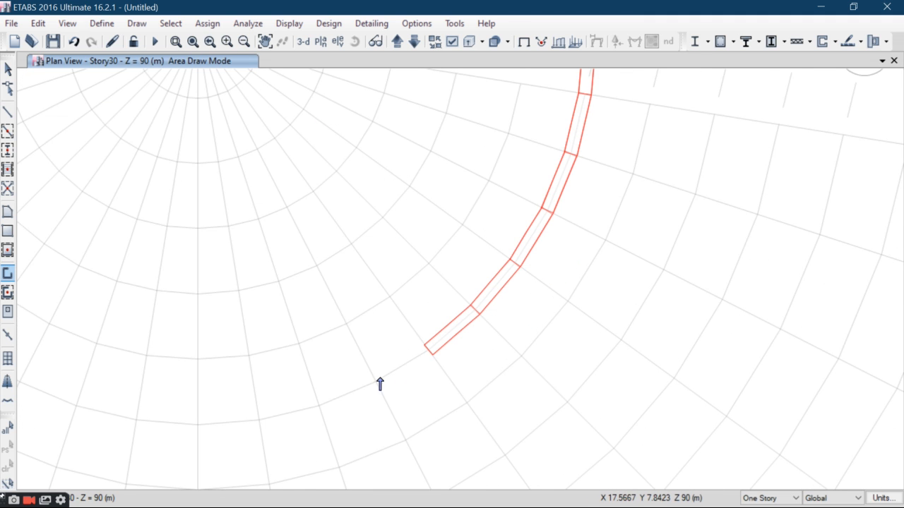
{"action": "scroll", "coordinate": [447, 315], "scroll_direction": "down", "scroll_amount": 3}
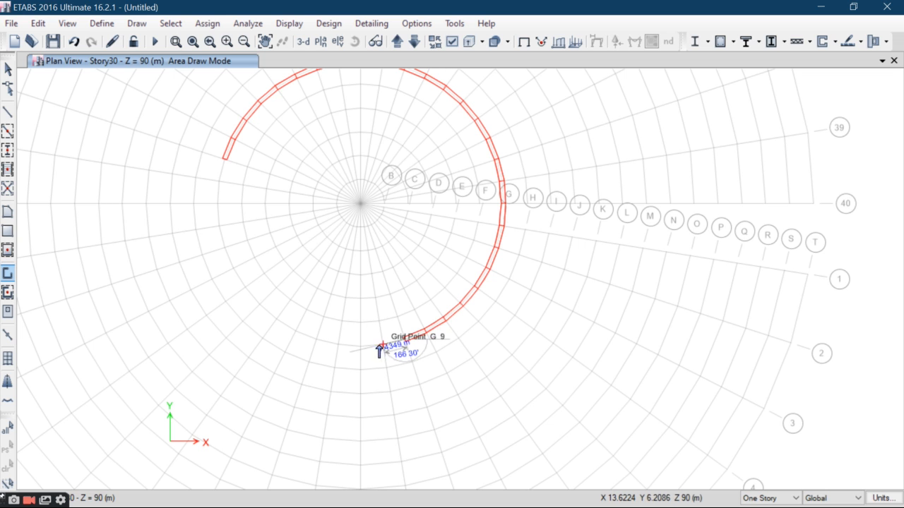
{"action": "left_click", "coordinate": [381, 345]}
{"action": "left_click", "coordinate": [360, 347]}
Close the circular core wall on grid G with segments from radial grid 10 back to grid 22, and end wall drawing
{"action": "left_click", "coordinate": [340, 346]}
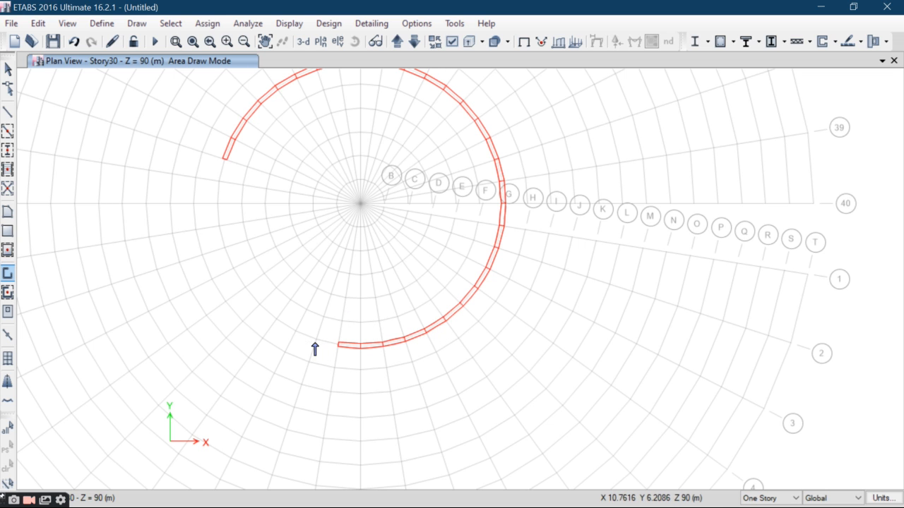
{"action": "left_click", "coordinate": [317, 342]}
{"action": "left_click", "coordinate": [297, 334]}
{"action": "left_click", "coordinate": [277, 320]}
{"action": "left_click", "coordinate": [258, 303]}
{"action": "left_click", "coordinate": [245, 287]}
{"action": "left_click", "coordinate": [230, 270]}
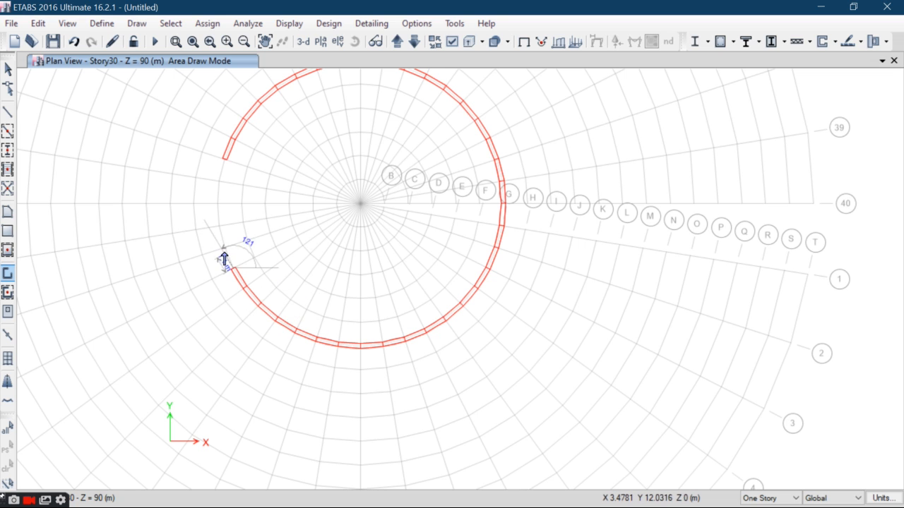
{"action": "left_click", "coordinate": [224, 248]}
{"action": "left_click", "coordinate": [219, 226]}
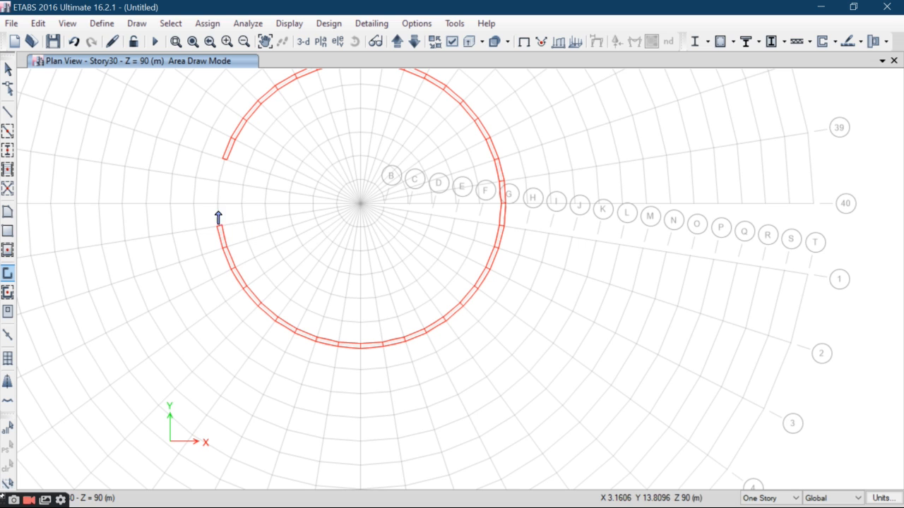
{"action": "left_click", "coordinate": [217, 203]}
{"action": "left_click", "coordinate": [217, 182]}
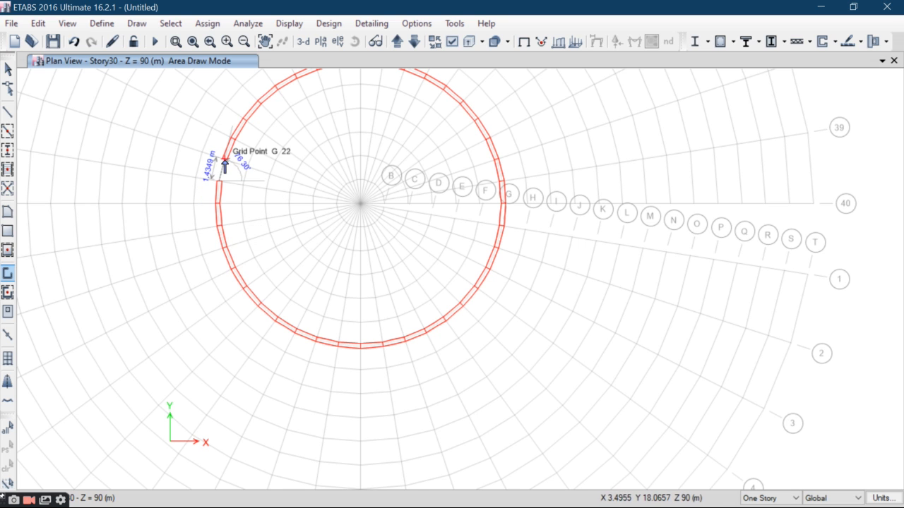
{"action": "double_click", "coordinate": [225, 161]}
{"action": "scroll", "coordinate": [279, 215], "scroll_direction": "down", "scroll_amount": 3}
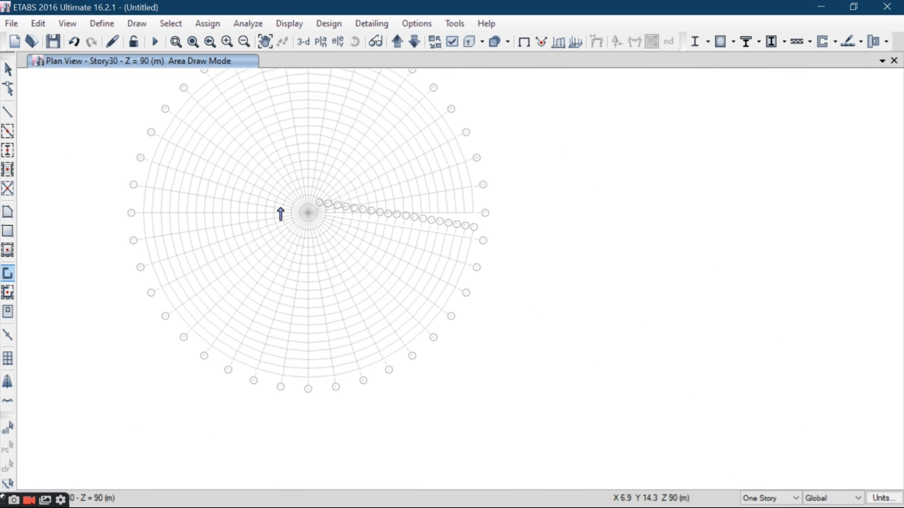
{"action": "middle_click_drag", "start_coordinate": [300, 233], "coordinate": [310, 272]}
{"action": "key", "text": "Escape"}
{"action": "scroll", "coordinate": [289, 255], "scroll_direction": "up", "scroll_amount": 3}
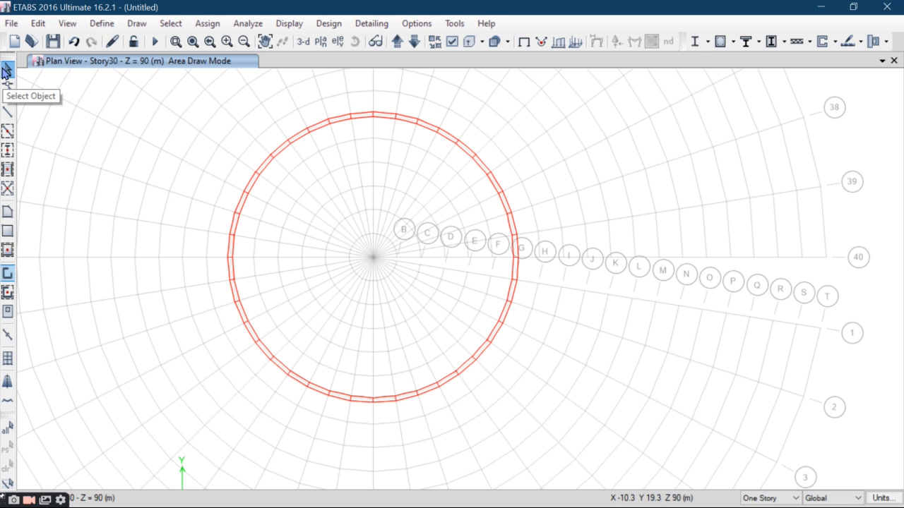
{"action": "left_click", "coordinate": [7, 70]}
Place C 375mm columns on circular grid I at every second radial grid from 23 to 35
{"action": "left_click", "coordinate": [9, 149]}
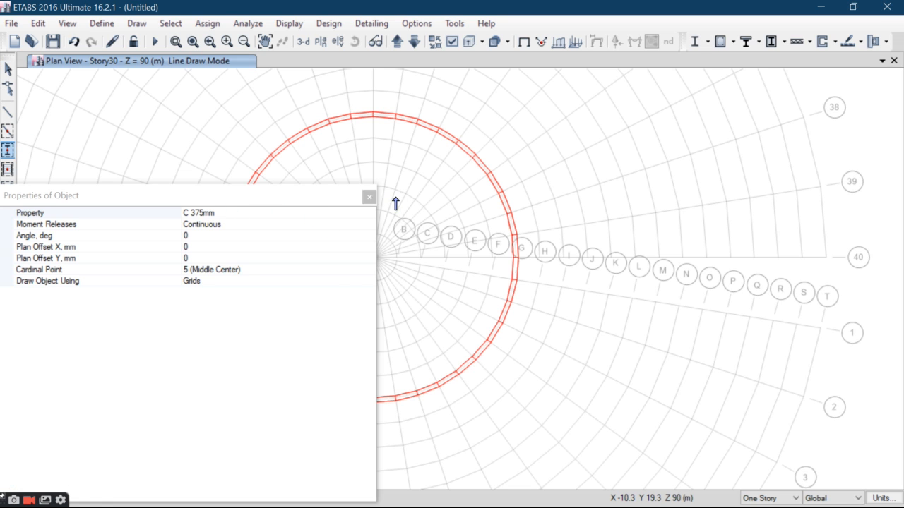
{"action": "left_click", "coordinate": [369, 198]}
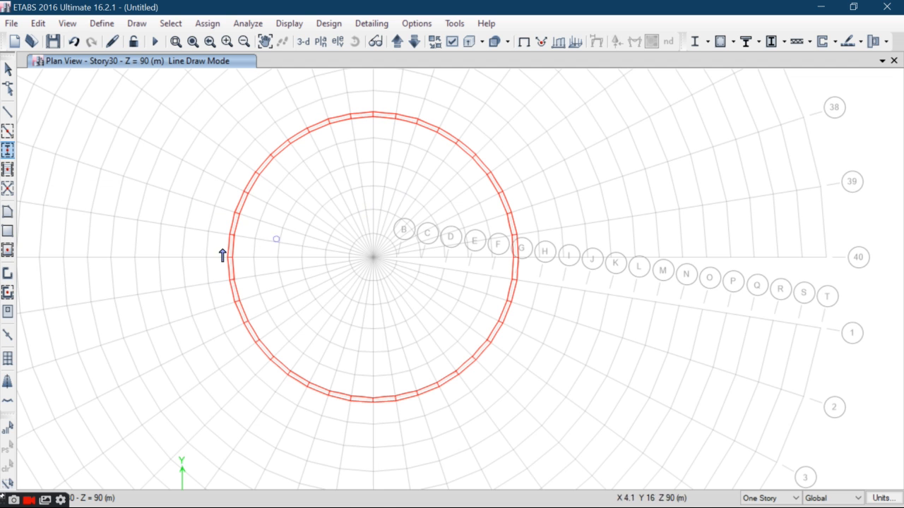
{"action": "left_click_drag", "start_coordinate": [245, 262], "coordinate": [254, 292]}
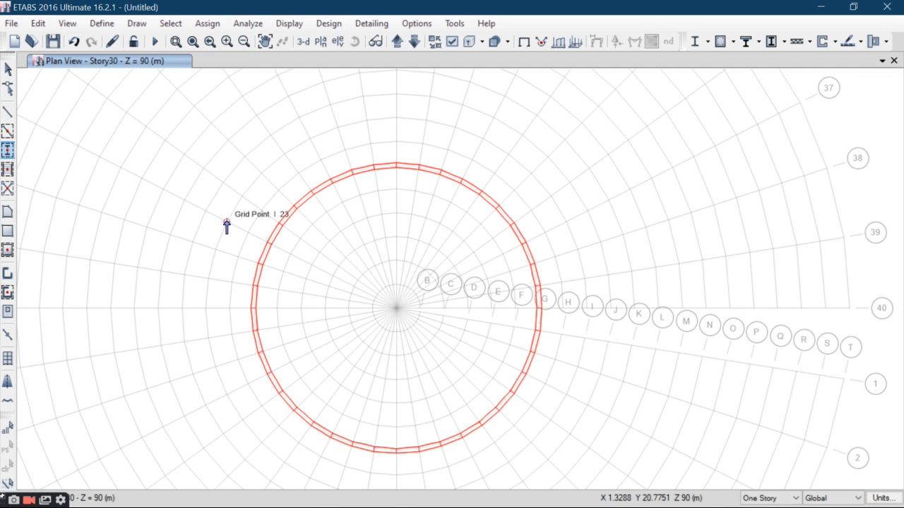
{"action": "left_click", "coordinate": [260, 174]}
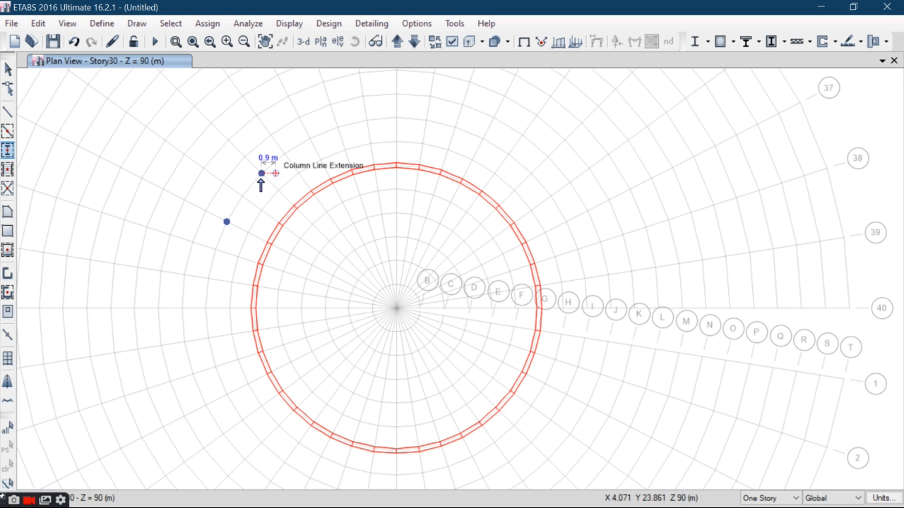
{"action": "left_click", "coordinate": [309, 139]}
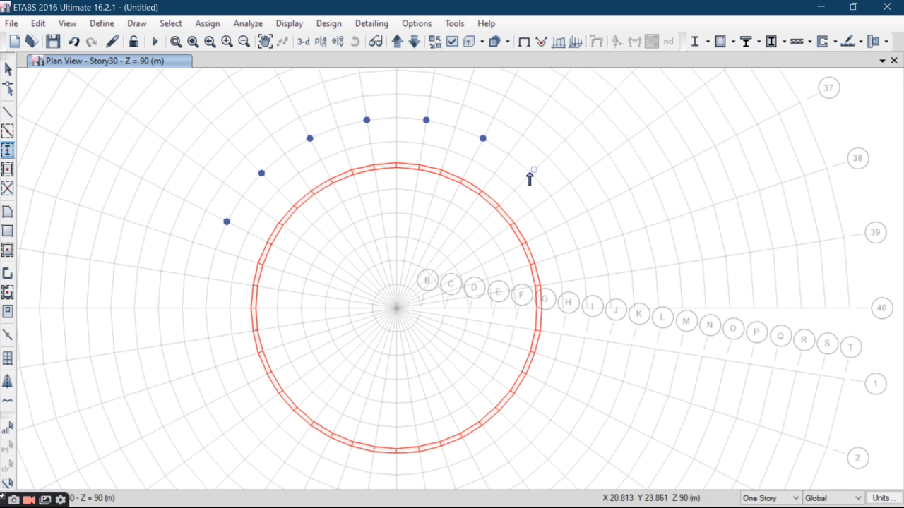
{"action": "left_click", "coordinate": [531, 173]}
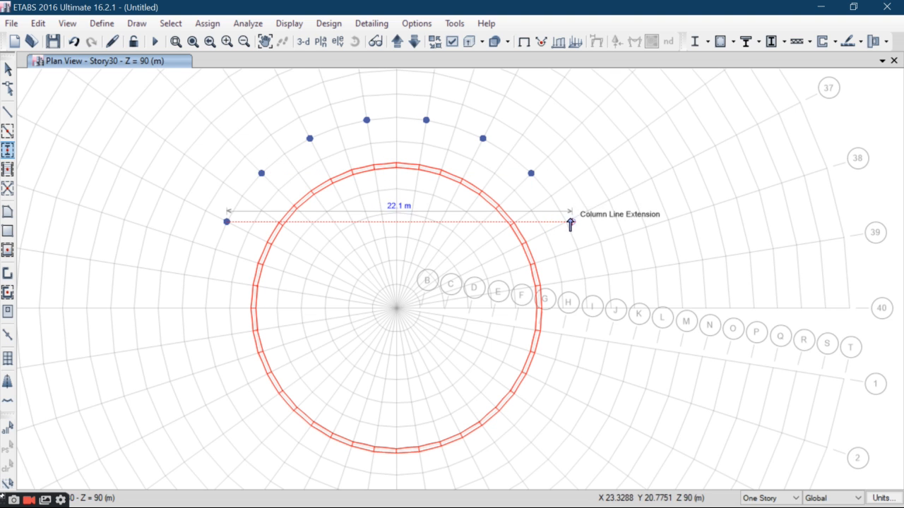
Complete the ring of C 375mm columns on circular grid I at every second radial grid from 37 through 1 to 21
{"action": "middle_click_drag", "start_coordinate": [594, 267], "coordinate": [582, 248]}
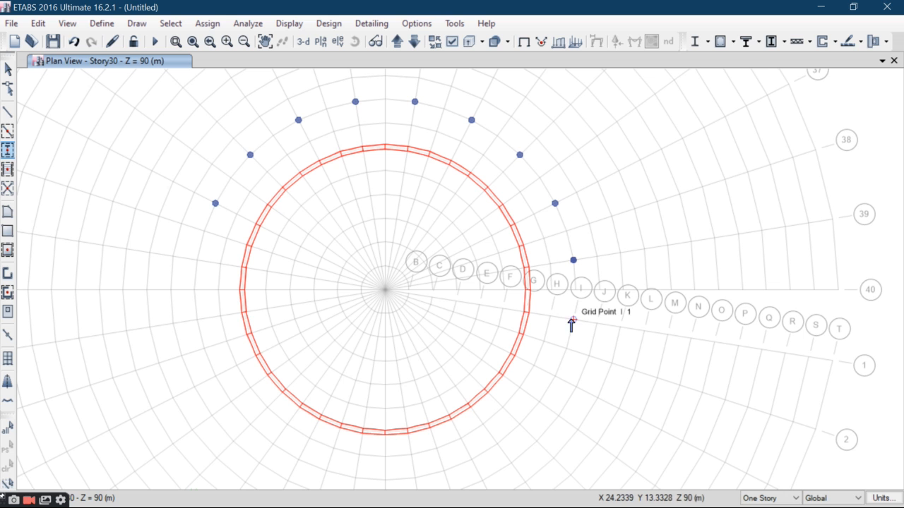
{"action": "middle_click_drag", "start_coordinate": [560, 422], "coordinate": [569, 365]}
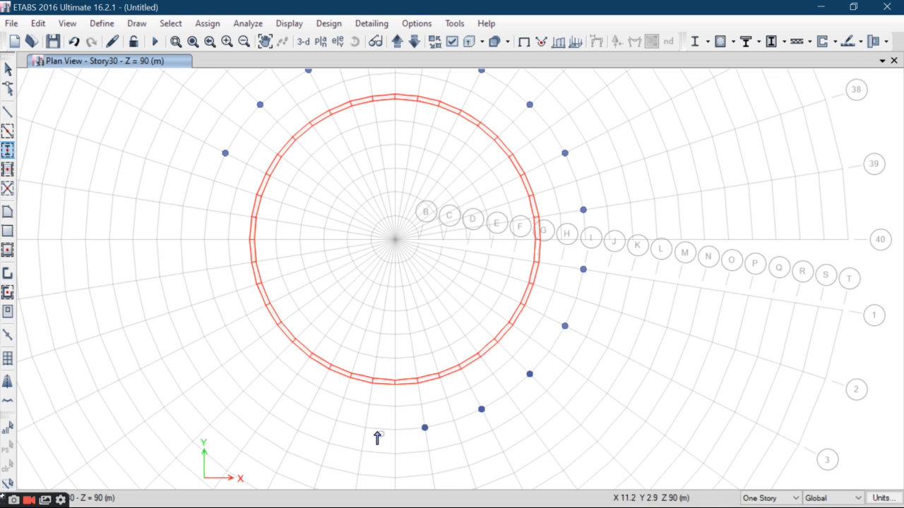
{"action": "left_click", "coordinate": [308, 409]}
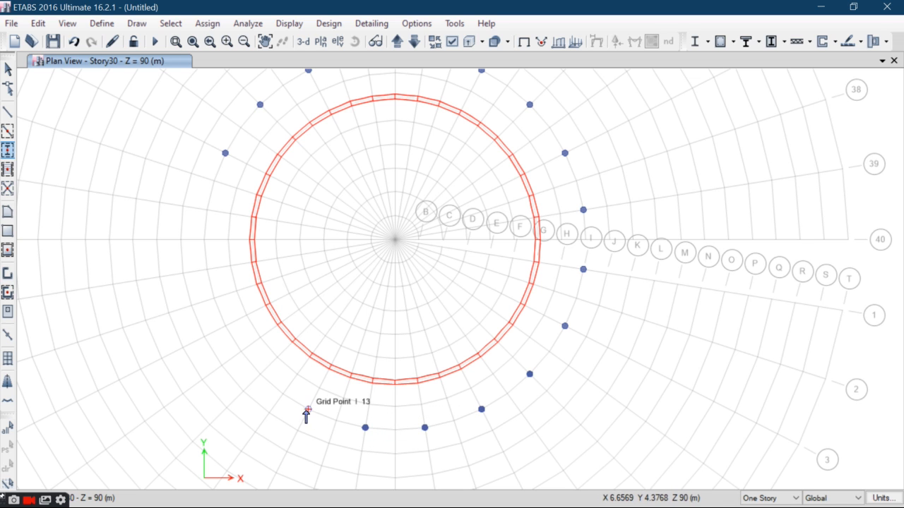
{"action": "left_click", "coordinate": [259, 375]}
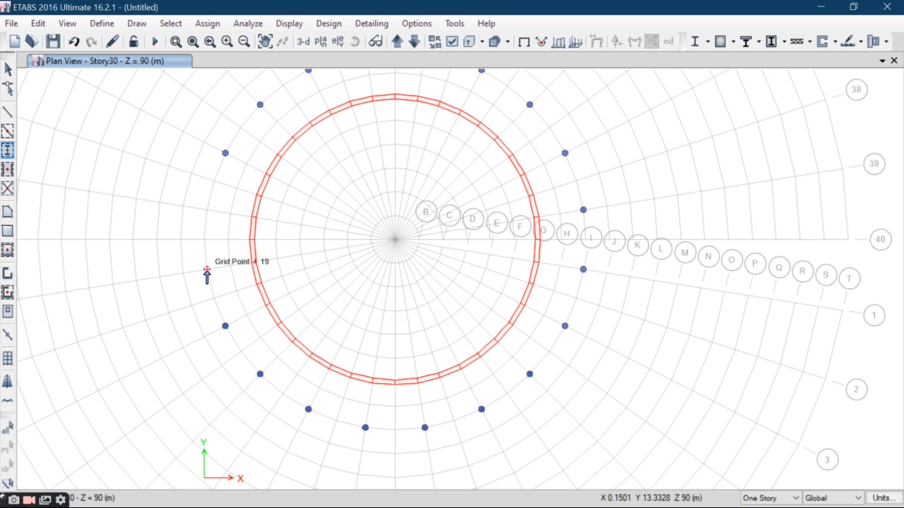
{"action": "left_click", "coordinate": [206, 269]}
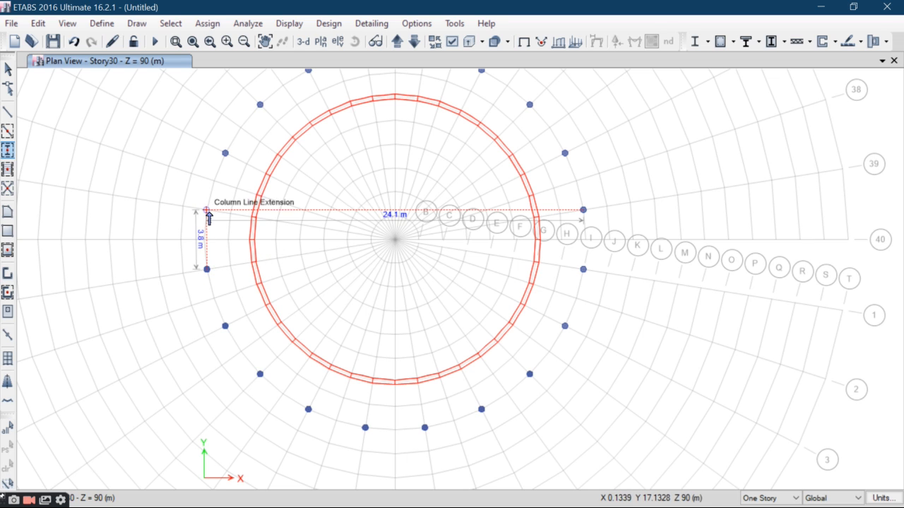
{"action": "left_click", "coordinate": [207, 209]}
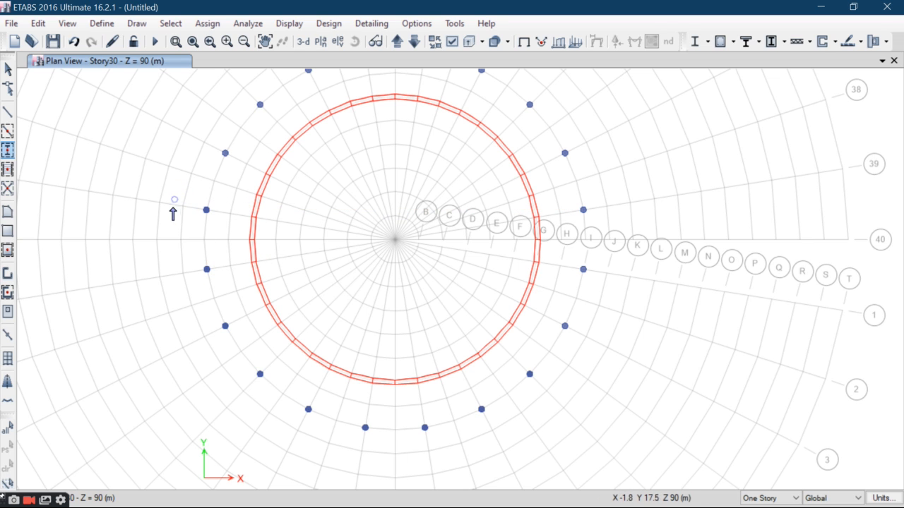
Place C 375mm columns on circular grid K at every second radial grid from 22 to 30, undoing the stray one at grid 23
{"action": "middle_click_drag", "start_coordinate": [207, 212], "coordinate": [220, 254]}
{"action": "left_click", "coordinate": [194, 179]}
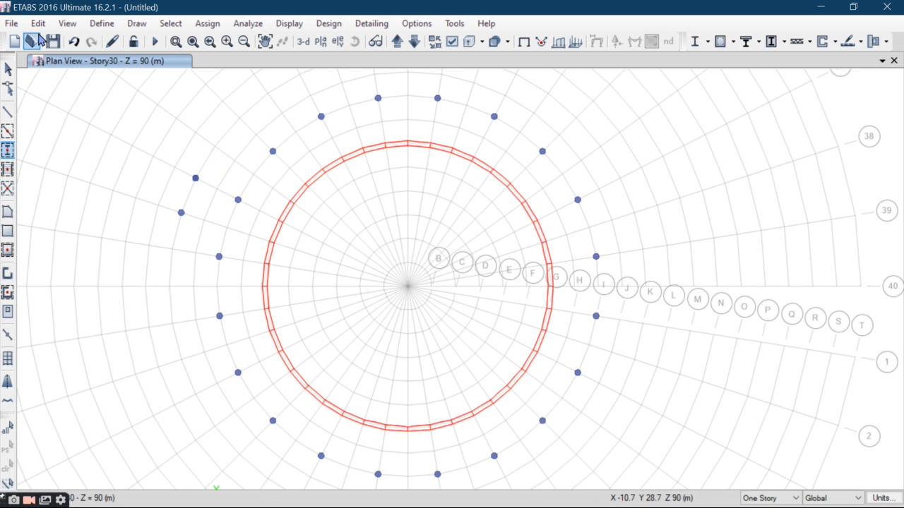
{"action": "left_click", "coordinate": [37, 24]}
{"action": "left_click", "coordinate": [37, 38]}
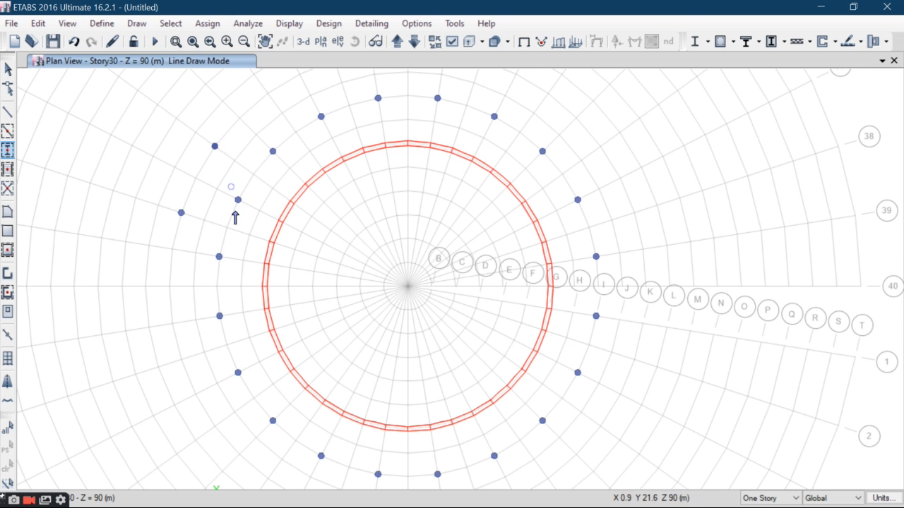
{"action": "middle_click_drag", "start_coordinate": [235, 217], "coordinate": [220, 270]}
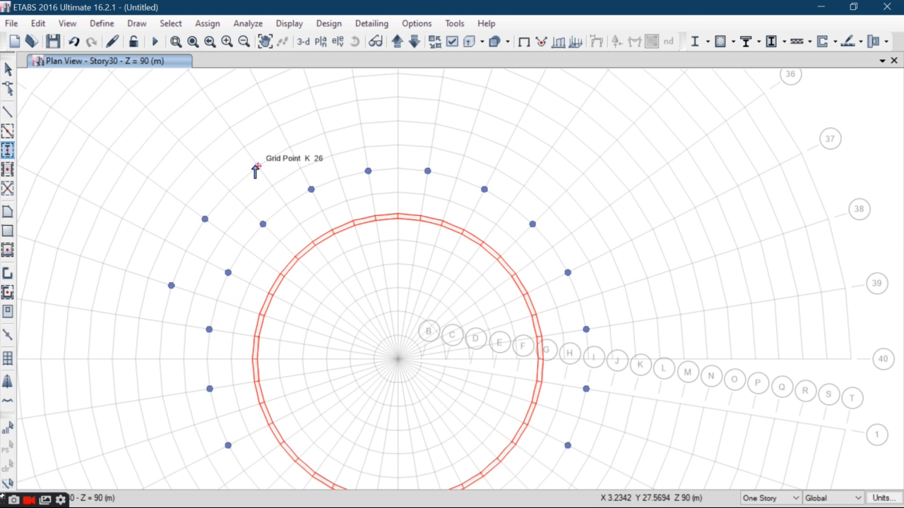
{"action": "left_click", "coordinate": [324, 132]}
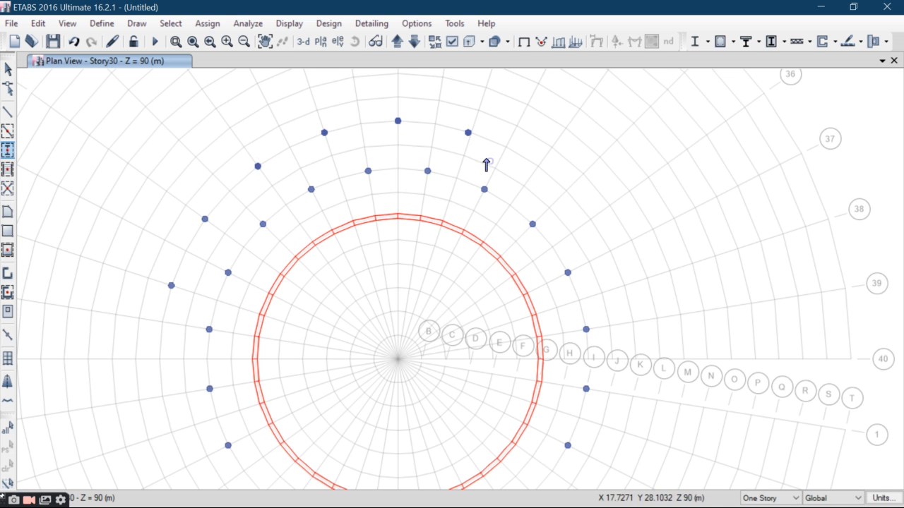
Undo the off-grid column placed near the intersection of circular grid K and radial grid 32
{"action": "scroll", "coordinate": [471, 134], "scroll_direction": "up", "scroll_amount": 8}
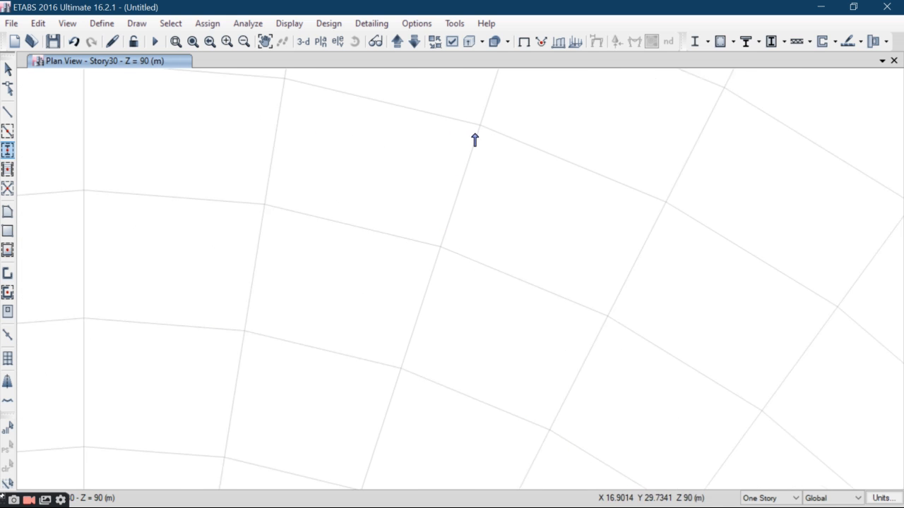
{"action": "left_click", "coordinate": [507, 156]}
{"action": "middle_click_drag", "start_coordinate": [505, 168], "coordinate": [476, 220]}
{"action": "scroll", "coordinate": [476, 188], "scroll_direction": "down", "scroll_amount": 8}
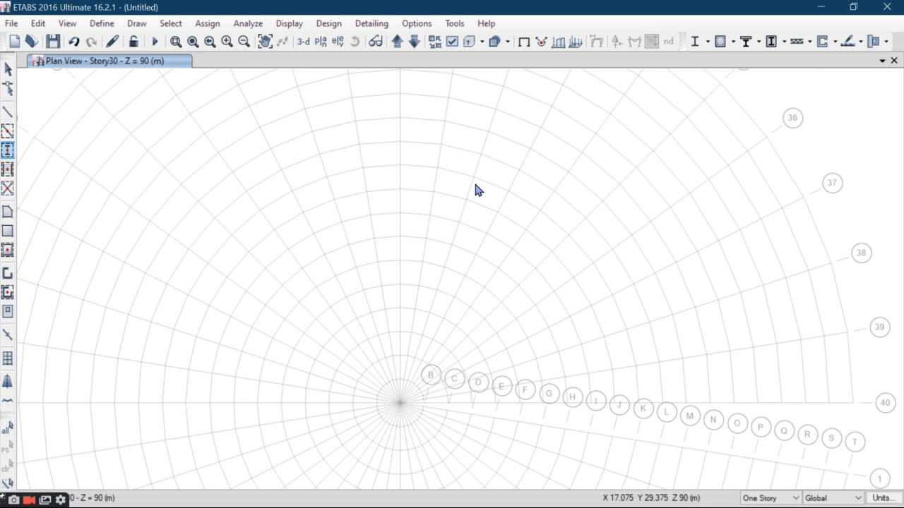
{"action": "middle_click_drag", "start_coordinate": [414, 162], "coordinate": [411, 197]}
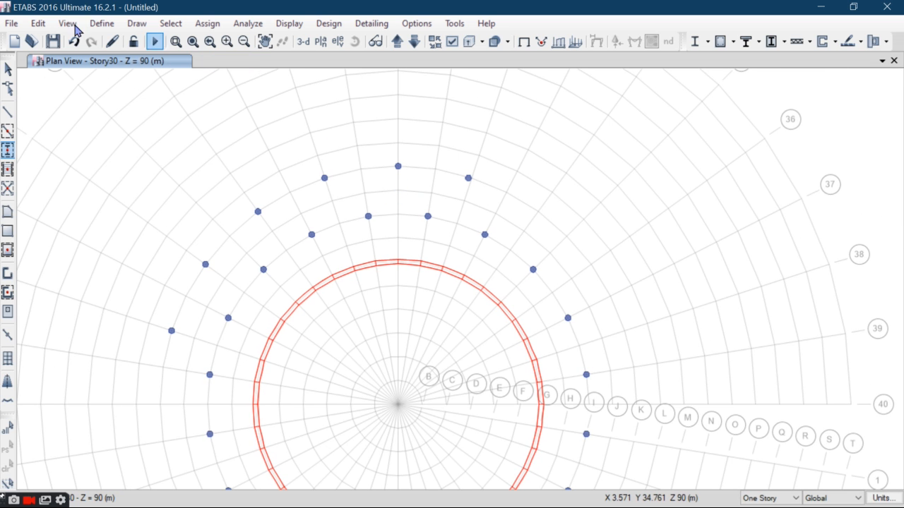
{"action": "left_click", "coordinate": [35, 22]}
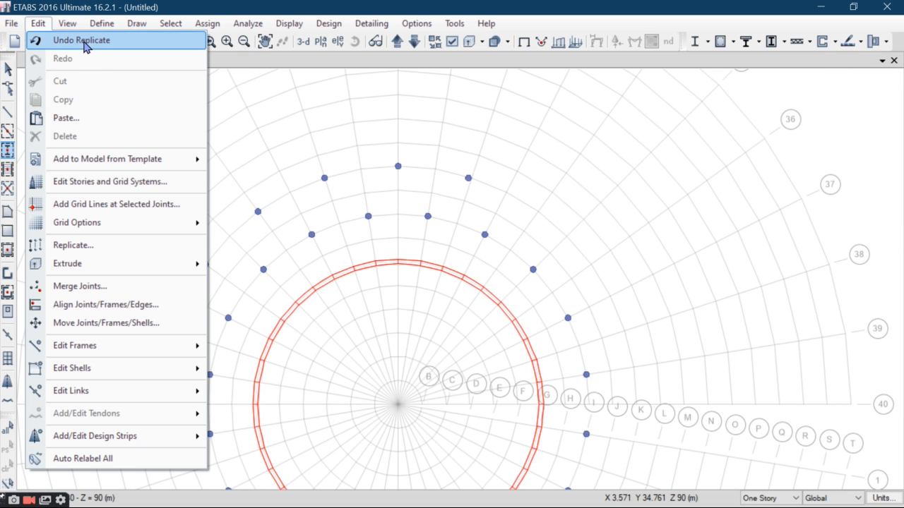
{"action": "left_click", "coordinate": [85, 40]}
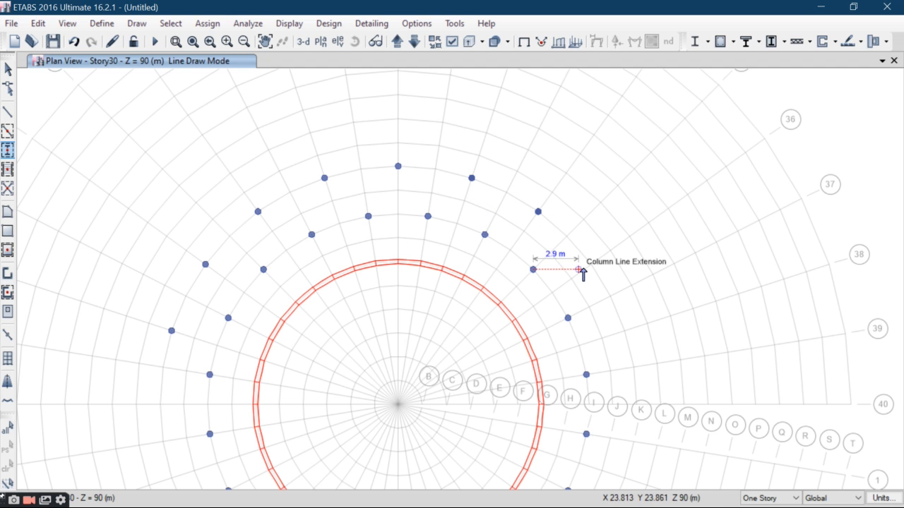
Place C 375mm columns on circular grid K at every second radial grid from 32 to 40
{"action": "middle_click_drag", "start_coordinate": [605, 311], "coordinate": [584, 258]}
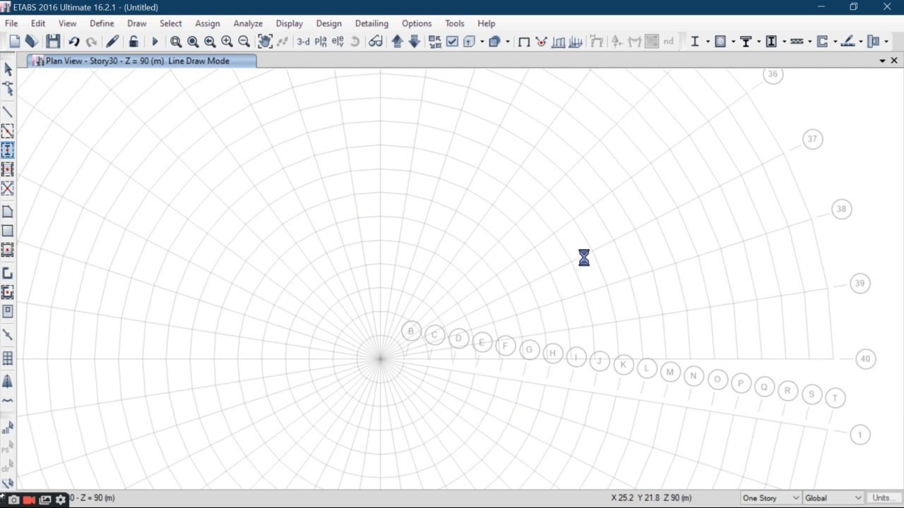
{"action": "left_click", "coordinate": [606, 286]}
{"action": "middle_click_drag", "start_coordinate": [607, 313], "coordinate": [599, 258]}
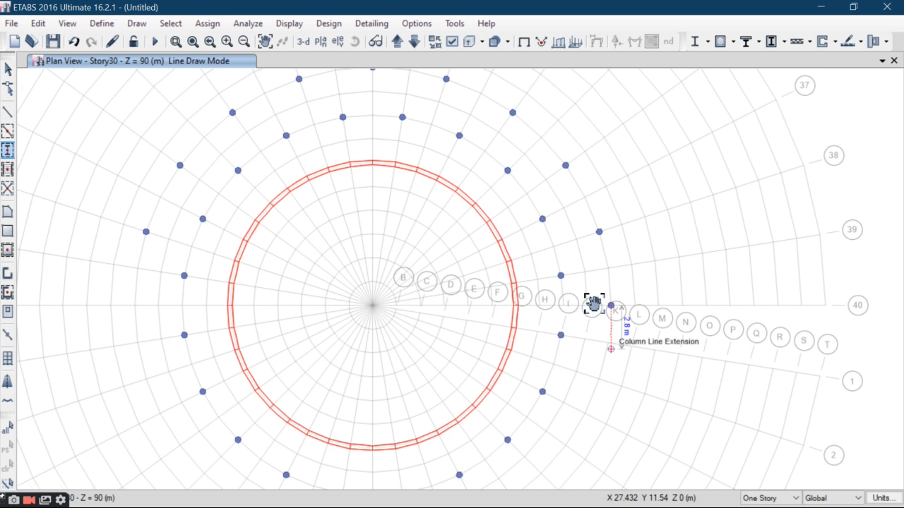
{"action": "middle_click_drag", "start_coordinate": [617, 379], "coordinate": [591, 308]}
{"action": "left_click_drag", "start_coordinate": [589, 303], "coordinate": [550, 316]}
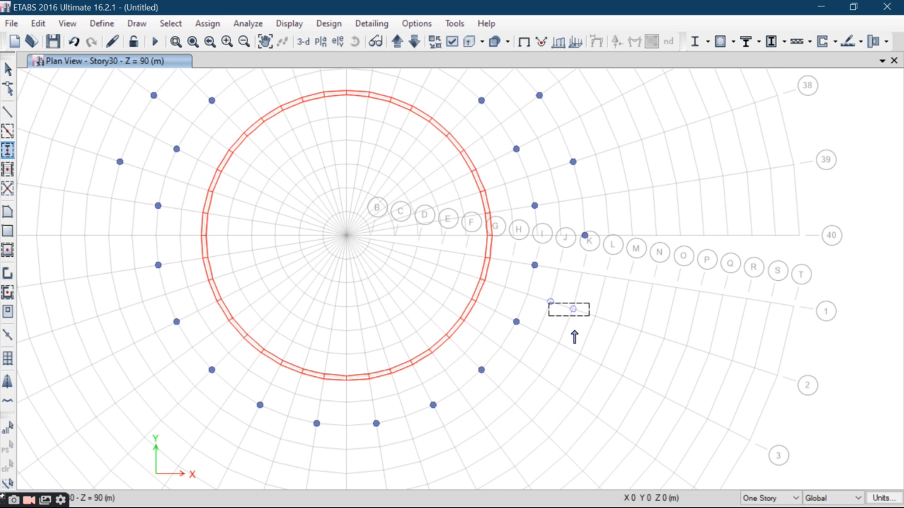
{"action": "left_click", "coordinate": [37, 25]}
{"action": "left_click", "coordinate": [78, 38]}
Close the outer column ring on circular grid K with C 375mm columns at every second radial grid from 2 to 20
{"action": "left_click_drag", "start_coordinate": [585, 305], "coordinate": [566, 317]}
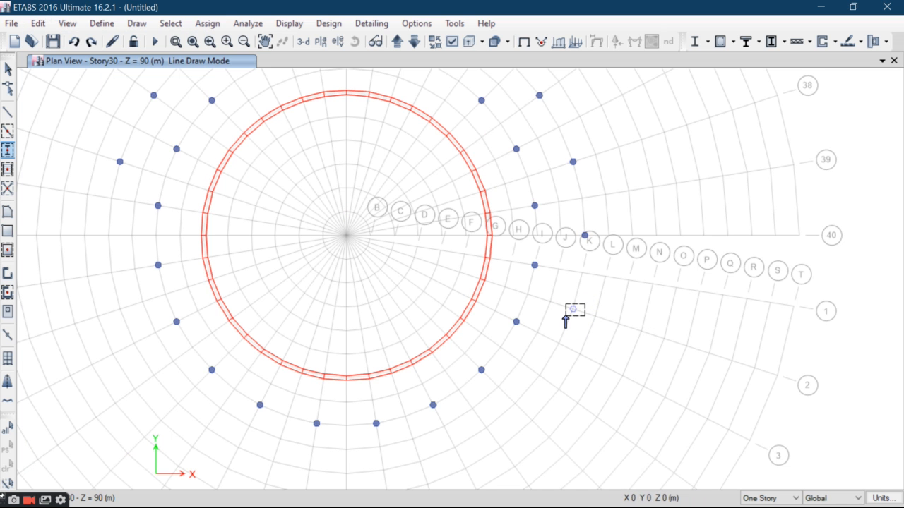
{"action": "middle_click_drag", "start_coordinate": [578, 346], "coordinate": [588, 282]}
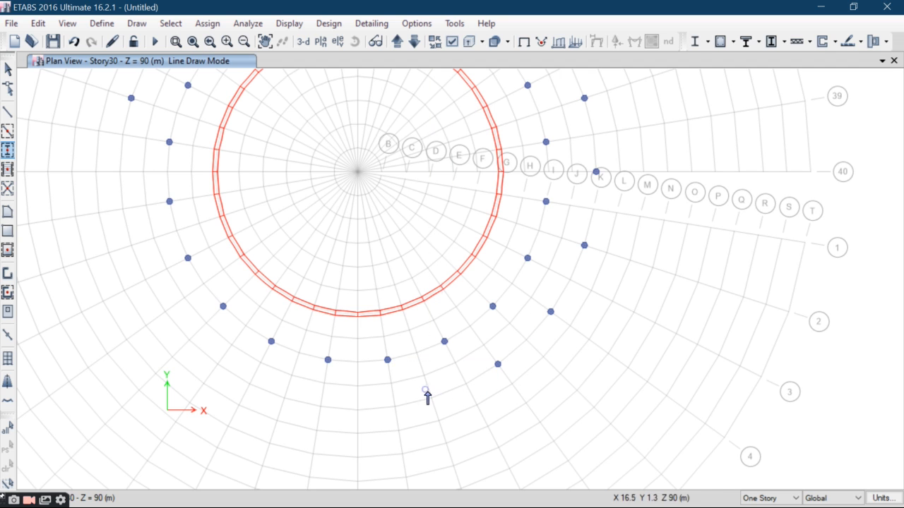
{"action": "left_click", "coordinate": [358, 410]}
{"action": "left_click", "coordinate": [284, 398]}
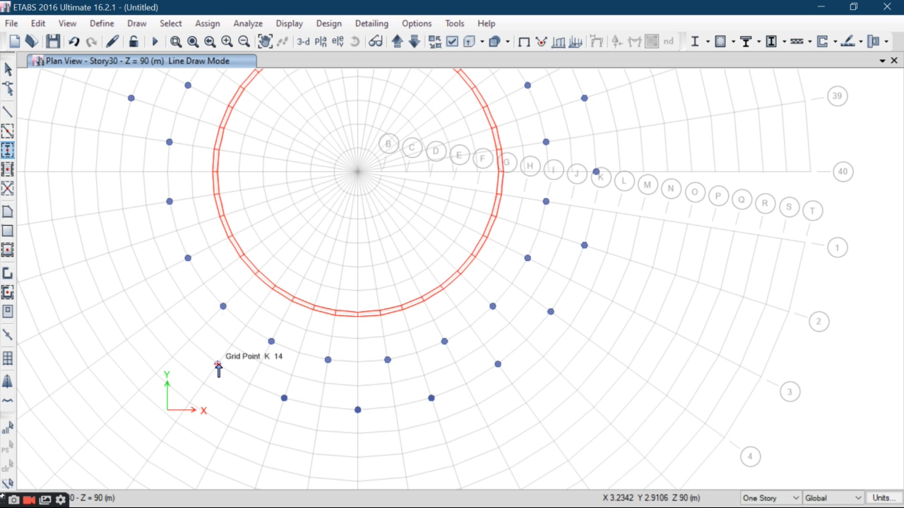
{"action": "left_click", "coordinate": [218, 365]}
{"action": "left_click", "coordinate": [164, 311]}
{"action": "middle_click_drag", "start_coordinate": [198, 331], "coordinate": [238, 347]}
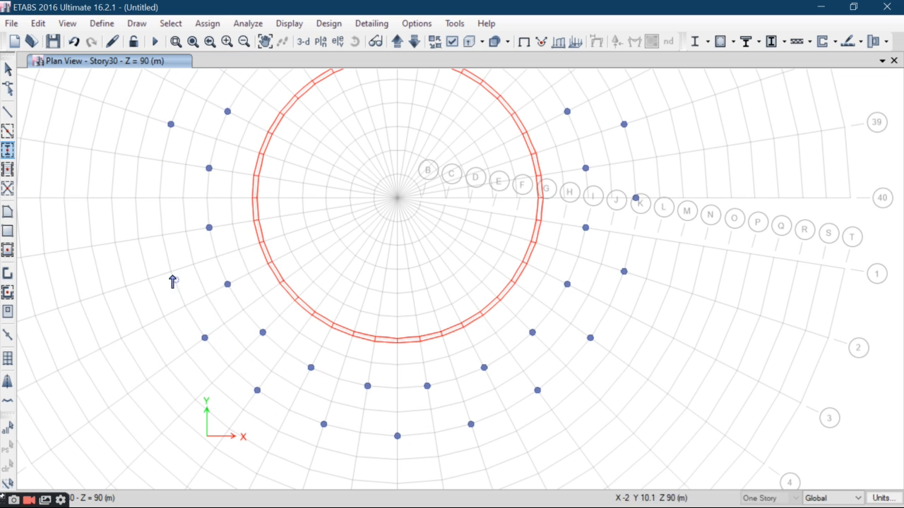
{"action": "left_click", "coordinate": [170, 272]}
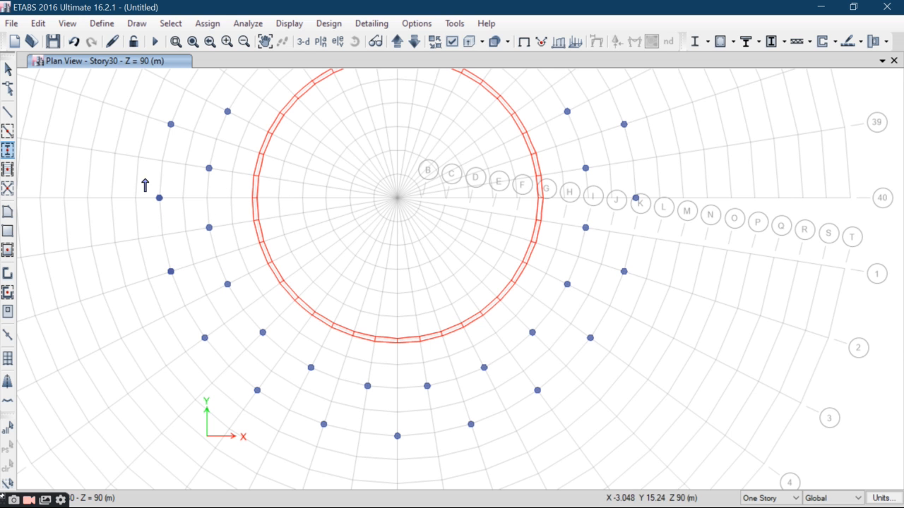
Start drawing straight frame lines with the B 300*600mm section and continuous moment releases
{"action": "scroll", "coordinate": [238, 208], "scroll_direction": "down", "scroll_amount": 3}
{"action": "middle_click_drag", "start_coordinate": [237, 208], "coordinate": [254, 238]}
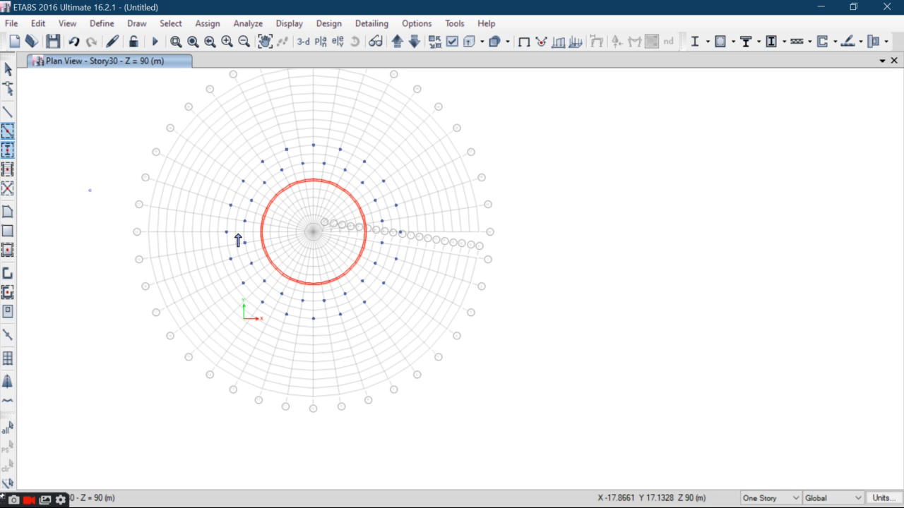
{"action": "scroll", "coordinate": [245, 230], "scroll_direction": "up", "scroll_amount": 3}
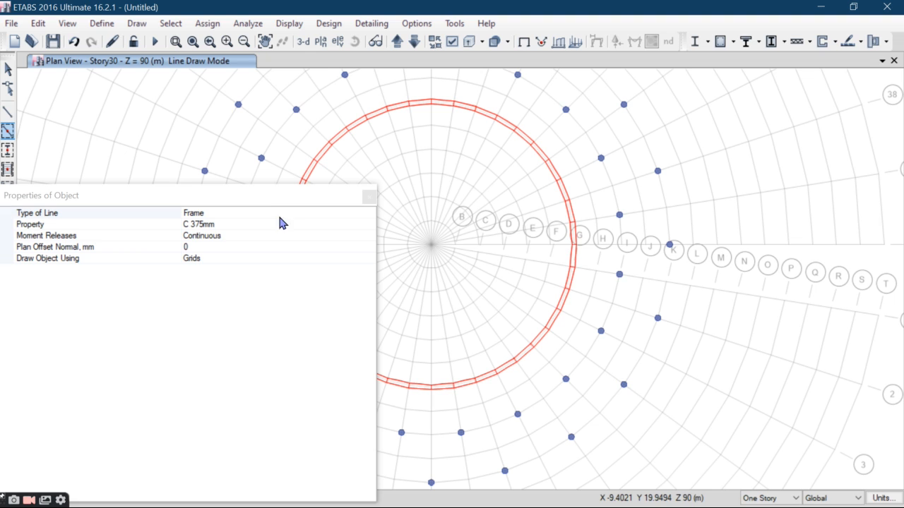
{"action": "left_click", "coordinate": [202, 237]}
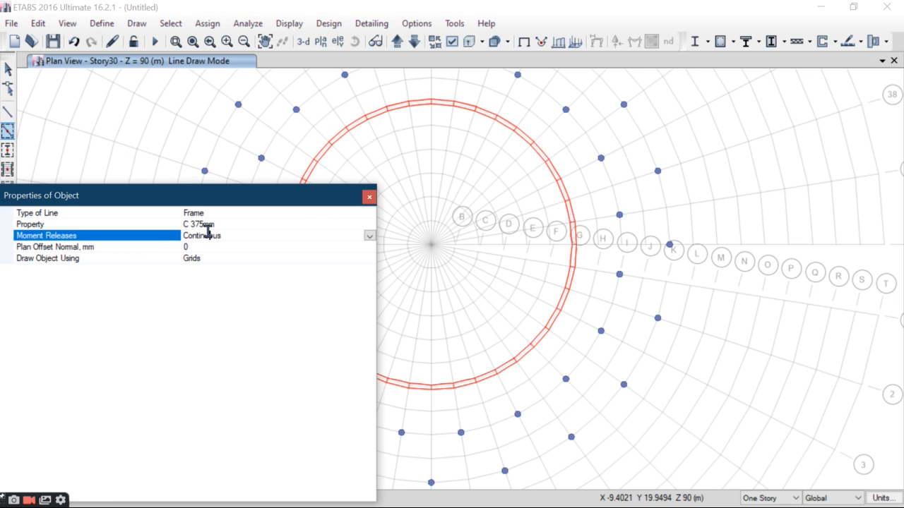
{"action": "left_click", "coordinate": [324, 225]}
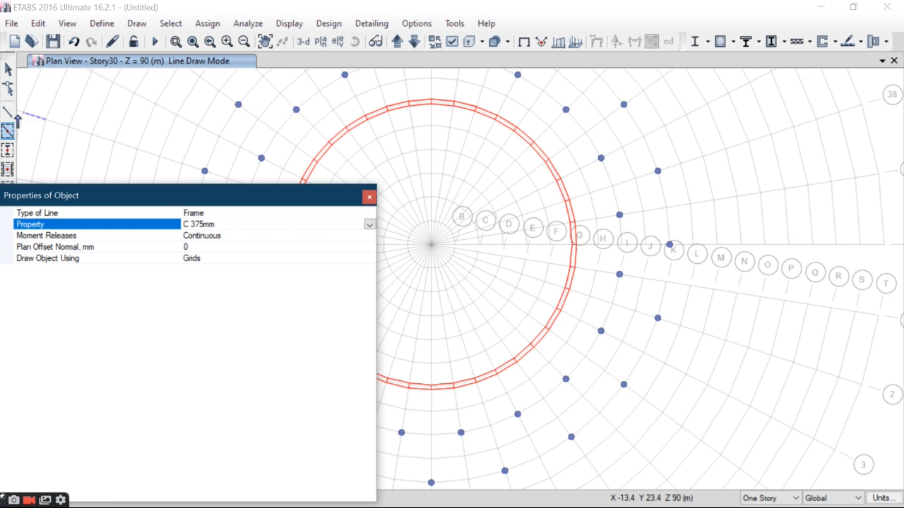
{"action": "left_click", "coordinate": [8, 112]}
{"action": "left_click", "coordinate": [239, 237]}
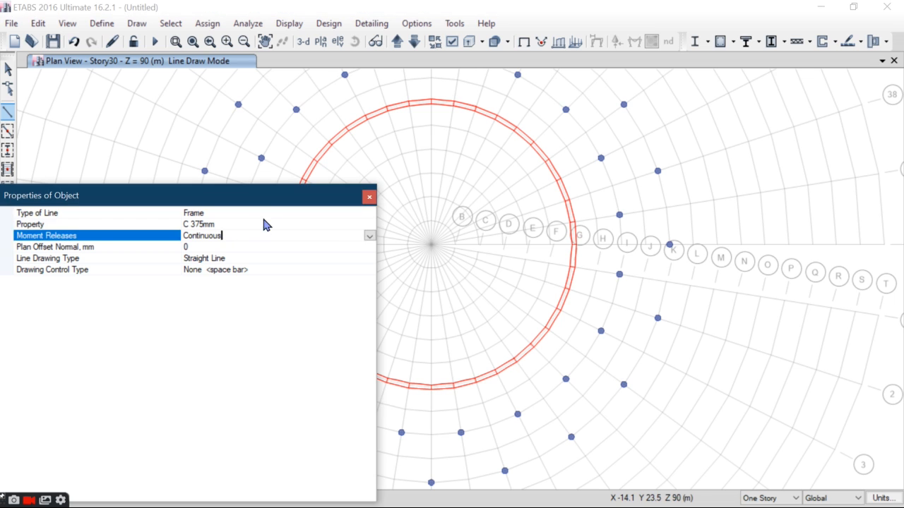
{"action": "left_click", "coordinate": [267, 224]}
{"action": "left_click", "coordinate": [369, 224]}
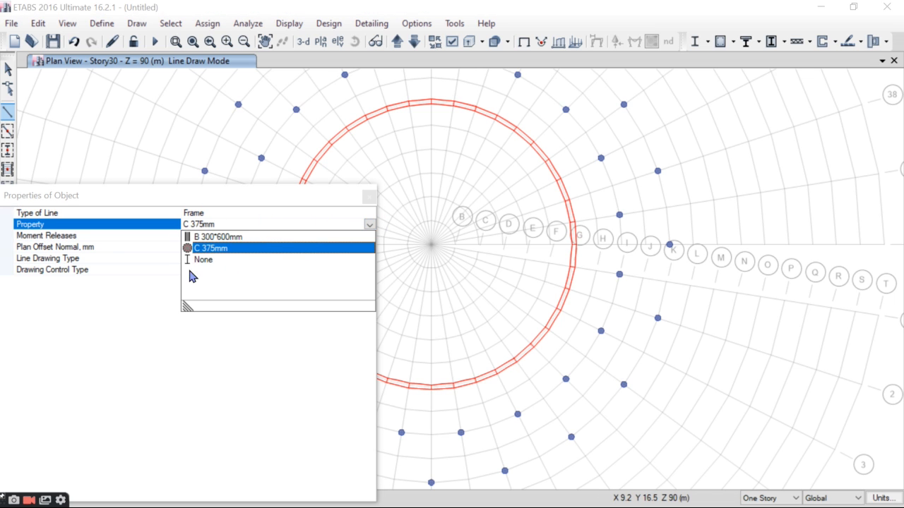
{"action": "left_click", "coordinate": [233, 247]}
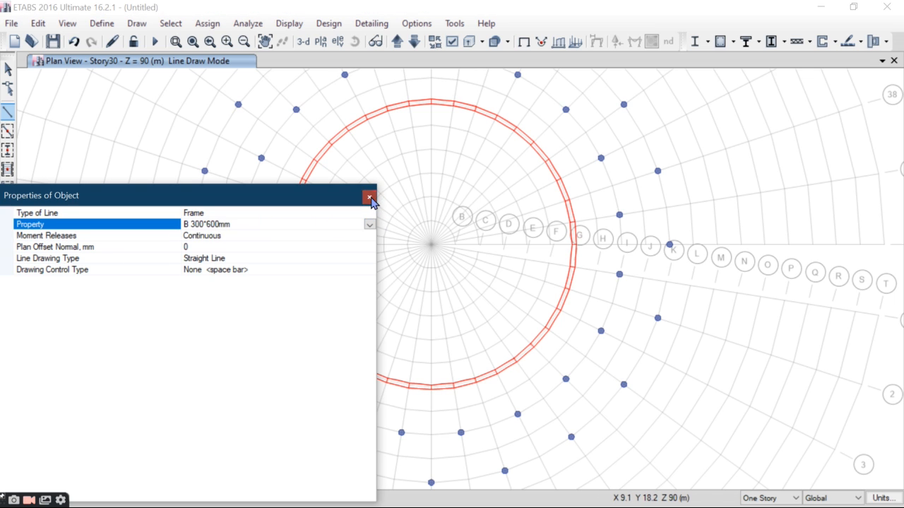
{"action": "left_click", "coordinate": [369, 198]}
Draw B 300*600mm beams between neighbouring inner-ring columns on circular grid I, from radial grid 21 to 29
{"action": "scroll", "coordinate": [242, 216], "scroll_direction": "down", "scroll_amount": 3}
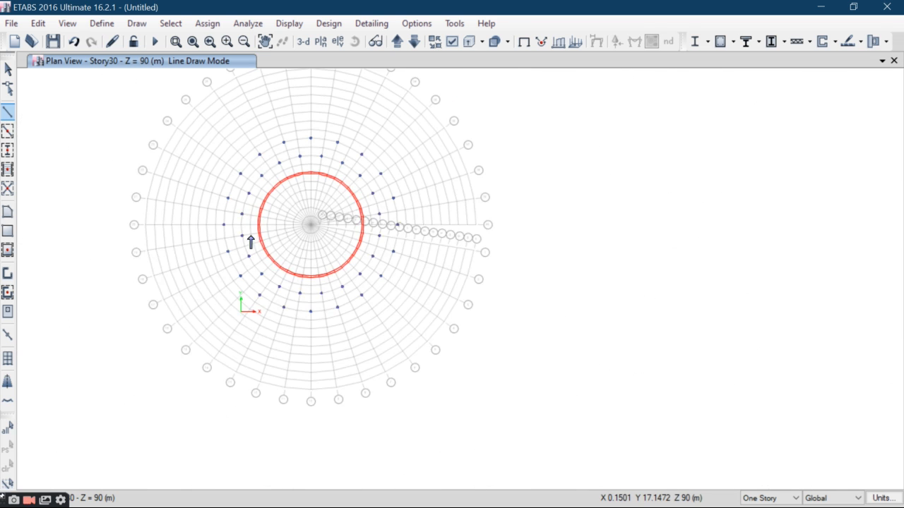
{"action": "scroll", "coordinate": [249, 258], "scroll_direction": "up", "scroll_amount": 3}
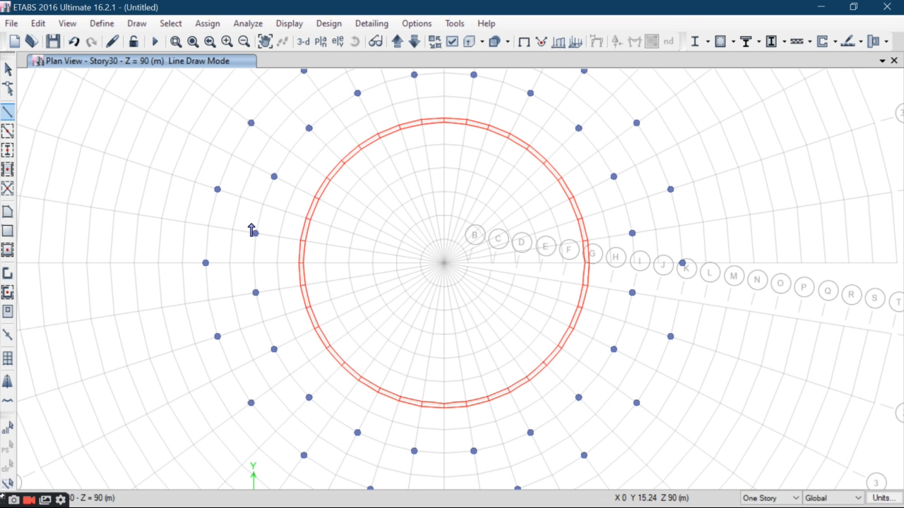
{"action": "left_click", "coordinate": [255, 234]}
{"action": "left_click", "coordinate": [274, 176]}
{"action": "left_click", "coordinate": [309, 128]}
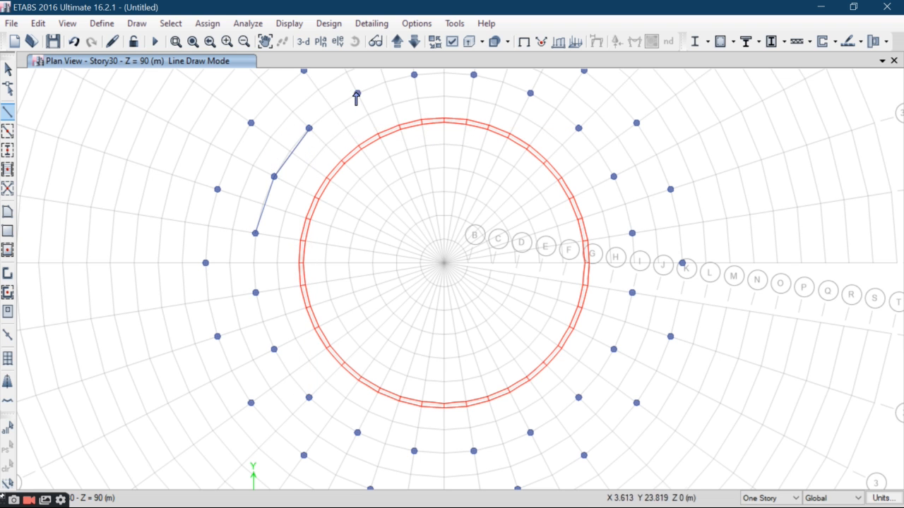
{"action": "left_click", "coordinate": [356, 95]}
{"action": "middle_click_drag", "start_coordinate": [384, 160], "coordinate": [352, 236]}
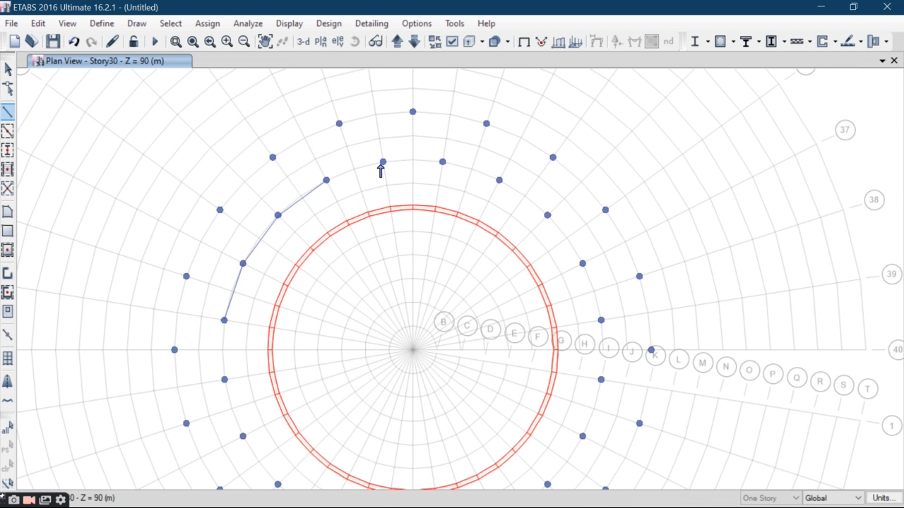
{"action": "left_click", "coordinate": [383, 162]}
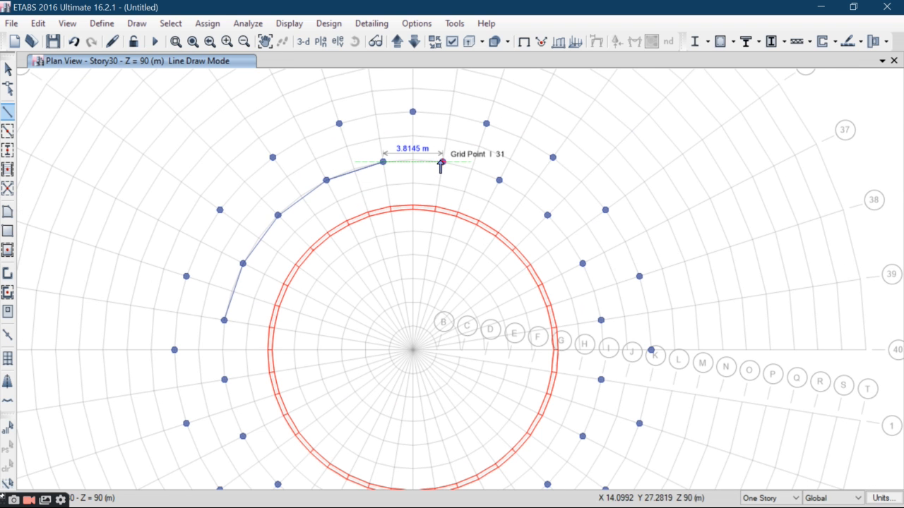
Continue the inner-ring beams along circular grid I through the columns from radial grid 29 to 39
{"action": "left_click", "coordinate": [442, 161]}
{"action": "left_click", "coordinate": [498, 182]}
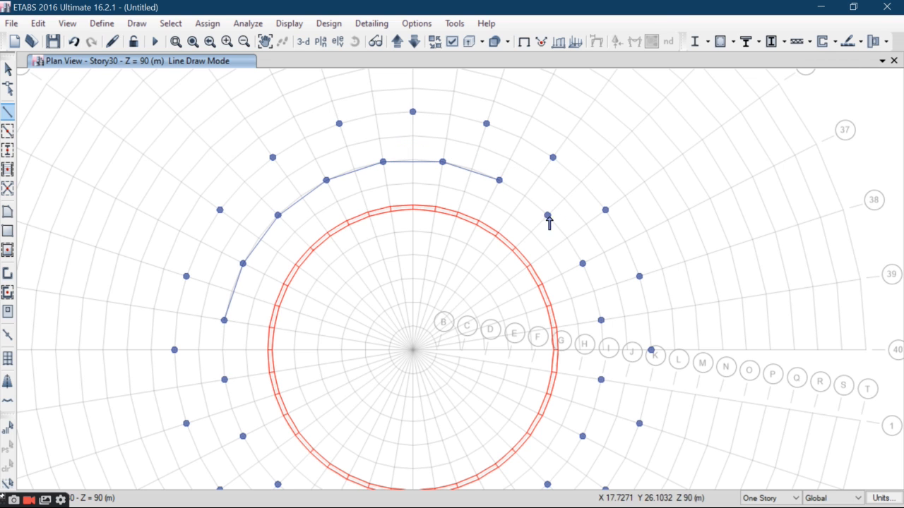
{"action": "left_click", "coordinate": [547, 216]}
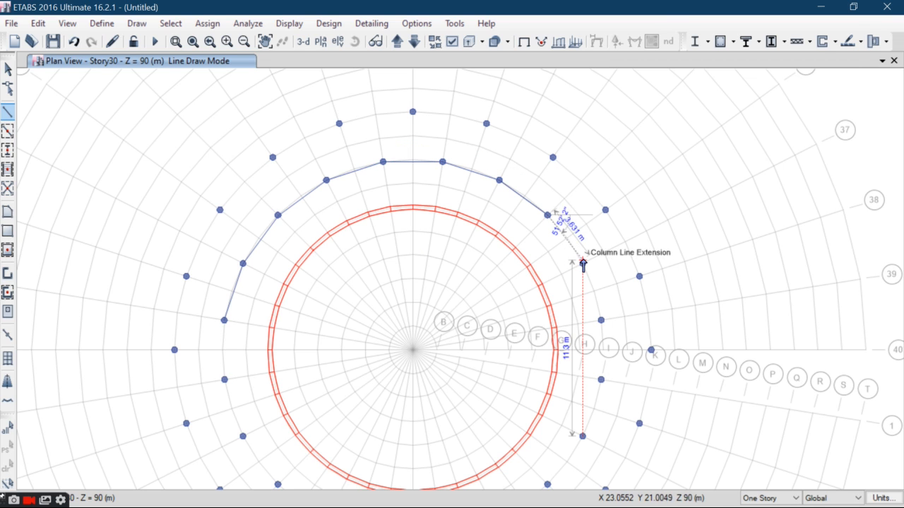
{"action": "left_click", "coordinate": [582, 264]}
{"action": "left_click", "coordinate": [601, 322]}
Extend the inner-ring beams on circular grid I from radial grid 39 through grids 1 and 3 to grid 5
{"action": "middle_click_drag", "start_coordinate": [617, 362], "coordinate": [613, 260]}
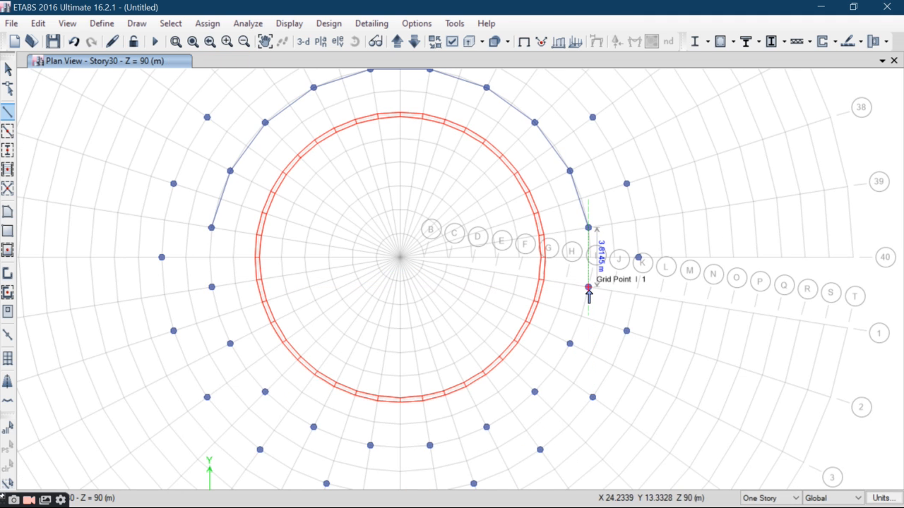
{"action": "left_click", "coordinate": [579, 373]}
{"action": "middle_click_drag", "start_coordinate": [585, 369], "coordinate": [587, 288]}
{"action": "scroll", "coordinate": [587, 287], "scroll_direction": "up", "scroll_amount": 3}
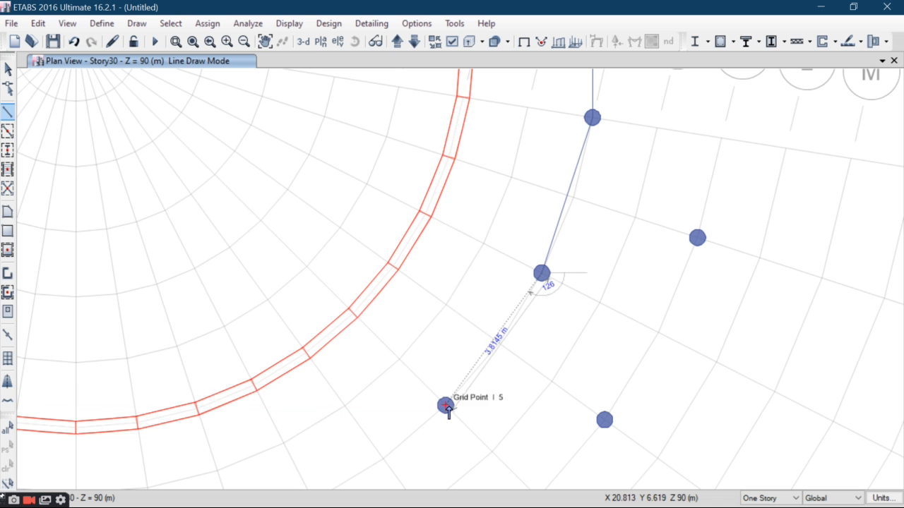
{"action": "left_click", "coordinate": [445, 406]}
Extend the beams on circular grid I column to column from radial grid 5 to grid 13
{"action": "scroll", "coordinate": [566, 246], "scroll_direction": "down", "scroll_amount": 2}
{"action": "scroll", "coordinate": [565, 246], "scroll_direction": "down", "scroll_amount": 1}
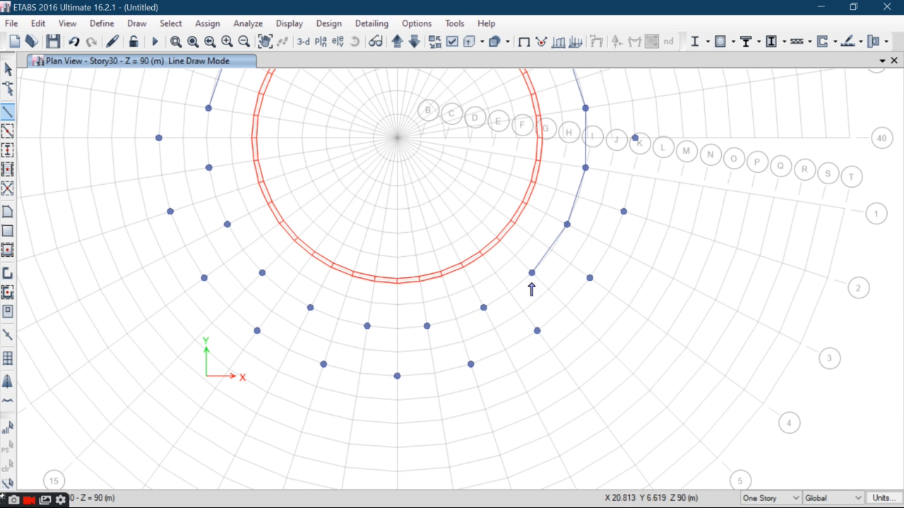
{"action": "scroll", "coordinate": [485, 319], "scroll_direction": "up", "scroll_amount": 3}
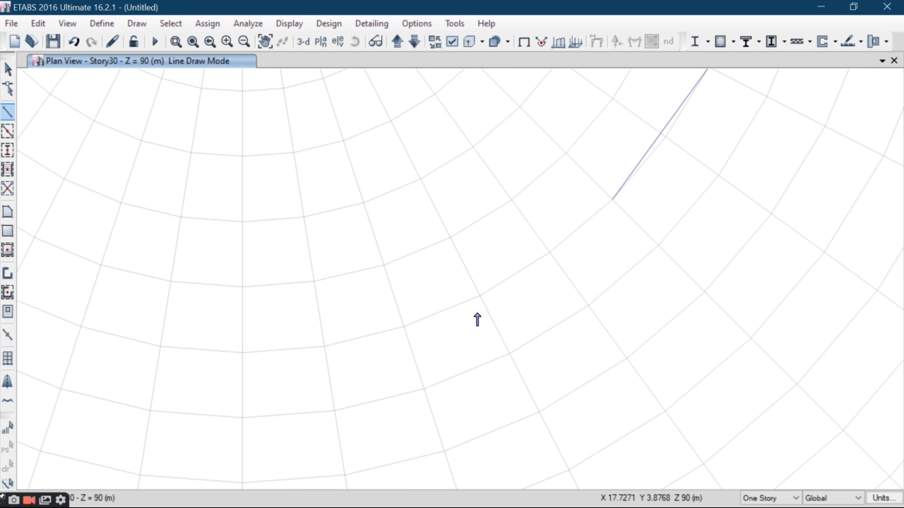
{"action": "left_click", "coordinate": [453, 313]}
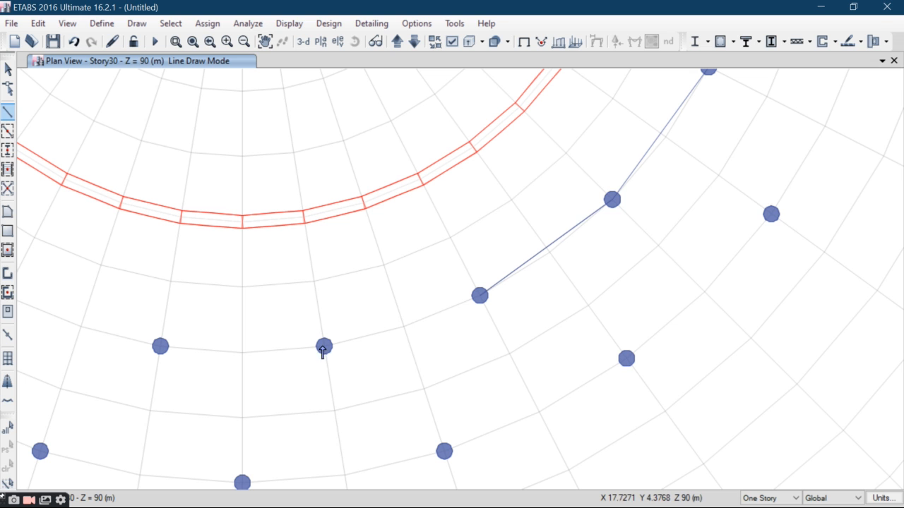
{"action": "left_click", "coordinate": [325, 347]}
{"action": "scroll", "coordinate": [307, 303], "scroll_direction": "down", "scroll_amount": 2}
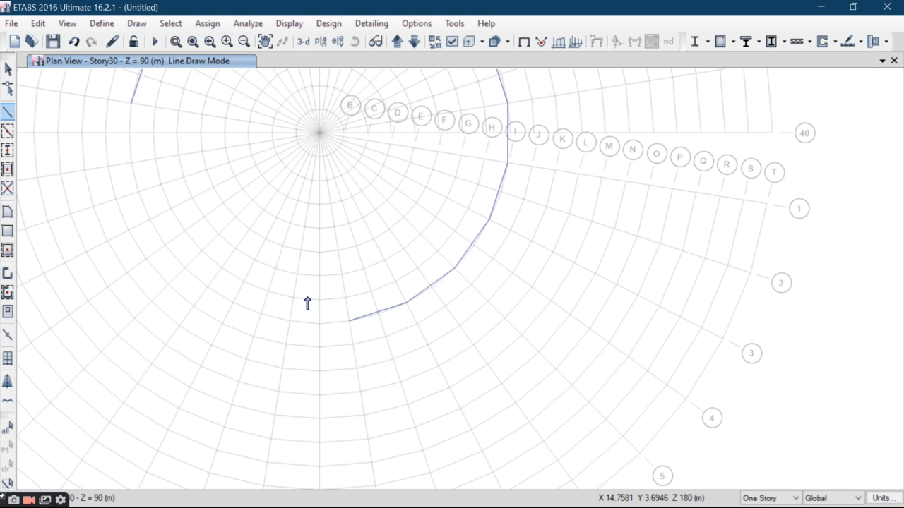
{"action": "left_click", "coordinate": [289, 322]}
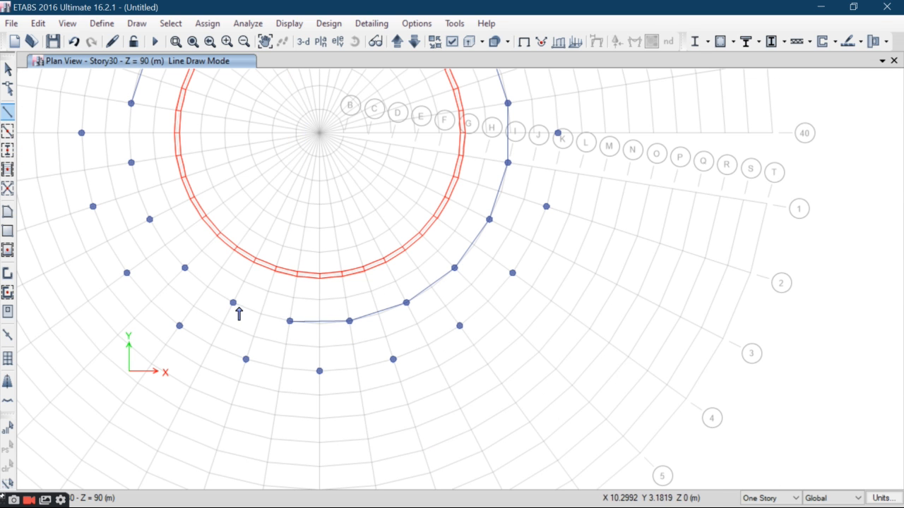
{"action": "left_click", "coordinate": [234, 303]}
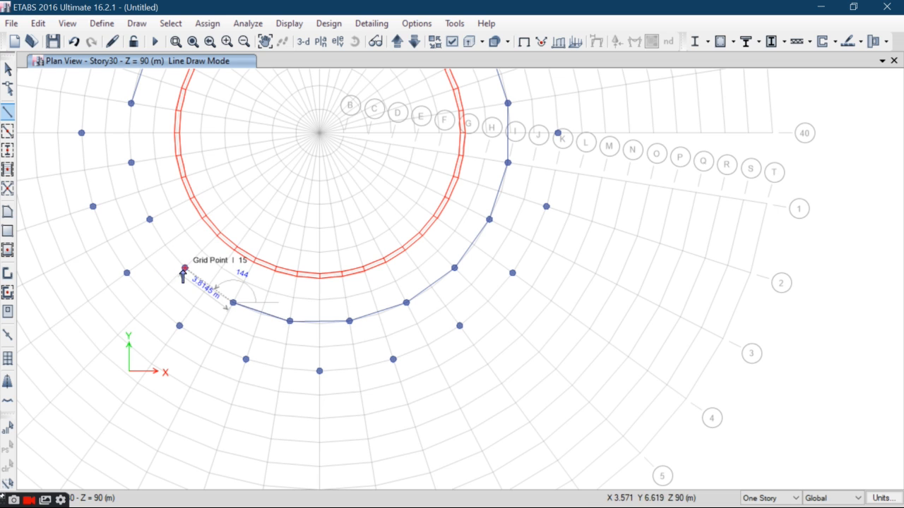
Close the inner beam ring on circular grid I from radial grid 13 back to grid 21 and end the line chain
{"action": "left_click", "coordinate": [184, 269]}
{"action": "left_click", "coordinate": [149, 220]}
{"action": "left_click", "coordinate": [132, 163]}
{"action": "left_click", "coordinate": [132, 103]}
{"action": "scroll", "coordinate": [173, 166], "scroll_direction": "down", "scroll_amount": 3}
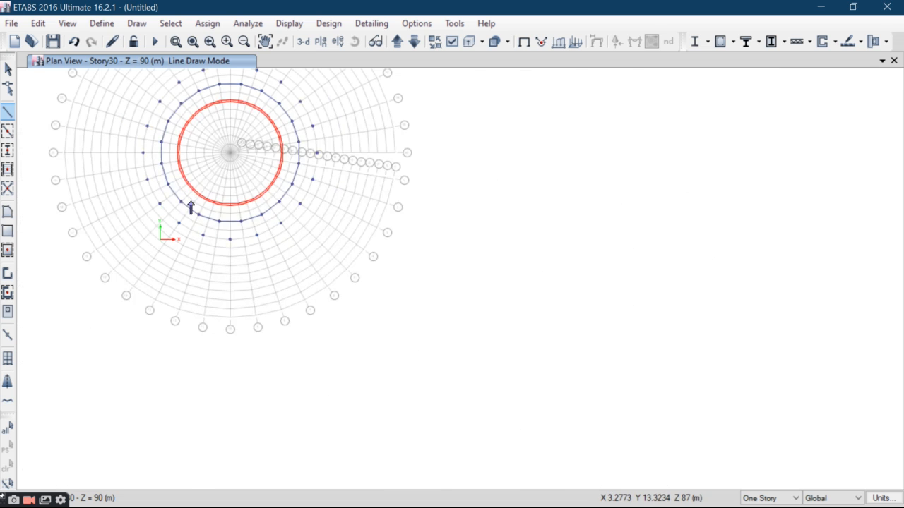
{"action": "scroll", "coordinate": [191, 208], "scroll_direction": "up", "scroll_amount": 3}
{"action": "key", "text": "Escape"}
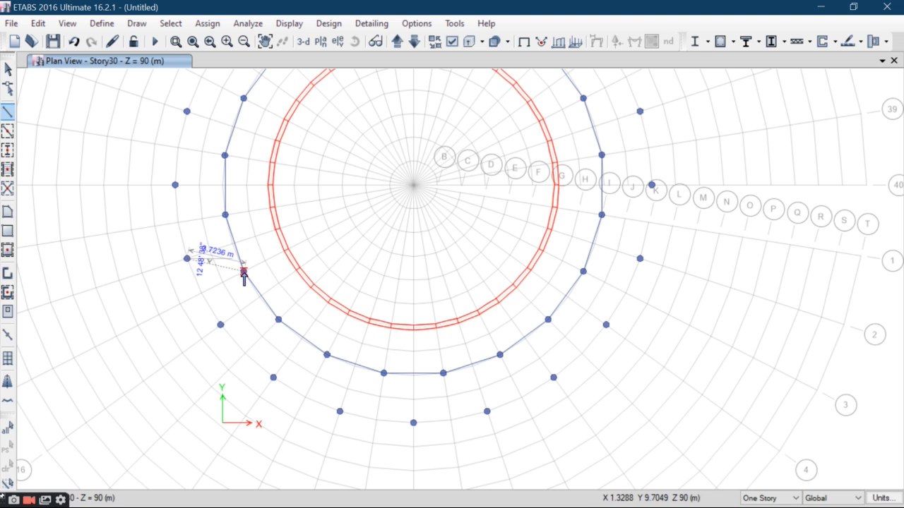
Draw zigzag beams between the outer ring on grid K and the inner ring on grid I, from K 18 to I 11
{"action": "left_click", "coordinate": [221, 325]}
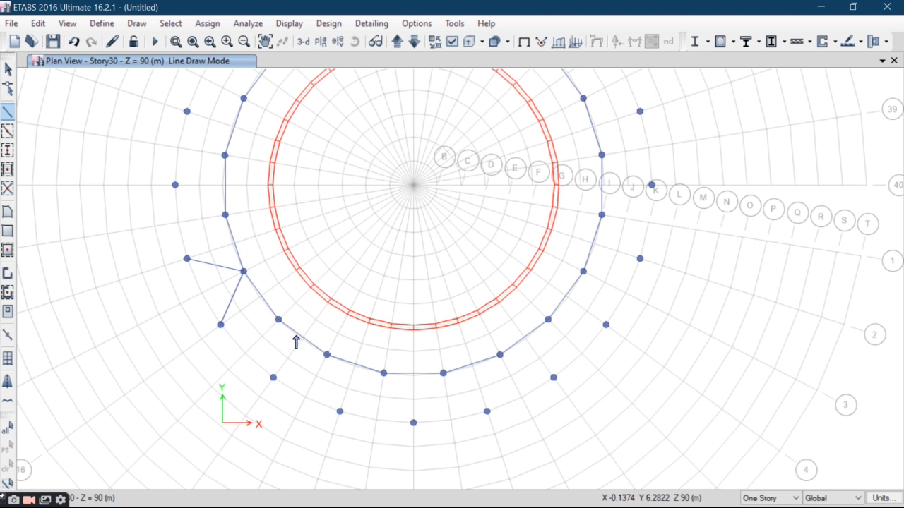
{"action": "left_click", "coordinate": [279, 321]}
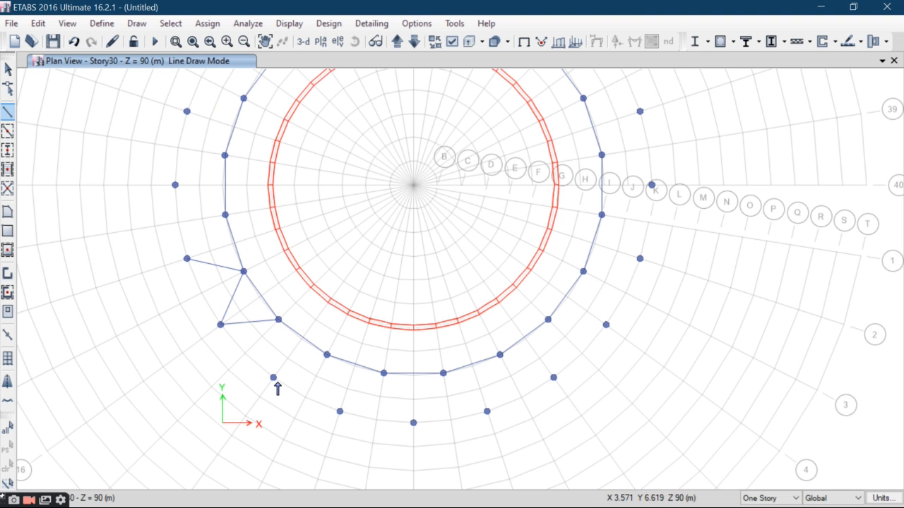
{"action": "left_click", "coordinate": [274, 377]}
{"action": "left_click", "coordinate": [325, 355]}
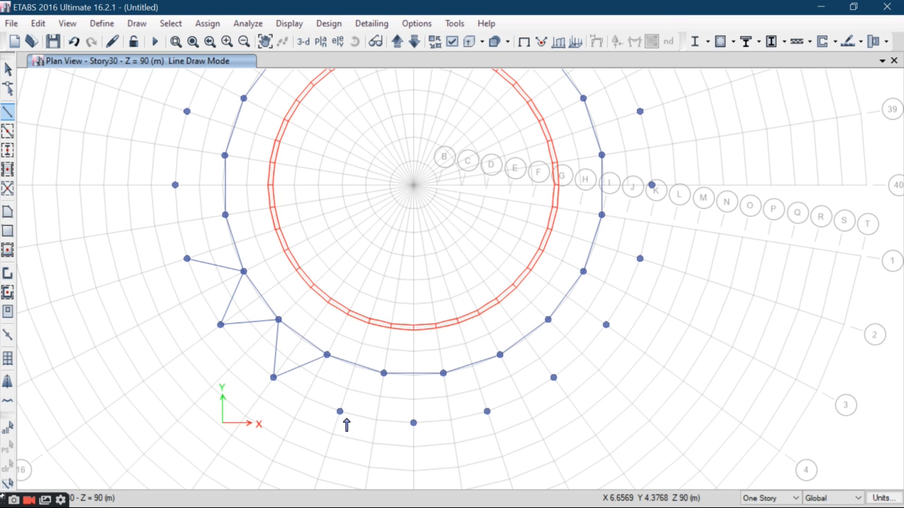
{"action": "left_click", "coordinate": [339, 411]}
{"action": "left_click", "coordinate": [382, 373]}
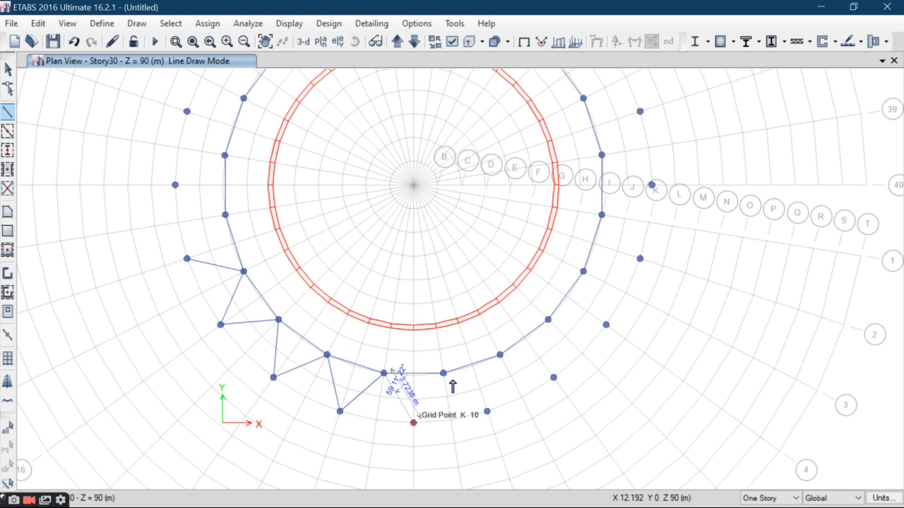
Continue the zigzag beams between the two column rings from I 11 through K 10, K 8 and K 6 to I 5
{"action": "left_click", "coordinate": [413, 423]}
{"action": "left_click", "coordinate": [443, 373]}
{"action": "left_click", "coordinate": [487, 411]}
{"action": "left_click", "coordinate": [499, 355]}
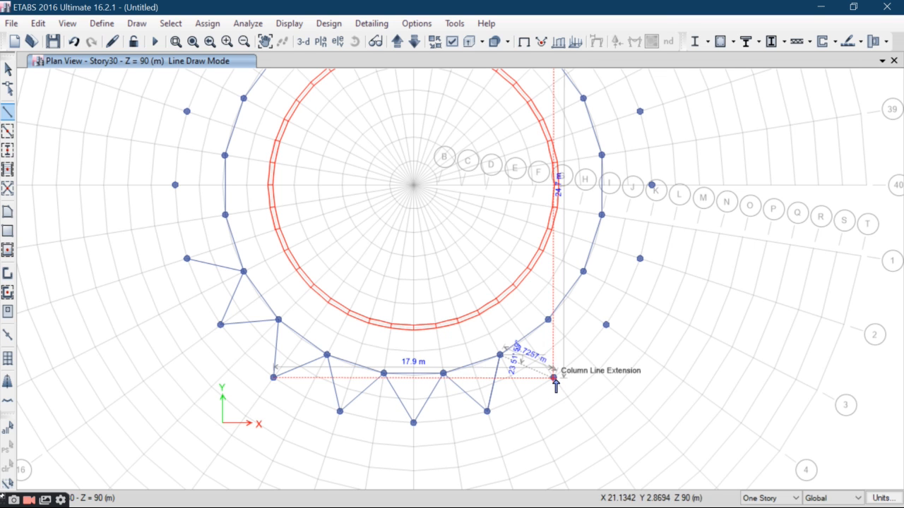
{"action": "double_click", "coordinate": [554, 377]}
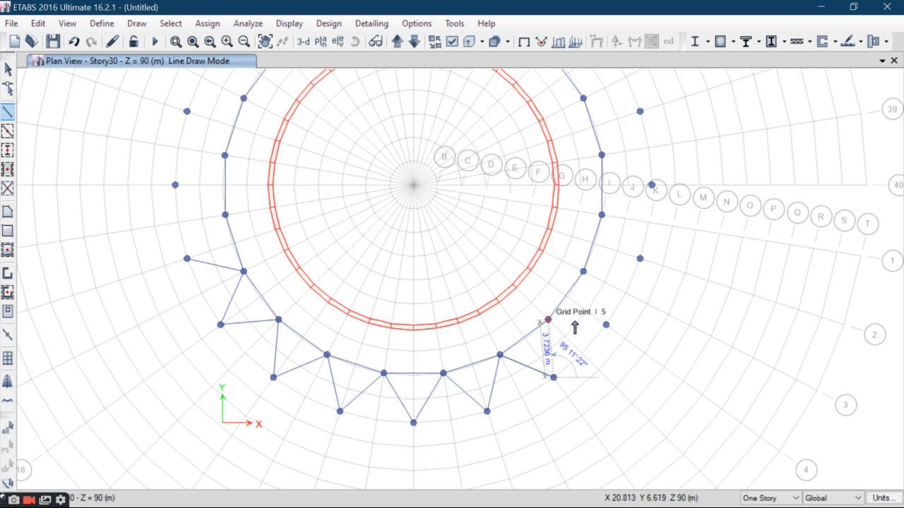
{"action": "left_click", "coordinate": [548, 320]}
Continue the zigzag beams from I 5 through K 4, K 2 and K 40 to the inner column at I 39
{"action": "double_click", "coordinate": [605, 324]}
{"action": "left_click", "coordinate": [583, 271]}
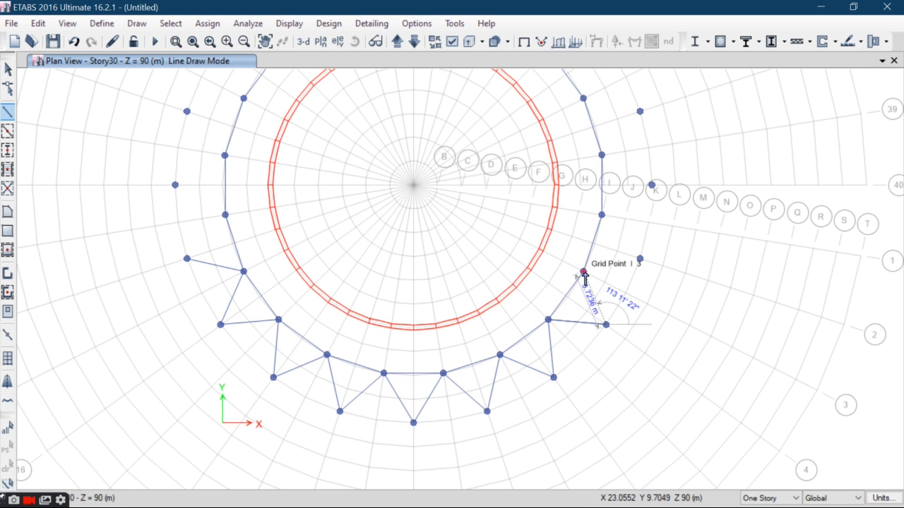
{"action": "left_click", "coordinate": [640, 259]}
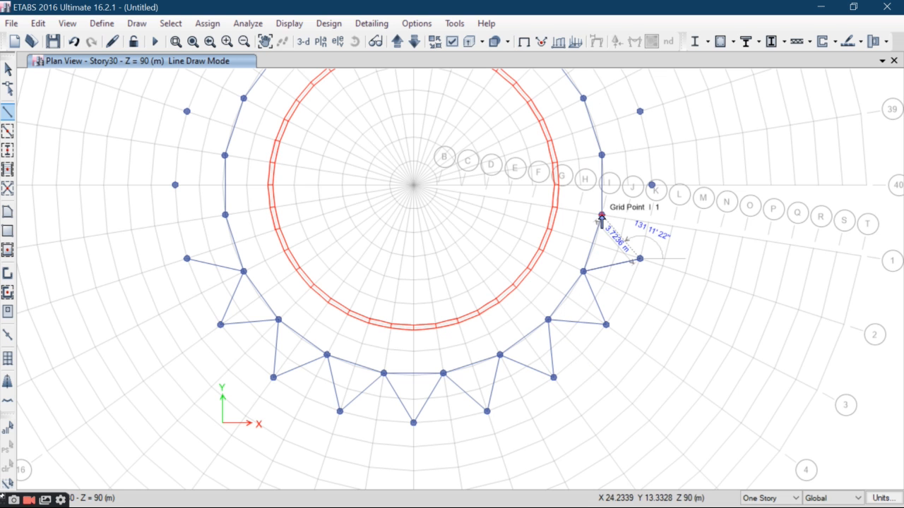
{"action": "left_click", "coordinate": [600, 214]}
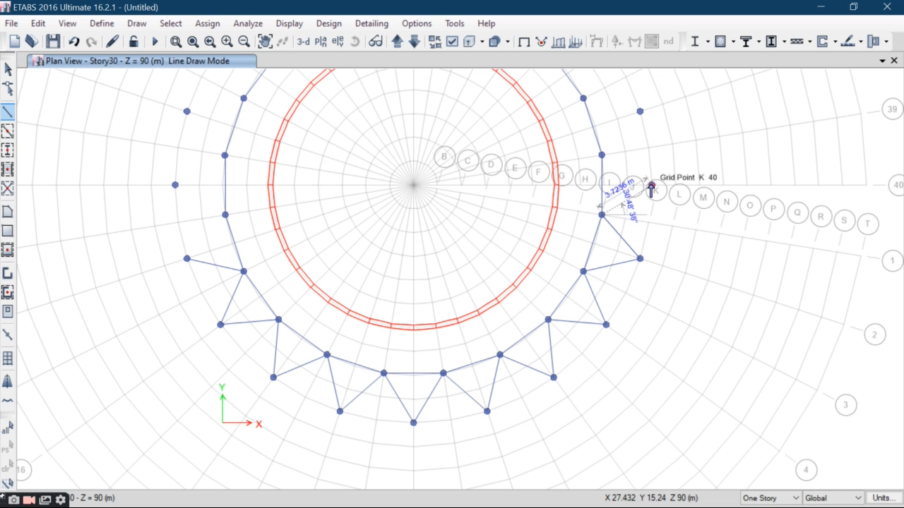
{"action": "left_click", "coordinate": [651, 185]}
{"action": "left_click", "coordinate": [601, 154]}
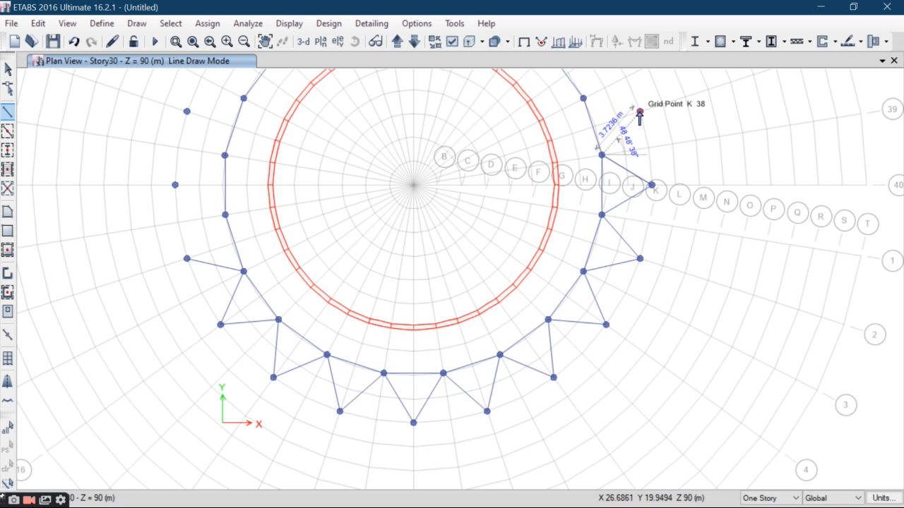
Continue the zigzag beams from I 39 through K 38, K 36 and K 34 to the inner column at I 33
{"action": "scroll", "coordinate": [605, 181], "scroll_direction": "down", "scroll_amount": 3}
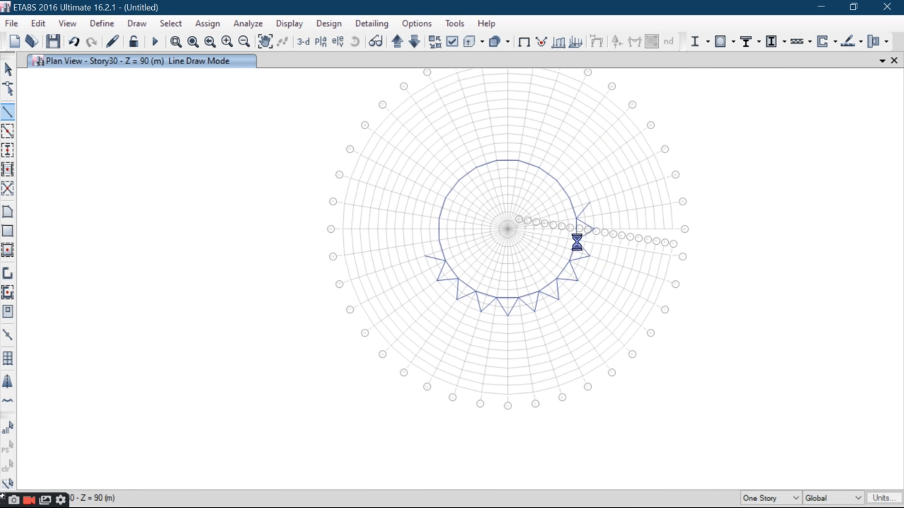
{"action": "scroll", "coordinate": [583, 200], "scroll_direction": "up", "scroll_amount": 3}
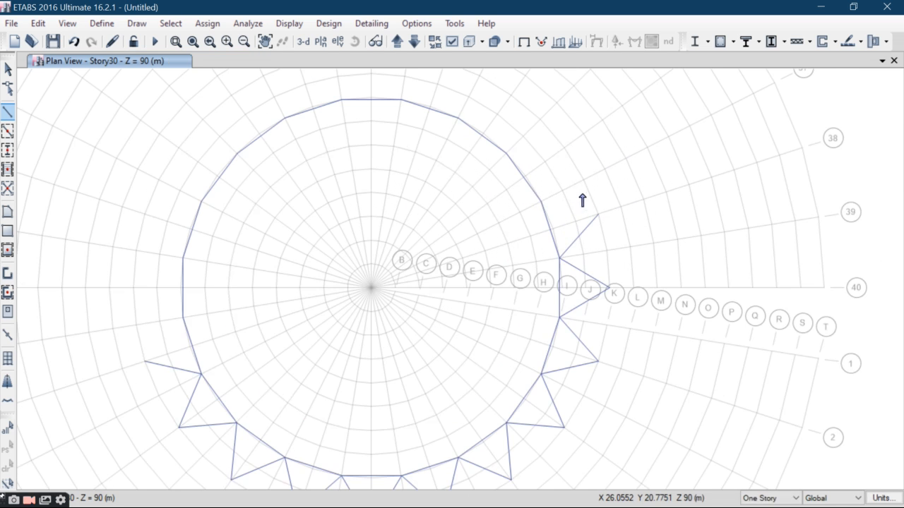
{"action": "left_click", "coordinate": [541, 202]}
{"action": "left_click", "coordinate": [563, 147]}
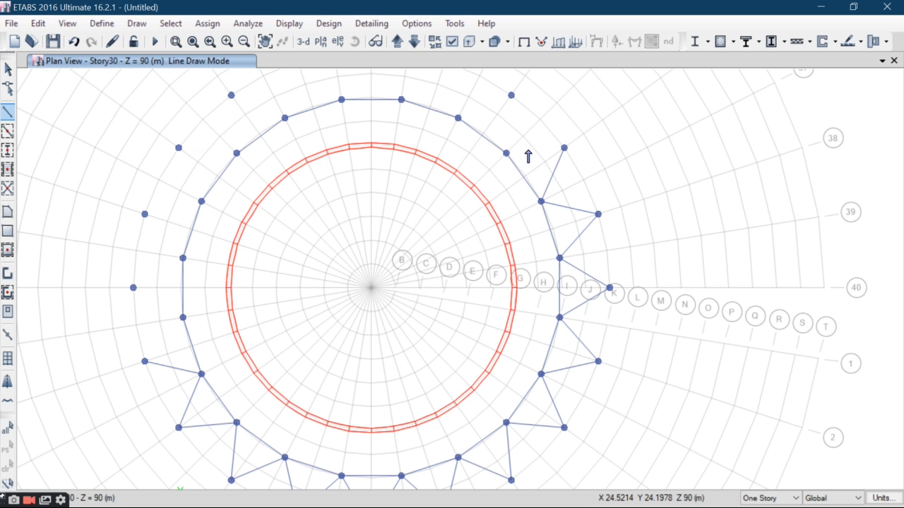
{"action": "left_click", "coordinate": [506, 152]}
{"action": "left_click", "coordinate": [511, 95]}
{"action": "left_click", "coordinate": [459, 119]}
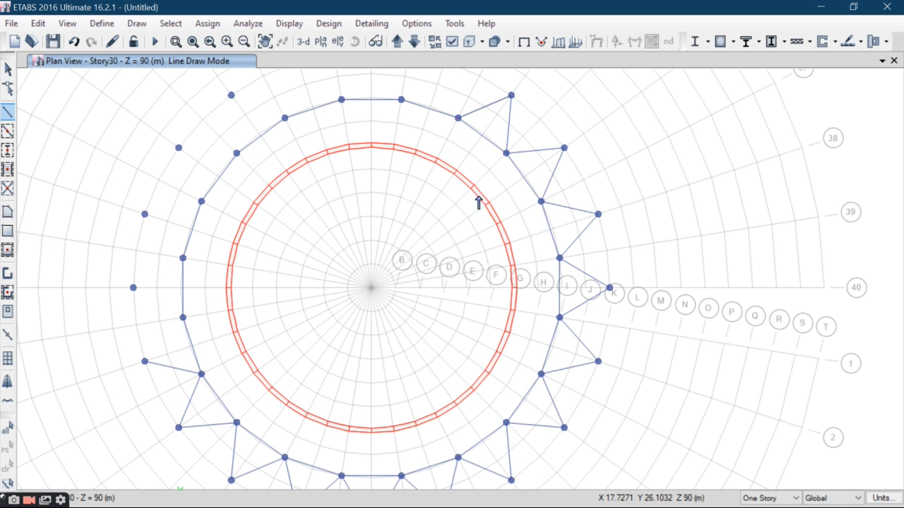
Continue the zigzag beams from I 33 through K 32, I 31 and K 30 to the inner column at I 29
{"action": "middle_click_drag", "start_coordinate": [478, 189], "coordinate": [504, 326]}
{"action": "scroll", "coordinate": [482, 208], "scroll_direction": "up", "scroll_amount": 3}
{"action": "scroll", "coordinate": [488, 208], "scroll_direction": "down", "scroll_amount": 3}
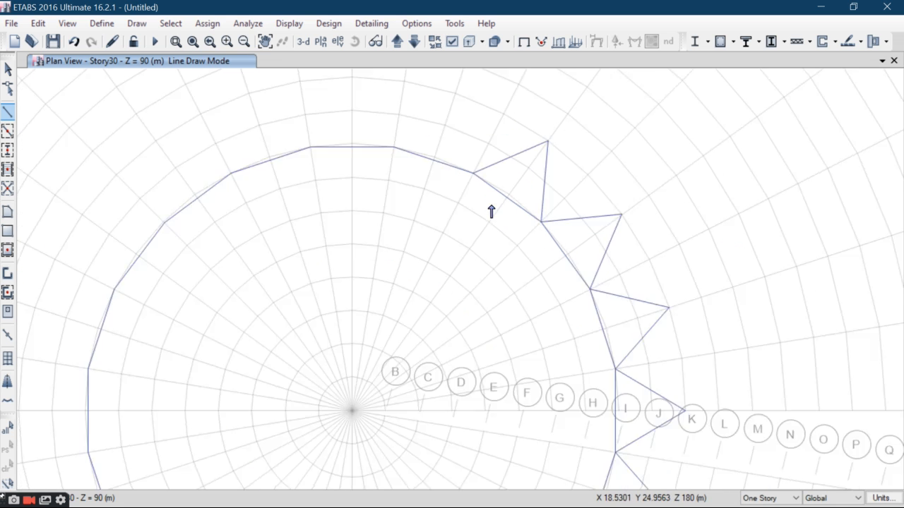
{"action": "left_click", "coordinate": [464, 125]}
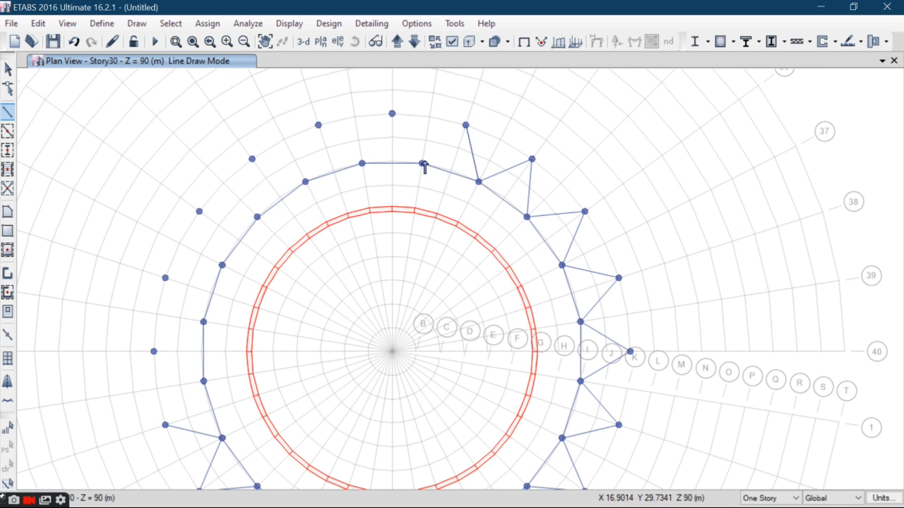
{"action": "left_click", "coordinate": [392, 114]}
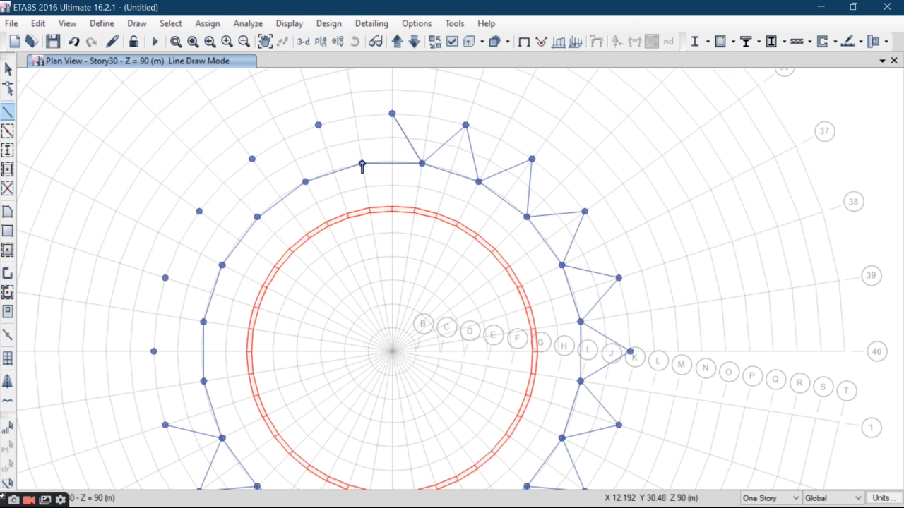
{"action": "left_click", "coordinate": [361, 163]}
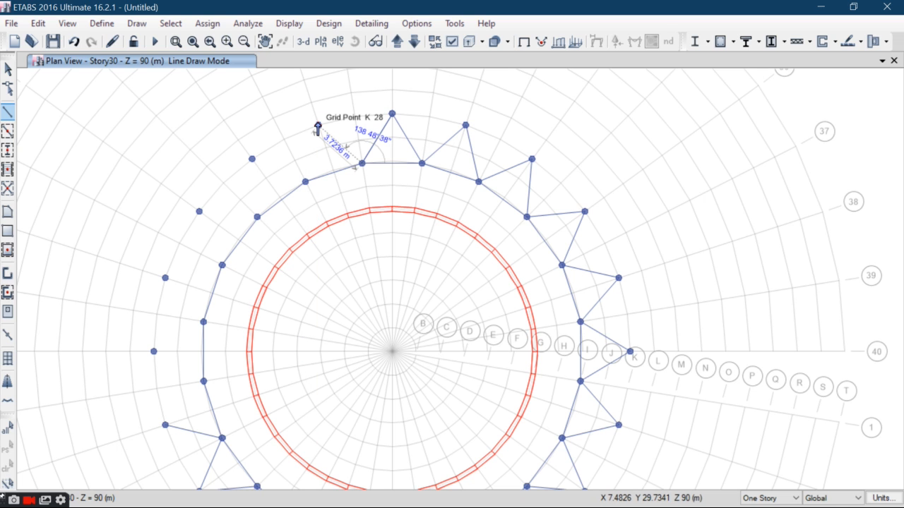
Continue the zigzag beams between the two column rings from I 29 through K 28, I 27 and K 26 to I 25
{"action": "left_click", "coordinate": [318, 126]}
{"action": "double_click", "coordinate": [306, 182]}
{"action": "left_click", "coordinate": [253, 159]}
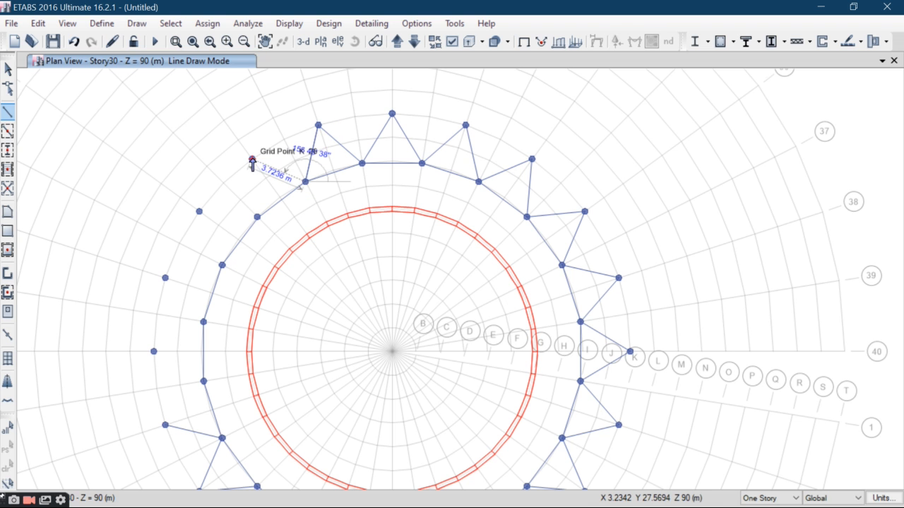
{"action": "left_click", "coordinate": [257, 217]}
{"action": "left_click", "coordinate": [199, 211]}
{"action": "scroll", "coordinate": [176, 222], "scroll_direction": "up", "scroll_amount": 8}
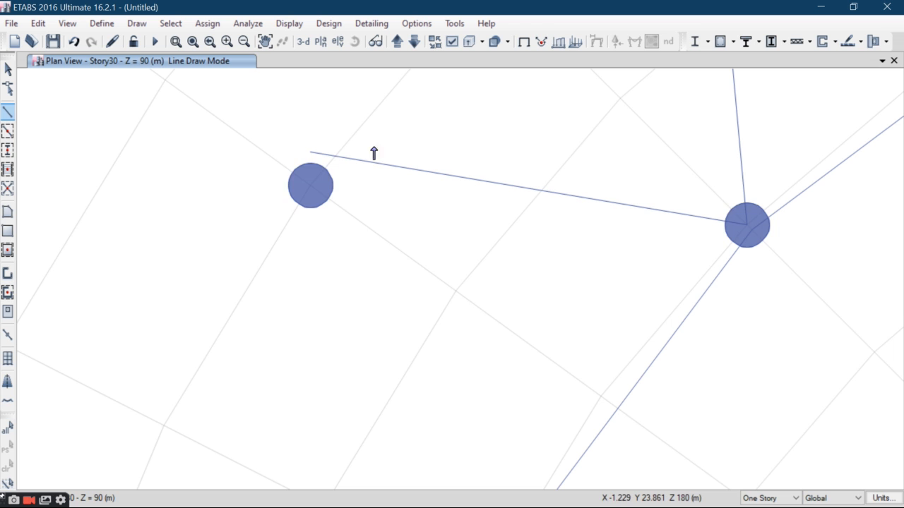
{"action": "scroll", "coordinate": [319, 164], "scroll_direction": "down", "scroll_amount": 5}
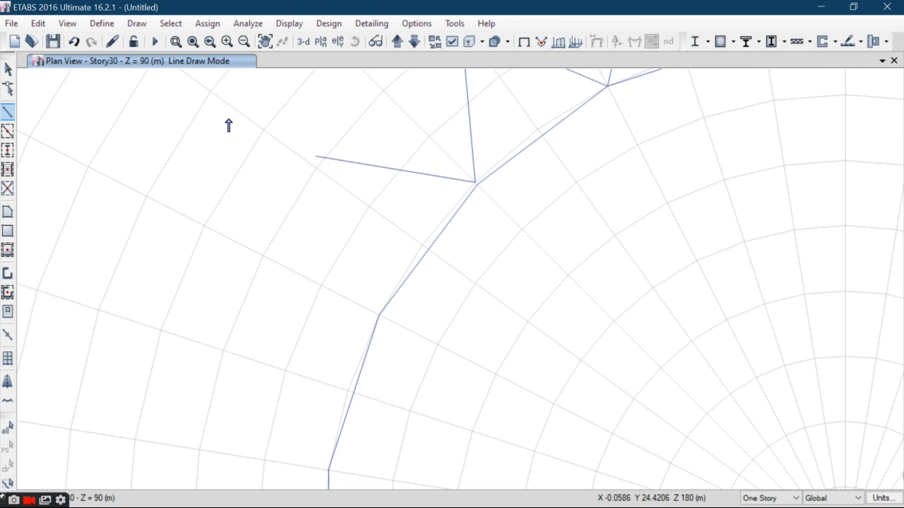
{"action": "left_click", "coordinate": [42, 28]}
{"action": "left_click", "coordinate": [63, 43]}
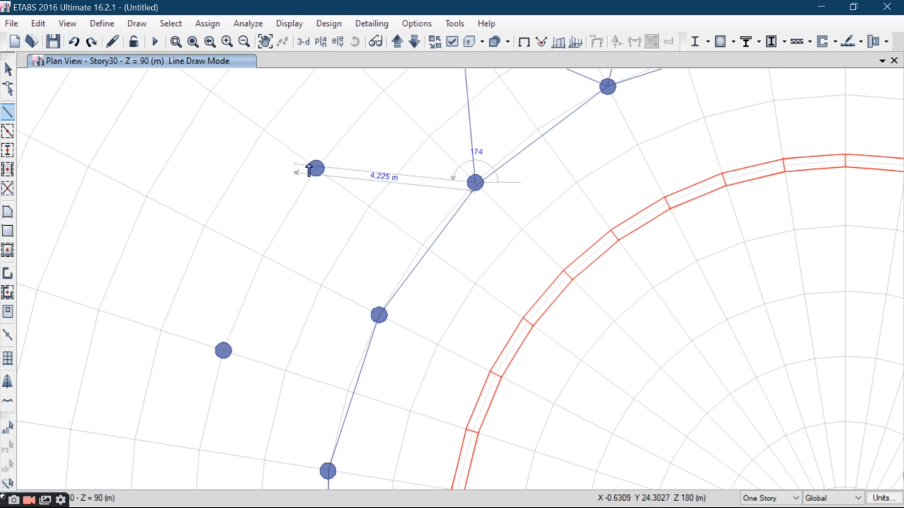
Close the zigzag beams from I 25 through K 24, I 23, K 22, I 21, K 20 and I 19 to the outer column at K 18
{"action": "left_click", "coordinate": [316, 168]}
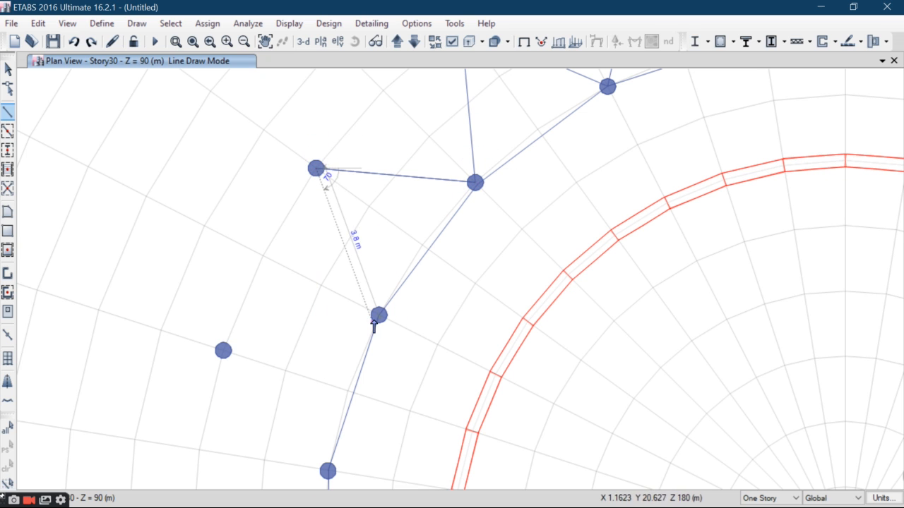
{"action": "left_click", "coordinate": [378, 315]}
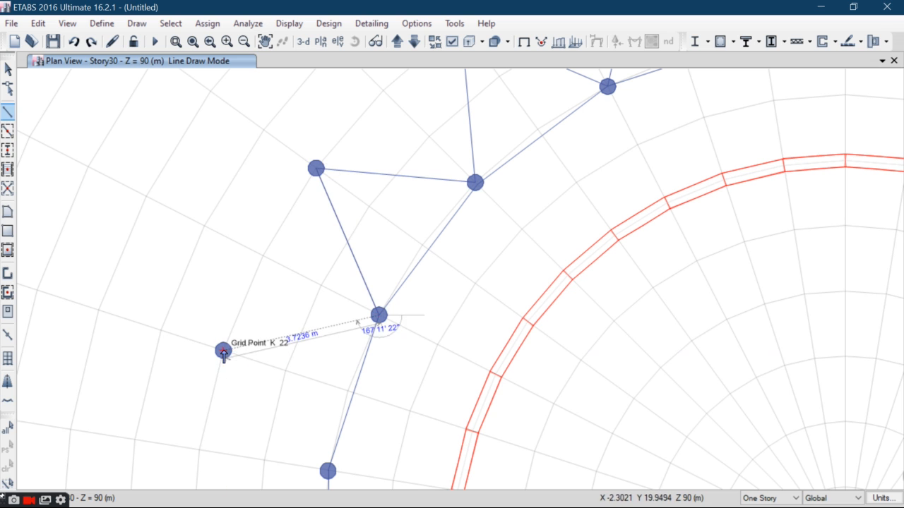
{"action": "left_click", "coordinate": [224, 350]}
{"action": "scroll", "coordinate": [320, 284], "scroll_direction": "down", "scroll_amount": 3}
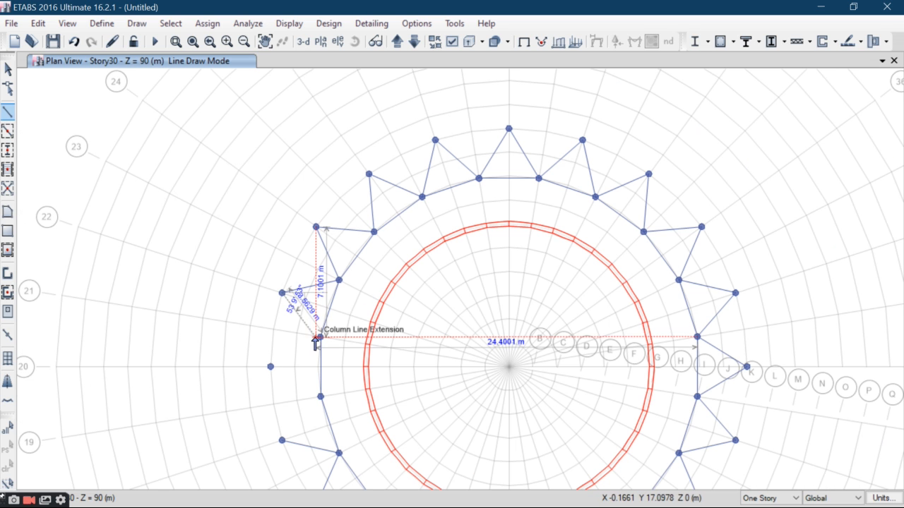
{"action": "left_click", "coordinate": [319, 338]}
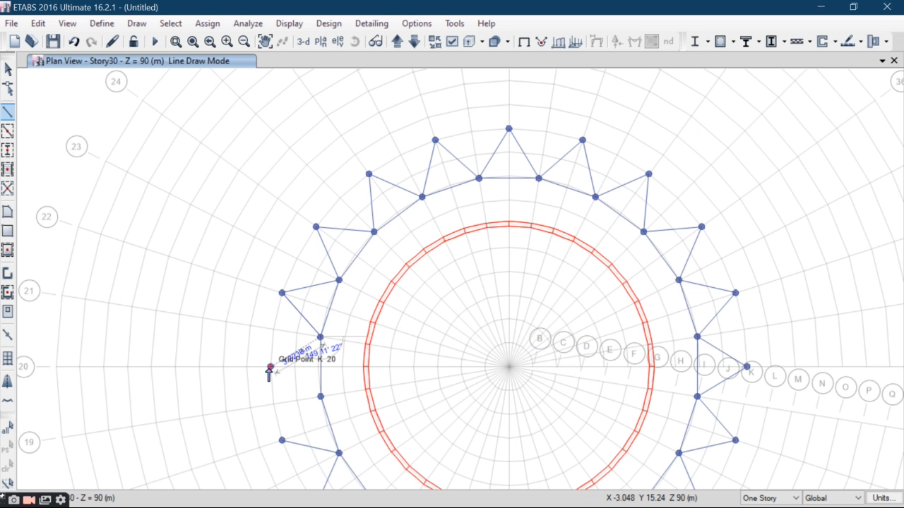
{"action": "left_click", "coordinate": [271, 367]}
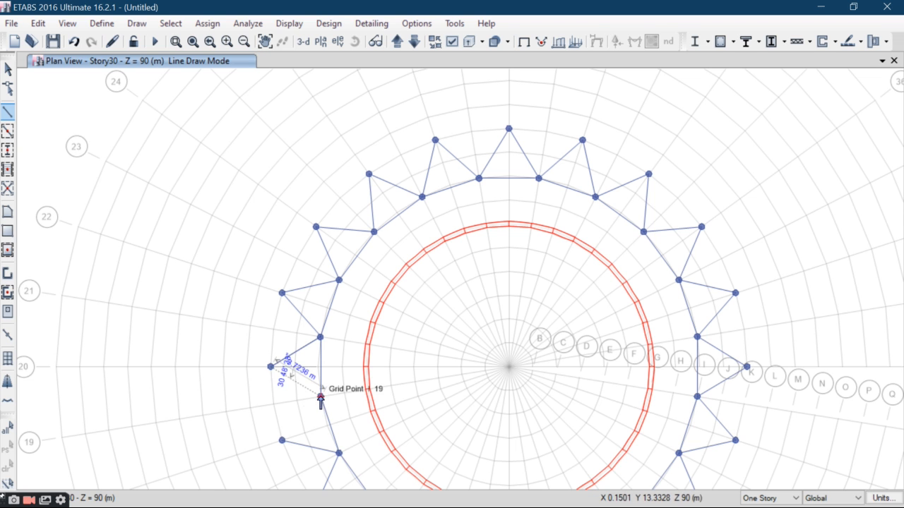
{"action": "left_click", "coordinate": [321, 397]}
{"action": "double_click", "coordinate": [282, 441]}
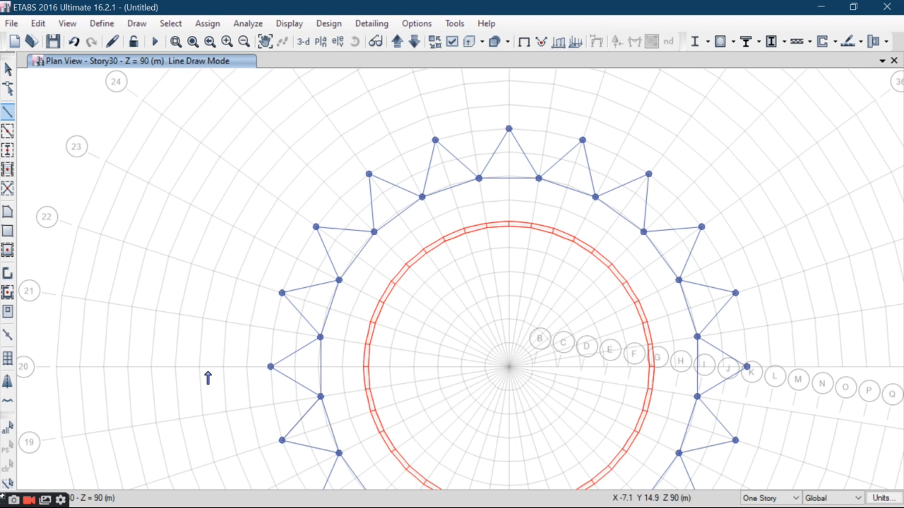
Draw radial beams from the inner columns at I 23 and I 25 to the core wall along grid lines 23 and 25
{"action": "scroll", "coordinate": [341, 286], "scroll_direction": "up", "scroll_amount": 3}
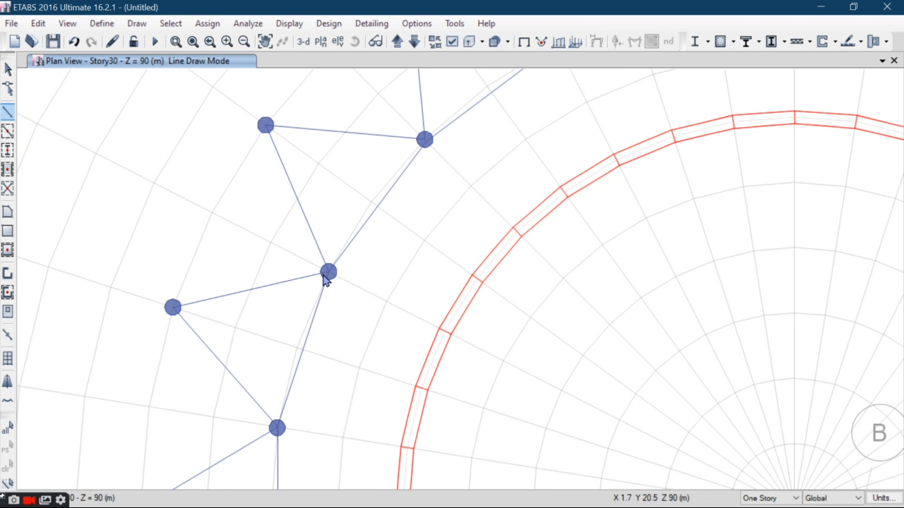
{"action": "left_click", "coordinate": [328, 273]}
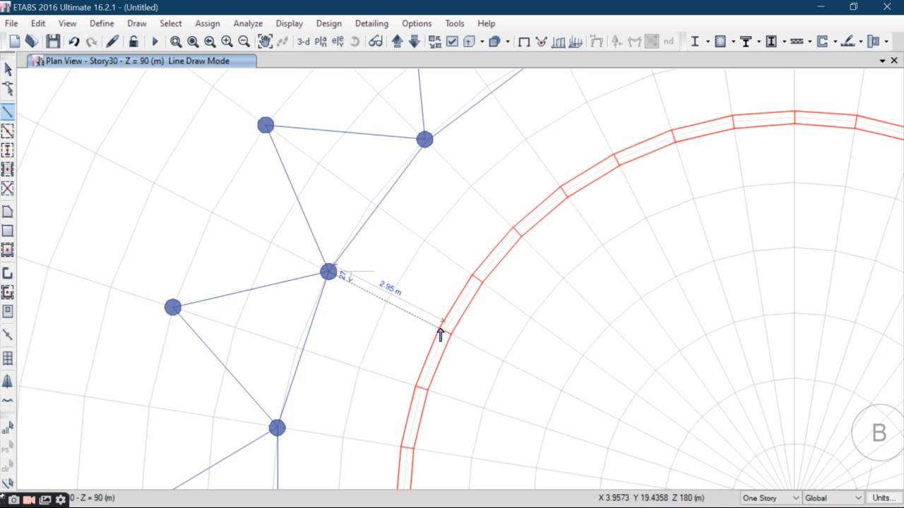
{"action": "double_click", "coordinate": [442, 330]}
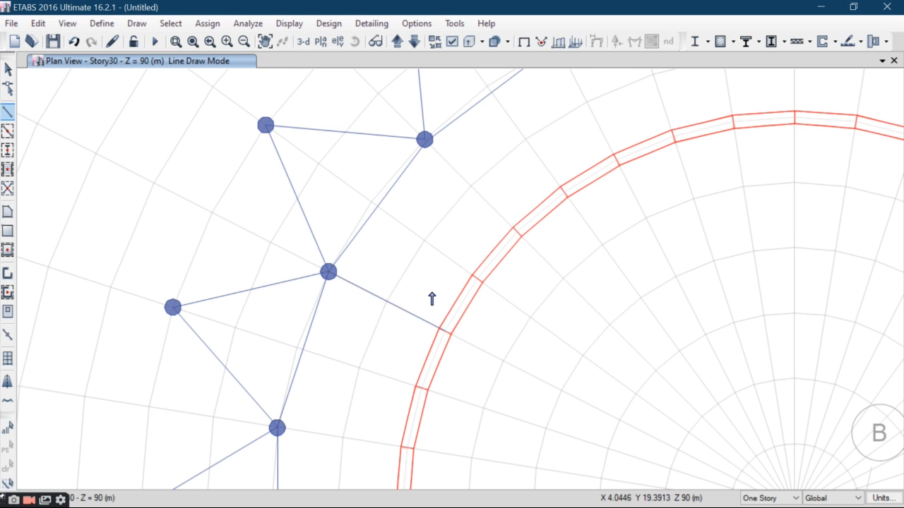
{"action": "left_click", "coordinate": [425, 140]}
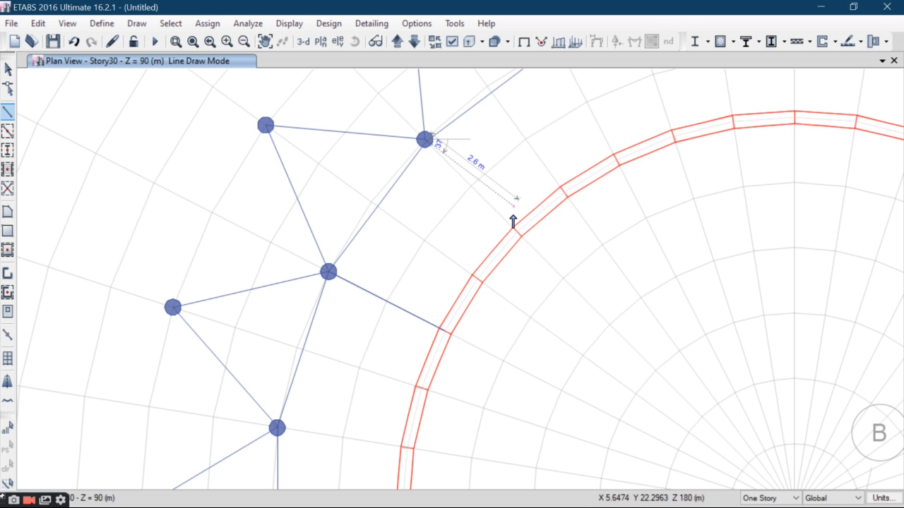
{"action": "double_click", "coordinate": [517, 233]}
Draw radial beams from the inner columns at I 27 and I 29 to the core wall at G 27 and G 29
{"action": "middle_click_drag", "start_coordinate": [490, 177], "coordinate": [423, 297]}
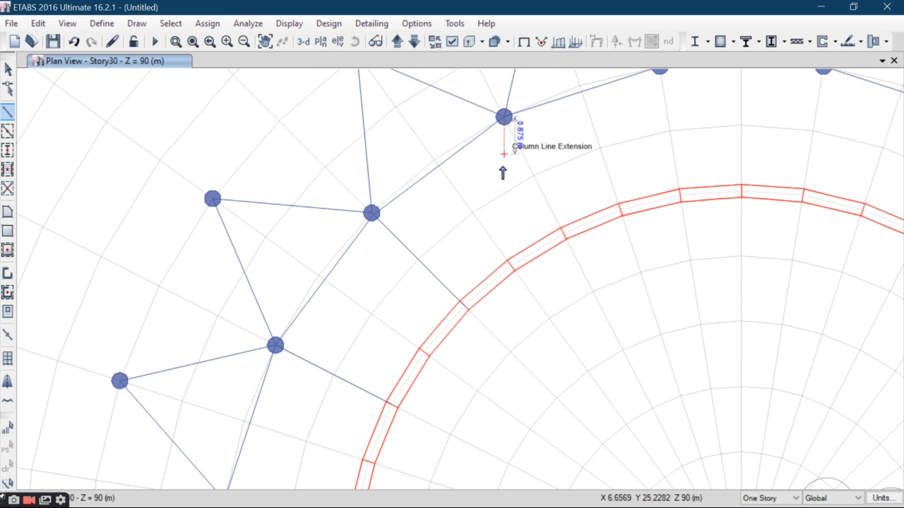
{"action": "left_click", "coordinate": [504, 117]}
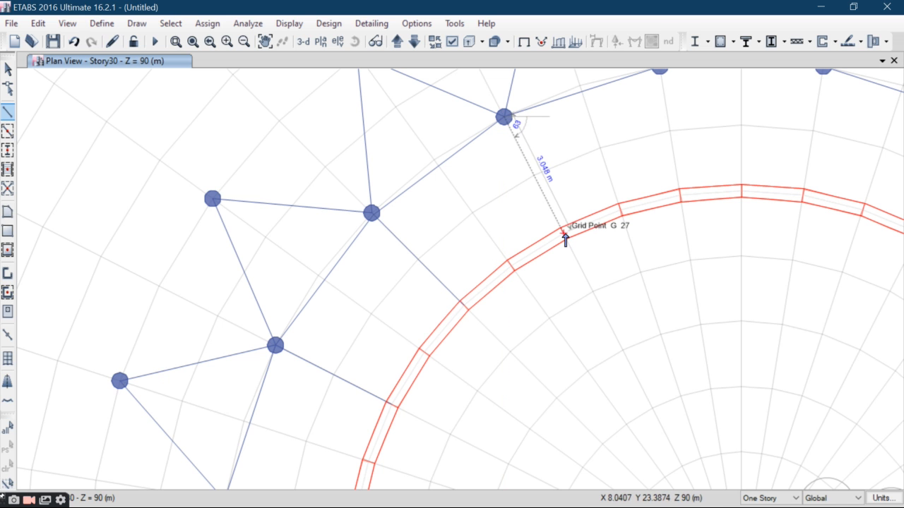
{"action": "double_click", "coordinate": [565, 236]}
{"action": "middle_click_drag", "start_coordinate": [536, 236], "coordinate": [451, 292]}
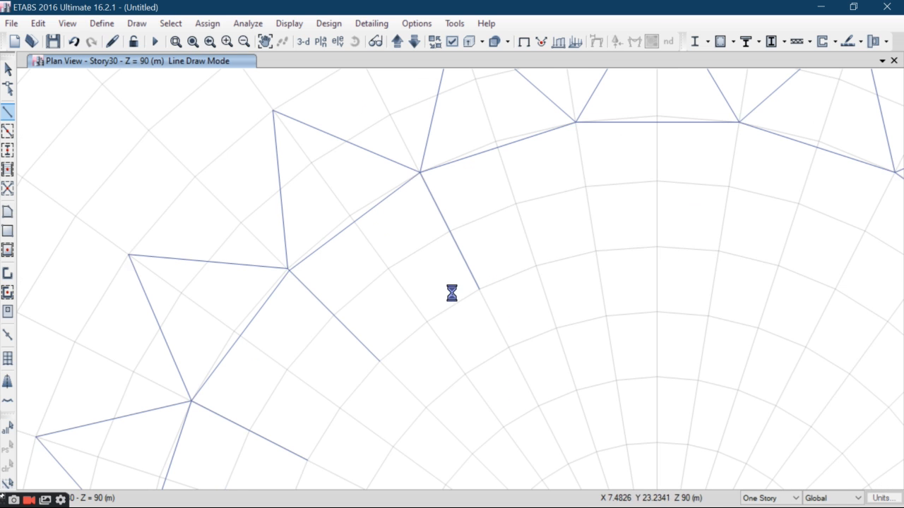
{"action": "left_click", "coordinate": [574, 130]}
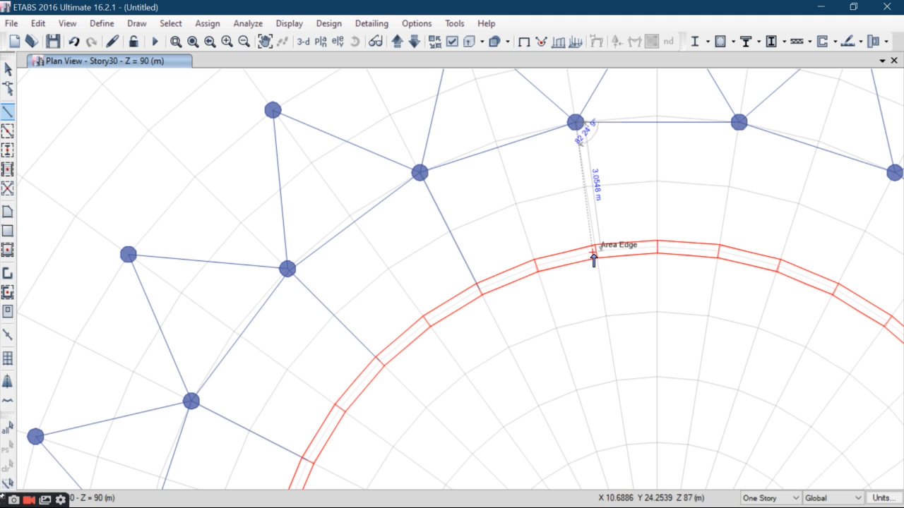
{"action": "double_click", "coordinate": [595, 253]}
Draw radial beams from the inner columns at I 31 and I 33 to the core wall at G 31 and G 33
{"action": "middle_click_drag", "start_coordinate": [581, 224], "coordinate": [393, 269]}
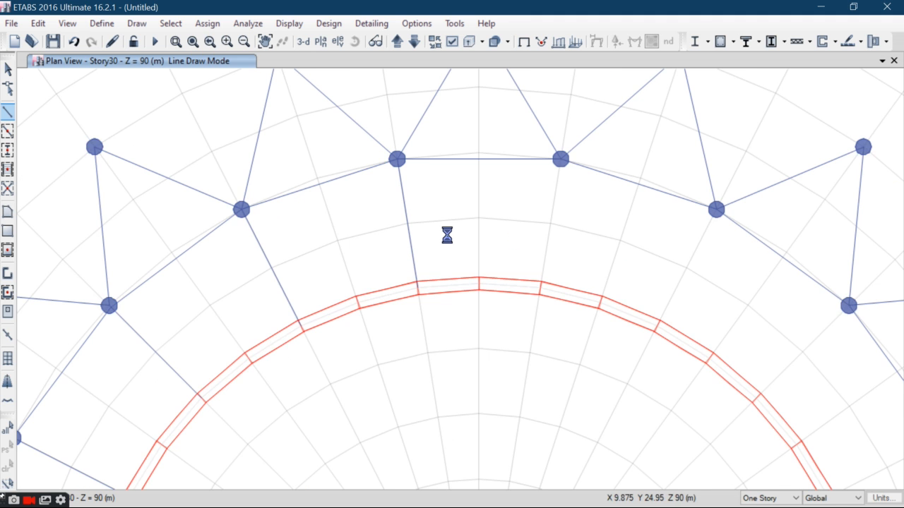
{"action": "scroll", "coordinate": [448, 233], "scroll_direction": "down", "scroll_amount": 3}
{"action": "left_click", "coordinate": [488, 207]}
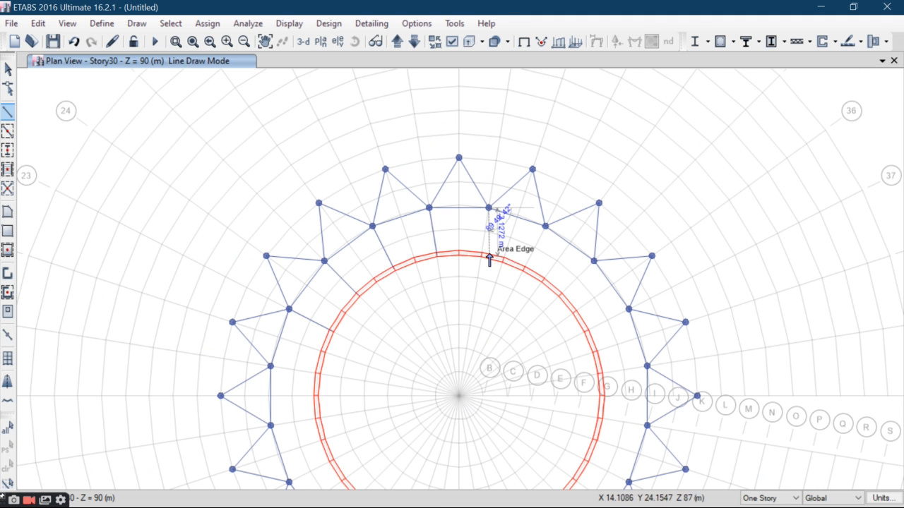
{"action": "left_click", "coordinate": [545, 226]}
{"action": "double_click", "coordinate": [524, 272]}
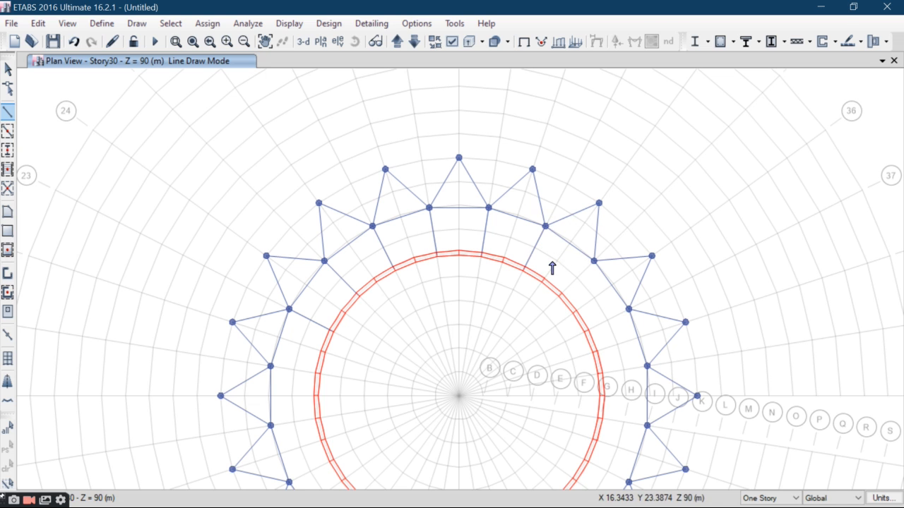
Draw radial beams from the inner columns at I 35 and I 37 to the core wall along grid lines 35 and 37
{"action": "left_click", "coordinate": [594, 262]}
{"action": "left_click", "coordinate": [560, 296]}
{"action": "left_click", "coordinate": [627, 310]}
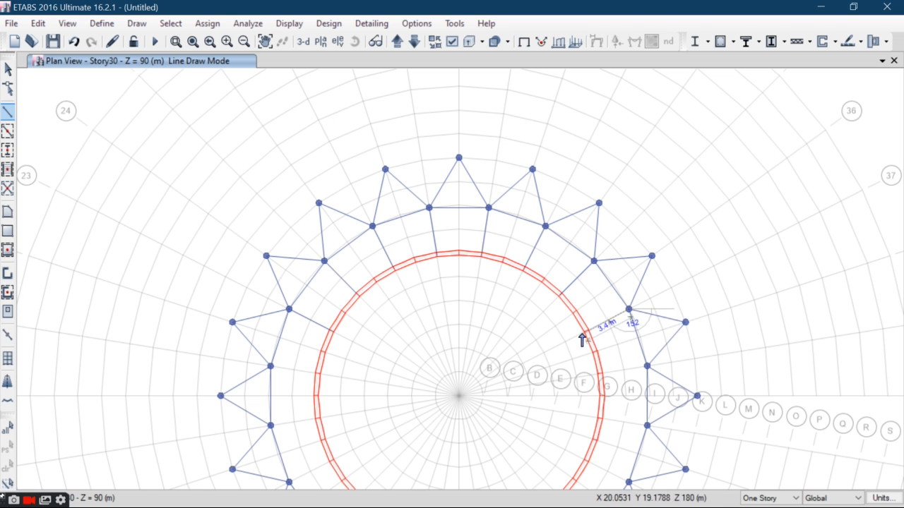
{"action": "double_click", "coordinate": [586, 331]}
Draw radial beams from the inner columns at I 39 and I 1 to the core wall at G 39 and G 1
{"action": "middle_click_drag", "start_coordinate": [598, 347], "coordinate": [550, 261]}
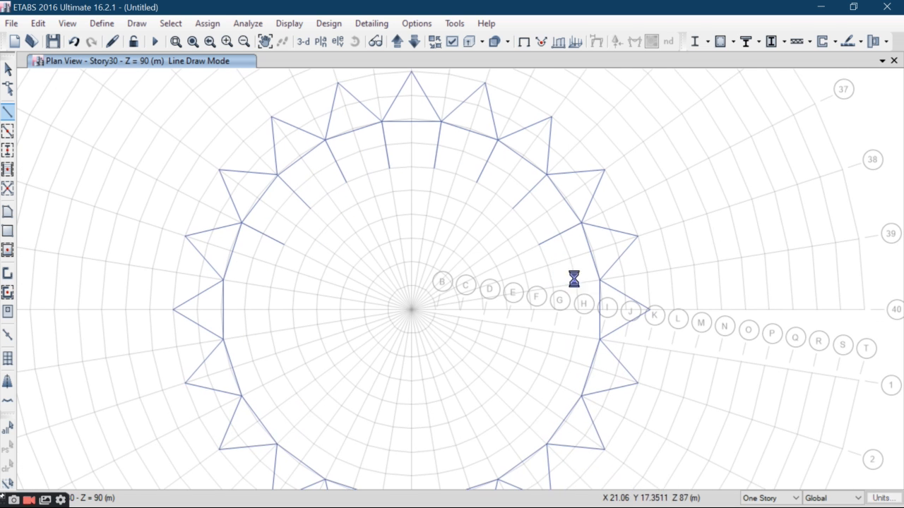
{"action": "left_click", "coordinate": [599, 281]}
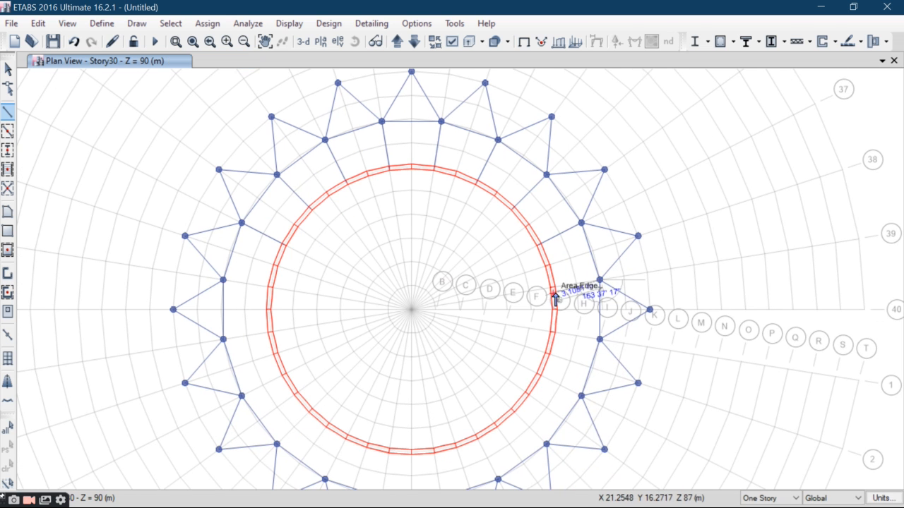
{"action": "double_click", "coordinate": [551, 287]}
{"action": "left_click", "coordinate": [599, 341]}
{"action": "double_click", "coordinate": [552, 332]}
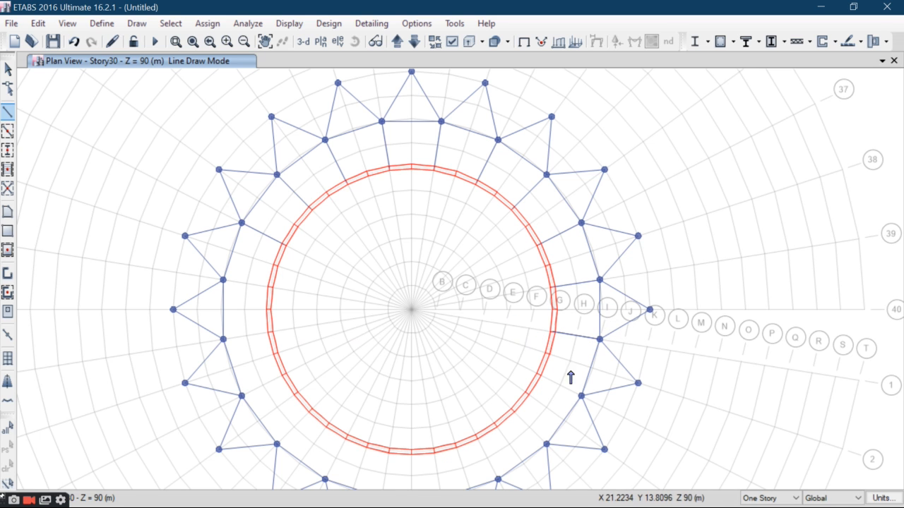
Draw radial beams from the inner columns at I 3 and I 5 to the core wall at G 3 and G 5
{"action": "left_click", "coordinate": [569, 399]}
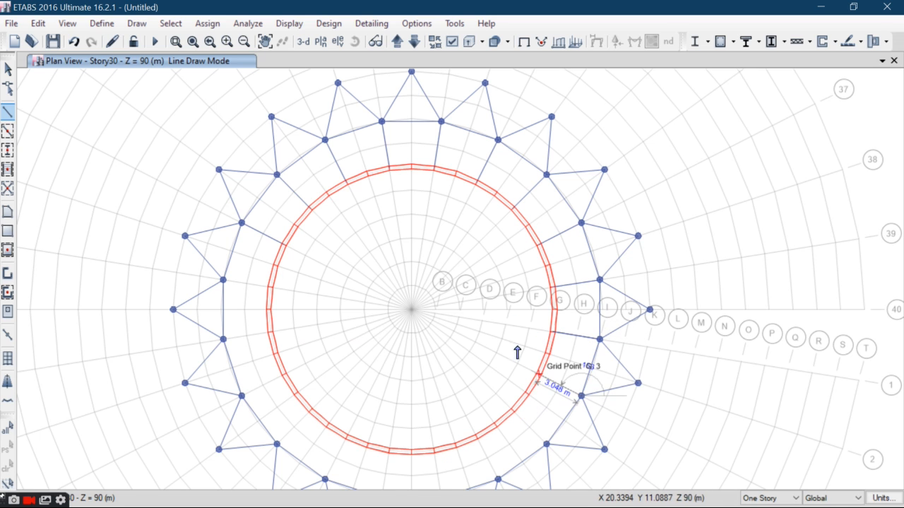
{"action": "double_click", "coordinate": [517, 347]}
{"action": "scroll", "coordinate": [567, 300], "scroll_direction": "down", "scroll_amount": 3}
{"action": "scroll", "coordinate": [556, 353], "scroll_direction": "up", "scroll_amount": 3}
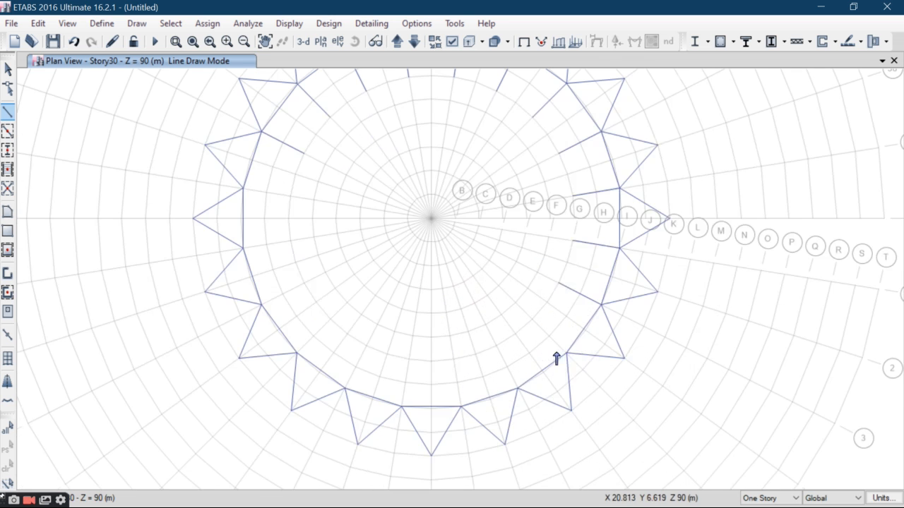
{"action": "scroll", "coordinate": [566, 359], "scroll_direction": "up", "scroll_amount": 3}
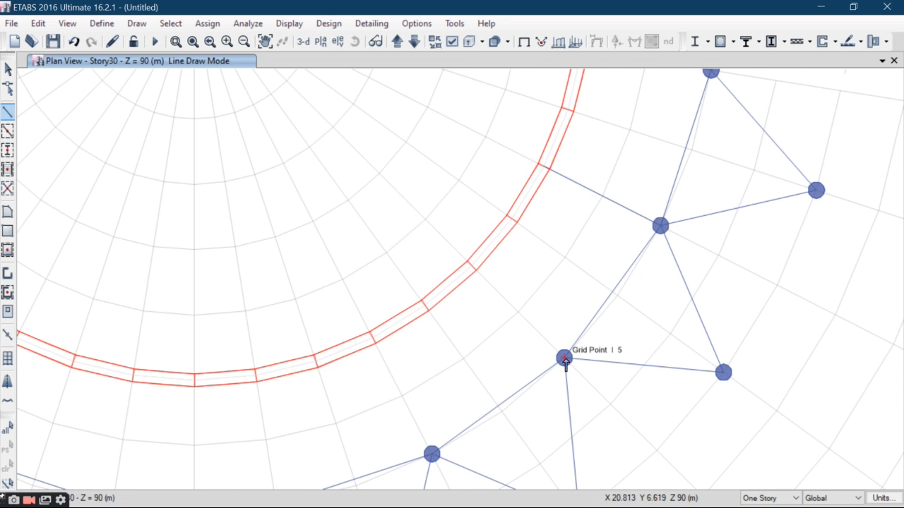
{"action": "left_click", "coordinate": [470, 270]}
Draw radial beams from the inner columns at I 7 and I 9 to the core wall at G 7 and G 9
{"action": "scroll", "coordinate": [491, 207], "scroll_direction": "down", "scroll_amount": 3}
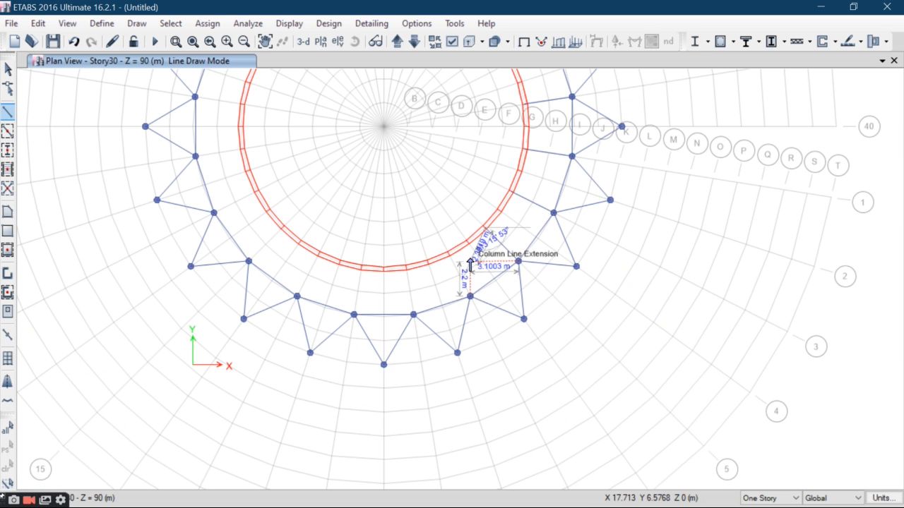
{"action": "scroll", "coordinate": [472, 295], "scroll_direction": "up", "scroll_amount": 3}
{"action": "left_click", "coordinate": [454, 303]}
{"action": "left_click", "coordinate": [396, 190]}
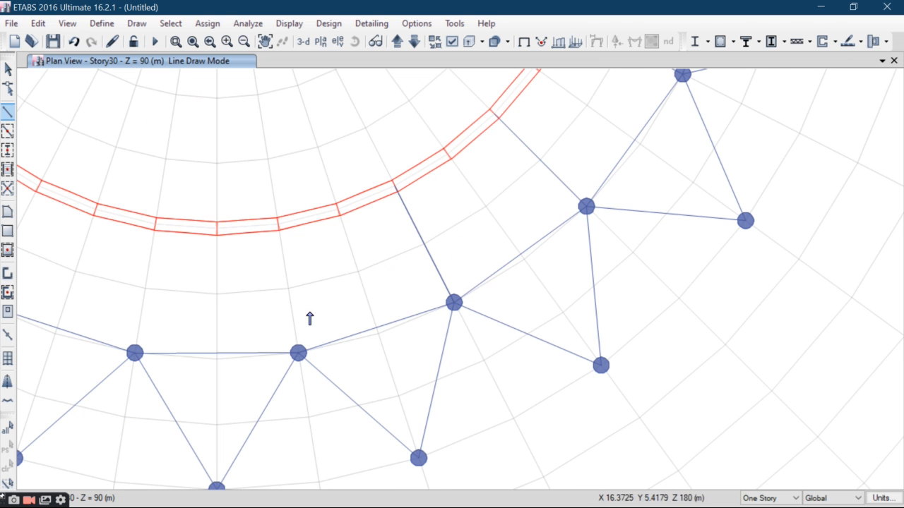
{"action": "left_click", "coordinate": [298, 353]}
{"action": "left_click", "coordinate": [278, 224]}
Draw the radial beam from the inner column at I 11 to the core wall along grid line 11
{"action": "scroll", "coordinate": [303, 269], "scroll_direction": "down", "scroll_amount": 3}
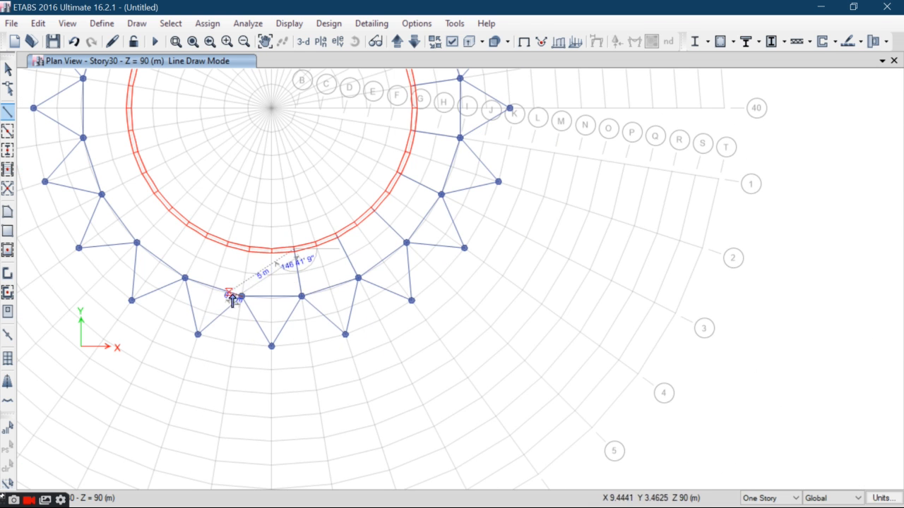
{"action": "scroll", "coordinate": [248, 297], "scroll_direction": "up", "scroll_amount": 3}
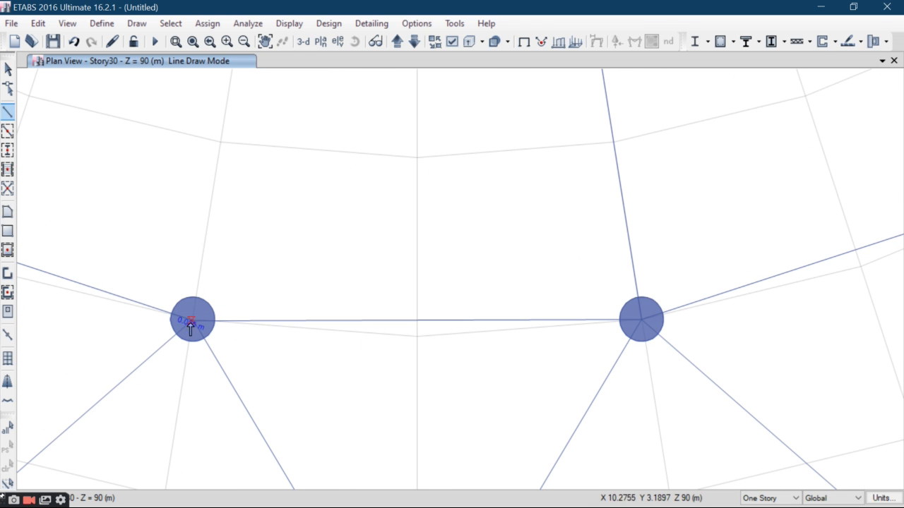
{"action": "left_click", "coordinate": [193, 323]}
{"action": "scroll", "coordinate": [193, 323], "scroll_direction": "down", "scroll_amount": 3}
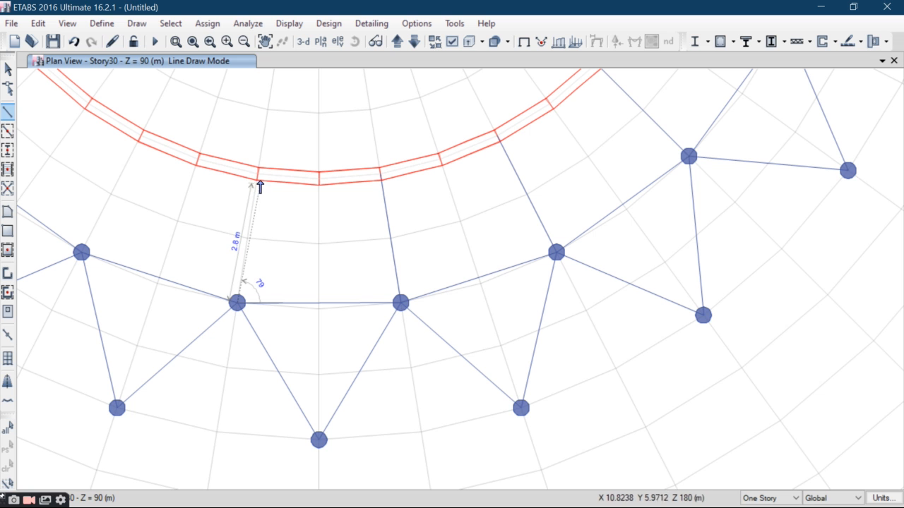
{"action": "left_click", "coordinate": [265, 186]}
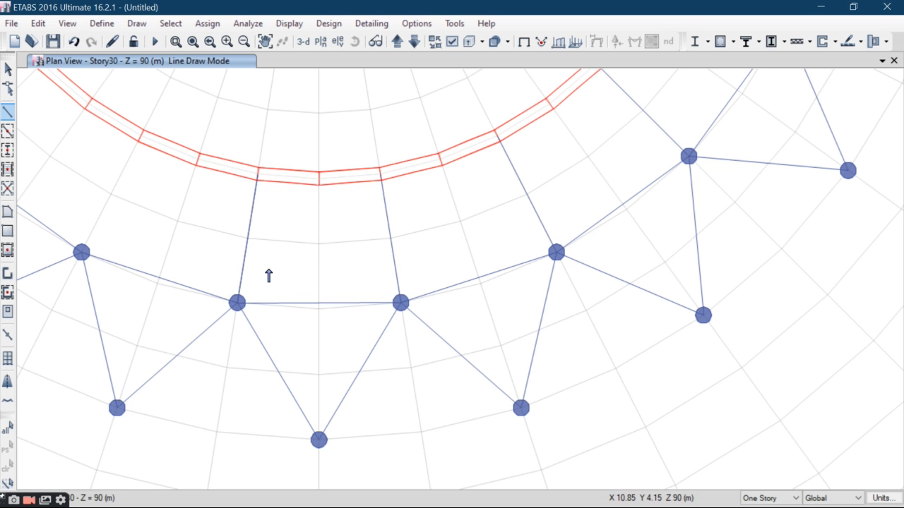
{"action": "middle_click_drag", "start_coordinate": [269, 275], "coordinate": [425, 336]}
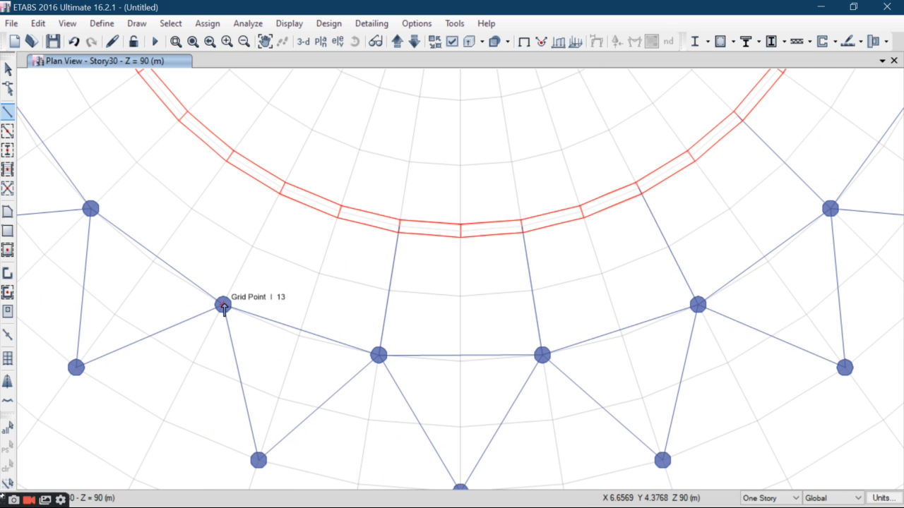
Draw radial beams from the inner columns at I 13 and I 15 to the core wall at G 13 and G 15
{"action": "left_click", "coordinate": [223, 306]}
{"action": "left_click", "coordinate": [296, 217]}
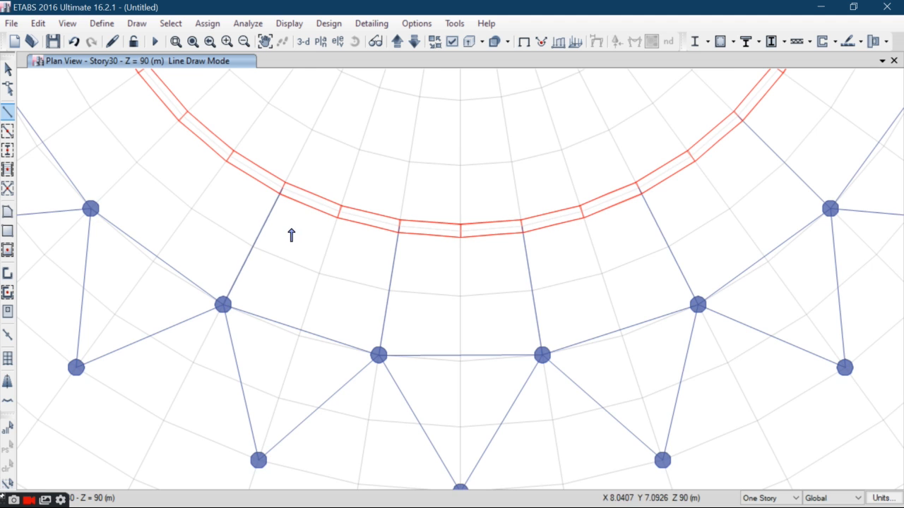
{"action": "scroll", "coordinate": [290, 230], "scroll_direction": "down", "scroll_amount": 4}
{"action": "middle_click_drag", "start_coordinate": [280, 269], "coordinate": [308, 312]}
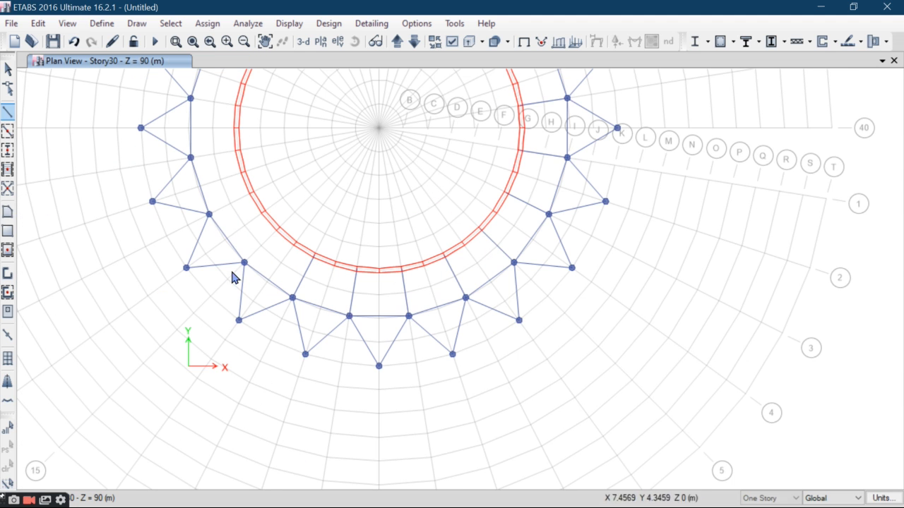
{"action": "scroll", "coordinate": [234, 276], "scroll_direction": "up", "scroll_amount": 3}
{"action": "left_click", "coordinate": [266, 251]}
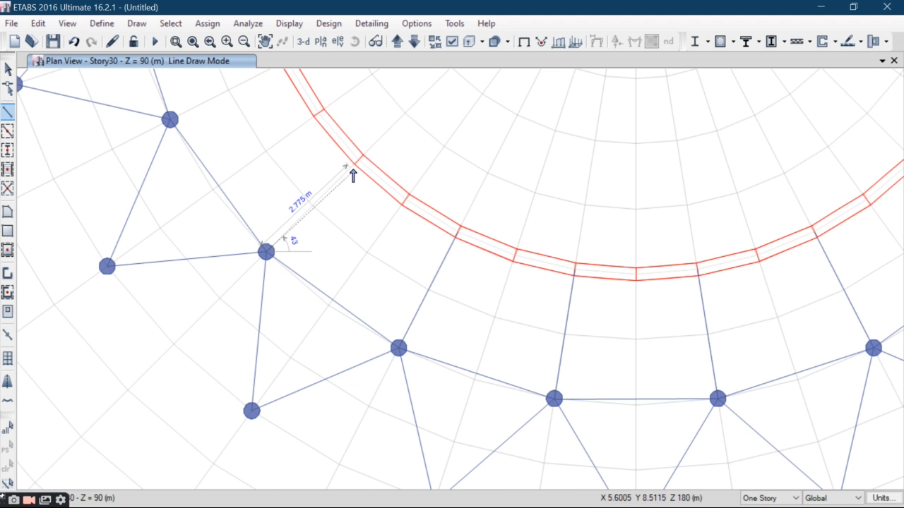
{"action": "left_click", "coordinate": [358, 159]}
{"action": "right_click", "coordinate": [357, 232]}
Draw the radial beam from the inner column at I 17 to the core wall at G 17
{"action": "scroll", "coordinate": [355, 232], "scroll_direction": "down", "scroll_amount": 4}
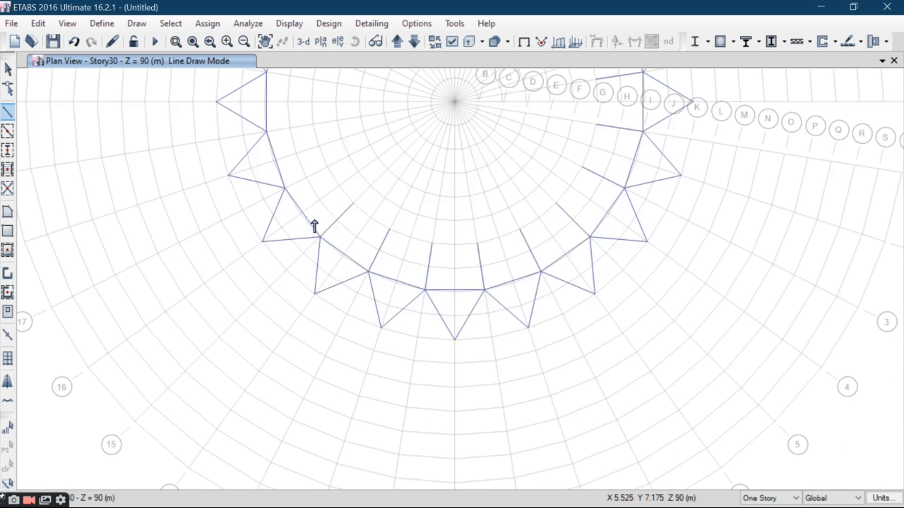
{"action": "middle_click_drag", "start_coordinate": [280, 218], "coordinate": [287, 237]}
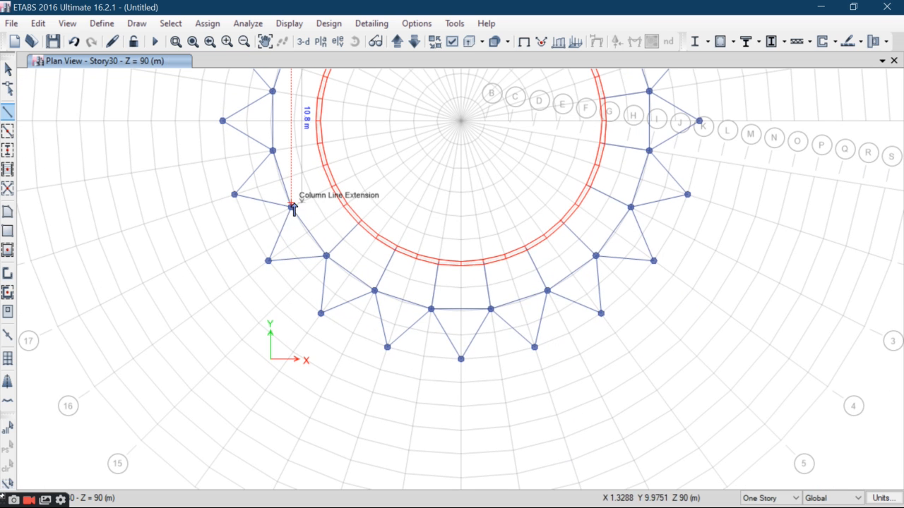
{"action": "scroll", "coordinate": [291, 207], "scroll_direction": "up", "scroll_amount": 5}
{"action": "left_click", "coordinate": [291, 221]}
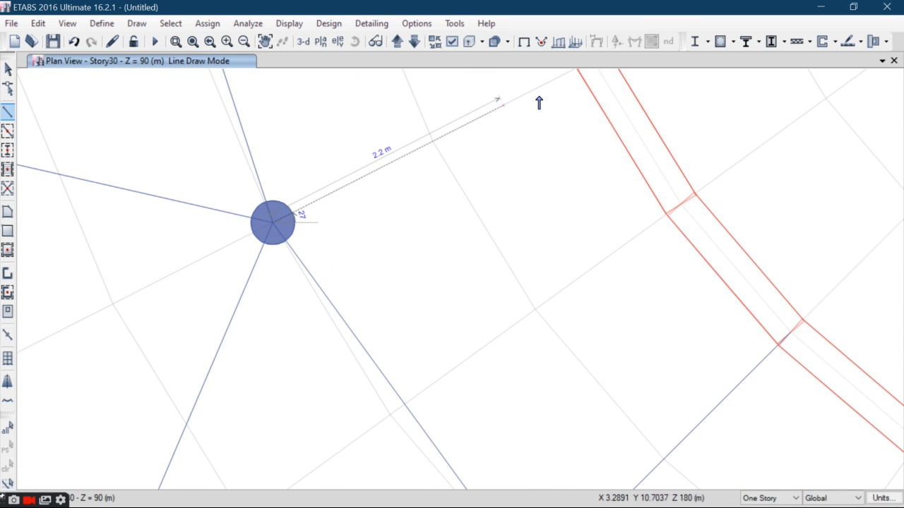
{"action": "scroll", "coordinate": [515, 173], "scroll_direction": "down", "scroll_amount": 3}
{"action": "scroll", "coordinate": [533, 139], "scroll_direction": "up", "scroll_amount": 4}
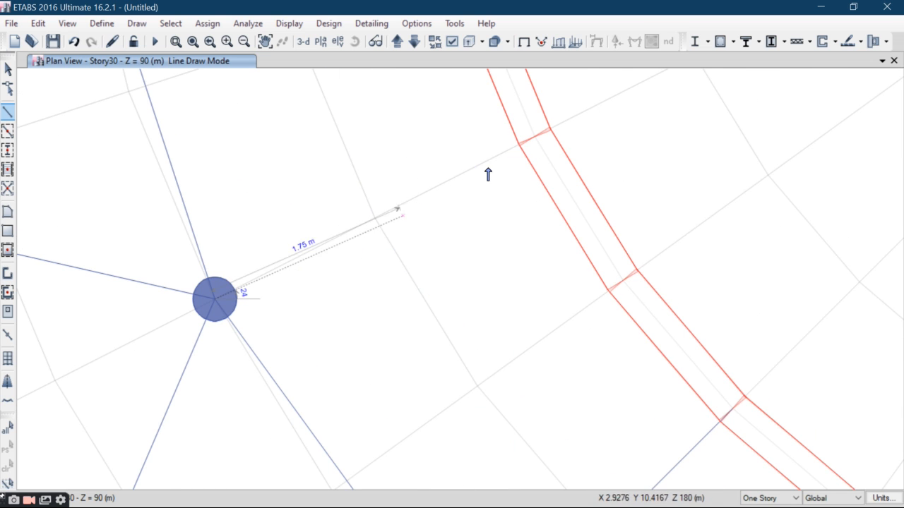
{"action": "left_click", "coordinate": [534, 141]}
{"action": "key", "text": "Escape"}
{"action": "scroll", "coordinate": [359, 256], "scroll_direction": "down", "scroll_amount": 4}
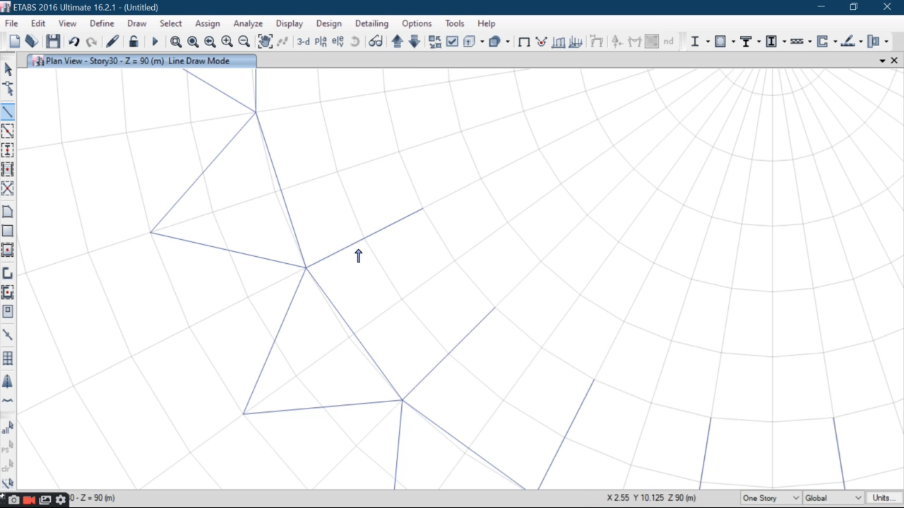
Draw the radial beam from the inner column at I 19 to the core wall at G 19
{"action": "middle_click_drag", "start_coordinate": [379, 234], "coordinate": [416, 319]}
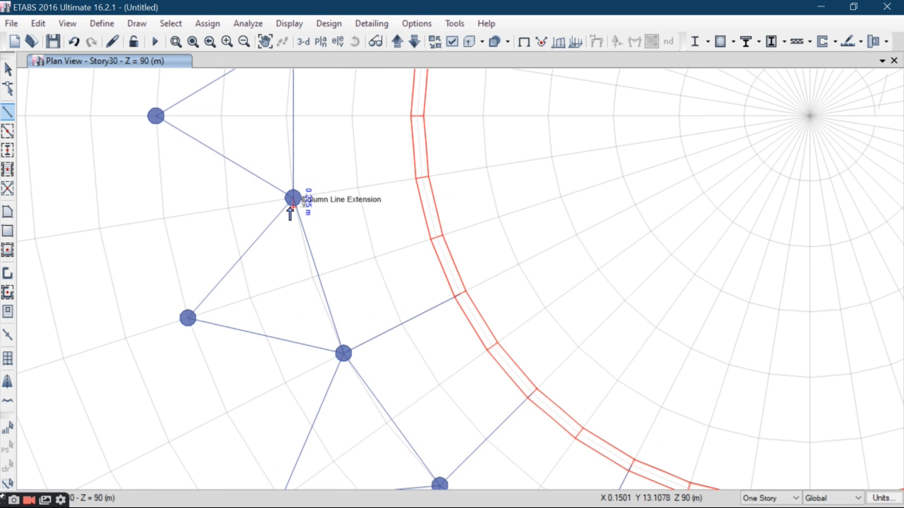
{"action": "scroll", "coordinate": [286, 208], "scroll_direction": "up", "scroll_amount": 2}
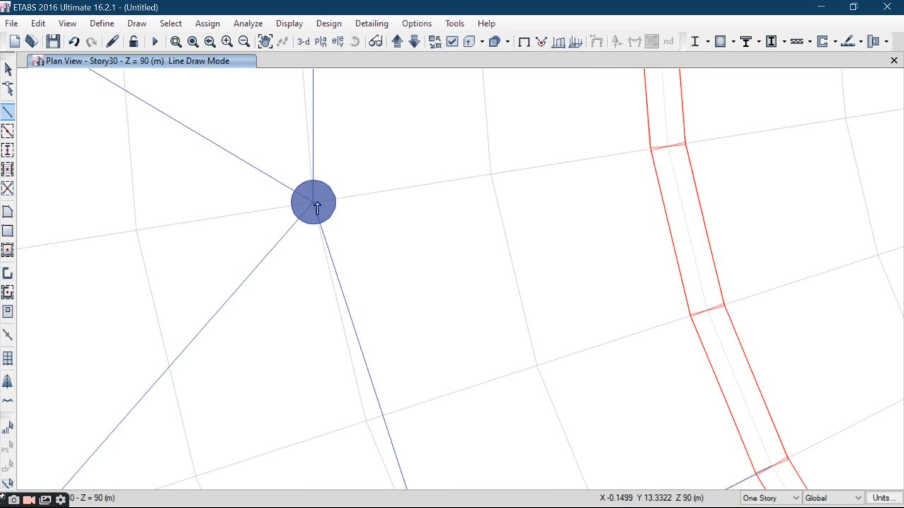
{"action": "left_click", "coordinate": [314, 205]}
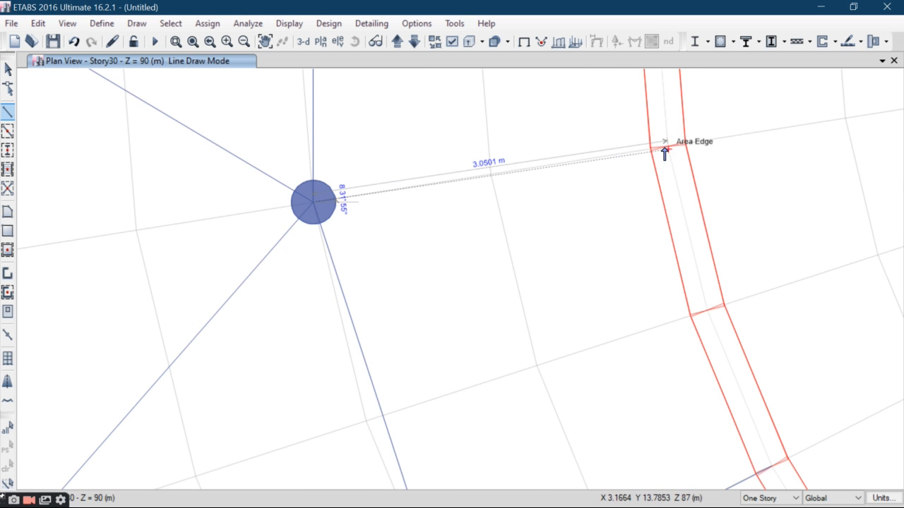
{"action": "double_click", "coordinate": [666, 147]}
{"action": "scroll", "coordinate": [429, 293], "scroll_direction": "down", "scroll_amount": 5}
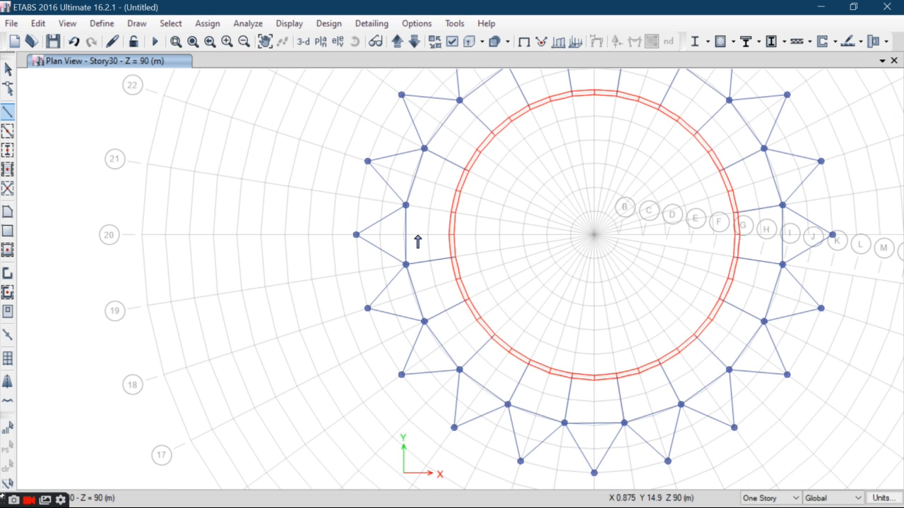
Draw the radial beam from the inner column at I 21 to the core wall at G 21
{"action": "scroll", "coordinate": [417, 244], "scroll_direction": "down", "scroll_amount": 3}
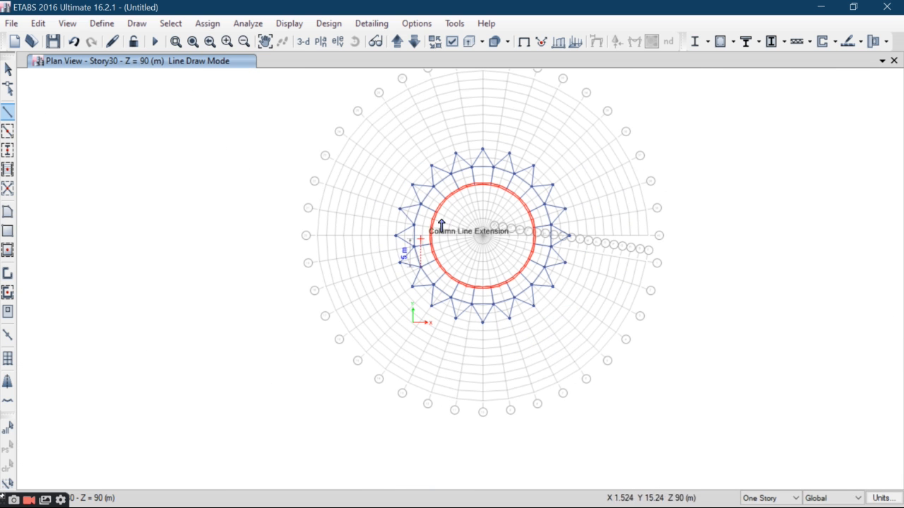
{"action": "scroll", "coordinate": [418, 229], "scroll_direction": "up", "scroll_amount": 5}
{"action": "scroll", "coordinate": [395, 210], "scroll_direction": "up", "scroll_amount": 3}
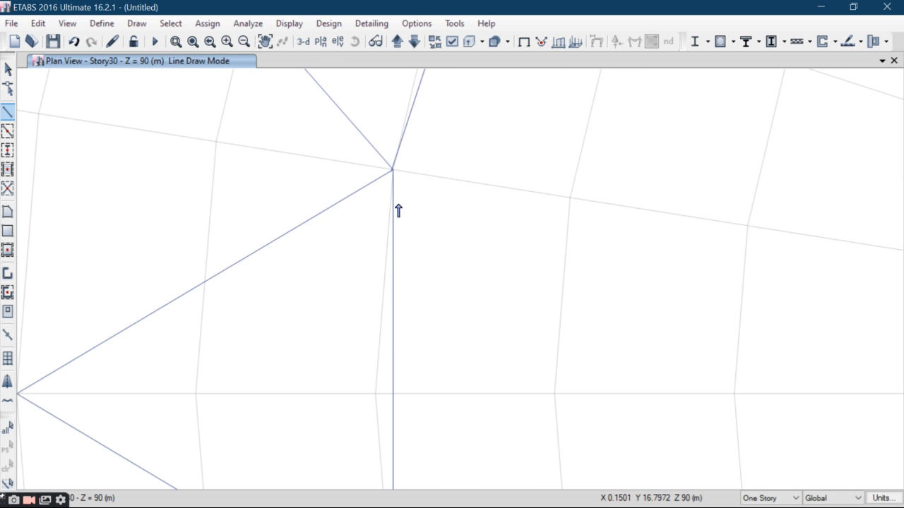
{"action": "left_click", "coordinate": [393, 173]}
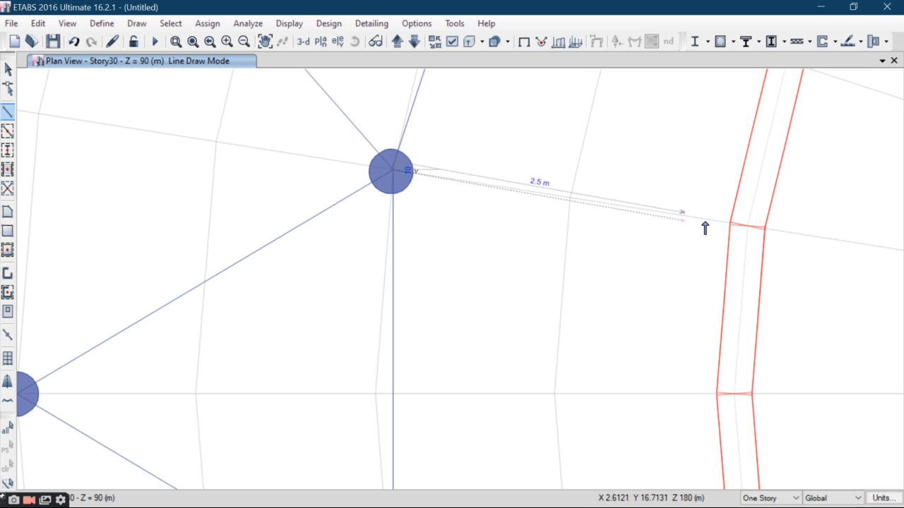
{"action": "left_click", "coordinate": [747, 228]}
{"action": "scroll", "coordinate": [579, 250], "scroll_direction": "down", "scroll_amount": 8}
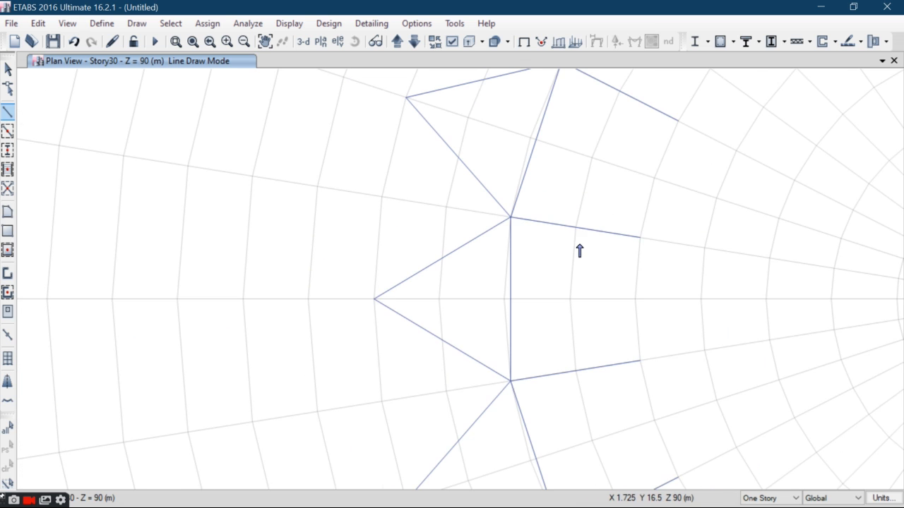
Draw an outer ring beam between the outer columns at K 24 and K 26
{"action": "middle_click_drag", "start_coordinate": [632, 234], "coordinate": [563, 256]}
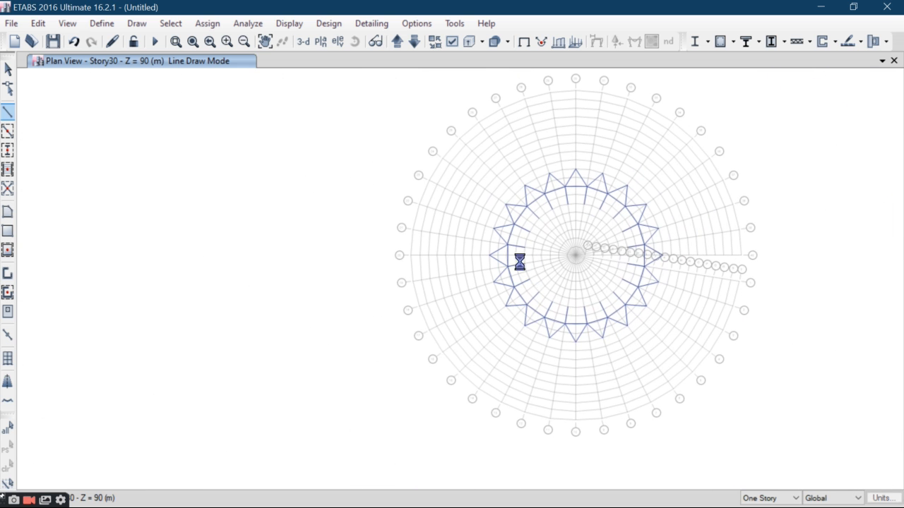
{"action": "scroll", "coordinate": [586, 228], "scroll_direction": "up", "scroll_amount": 5}
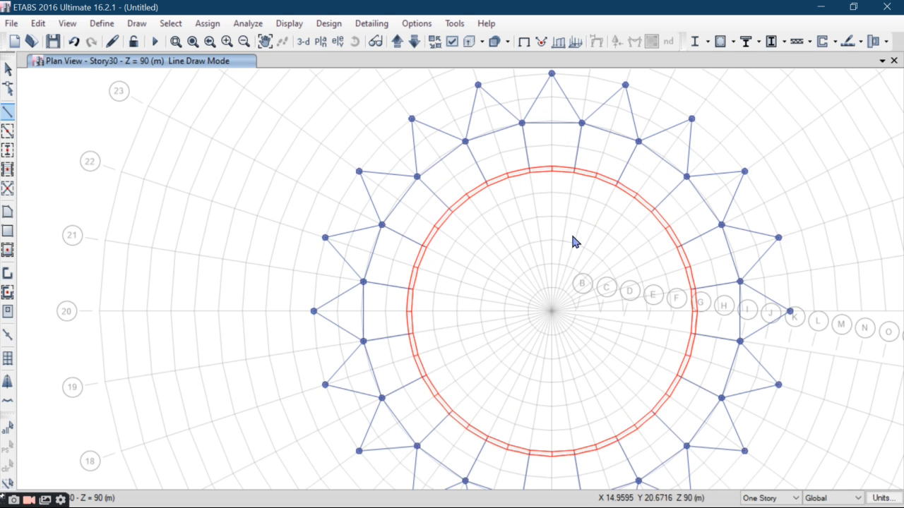
{"action": "scroll", "coordinate": [574, 242], "scroll_direction": "down", "scroll_amount": 5}
{"action": "scroll", "coordinate": [502, 214], "scroll_direction": "up", "scroll_amount": 3}
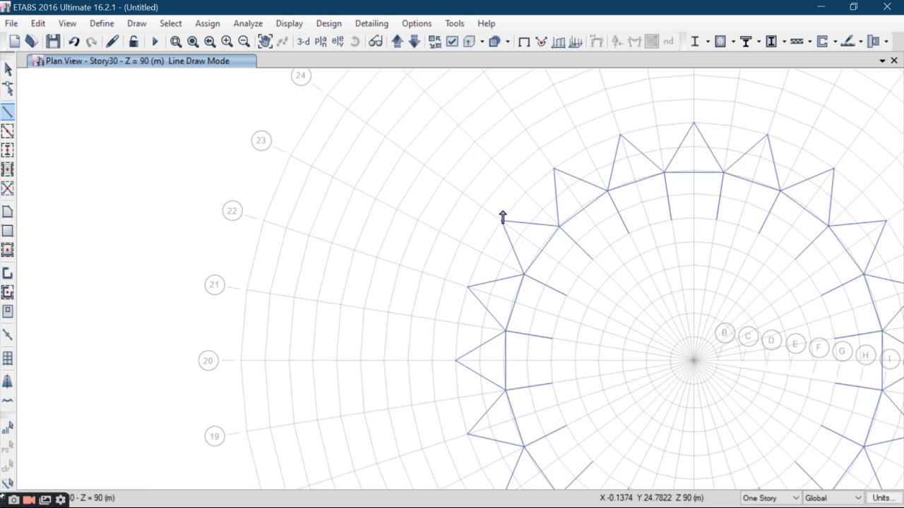
{"action": "scroll", "coordinate": [502, 225], "scroll_direction": "up", "scroll_amount": 3}
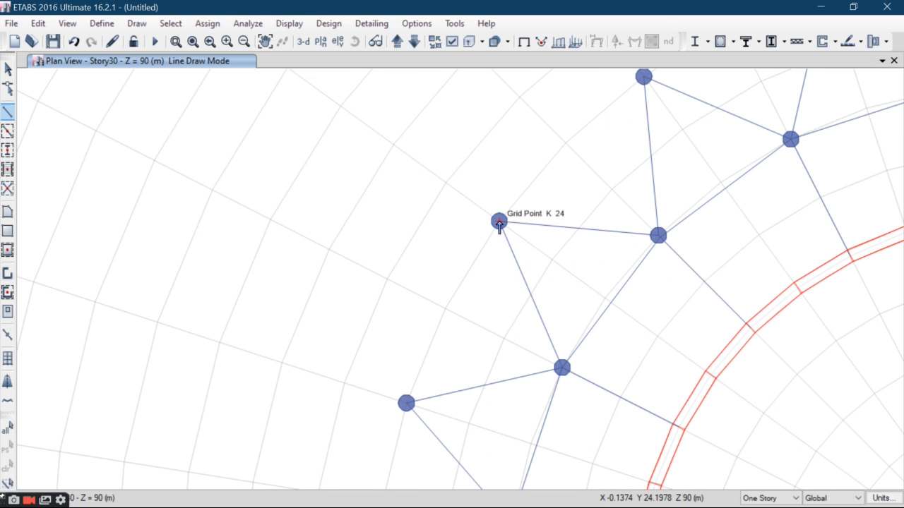
{"action": "left_click", "coordinate": [498, 221]}
{"action": "left_click", "coordinate": [643, 76]}
{"action": "scroll", "coordinate": [542, 206], "scroll_direction": "down", "scroll_amount": 3}
{"action": "middle_click_drag", "start_coordinate": [495, 260], "coordinate": [408, 333]}
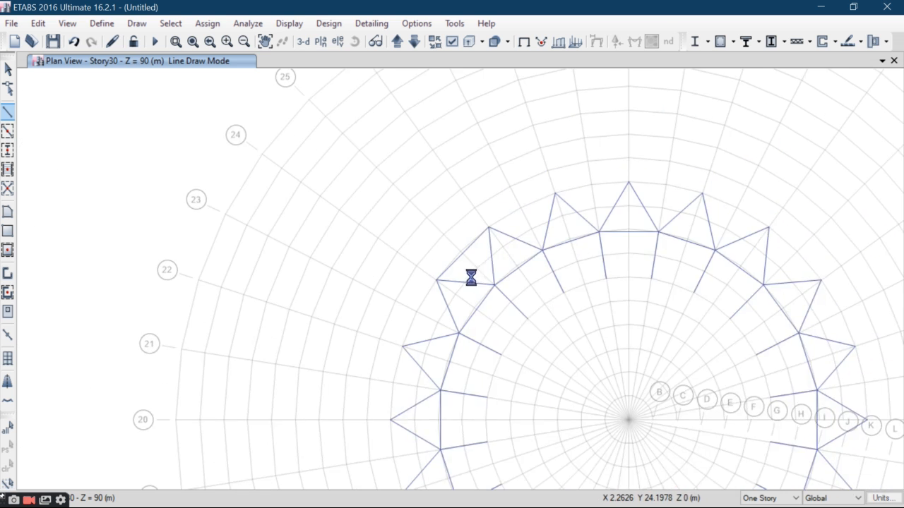
Continue the outer ring beams from the column at K 26 through K 28 to K 30
{"action": "scroll", "coordinate": [512, 240], "scroll_direction": "up", "scroll_amount": 3}
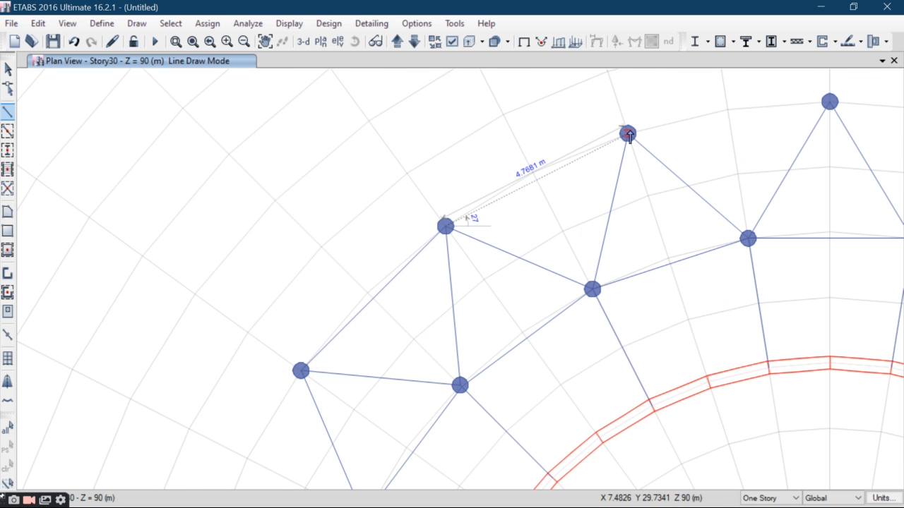
{"action": "left_click", "coordinate": [628, 133]}
{"action": "left_click", "coordinate": [830, 103]}
{"action": "scroll", "coordinate": [401, 245], "scroll_direction": "down", "scroll_amount": 3}
{"action": "middle_click_drag", "start_coordinate": [478, 274], "coordinate": [406, 303]}
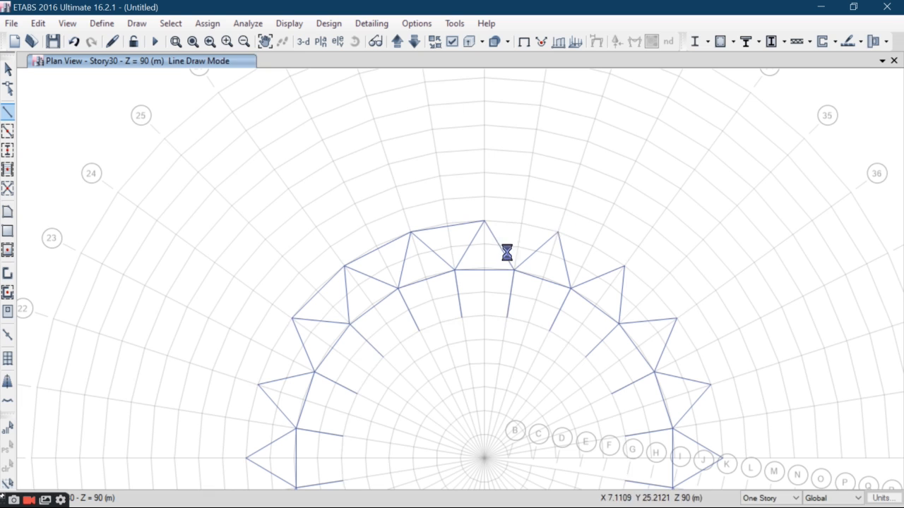
Continue the outer ring beams from K 30 through the columns at K 32, K 34 and K 36 to K 38
{"action": "left_click", "coordinate": [557, 233]}
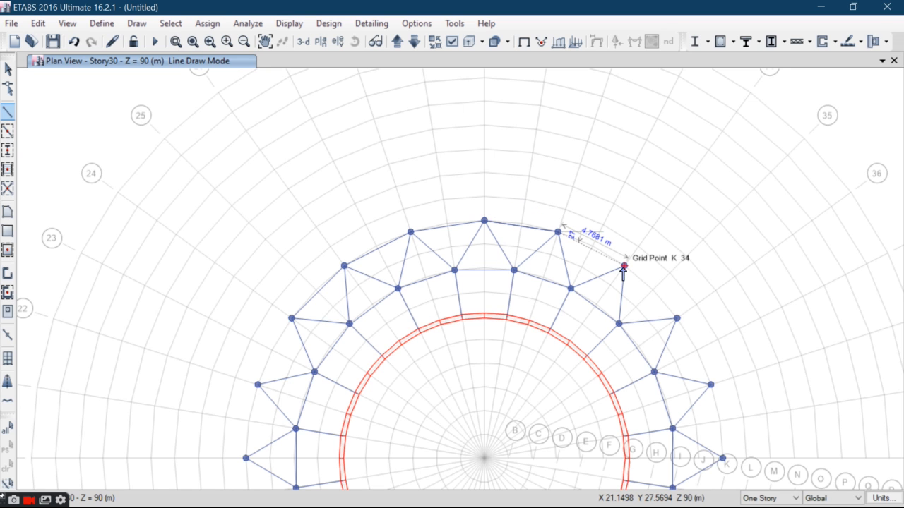
{"action": "left_click", "coordinate": [624, 265]}
{"action": "left_click", "coordinate": [676, 318]}
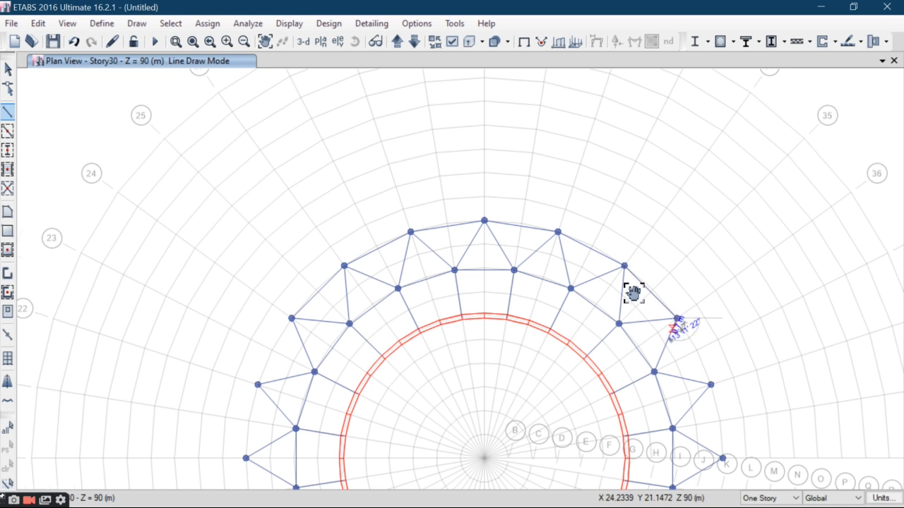
{"action": "middle_click_drag", "start_coordinate": [631, 288], "coordinate": [660, 259]}
{"action": "left_click", "coordinate": [630, 252]}
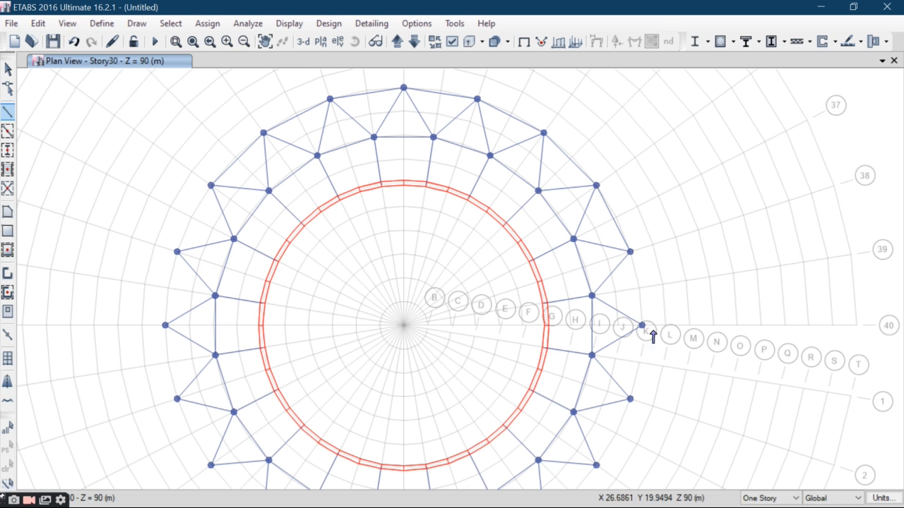
Continue the outer ring beams from K 38 through the columns at K 40, K 2 and K 4 to K 6
{"action": "left_click", "coordinate": [641, 326]}
{"action": "left_click", "coordinate": [629, 399]}
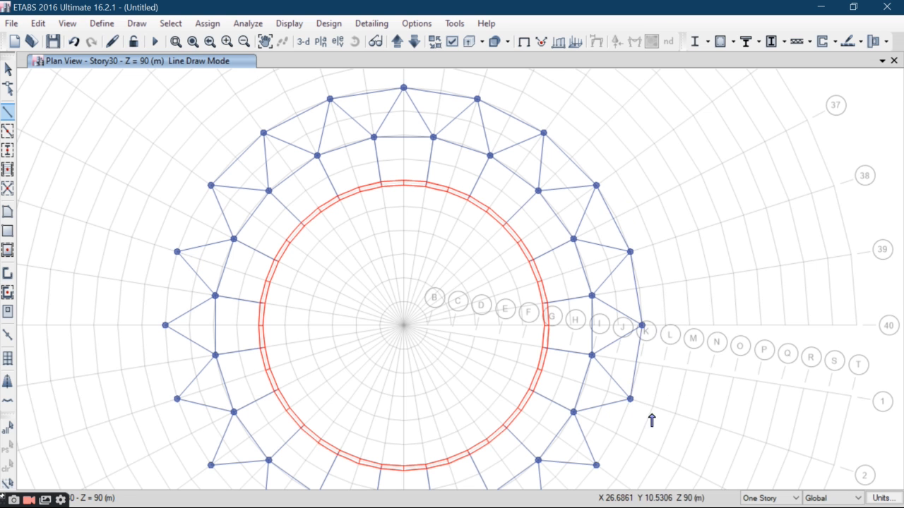
{"action": "middle_click_drag", "start_coordinate": [661, 409], "coordinate": [655, 256]}
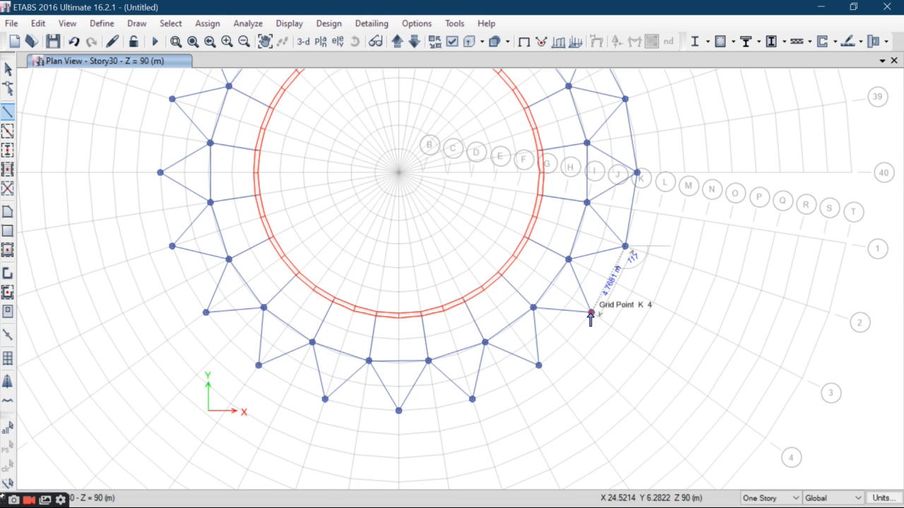
{"action": "left_click", "coordinate": [591, 313]}
{"action": "left_click", "coordinate": [539, 365]}
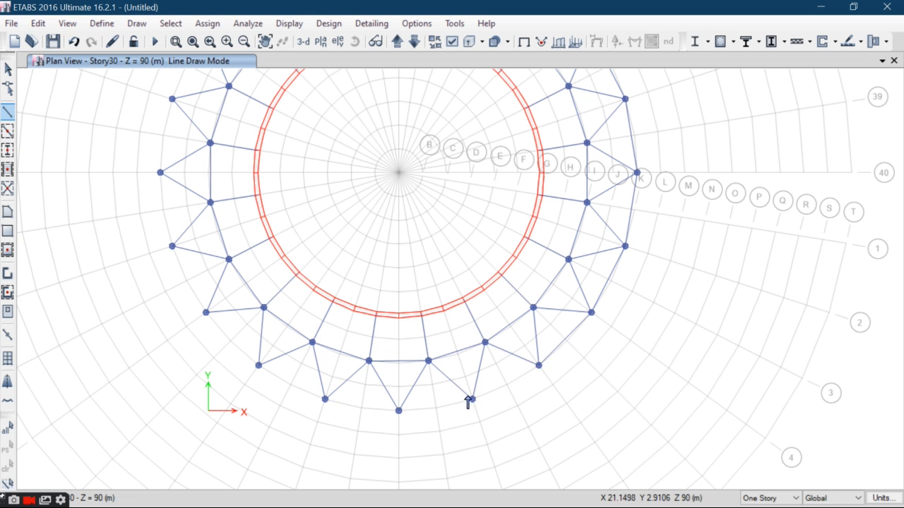
Continue the outer ring beams from K 6 through the columns at K 8, K 10, K 12, K 14 and K 16 to K 18
{"action": "left_click", "coordinate": [472, 400]}
{"action": "left_click", "coordinate": [399, 410]}
{"action": "left_click", "coordinate": [325, 398]}
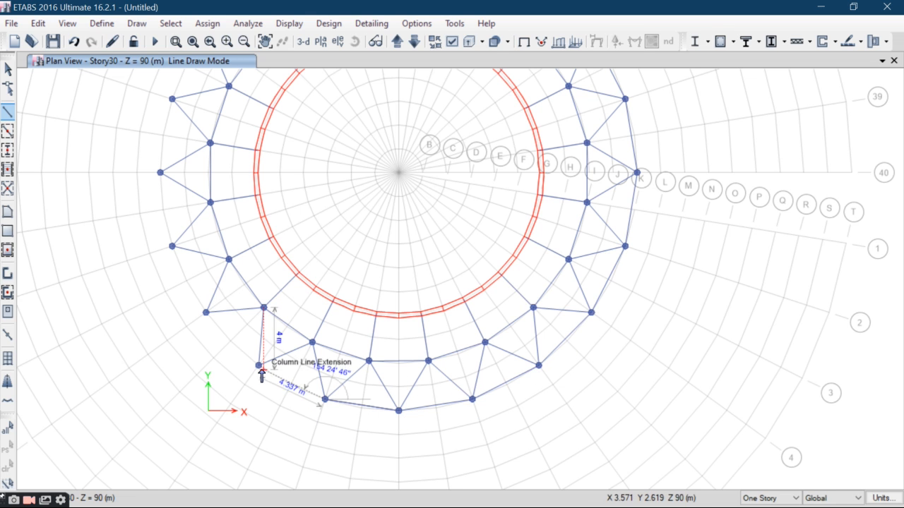
{"action": "left_click", "coordinate": [259, 366]}
{"action": "left_click", "coordinate": [205, 312]}
{"action": "left_click", "coordinate": [171, 247]}
Close the outer beam ring from K 18 through the columns at K 20 and K 22 to K 24
{"action": "middle_click_drag", "start_coordinate": [173, 227], "coordinate": [271, 309]}
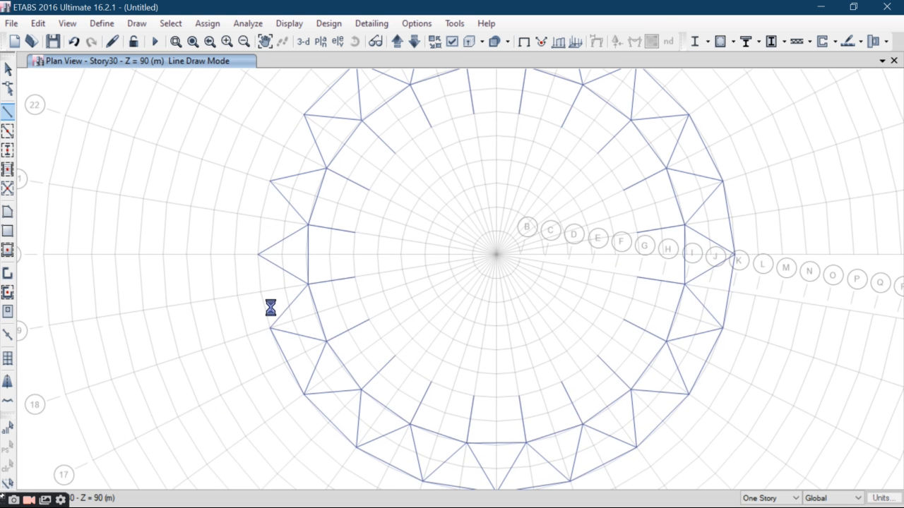
{"action": "left_click", "coordinate": [258, 255]}
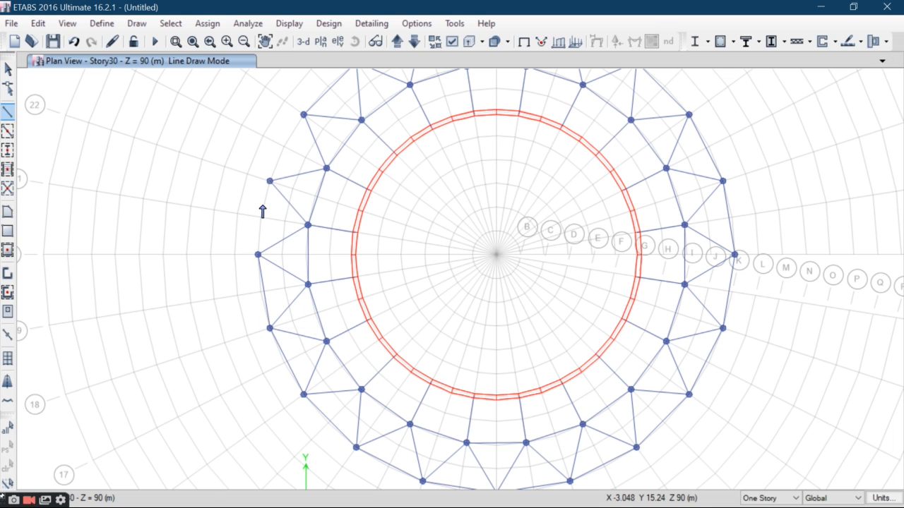
{"action": "left_click", "coordinate": [270, 181]}
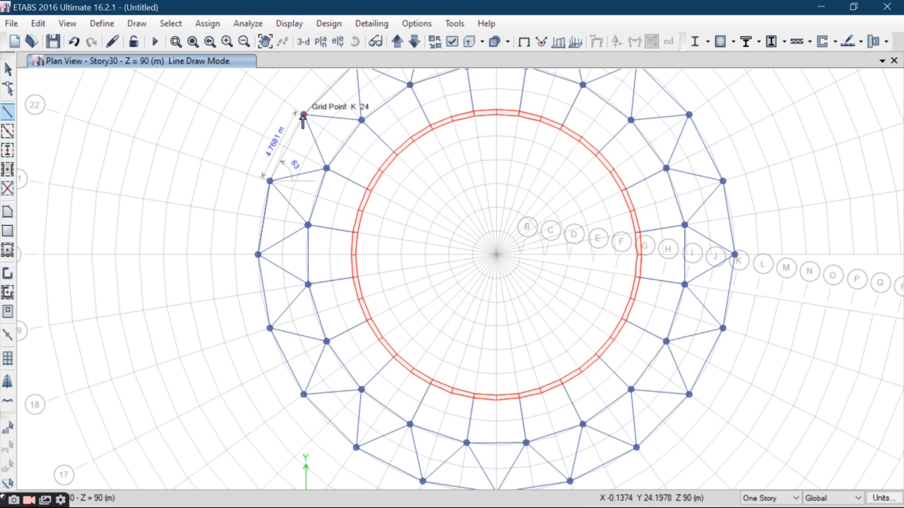
{"action": "double_click", "coordinate": [302, 117]}
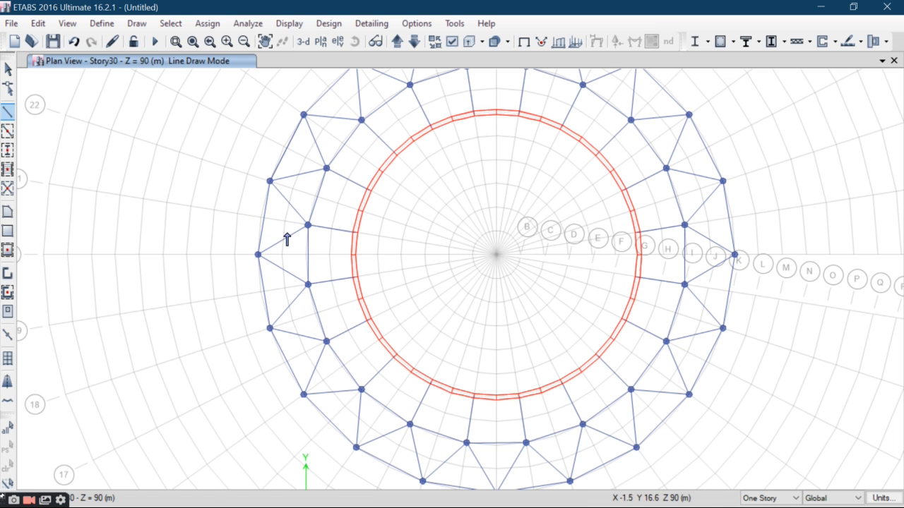
{"action": "scroll", "coordinate": [287, 240], "scroll_direction": "down", "scroll_amount": 5}
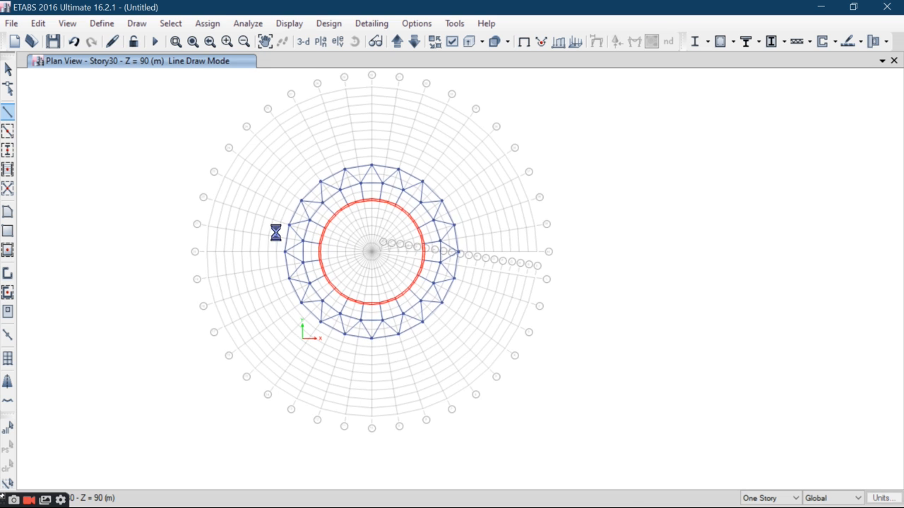
Open Extrude Joints to Frames for a radial extrusion with a 5 degree angle and 20 increments
{"action": "scroll", "coordinate": [275, 233], "scroll_direction": "up", "scroll_amount": 3}
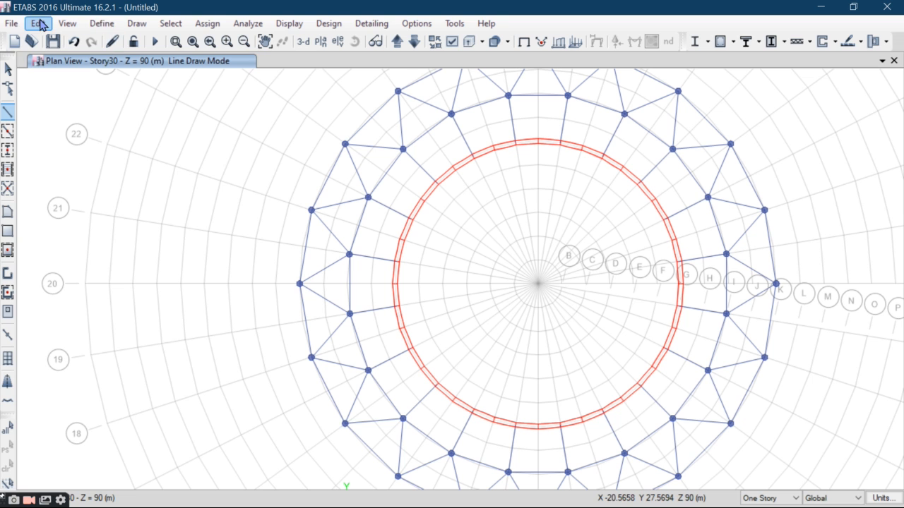
{"action": "left_click", "coordinate": [39, 24]}
{"action": "mouse_move", "coordinate": [107, 264]}
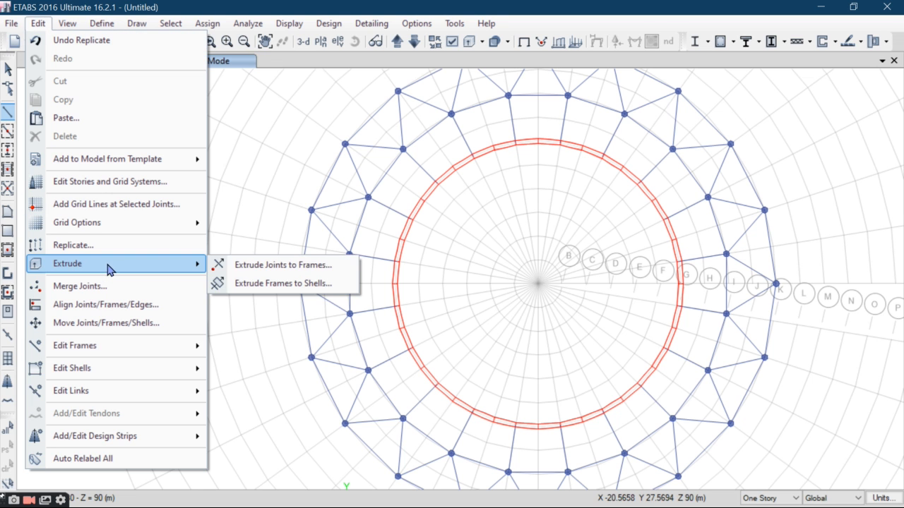
{"action": "left_click", "coordinate": [276, 266]}
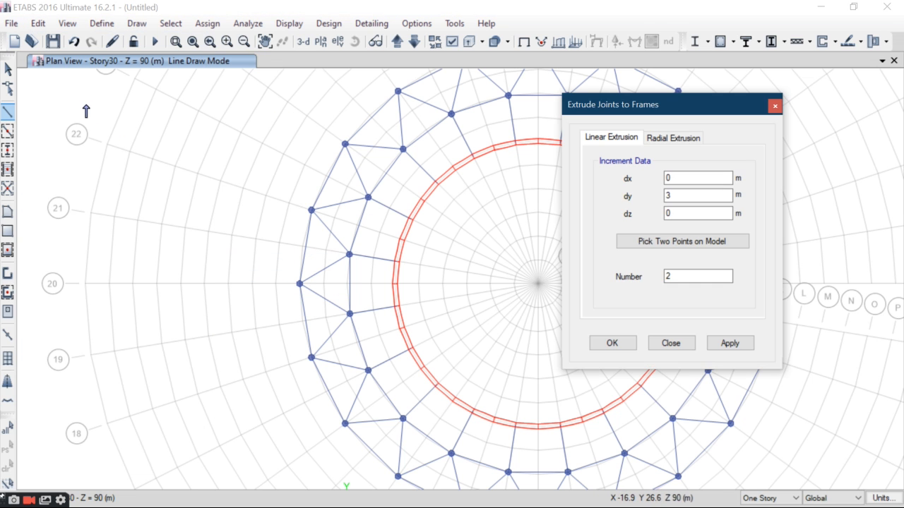
{"action": "left_click", "coordinate": [8, 69]}
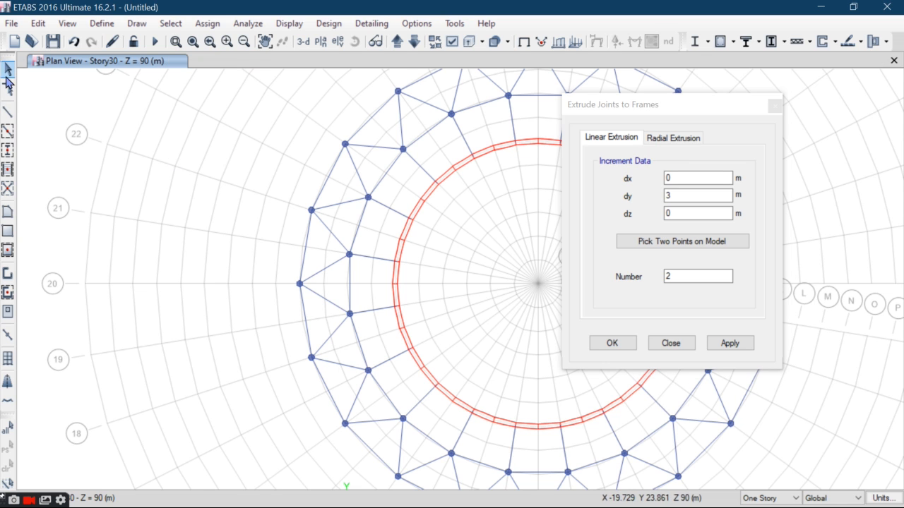
{"action": "left_click_drag", "start_coordinate": [703, 104], "coordinate": [700, 85]}
{"action": "left_click", "coordinate": [673, 118]}
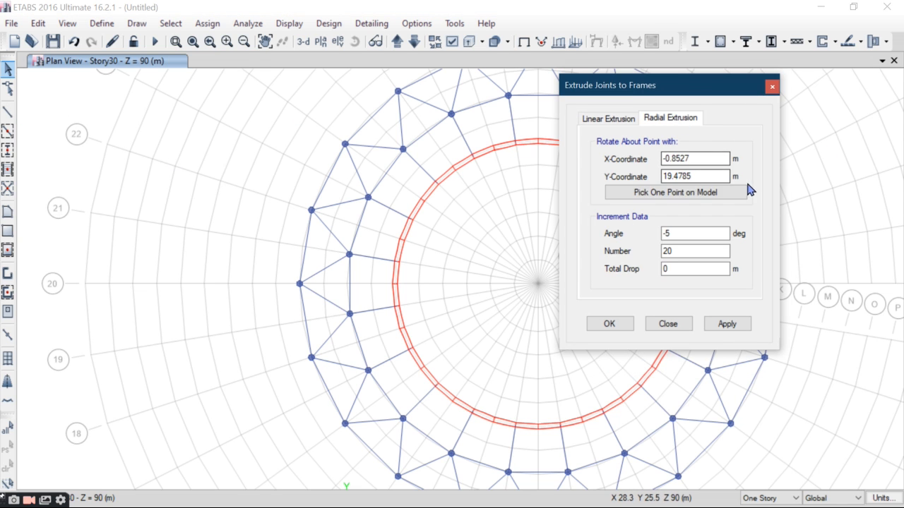
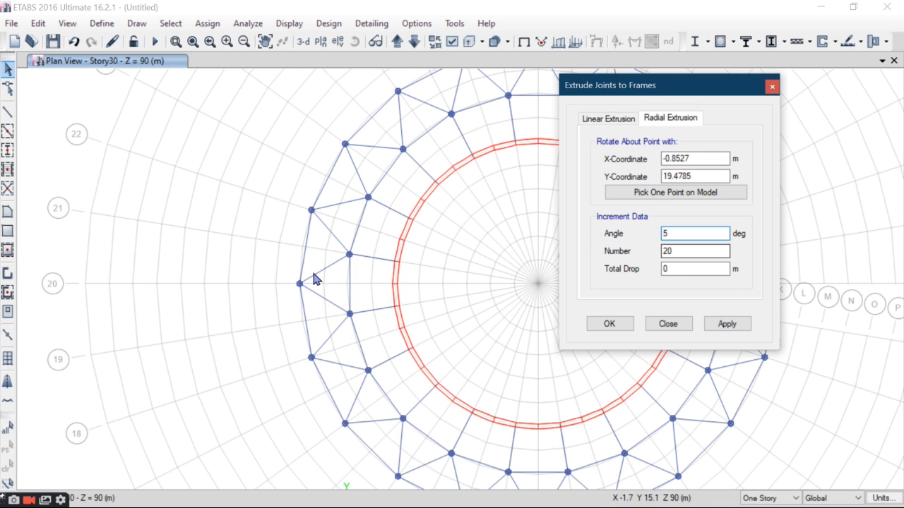
Extrude the outer ring joint at K 22 radially about K 20 into 20 frame segments at 5 degree increments
{"action": "left_click", "coordinate": [313, 211]}
{"action": "left_click", "coordinate": [676, 195]}
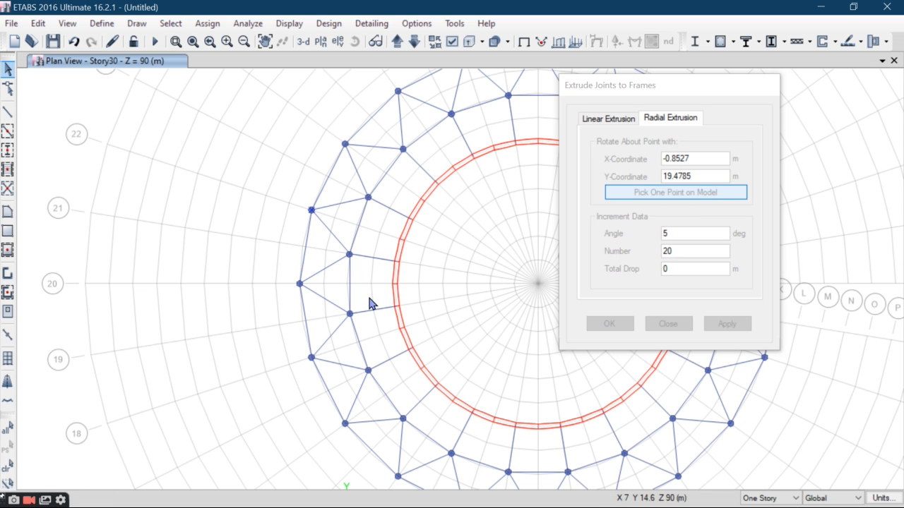
{"action": "left_click", "coordinate": [300, 285]}
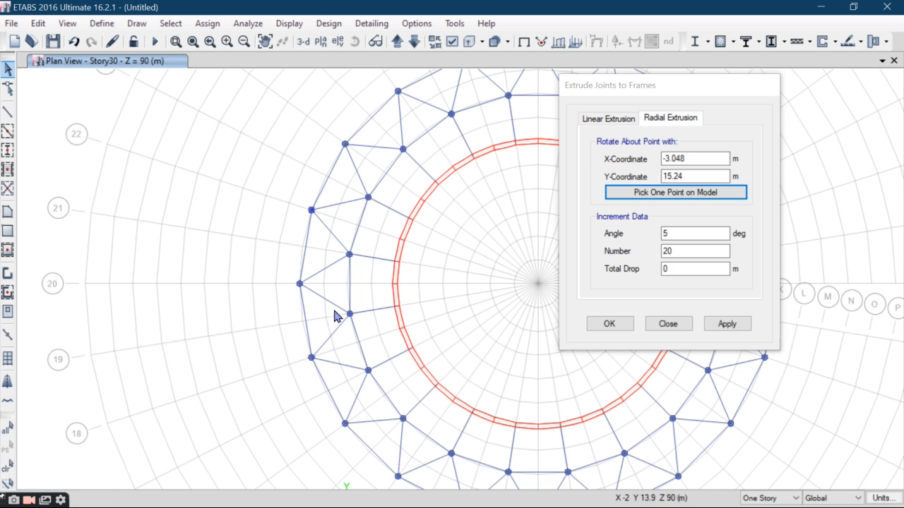
{"action": "left_click", "coordinate": [722, 330]}
{"action": "scroll", "coordinate": [458, 296], "scroll_direction": "down", "scroll_amount": 4}
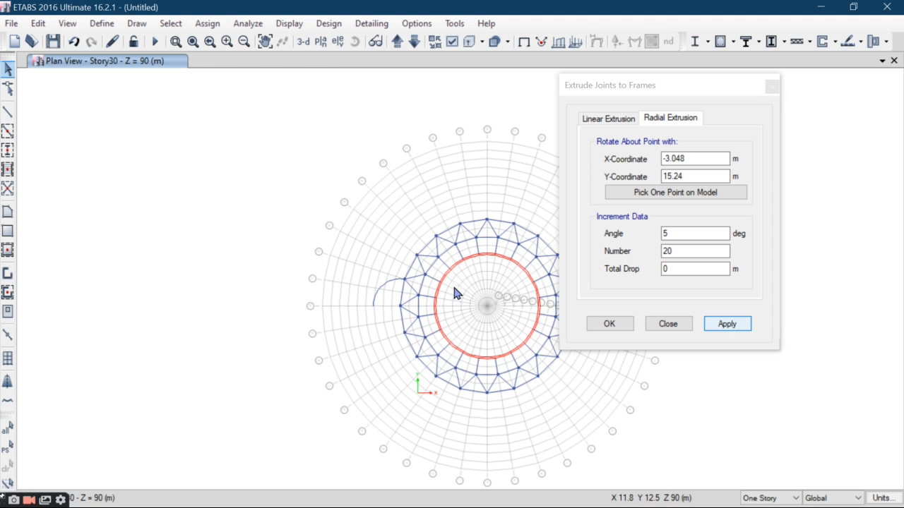
{"action": "scroll", "coordinate": [435, 315], "scroll_direction": "up", "scroll_amount": 4}
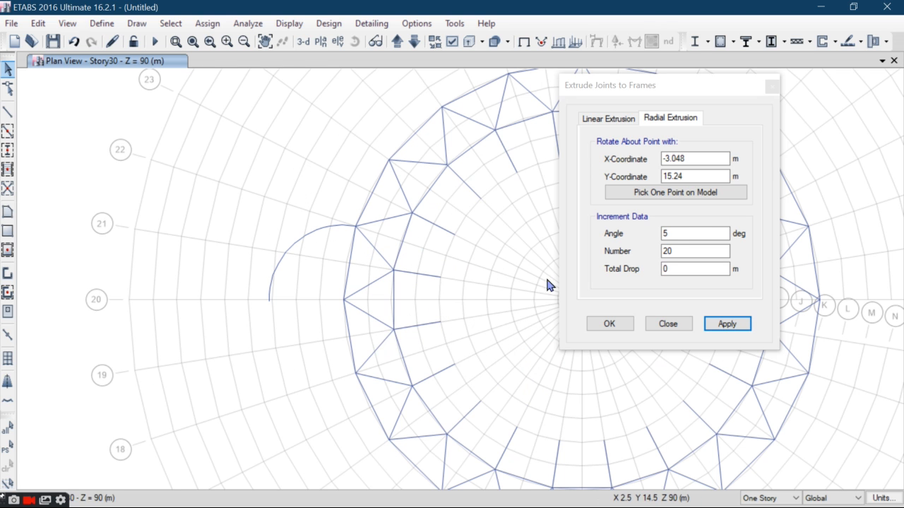
Extrude the joint at K 16 radially about K 20 into 20 frame segments at -5 degree increments
{"action": "double_click", "coordinate": [674, 233]}
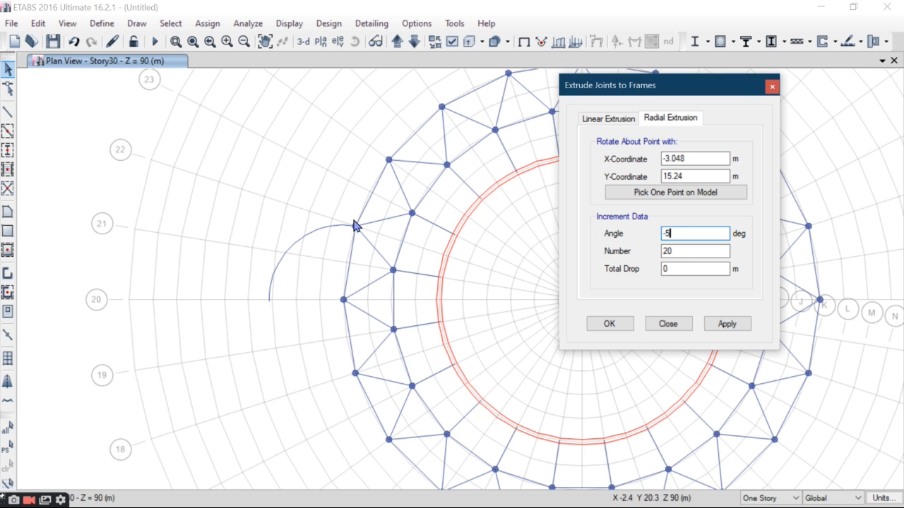
{"action": "left_click", "coordinate": [389, 441]}
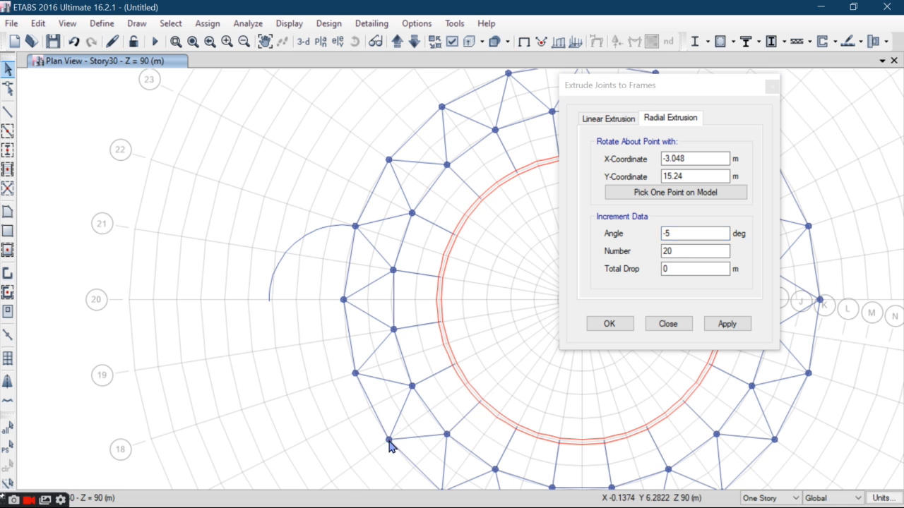
{"action": "left_click", "coordinate": [680, 198]}
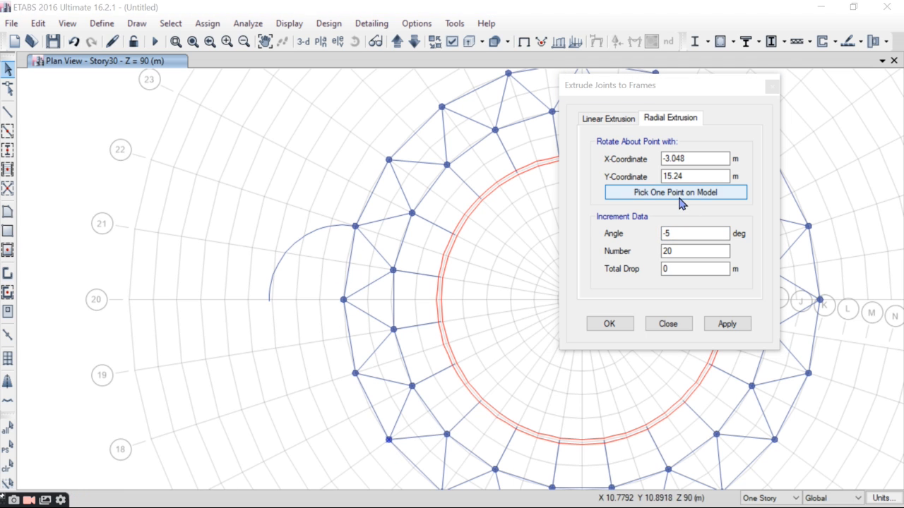
{"action": "left_click", "coordinate": [344, 299]}
{"action": "left_click", "coordinate": [728, 324]}
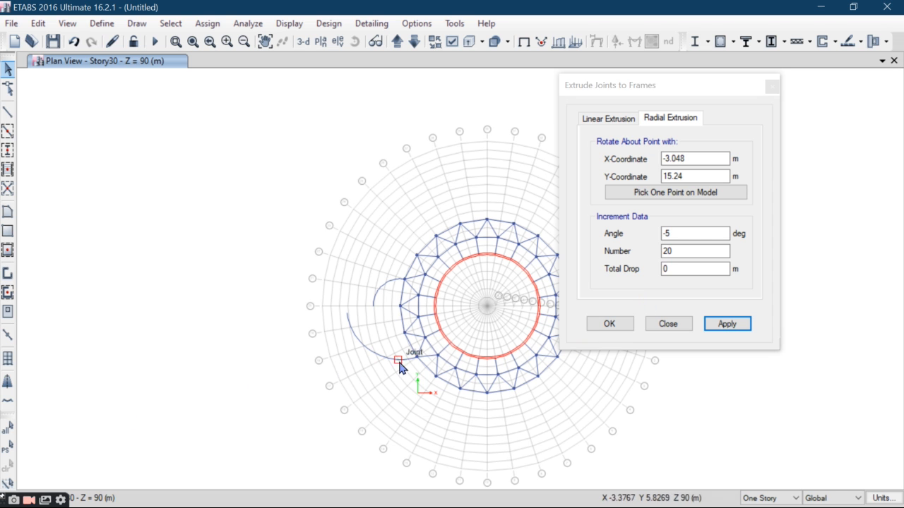
{"action": "scroll", "coordinate": [419, 317], "scroll_direction": "up", "scroll_amount": 3}
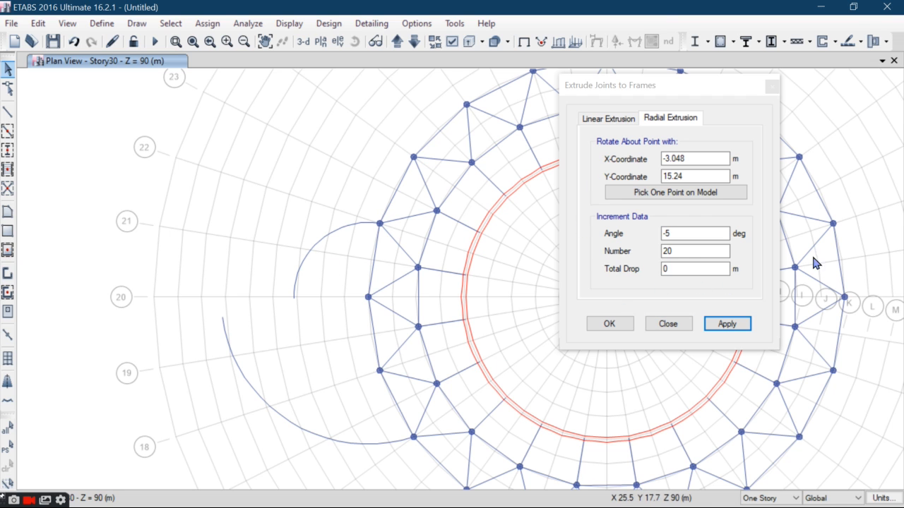
Extrude the joint at K 22 radially about K 18 into 20 segments at 5 degree increments and close the dialog
{"action": "left_click", "coordinate": [571, 264]}
{"action": "double_click", "coordinate": [675, 231]}
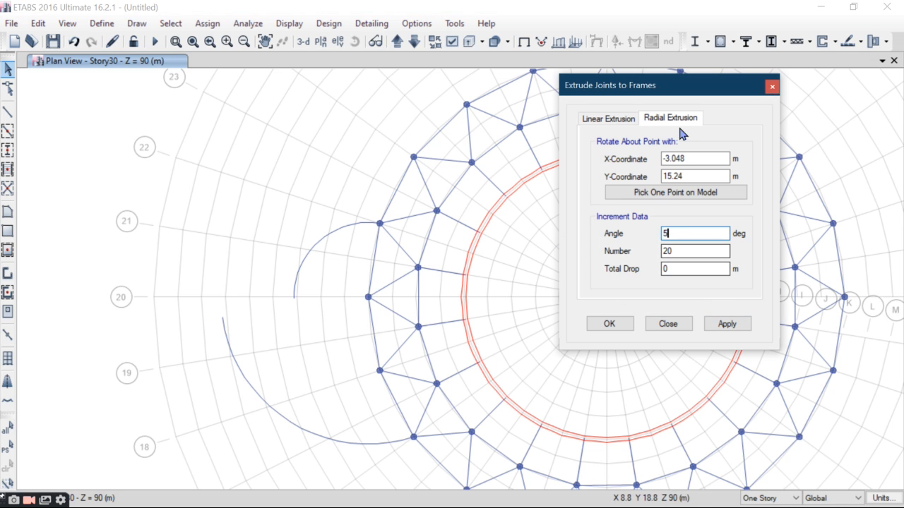
{"action": "left_click_drag", "start_coordinate": [699, 84], "coordinate": [689, 57]}
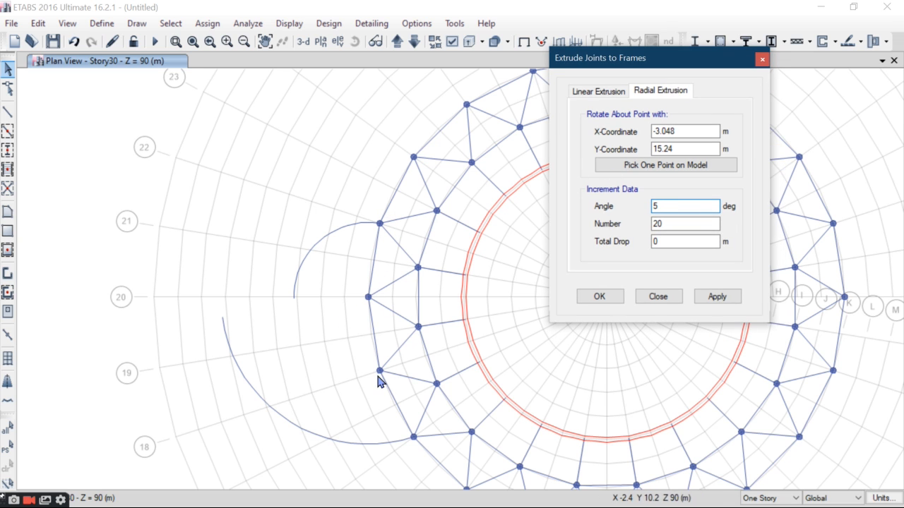
{"action": "left_click", "coordinate": [379, 225]}
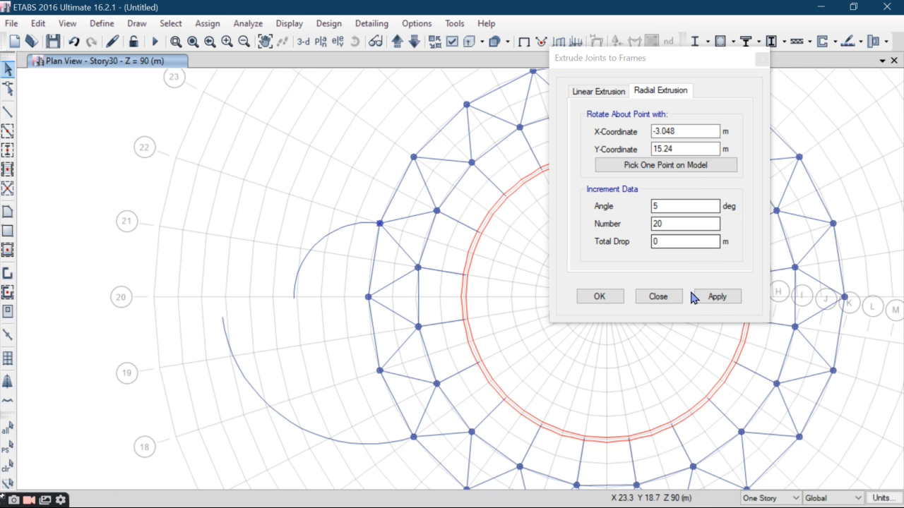
{"action": "left_click", "coordinate": [650, 170]}
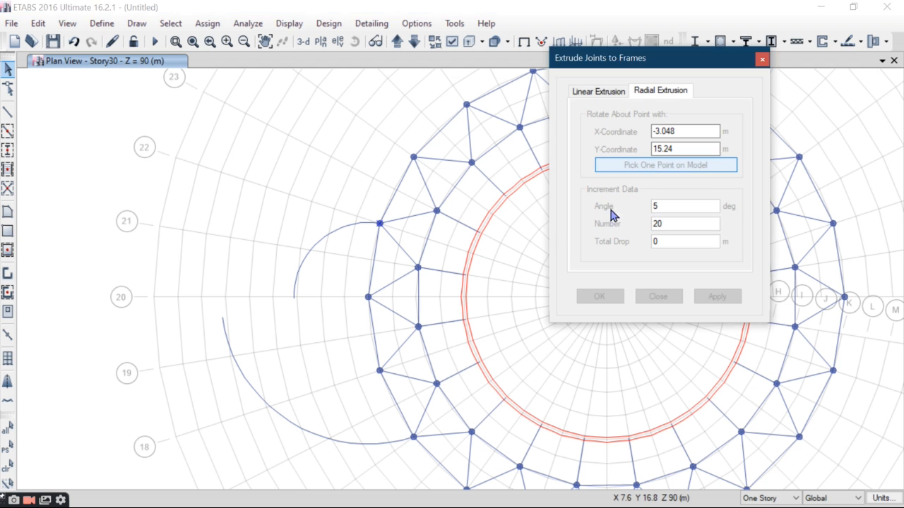
{"action": "left_click", "coordinate": [379, 371]}
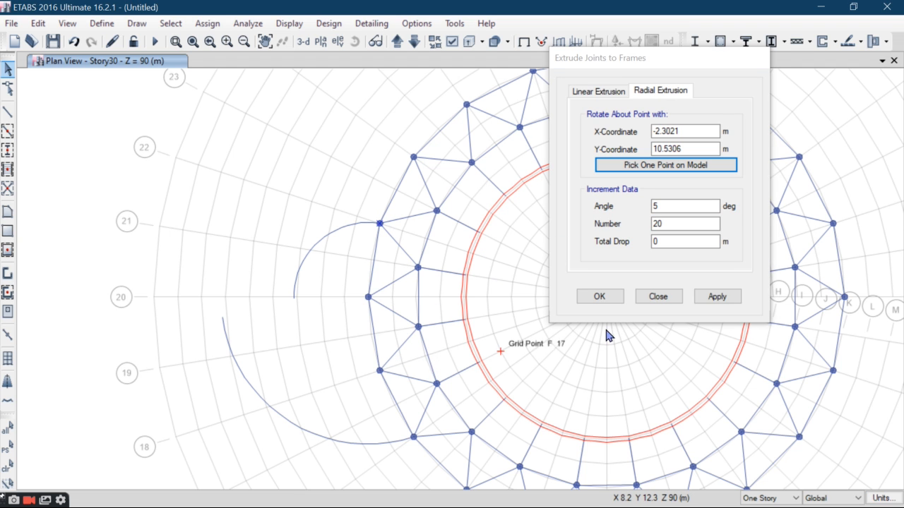
{"action": "left_click", "coordinate": [722, 297]}
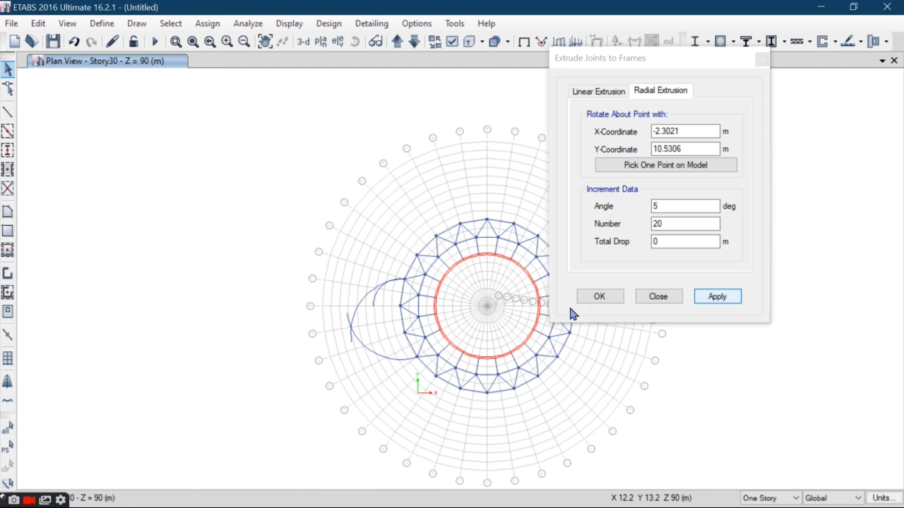
{"action": "key", "text": "Escape"}
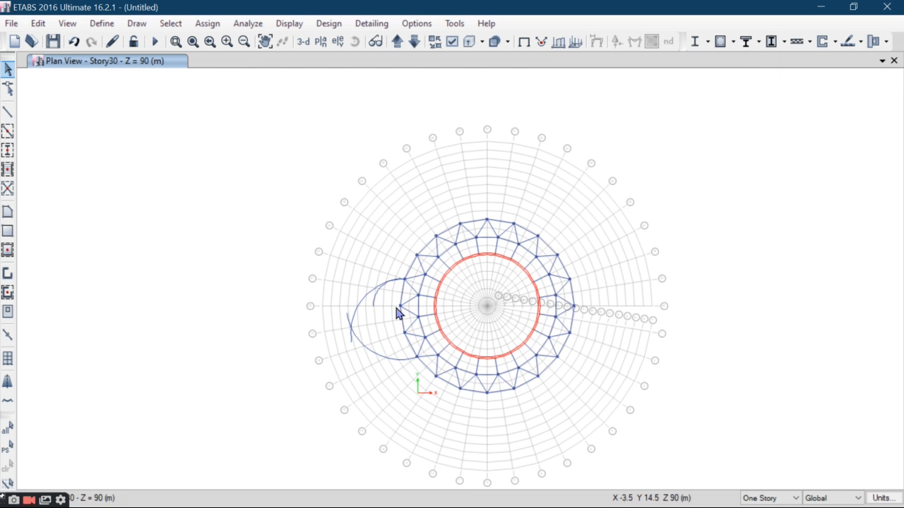
Delete all frame segments of the smaller curved beam extruded from K 22 about K 20
{"action": "scroll", "coordinate": [383, 314], "scroll_direction": "up", "scroll_amount": 4}
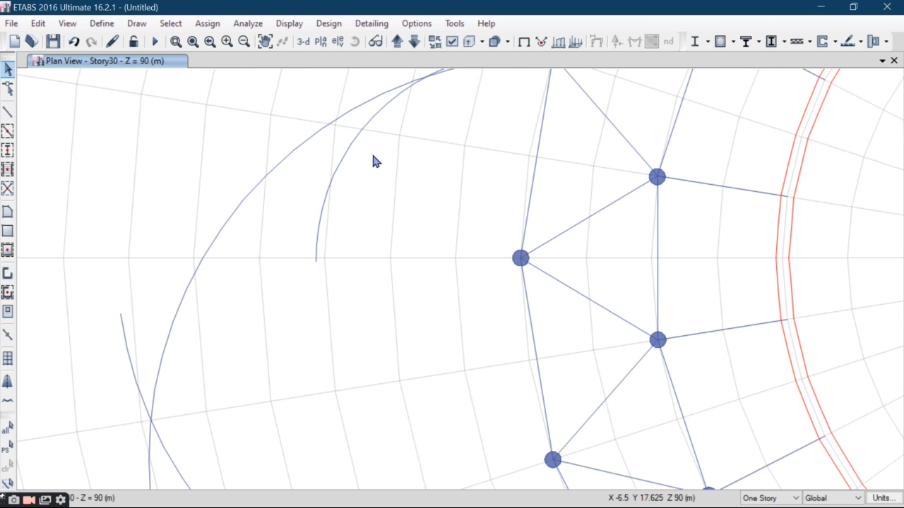
{"action": "left_click_drag", "start_coordinate": [400, 117], "coordinate": [360, 276]}
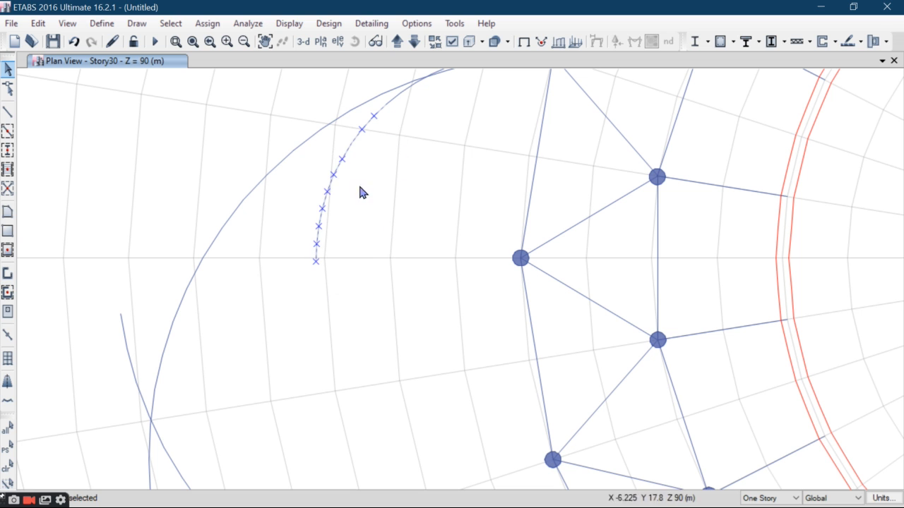
{"action": "scroll", "coordinate": [391, 250], "scroll_direction": "up", "scroll_amount": 2}
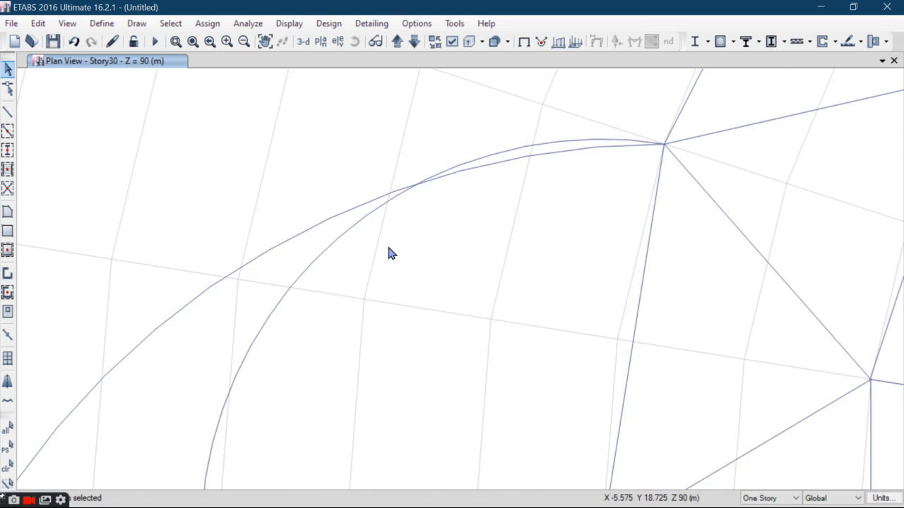
{"action": "scroll", "coordinate": [392, 253], "scroll_direction": "up", "scroll_amount": 1}
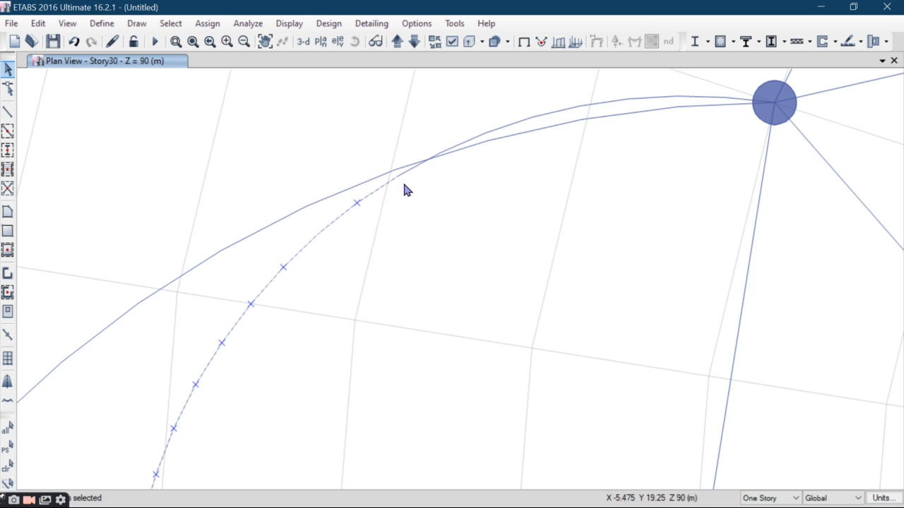
{"action": "scroll", "coordinate": [411, 179], "scroll_direction": "up", "scroll_amount": 1}
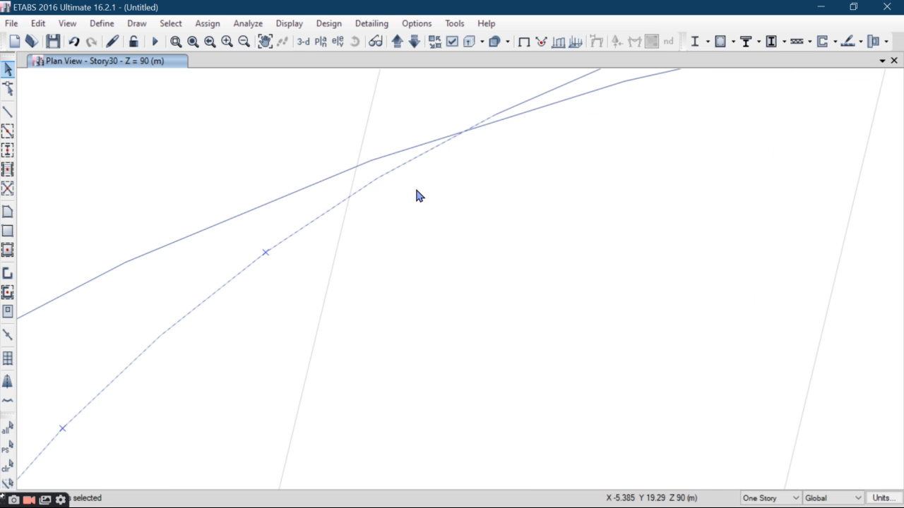
{"action": "middle_click_drag", "start_coordinate": [417, 195], "coordinate": [364, 295]}
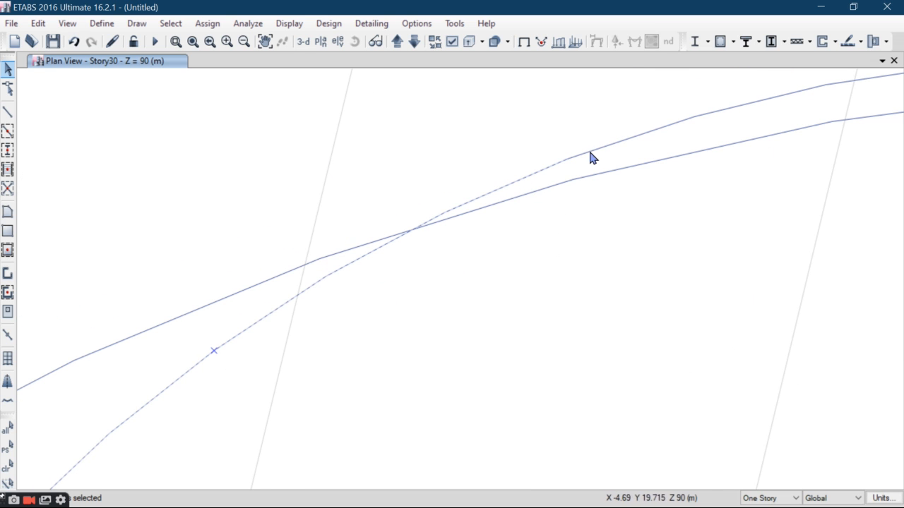
{"action": "middle_click_drag", "start_coordinate": [533, 187], "coordinate": [363, 377]}
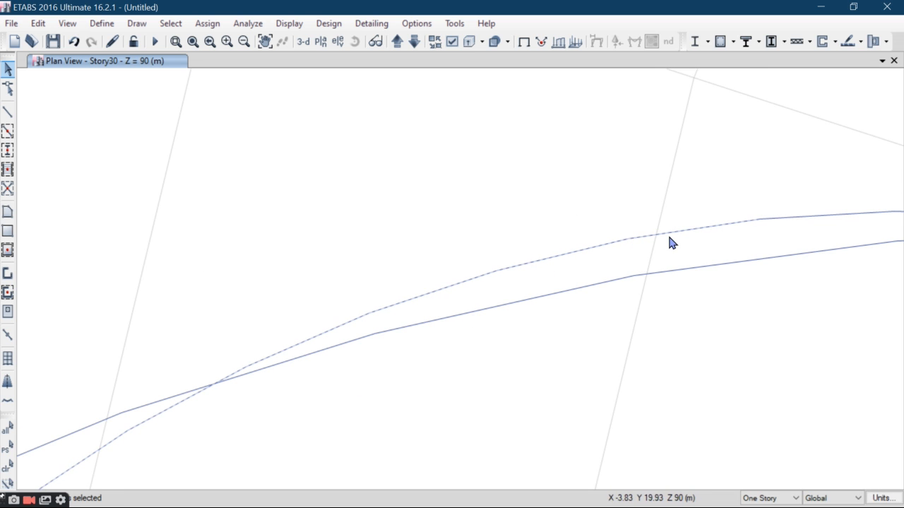
{"action": "scroll", "coordinate": [551, 262], "scroll_direction": "down", "scroll_amount": 2}
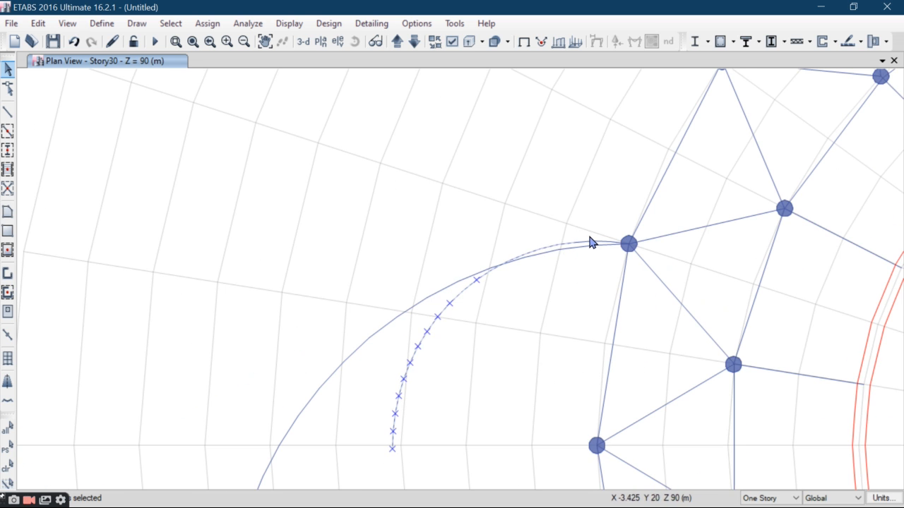
{"action": "scroll", "coordinate": [593, 247], "scroll_direction": "up", "scroll_amount": 2}
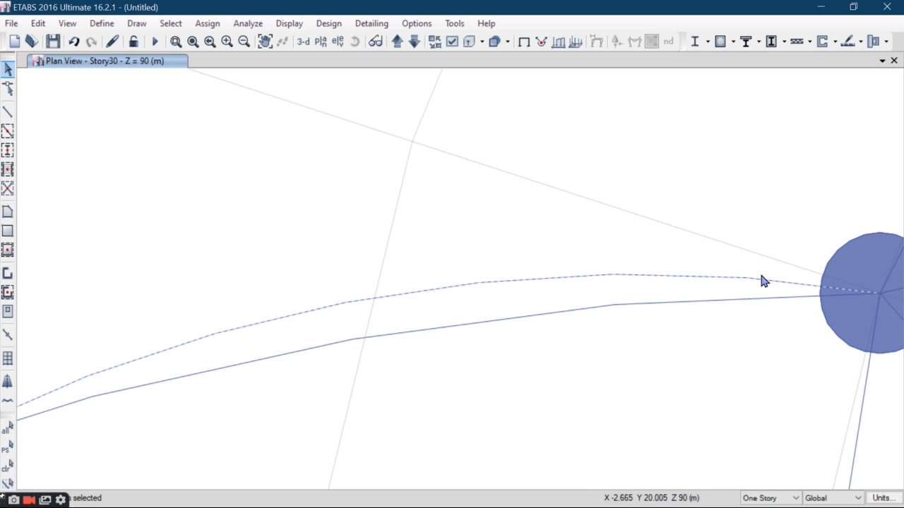
{"action": "left_click", "coordinate": [38, 24]}
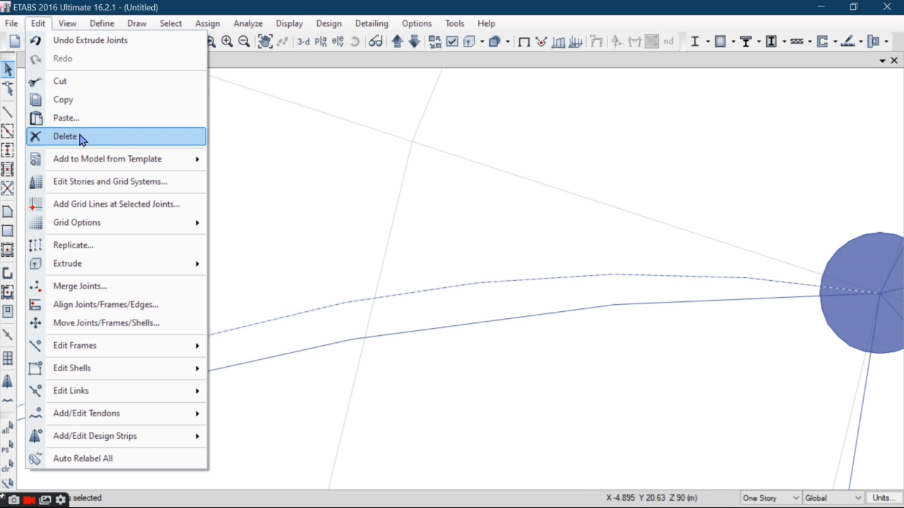
{"action": "left_click", "coordinate": [79, 135]}
Delete the frame segments of the two curved beams from K 22 and K 16 that extend beyond their crossing
{"action": "scroll", "coordinate": [460, 268], "scroll_direction": "down", "scroll_amount": 3}
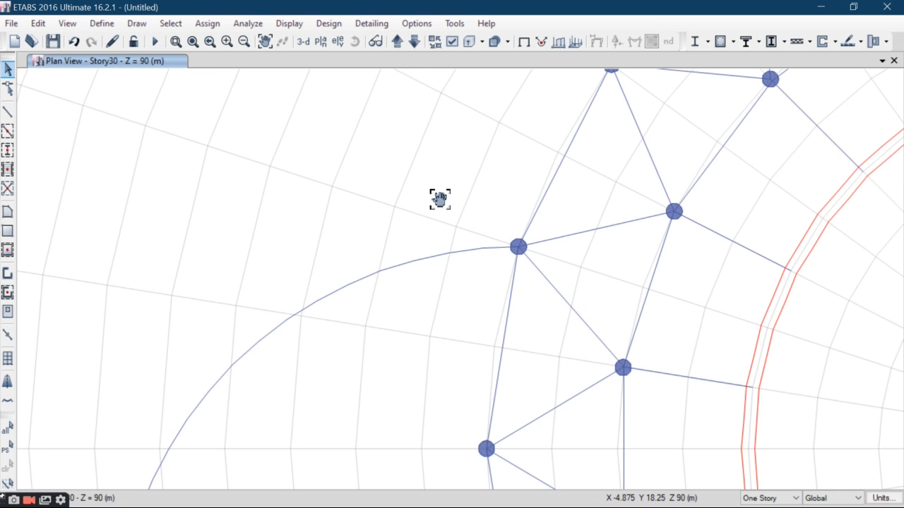
{"action": "scroll", "coordinate": [188, 388], "scroll_direction": "down", "scroll_amount": 2}
{"action": "scroll", "coordinate": [324, 304], "scroll_direction": "up", "scroll_amount": 5}
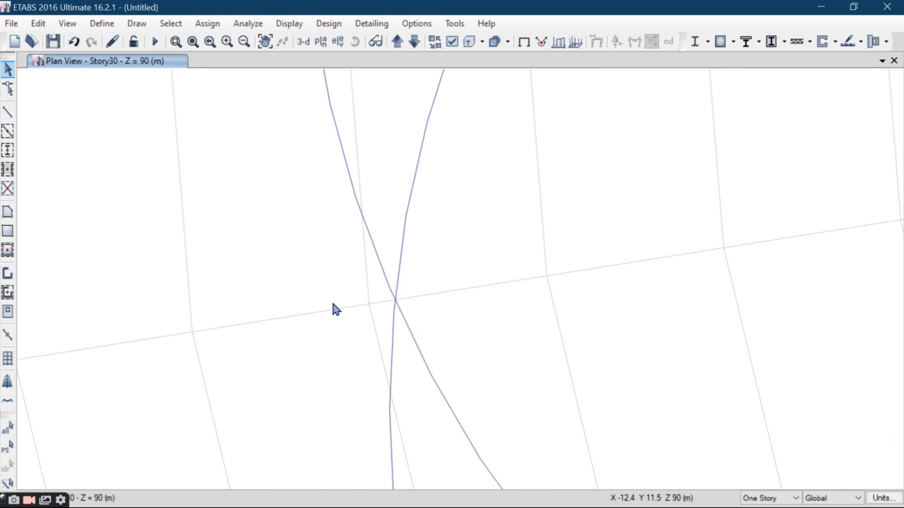
{"action": "left_click_drag", "start_coordinate": [406, 379], "coordinate": [346, 457]}
{"action": "left_click_drag", "start_coordinate": [372, 156], "coordinate": [305, 286]}
{"action": "scroll", "coordinate": [339, 272], "scroll_direction": "up", "scroll_amount": 4}
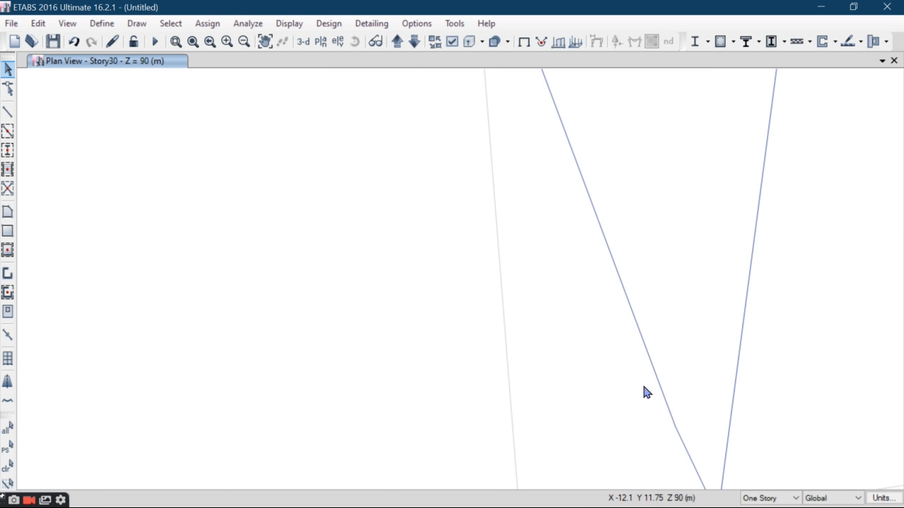
{"action": "scroll", "coordinate": [536, 349], "scroll_direction": "down", "scroll_amount": 3}
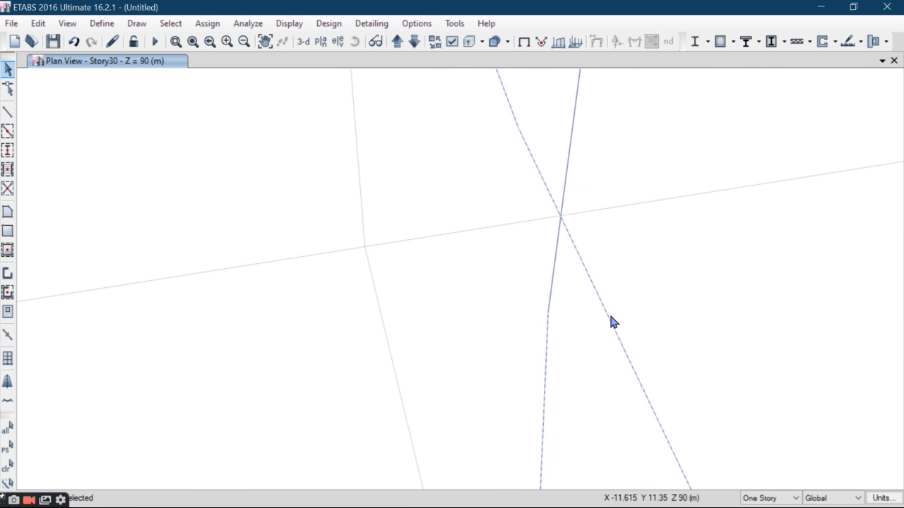
{"action": "scroll", "coordinate": [461, 290], "scroll_direction": "down", "scroll_amount": 2}
{"action": "middle_click_drag", "start_coordinate": [416, 309], "coordinate": [423, 87]}
{"action": "scroll", "coordinate": [410, 136], "scroll_direction": "down", "scroll_amount": 3}
{"action": "left_click_drag", "start_coordinate": [409, 100], "coordinate": [367, 175]}
{"action": "left_click_drag", "start_coordinate": [440, 282], "coordinate": [406, 332]}
{"action": "left_click", "coordinate": [37, 24]}
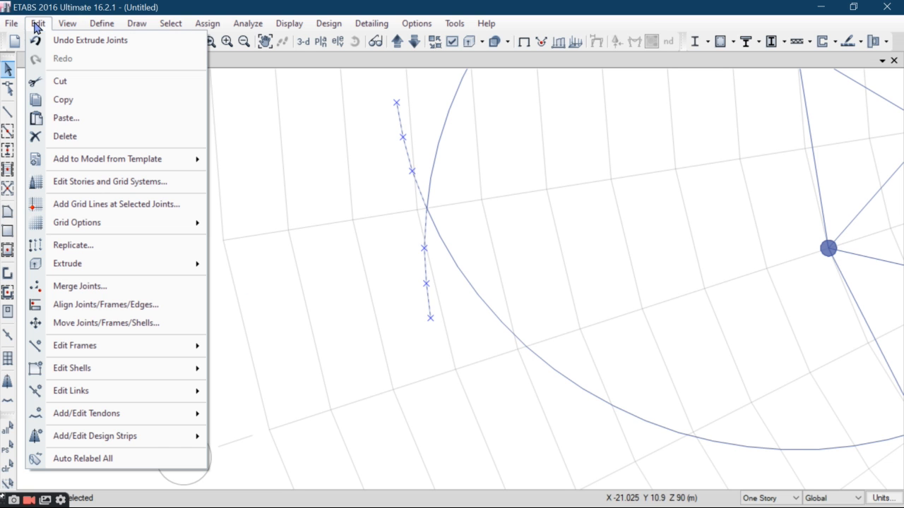
{"action": "left_click", "coordinate": [56, 135]}
{"action": "scroll", "coordinate": [424, 219], "scroll_direction": "up", "scroll_amount": 4}
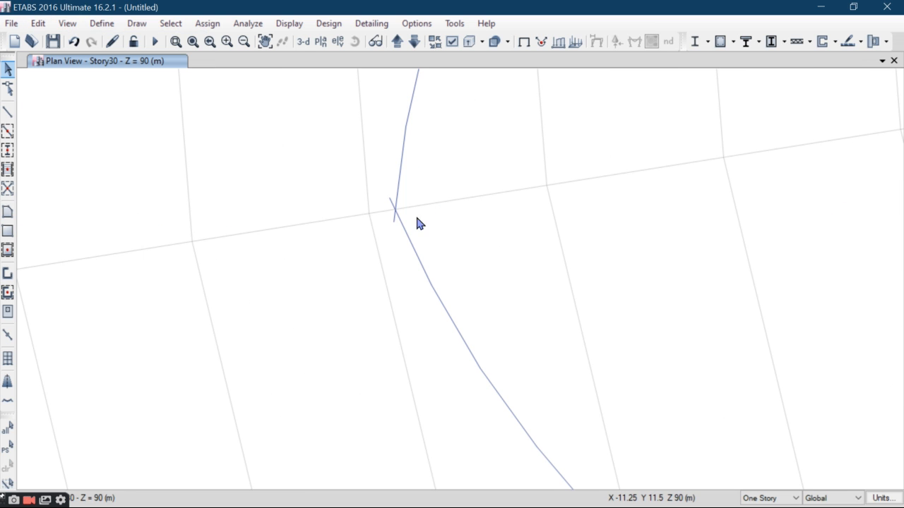
{"action": "left_click", "coordinate": [7, 90]}
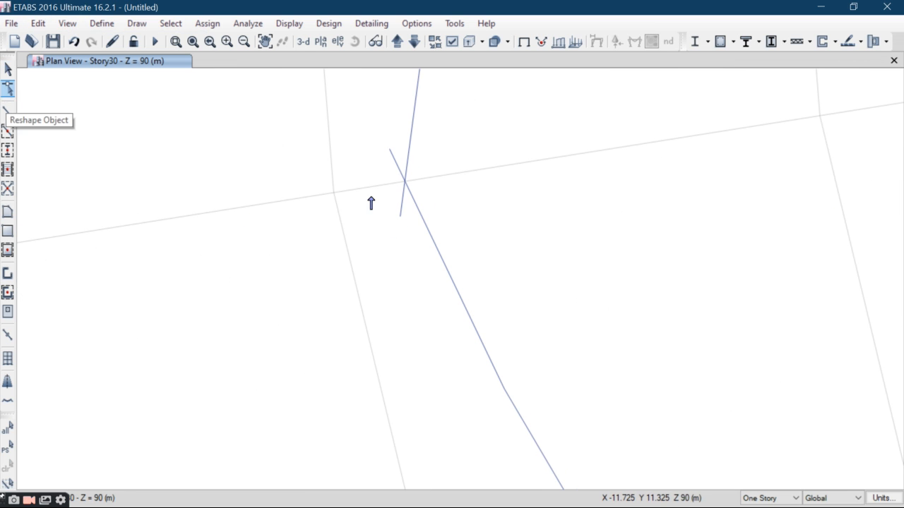
{"action": "left_click", "coordinate": [369, 196]}
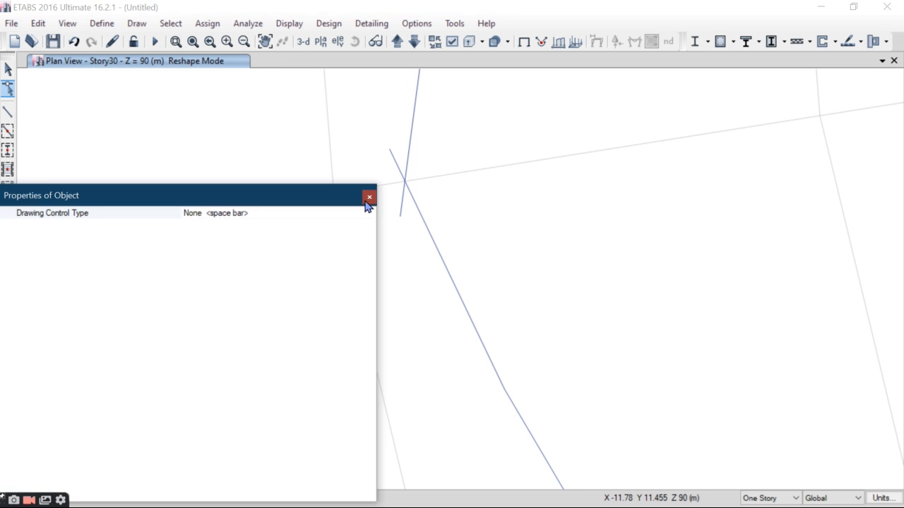
{"action": "left_click", "coordinate": [8, 70]}
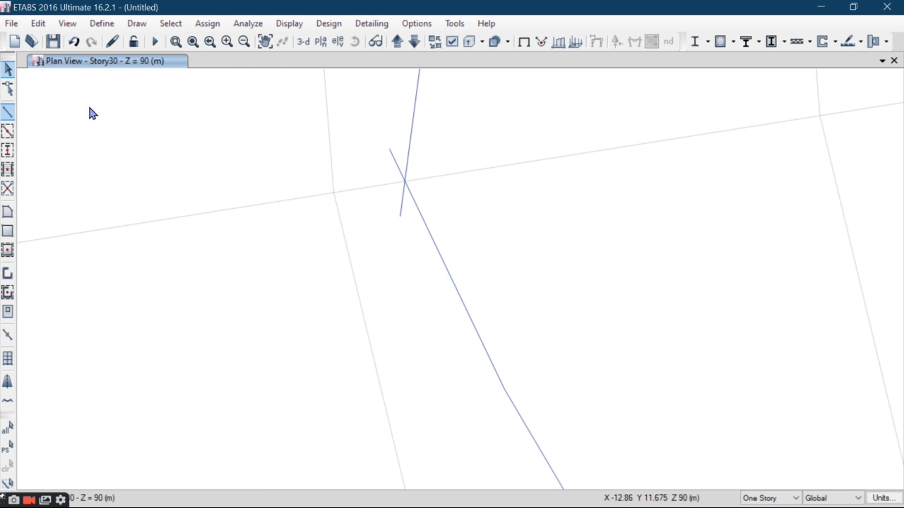
Divide the two crossing curved-beam segments at their intersection with selected frames and joints, and delete the two overhanging end pieces
{"action": "left_click_drag", "start_coordinate": [456, 137], "coordinate": [325, 309]}
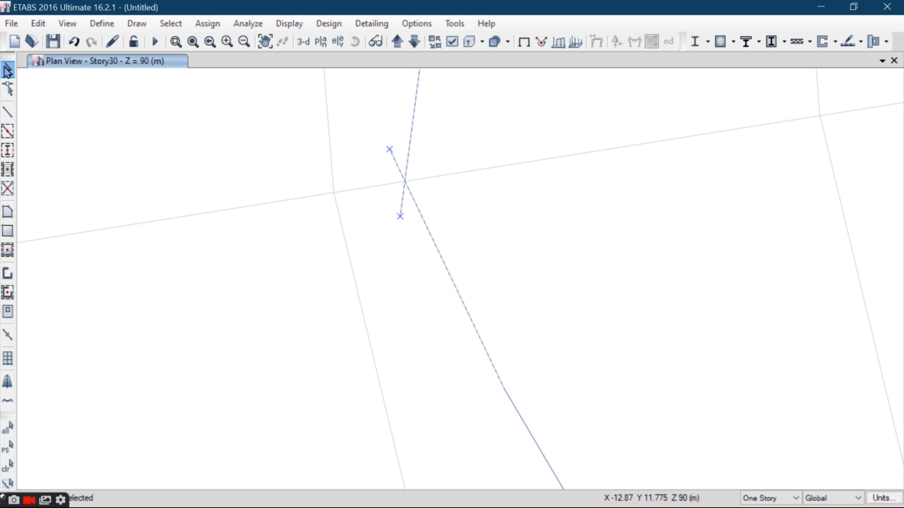
{"action": "left_click", "coordinate": [37, 23]}
{"action": "mouse_move", "coordinate": [107, 353]}
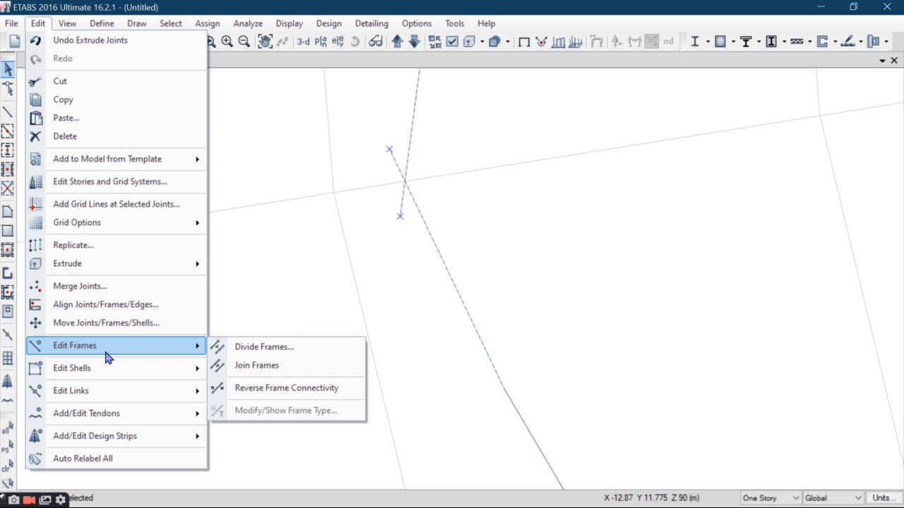
{"action": "left_click", "coordinate": [262, 347]}
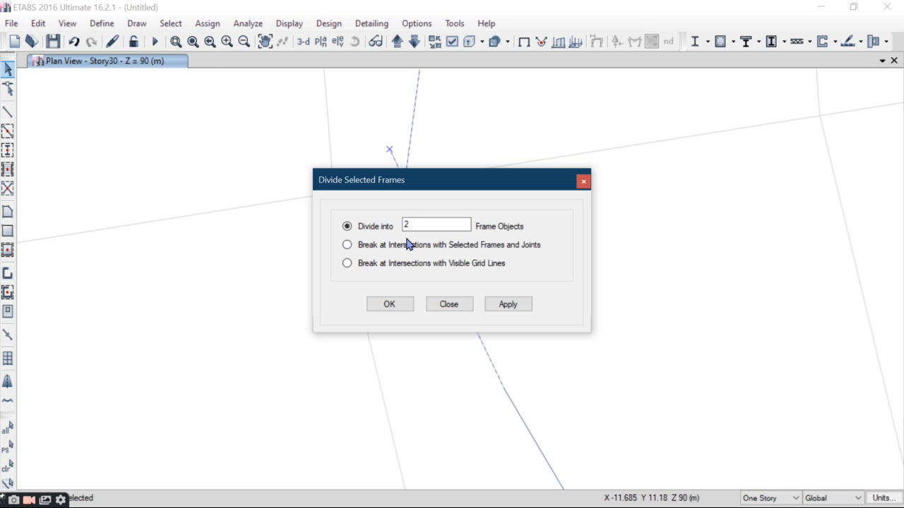
{"action": "left_click", "coordinate": [347, 245]}
{"action": "left_click", "coordinate": [385, 303]}
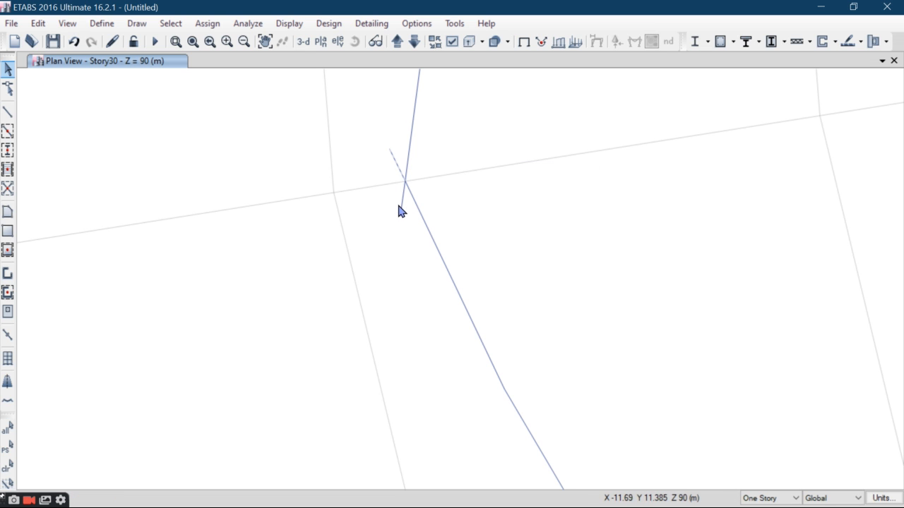
{"action": "left_click", "coordinate": [38, 24]}
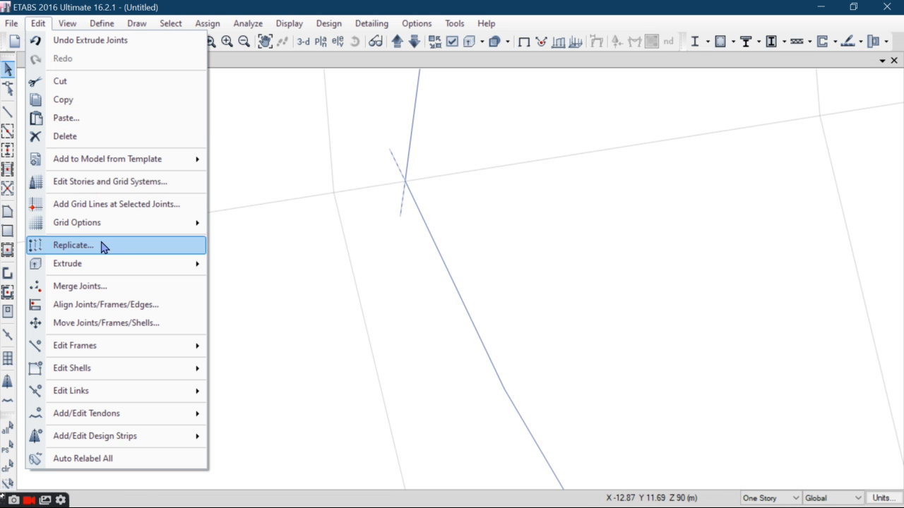
{"action": "left_click", "coordinate": [85, 137]}
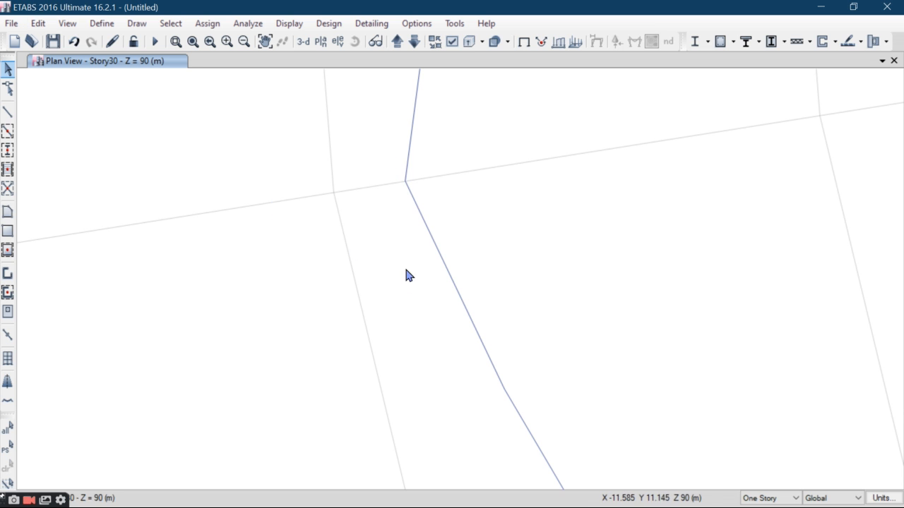
Select the segments of the trimmed curved beams, including those meeting the column at K 22
{"action": "scroll", "coordinate": [407, 275], "scroll_direction": "down", "scroll_amount": 8}
{"action": "scroll", "coordinate": [339, 268], "scroll_direction": "down", "scroll_amount": 3}
{"action": "scroll", "coordinate": [346, 289], "scroll_direction": "up", "scroll_amount": 6}
{"action": "middle_click_drag", "start_coordinate": [339, 269], "coordinate": [335, 347]}
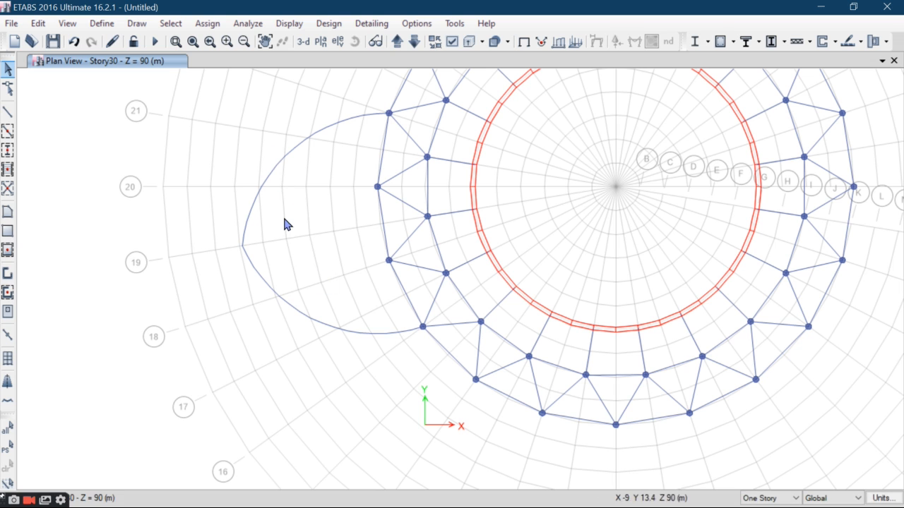
{"action": "left_click_drag", "start_coordinate": [281, 257], "coordinate": [363, 445]}
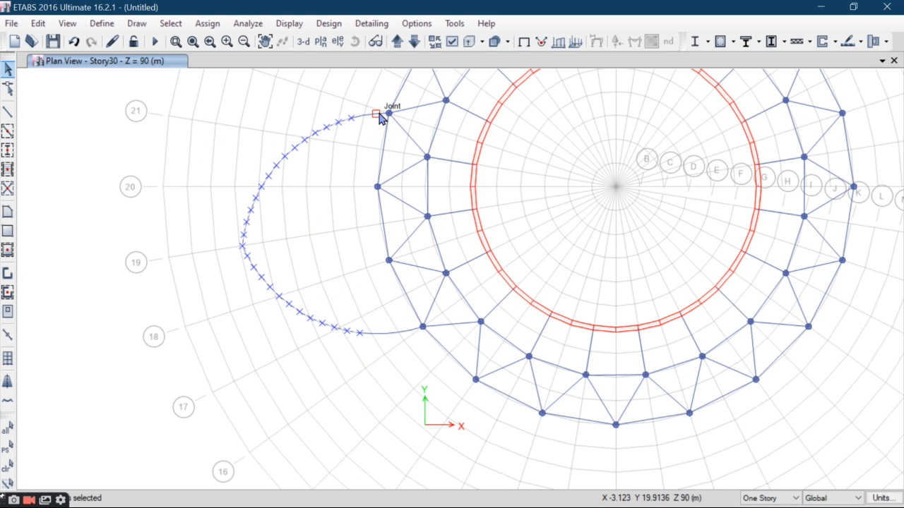
{"action": "scroll", "coordinate": [364, 115], "scroll_direction": "up", "scroll_amount": 3}
{"action": "left_click_drag", "start_coordinate": [407, 102], "coordinate": [371, 154]}
{"action": "left_click_drag", "start_coordinate": [359, 105], "coordinate": [318, 170]}
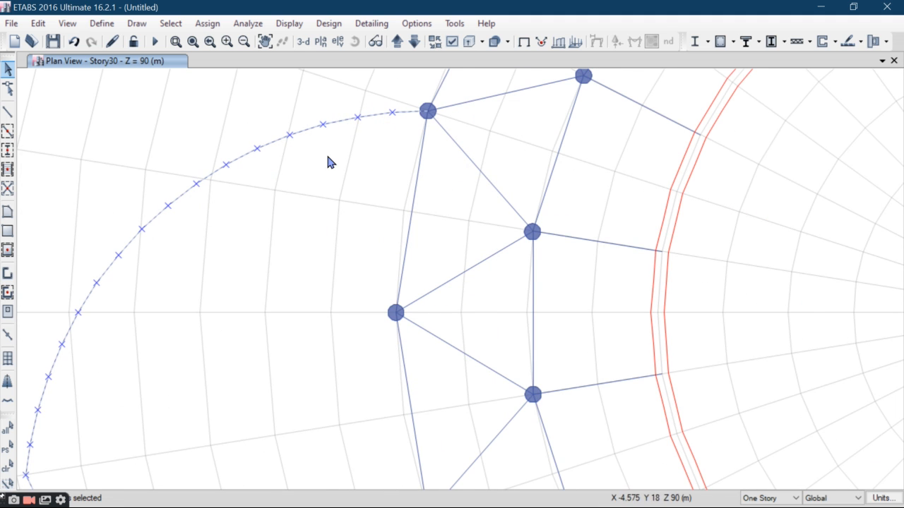
Add the remaining curved-beam segments near the column at K 16 to the selection and check the ends at both columns
{"action": "scroll", "coordinate": [329, 161], "scroll_direction": "down", "scroll_amount": 3}
{"action": "scroll", "coordinate": [377, 387], "scroll_direction": "up", "scroll_amount": 6}
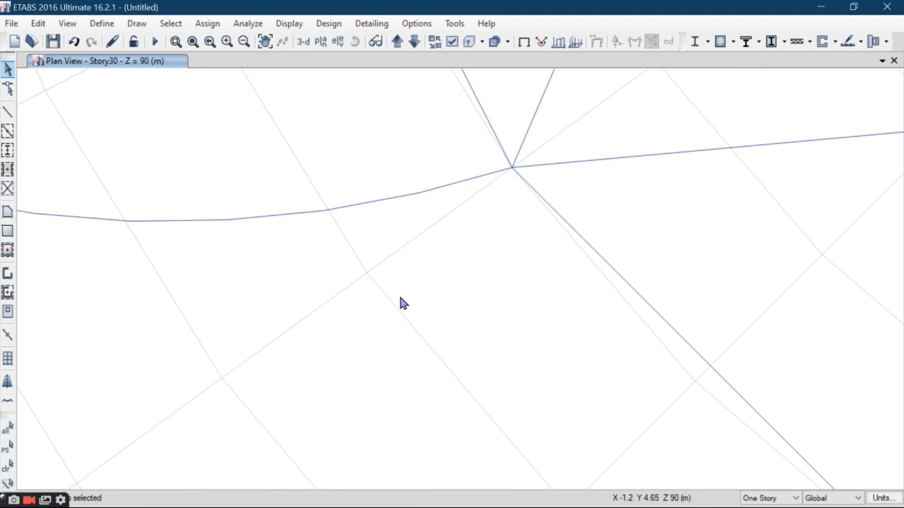
{"action": "left_click_drag", "start_coordinate": [478, 172], "coordinate": [341, 337]}
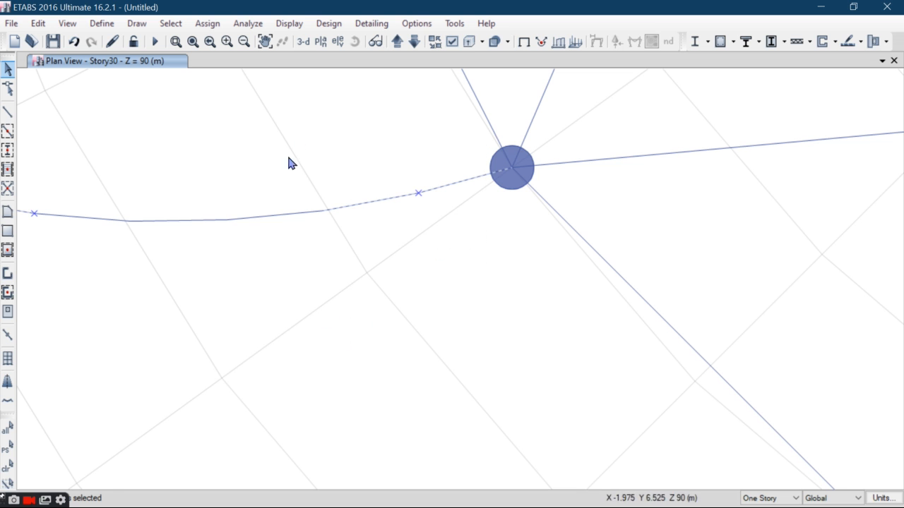
{"action": "scroll", "coordinate": [149, 247], "scroll_direction": "down", "scroll_amount": 3}
{"action": "middle_click_drag", "start_coordinate": [232, 375], "coordinate": [327, 505]}
{"action": "middle_click_drag", "start_coordinate": [247, 312], "coordinate": [377, 452]}
{"action": "scroll", "coordinate": [274, 206], "scroll_direction": "up", "scroll_amount": 3}
{"action": "middle_click_drag", "start_coordinate": [275, 207], "coordinate": [287, 430]}
{"action": "scroll", "coordinate": [252, 269], "scroll_direction": "down", "scroll_amount": 3}
{"action": "middle_click_drag", "start_coordinate": [276, 340], "coordinate": [263, 464]}
{"action": "scroll", "coordinate": [345, 220], "scroll_direction": "up", "scroll_amount": 3}
{"action": "scroll", "coordinate": [417, 194], "scroll_direction": "up", "scroll_amount": 3}
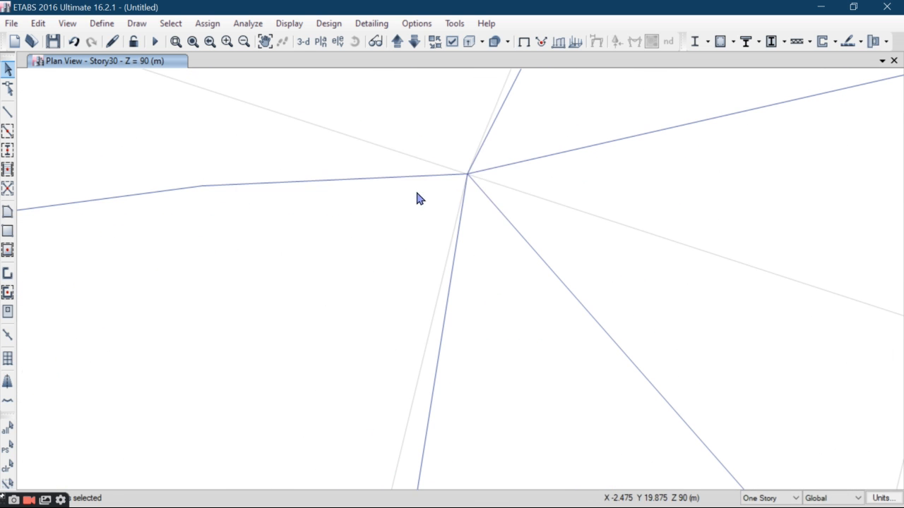
Mirror the curved beams of the left wing about the vertical line through the grid centre, from (12.192, 15.24) to (12.192, 44.196), keeping the originals
{"action": "left_click", "coordinate": [387, 181]}
{"action": "scroll", "coordinate": [288, 329], "scroll_direction": "down", "scroll_amount": 3}
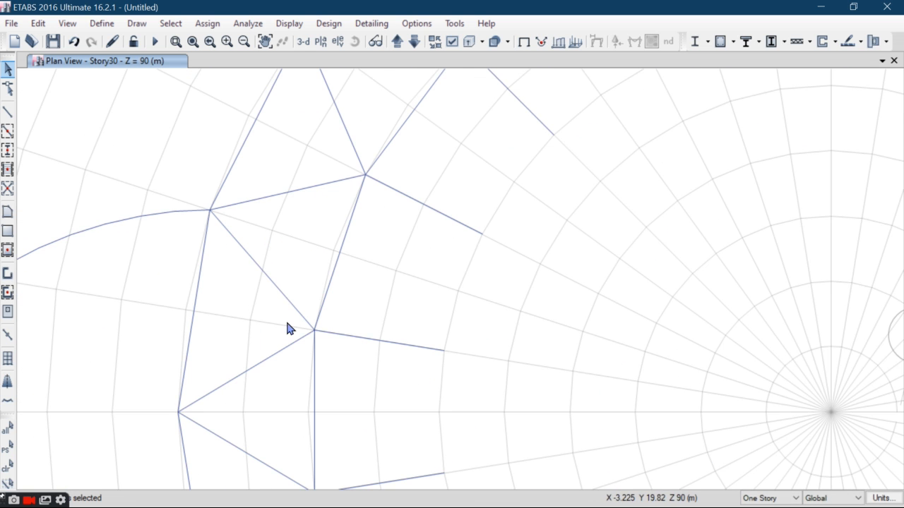
{"action": "scroll", "coordinate": [161, 96], "scroll_direction": "down", "scroll_amount": 5}
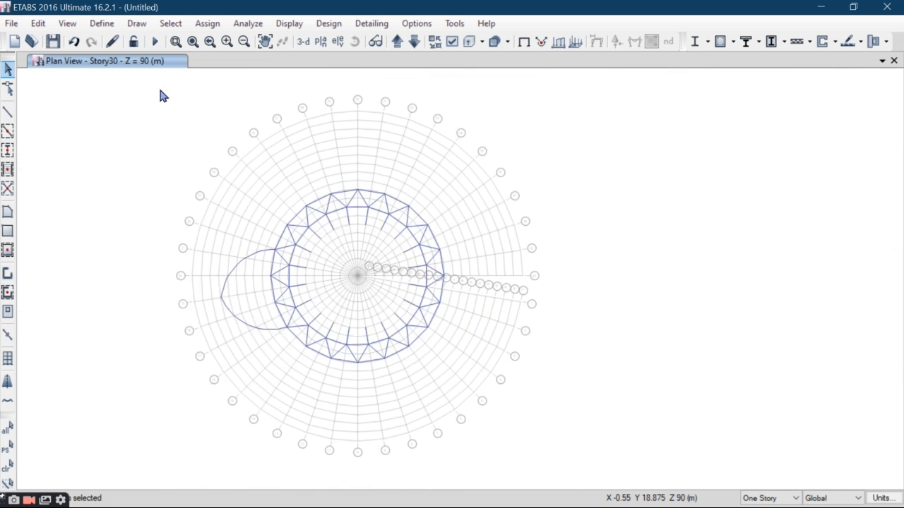
{"action": "left_click", "coordinate": [38, 23]}
{"action": "left_click", "coordinate": [88, 247]}
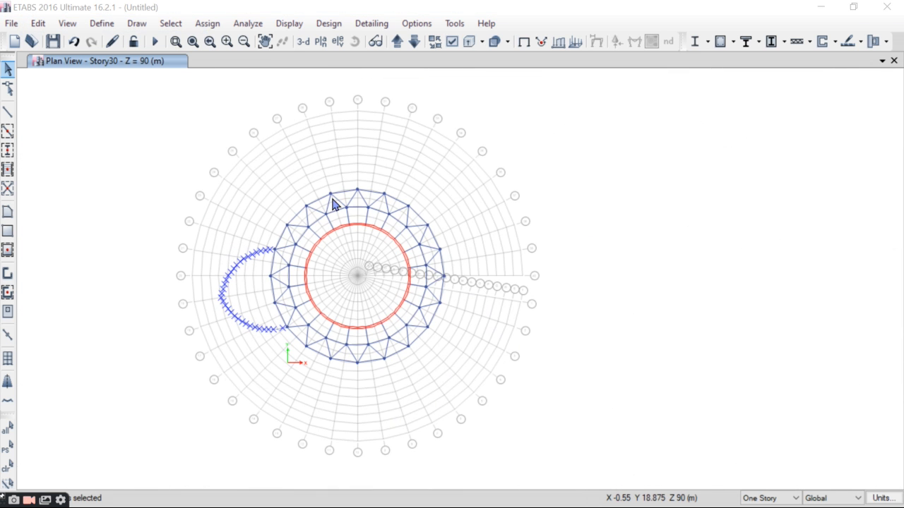
{"action": "left_click", "coordinate": [712, 44]}
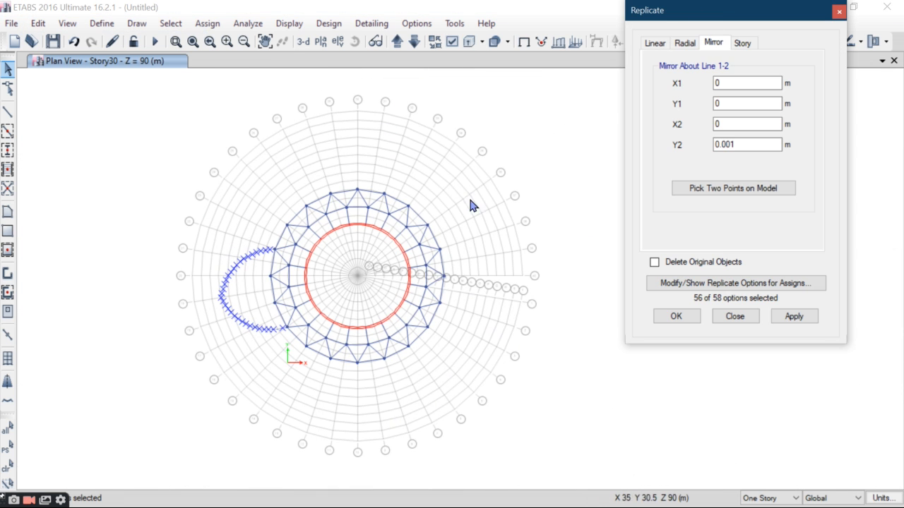
{"action": "scroll", "coordinate": [361, 274], "scroll_direction": "up", "scroll_amount": 3}
{"action": "left_click", "coordinate": [722, 187]}
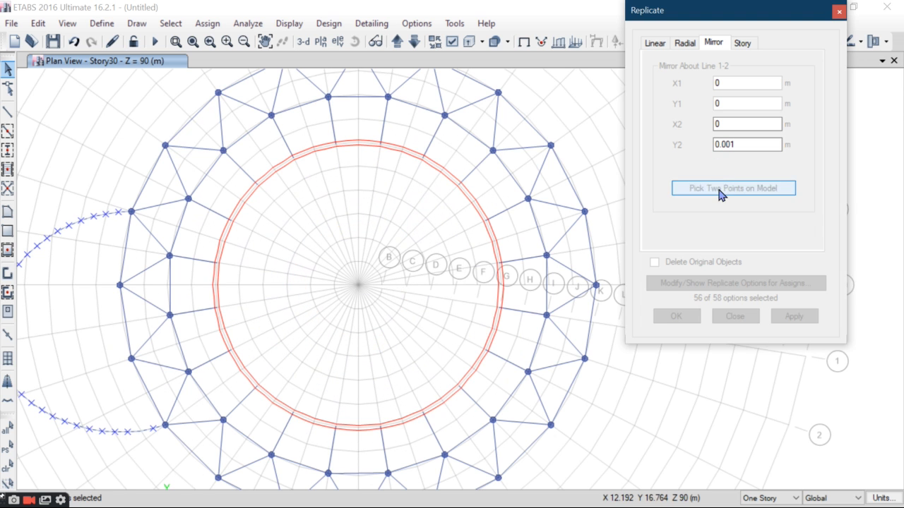
{"action": "double_click", "coordinate": [357, 290]}
{"action": "scroll", "coordinate": [356, 291], "scroll_direction": "down", "scroll_amount": 3}
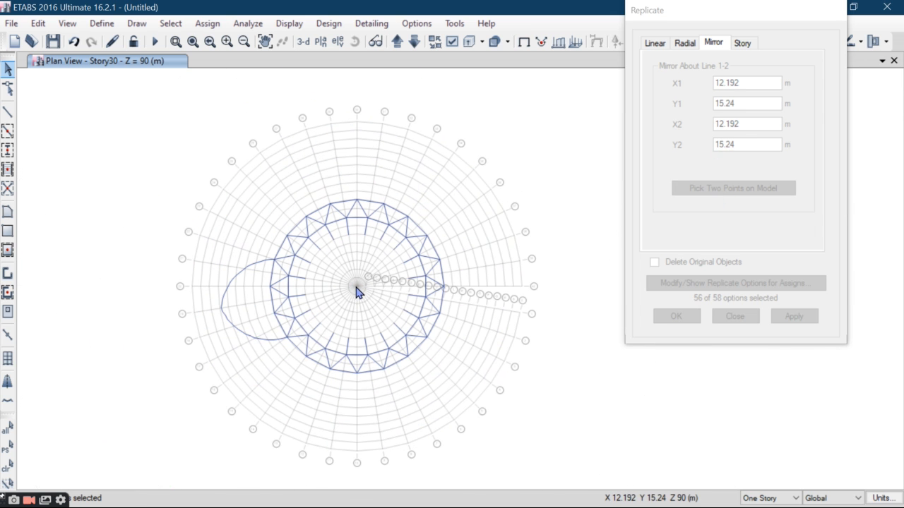
{"action": "left_click", "coordinate": [357, 124]}
{"action": "left_click", "coordinate": [792, 316]}
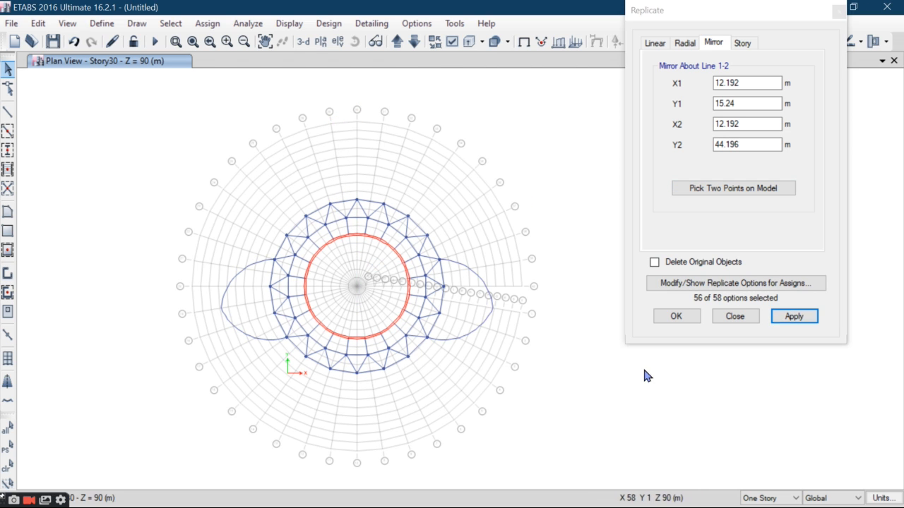
{"action": "left_click", "coordinate": [676, 316]}
Draw a straight B 300*600mm frame beam from the ring's lower-left outer joint to the underside of the left wing's curved edge
{"action": "scroll", "coordinate": [264, 367], "scroll_direction": "up", "scroll_amount": 3}
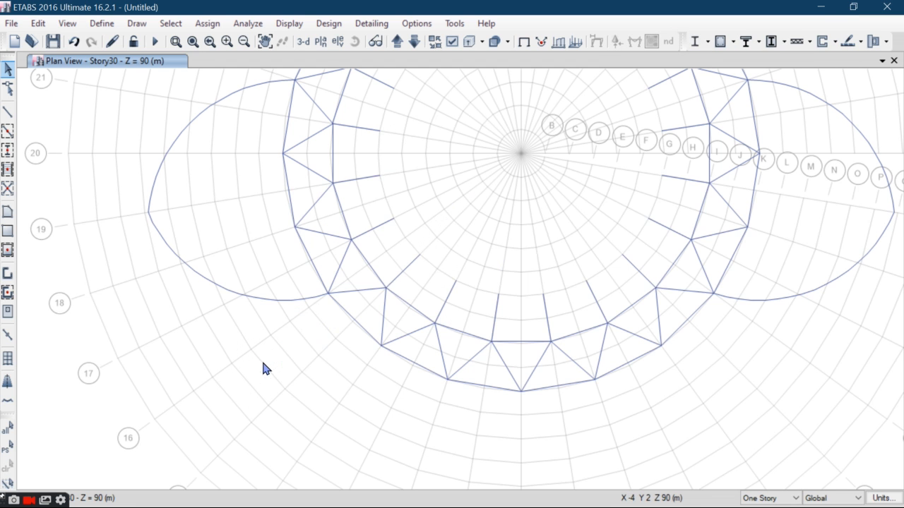
{"action": "middle_click_drag", "start_coordinate": [356, 269], "coordinate": [331, 318]}
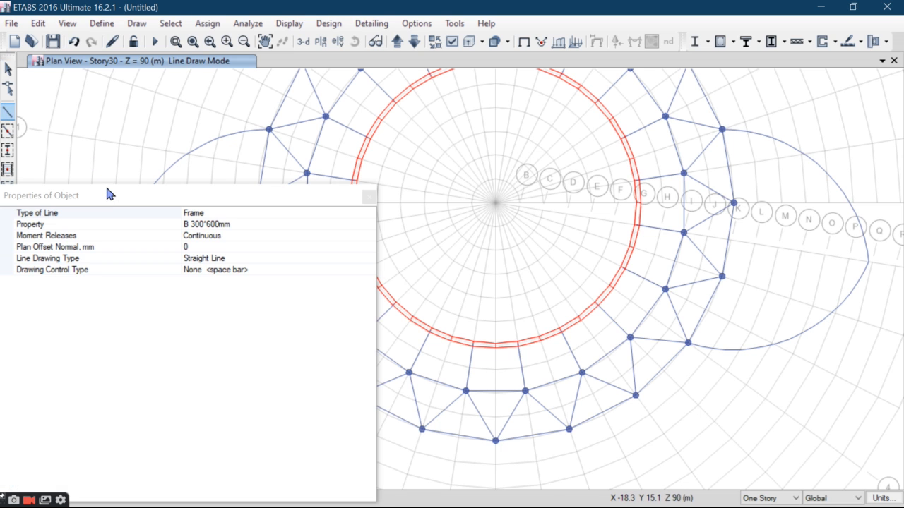
{"action": "left_click", "coordinate": [368, 198]}
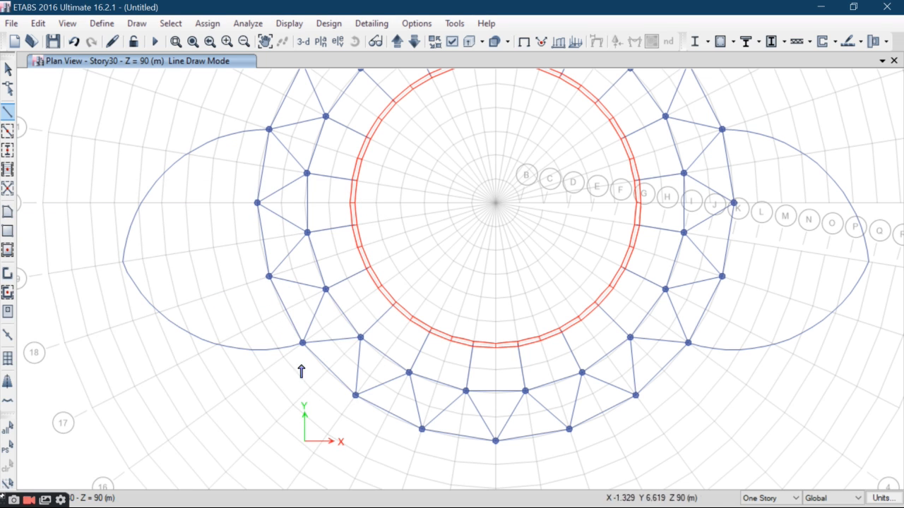
{"action": "left_click", "coordinate": [356, 397]}
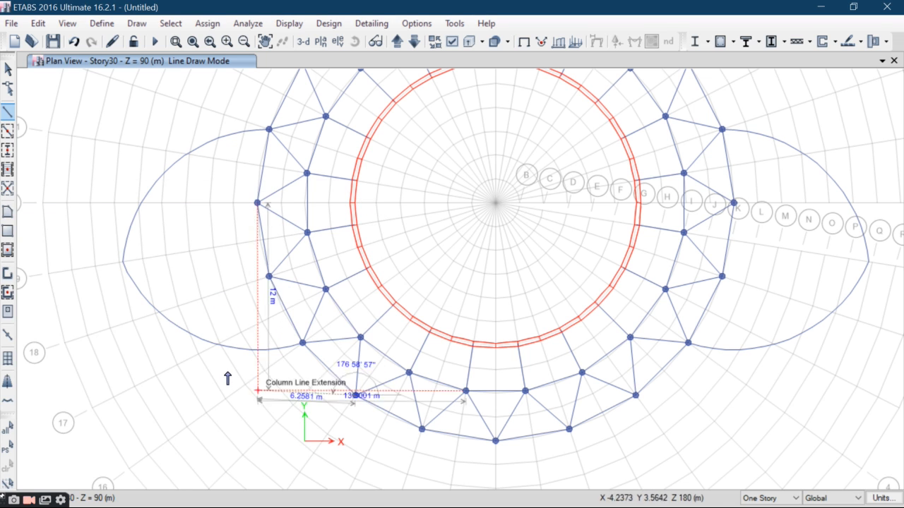
{"action": "left_click", "coordinate": [253, 350]}
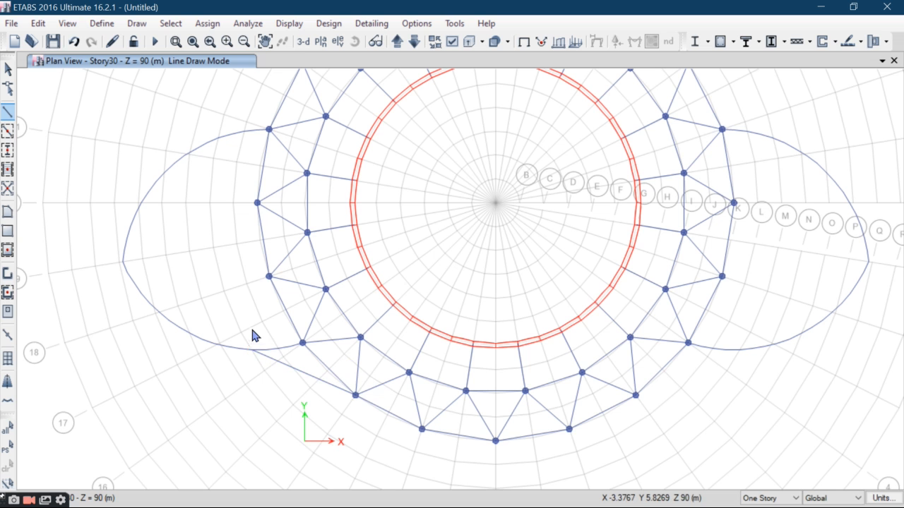
Draw a straight beam from the upper part of the left wing's curve to the ring's upper-left outer joint
{"action": "scroll", "coordinate": [236, 261], "scroll_direction": "up", "scroll_amount": 1}
{"action": "scroll", "coordinate": [244, 261], "scroll_direction": "up", "scroll_amount": 3}
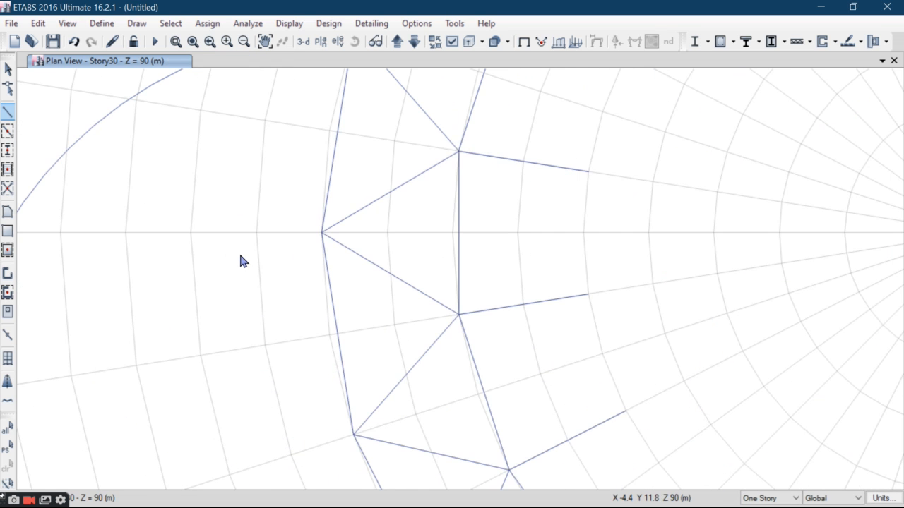
{"action": "scroll", "coordinate": [233, 244], "scroll_direction": "down", "scroll_amount": 3}
{"action": "left_click", "coordinate": [226, 172]}
{"action": "left_click", "coordinate": [311, 96]}
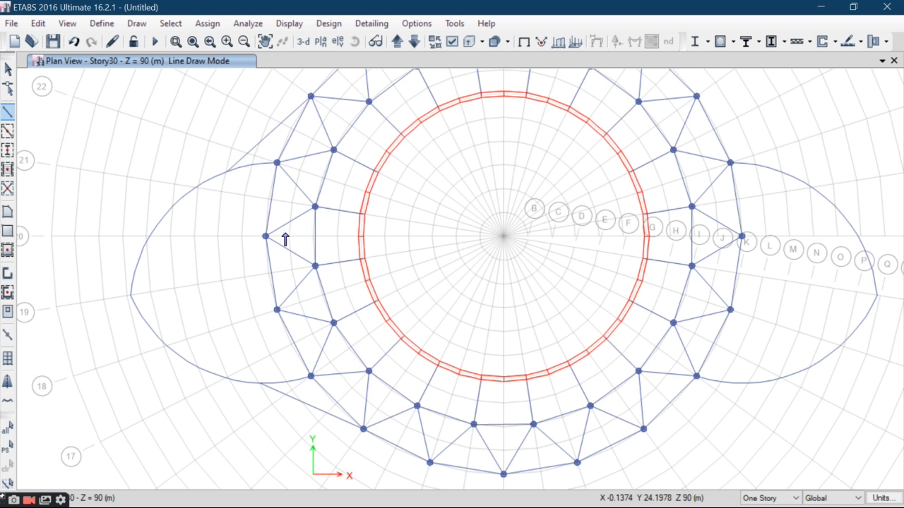
Draw a straight beam from the ring's upper-right outer joint to the upper part of the right wing's curve
{"action": "scroll", "coordinate": [656, 277], "scroll_direction": "down", "scroll_amount": 3}
{"action": "middle_click_drag", "start_coordinate": [656, 277], "coordinate": [384, 345]}
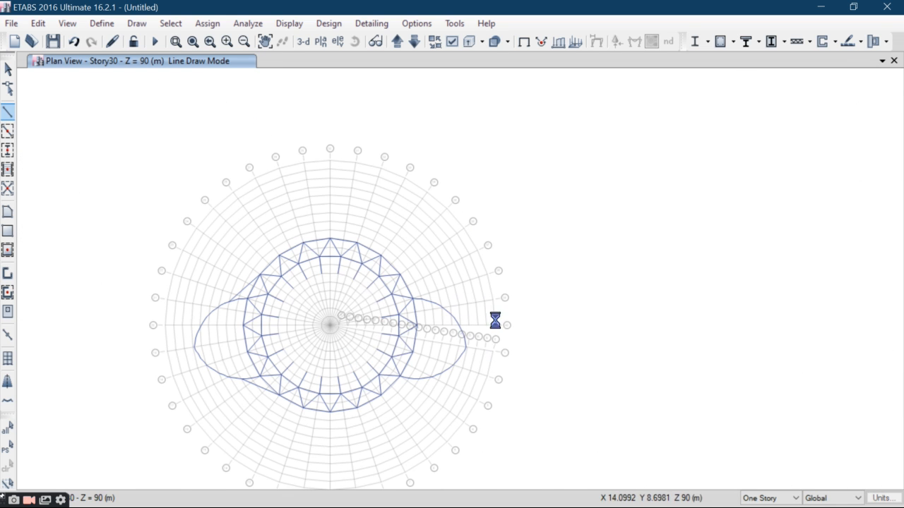
{"action": "scroll", "coordinate": [433, 309], "scroll_direction": "up", "scroll_amount": 3}
{"action": "left_click", "coordinate": [340, 223]}
{"action": "left_click", "coordinate": [426, 296]}
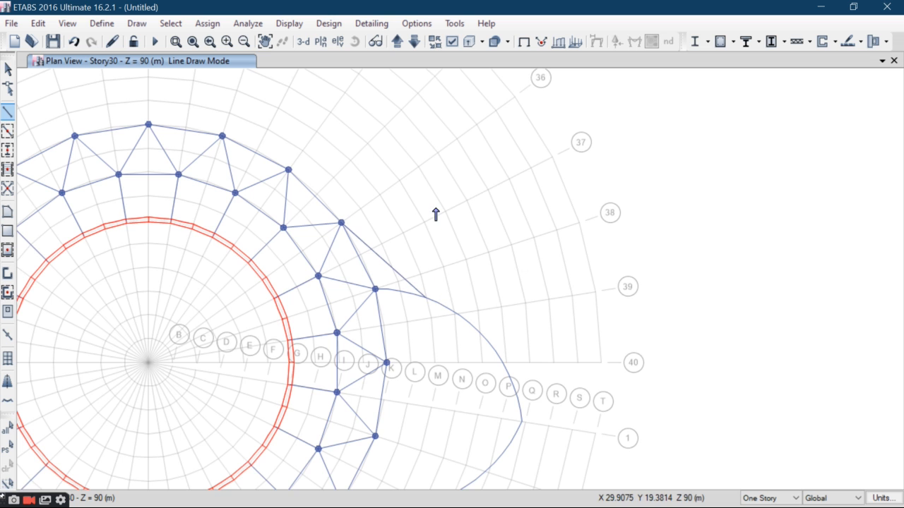
Draw a straight beam from the ring's lower-right outer joint to the lower part of the right wing's curve
{"action": "scroll", "coordinate": [435, 209], "scroll_direction": "down", "scroll_amount": 3}
{"action": "scroll", "coordinate": [414, 335], "scroll_direction": "up", "scroll_amount": 3}
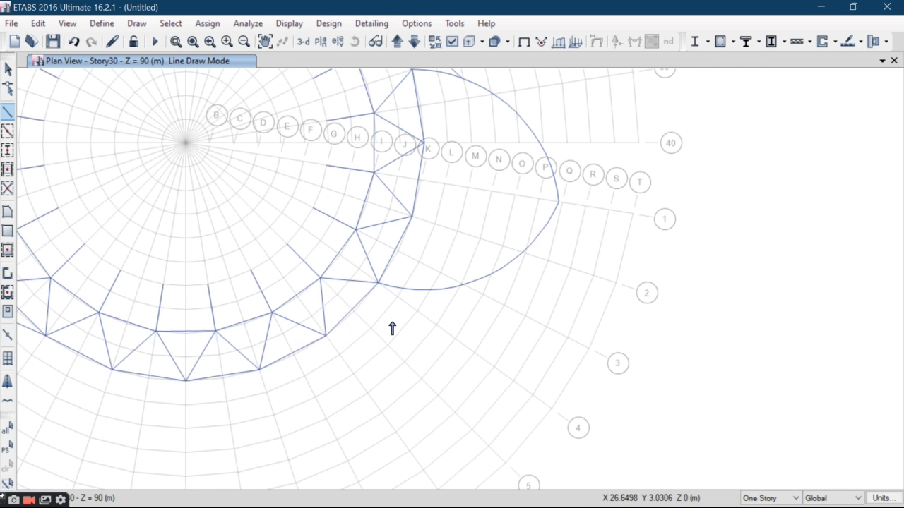
{"action": "left_click", "coordinate": [325, 335]}
{"action": "left_click", "coordinate": [428, 290]}
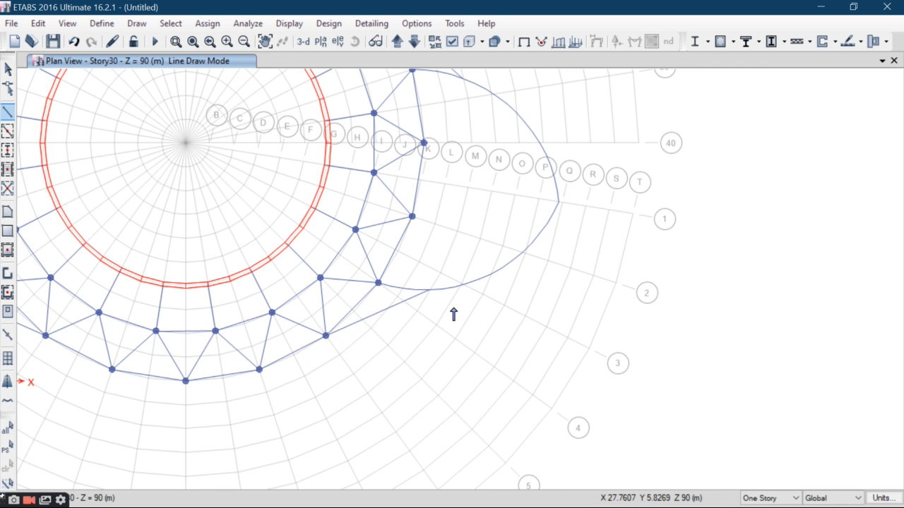
Draw two beams joining the left wing's outermost tip to the outer ring joint on grid line 20 and the joint just below it
{"action": "scroll", "coordinate": [345, 319], "scroll_direction": "down", "scroll_amount": 4}
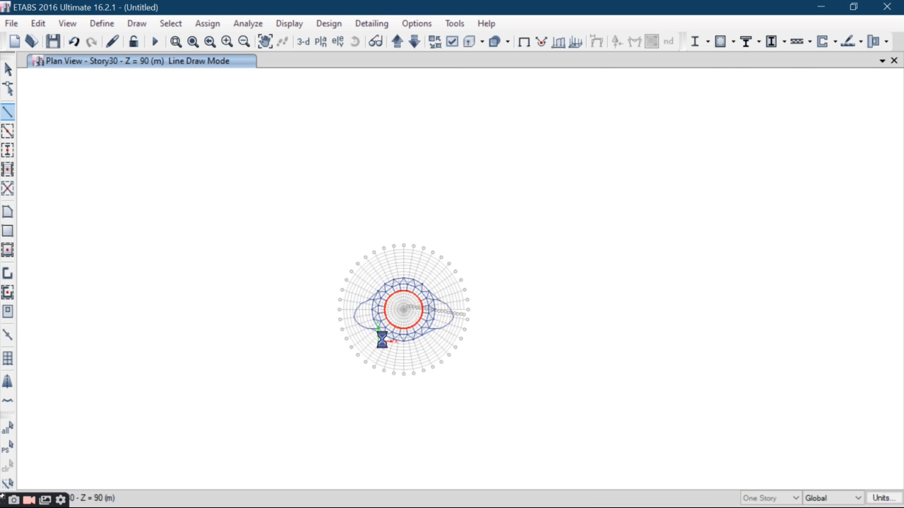
{"action": "scroll", "coordinate": [378, 337], "scroll_direction": "up", "scroll_amount": 3}
{"action": "scroll", "coordinate": [371, 331], "scroll_direction": "up", "scroll_amount": 2}
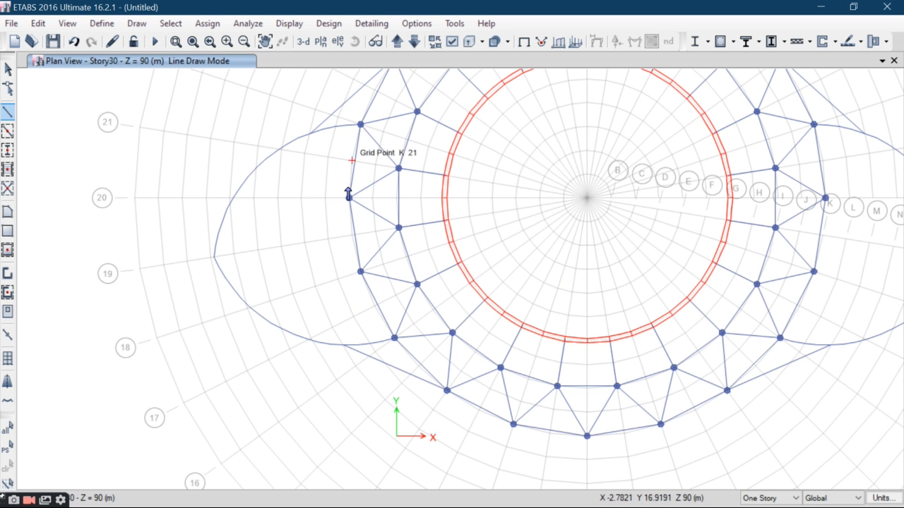
{"action": "left_click", "coordinate": [348, 198]}
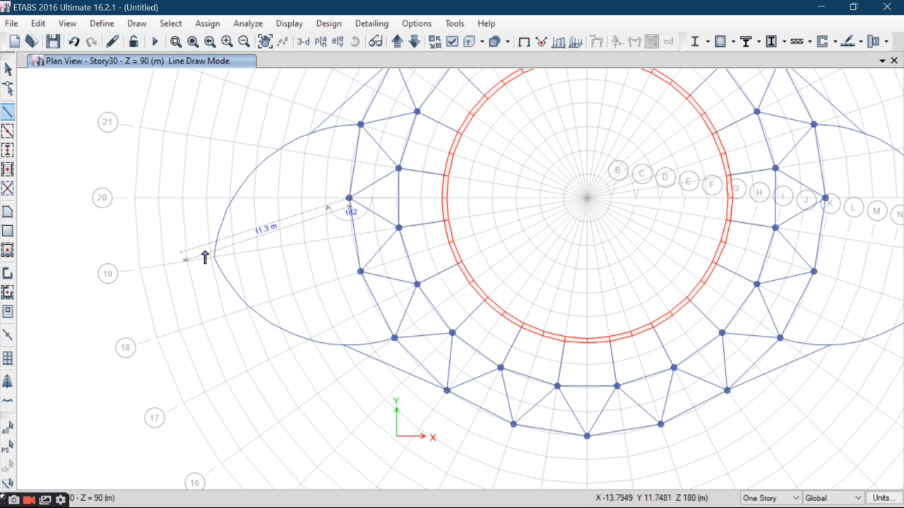
{"action": "left_click", "coordinate": [213, 258]}
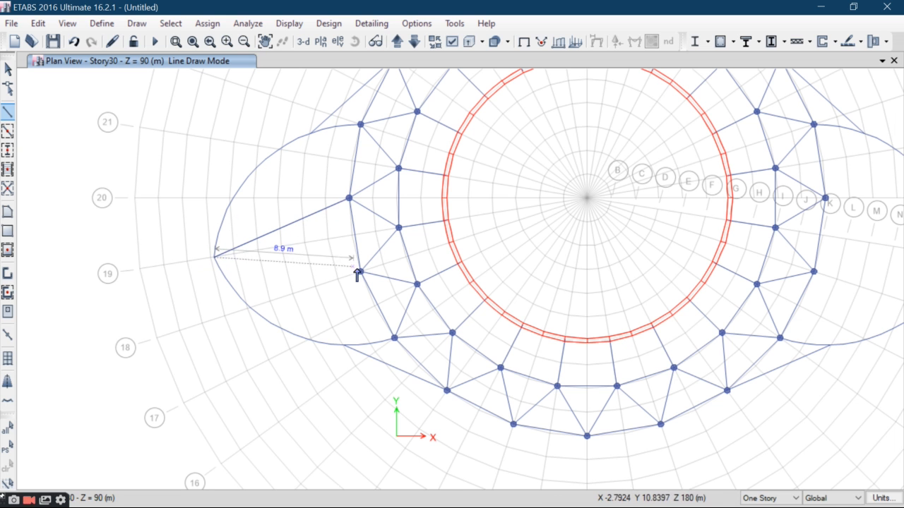
{"action": "double_click", "coordinate": [360, 272]}
Draw two beams joining the right wing's outermost tip to the outer ring joint on grid line 40 and the joint just below it
{"action": "scroll", "coordinate": [339, 261], "scroll_direction": "down", "scroll_amount": 3}
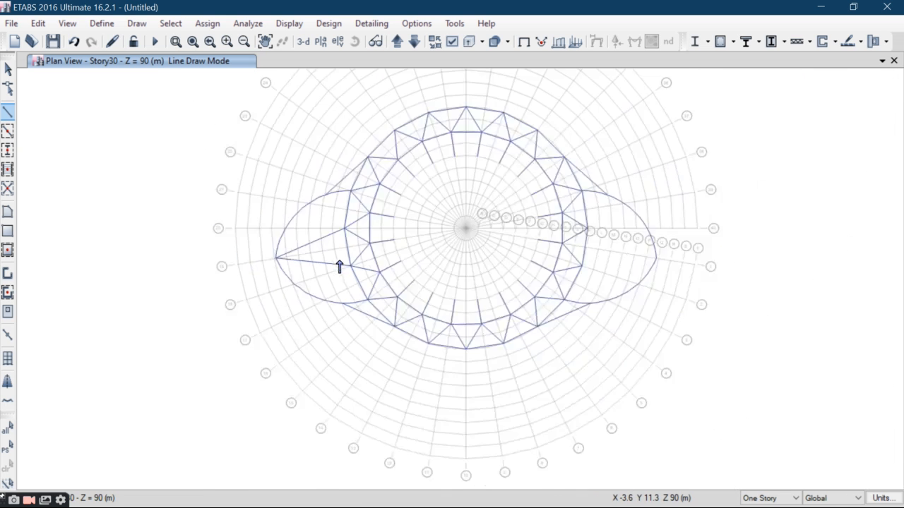
{"action": "middle_click_drag", "start_coordinate": [456, 284], "coordinate": [323, 298]}
{"action": "key", "text": "Escape"}
{"action": "scroll", "coordinate": [406, 272], "scroll_direction": "up", "scroll_amount": 3}
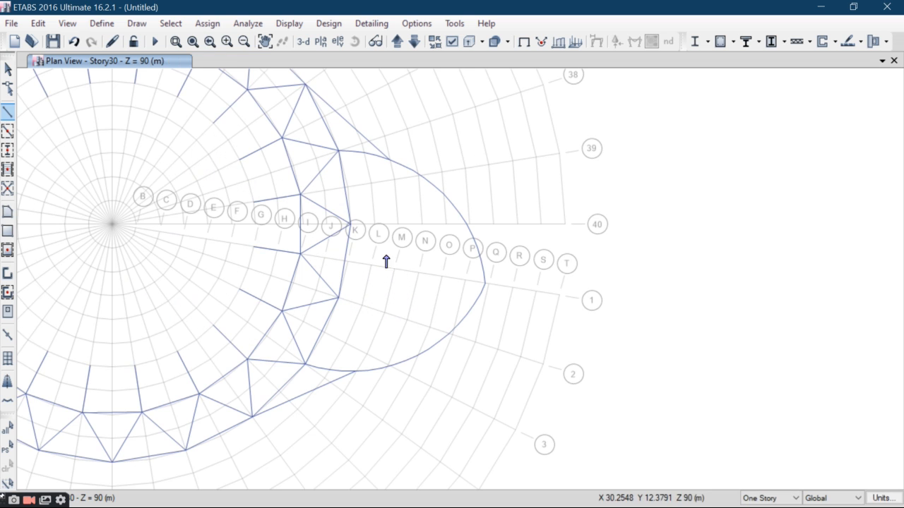
{"action": "left_click", "coordinate": [351, 226]}
{"action": "double_click", "coordinate": [483, 283]}
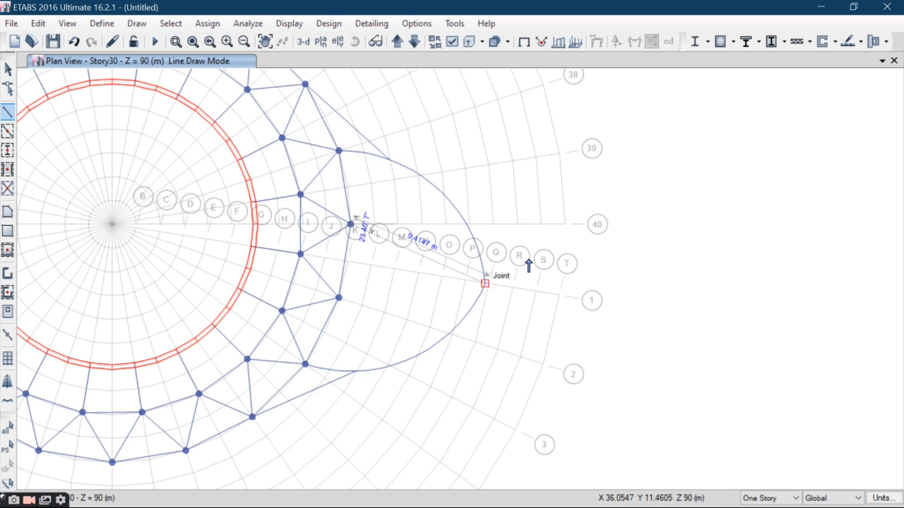
{"action": "left_click", "coordinate": [348, 300]}
{"action": "double_click", "coordinate": [484, 284]}
Choose a floor property and quick-draw grid-based floor panels in three left-wing cells just above grid line 20, beside the ring
{"action": "scroll", "coordinate": [442, 245], "scroll_direction": "down", "scroll_amount": 5}
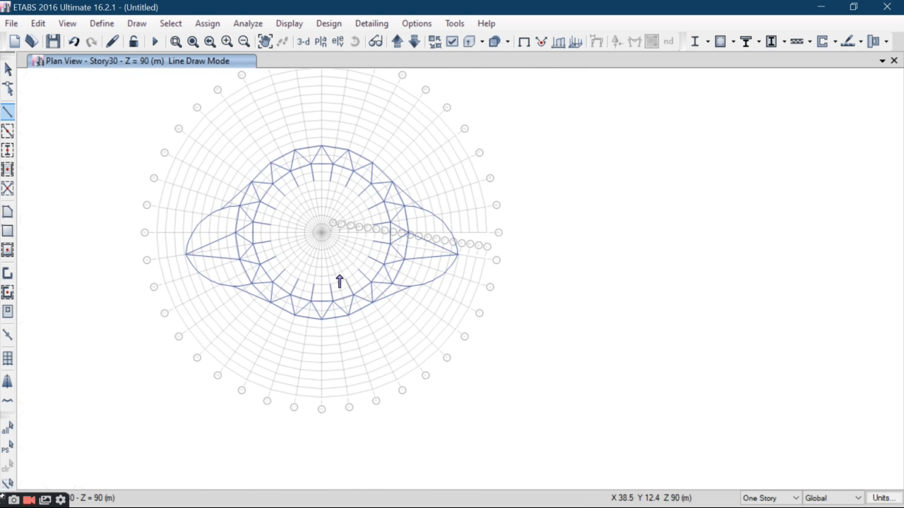
{"action": "middle_click_drag", "start_coordinate": [325, 268], "coordinate": [366, 278]}
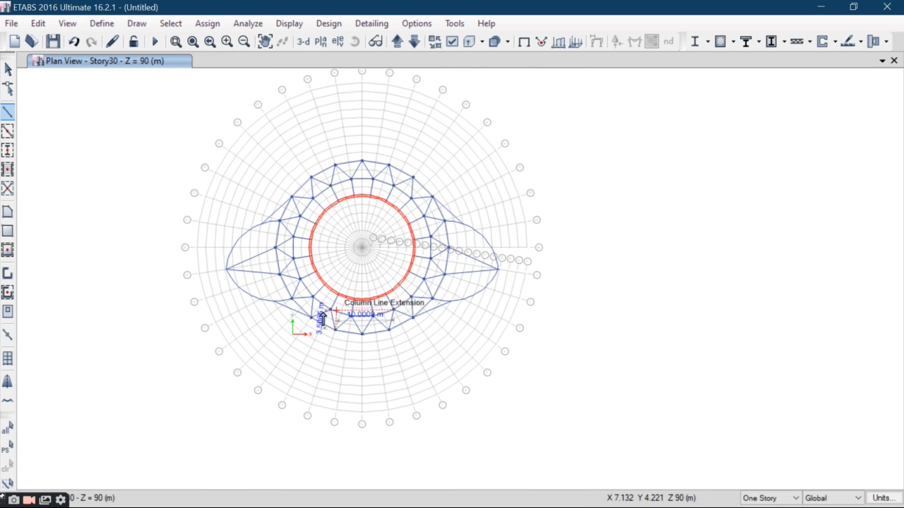
{"action": "scroll", "coordinate": [266, 259], "scroll_direction": "up", "scroll_amount": 3}
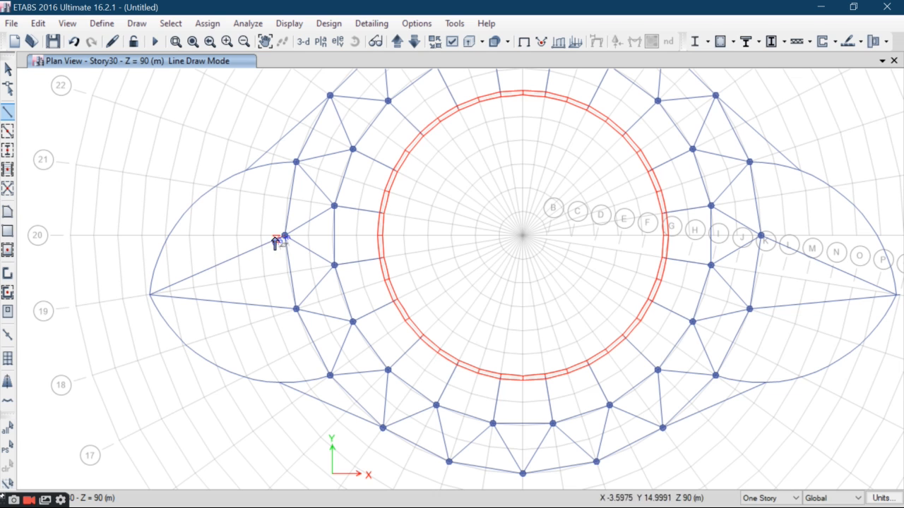
{"action": "left_click", "coordinate": [8, 251]}
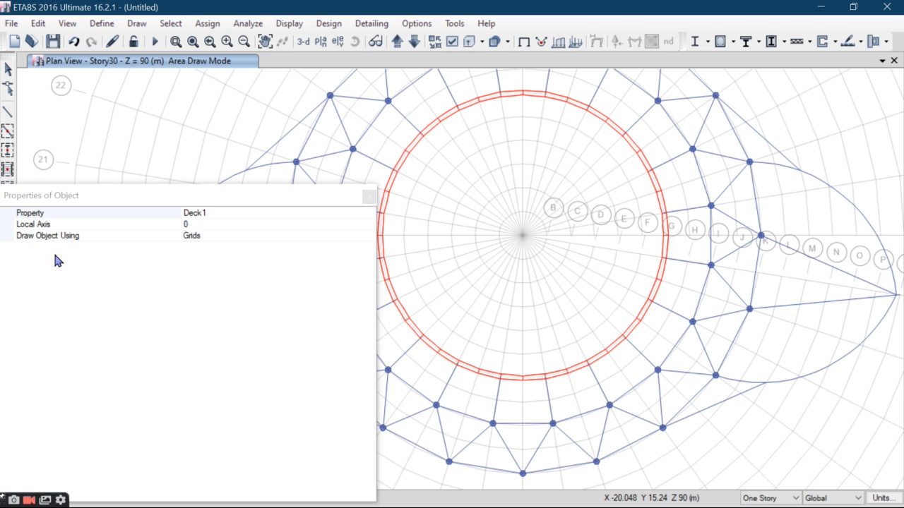
{"action": "left_click", "coordinate": [231, 215]}
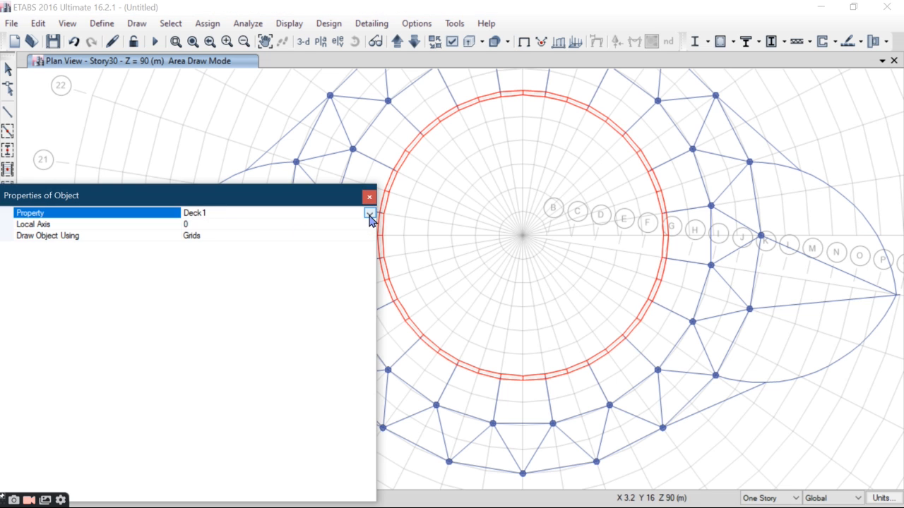
{"action": "left_click", "coordinate": [370, 214]}
{"action": "left_click", "coordinate": [201, 253]}
{"action": "left_click", "coordinate": [368, 197]}
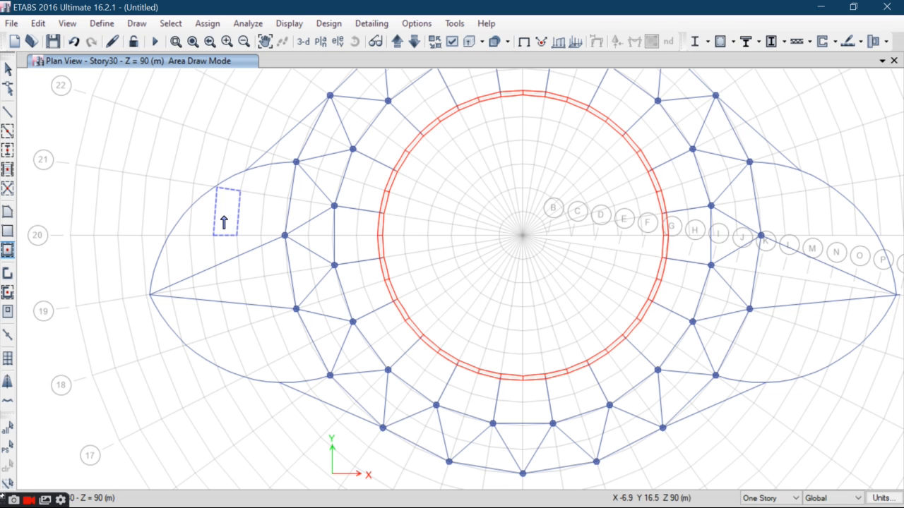
{"action": "left_click", "coordinate": [238, 221]}
{"action": "left_click", "coordinate": [249, 226]}
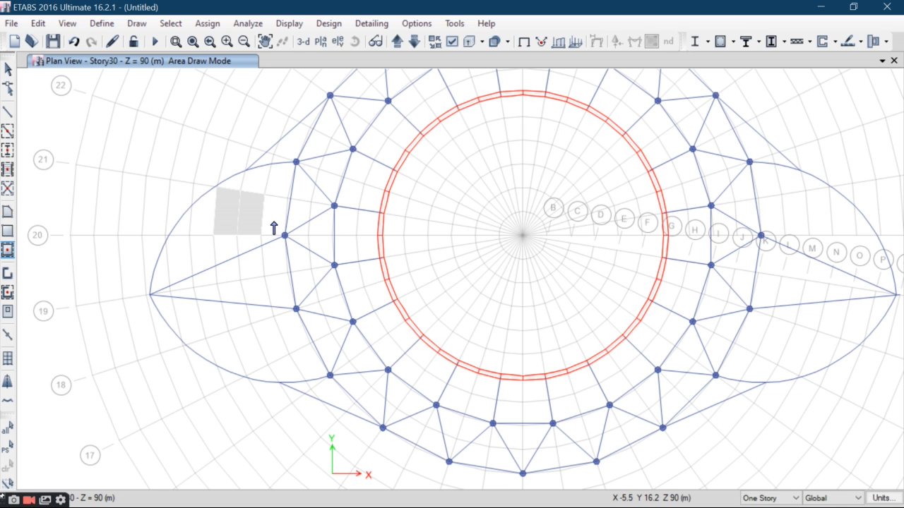
{"action": "left_click", "coordinate": [275, 229]}
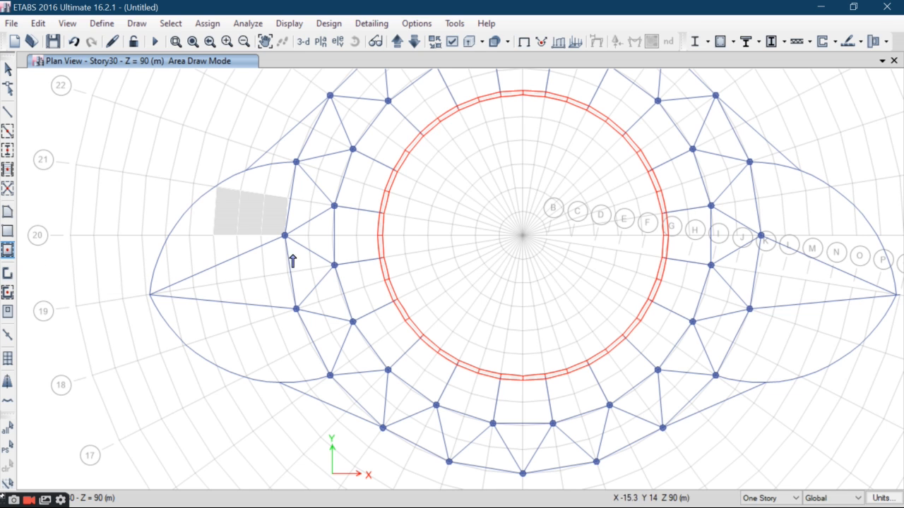
Fill four left-wing grid cells just below grid line 20 with floor panels, working inward to the ring
{"action": "left_click", "coordinate": [212, 263]}
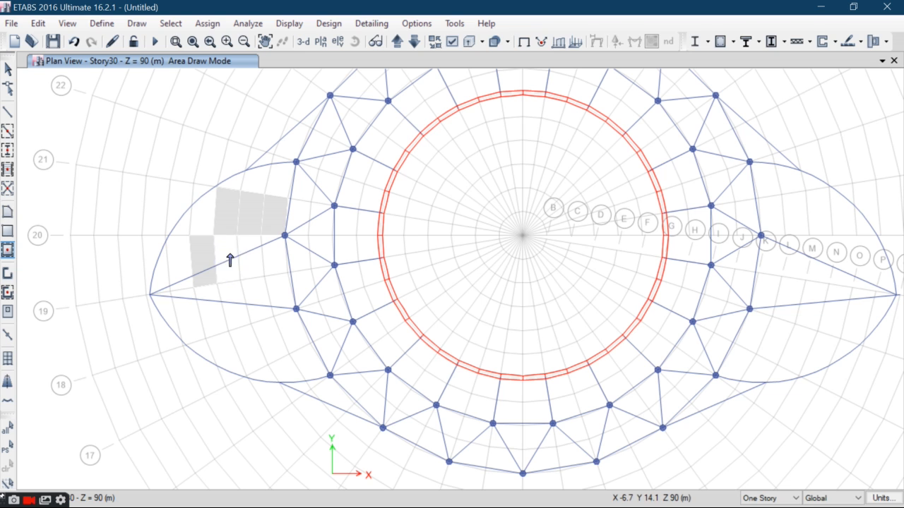
{"action": "left_click", "coordinate": [232, 260]}
{"action": "left_click", "coordinate": [254, 259]}
{"action": "left_click", "coordinate": [269, 258]}
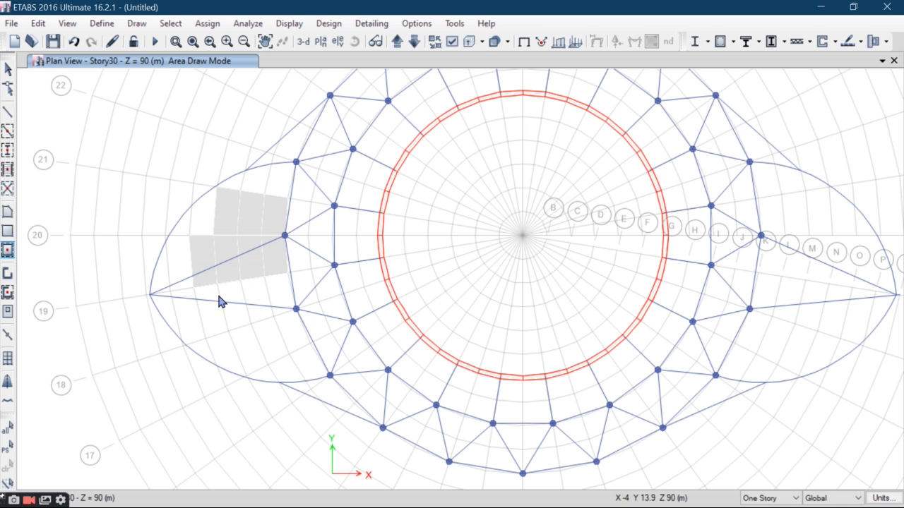
Quick-draw floor panels in the left wing's lower grid cells around grid lines 18 and 19, working inward to the ring
{"action": "left_click", "coordinate": [211, 310]}
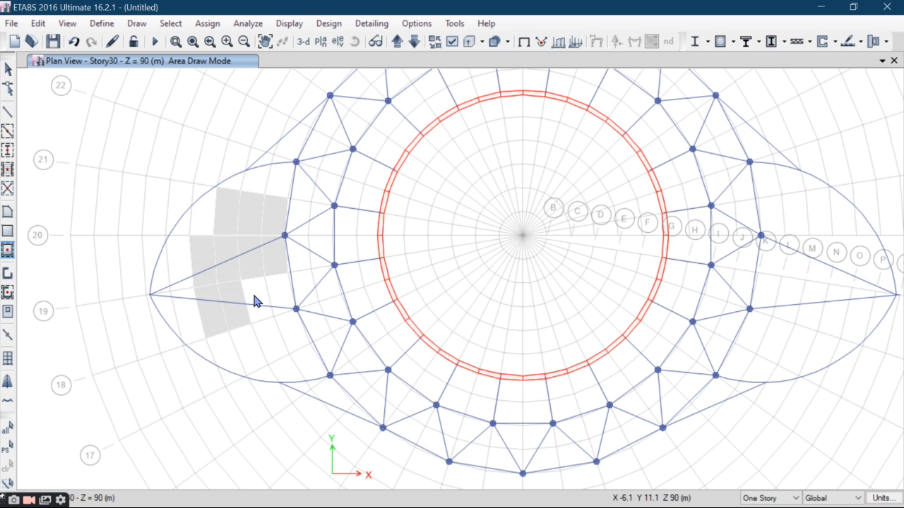
{"action": "left_click", "coordinate": [256, 301]}
{"action": "left_click", "coordinate": [276, 314]}
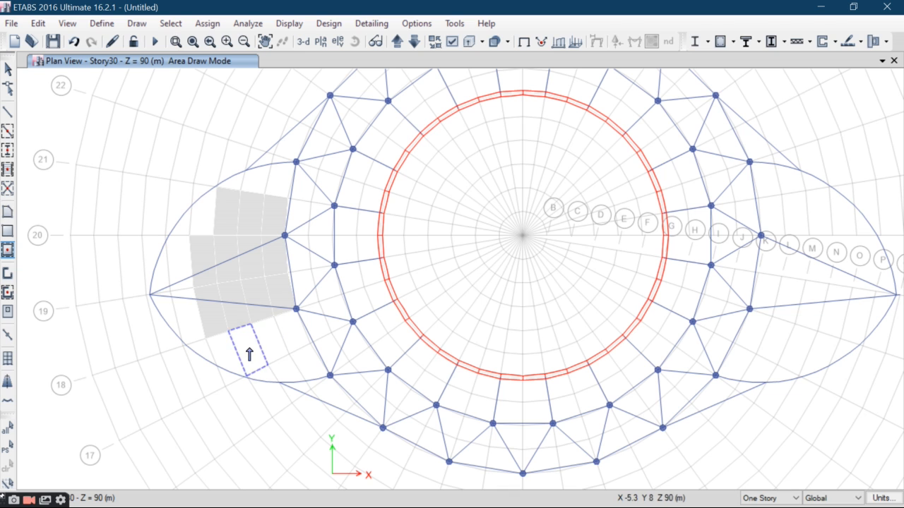
{"action": "left_click", "coordinate": [249, 349]}
{"action": "left_click", "coordinate": [281, 344]}
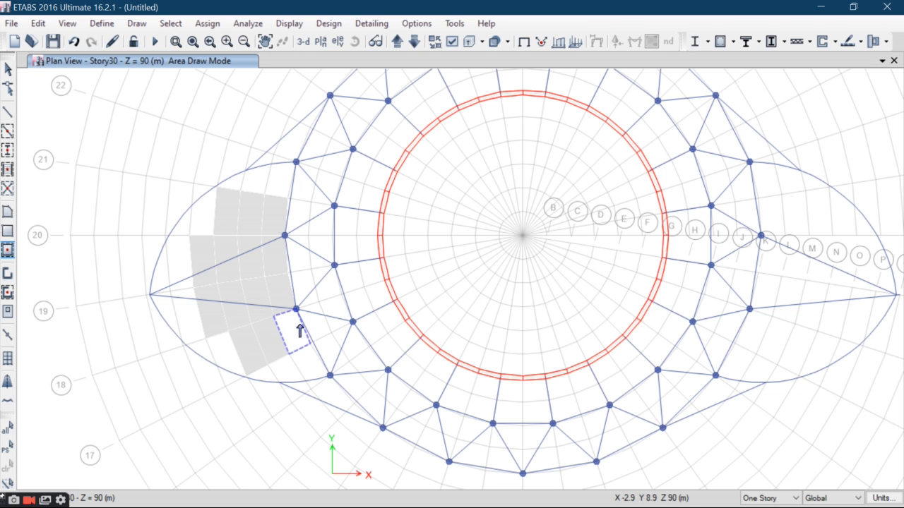
Fill the triangulated outer ring band beside the left wing with floor panels, from grid line 18 up to the cells above grid line 20
{"action": "left_click", "coordinate": [314, 310]}
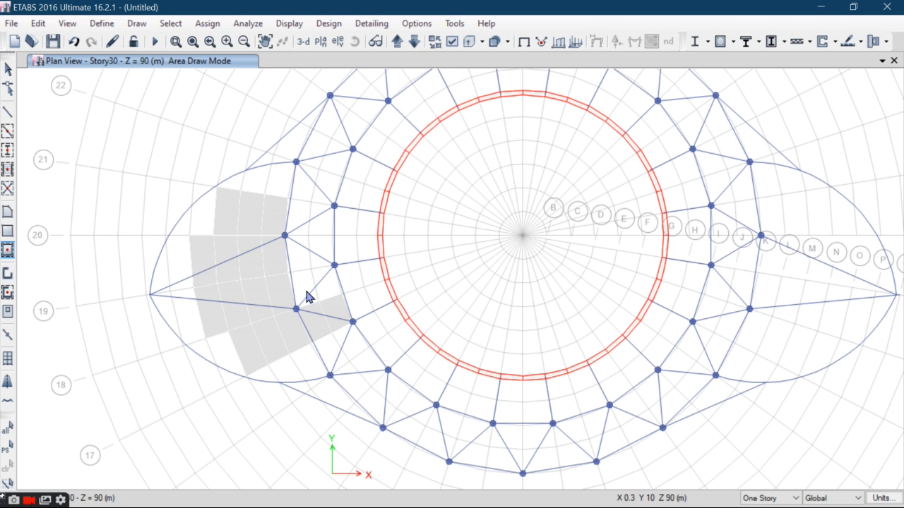
{"action": "left_click", "coordinate": [307, 289]}
{"action": "left_click", "coordinate": [324, 282]}
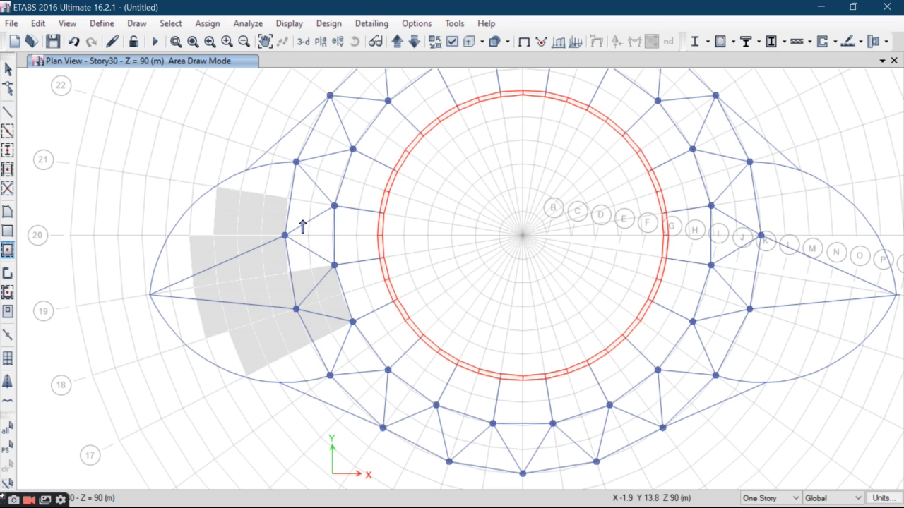
{"action": "left_click", "coordinate": [300, 223]}
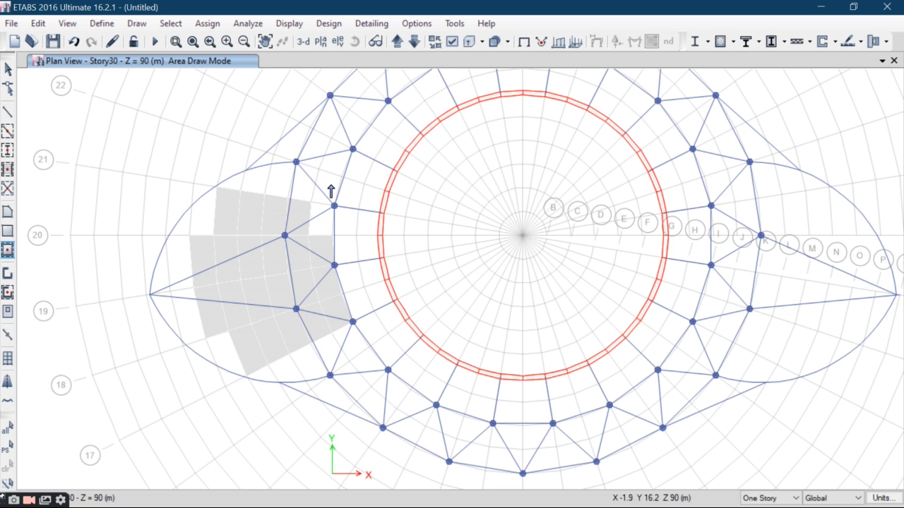
{"action": "left_click", "coordinate": [315, 195]}
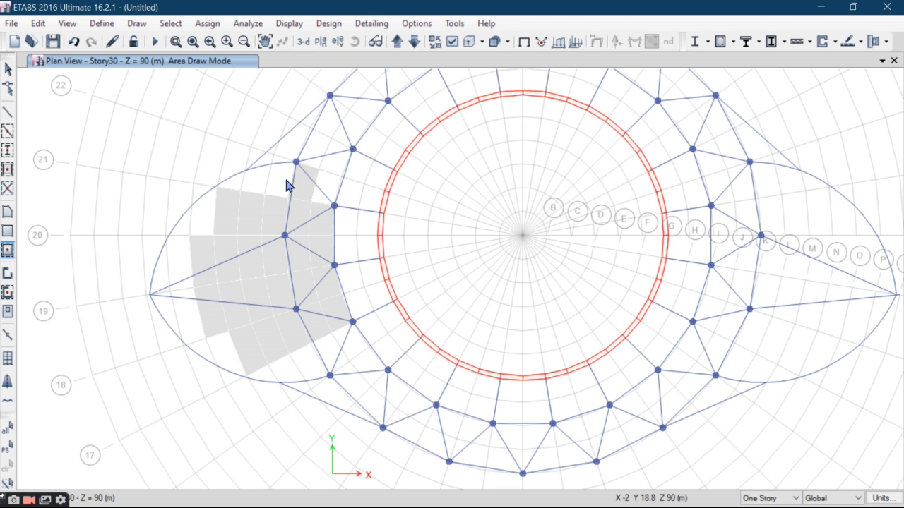
{"action": "left_click", "coordinate": [306, 201]}
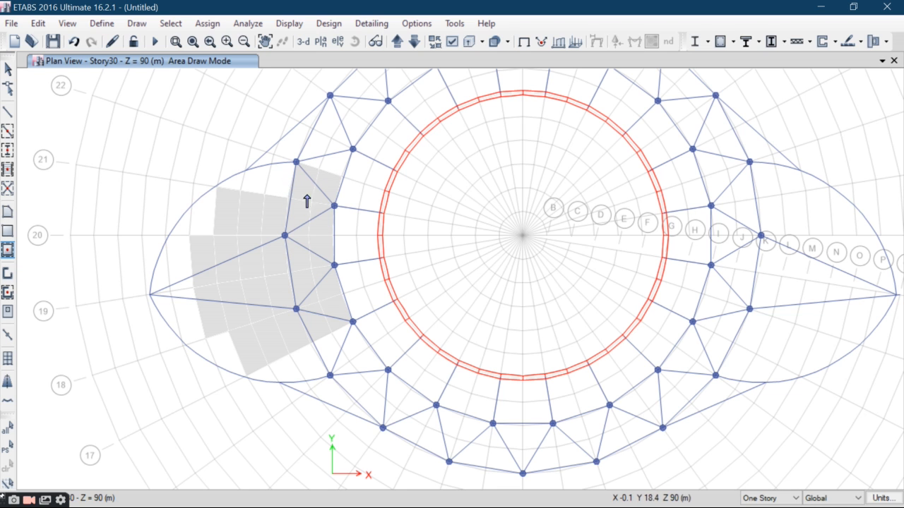
Continue the floor panels along the lower-left part of the triangulated outer ring band, below the left wing
{"action": "left_click", "coordinate": [325, 357]}
{"action": "left_click", "coordinate": [349, 345]}
{"action": "left_click", "coordinate": [359, 366]}
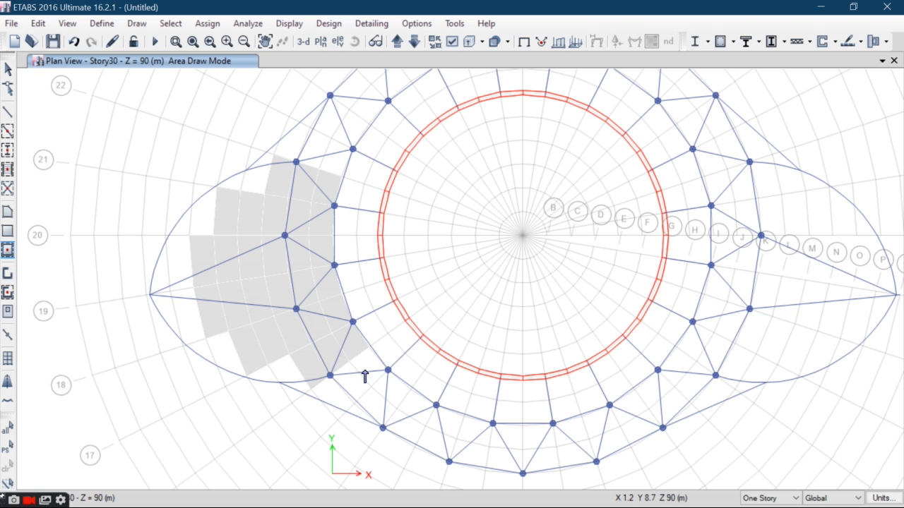
{"action": "left_click", "coordinate": [364, 374]}
{"action": "left_click", "coordinate": [369, 376]}
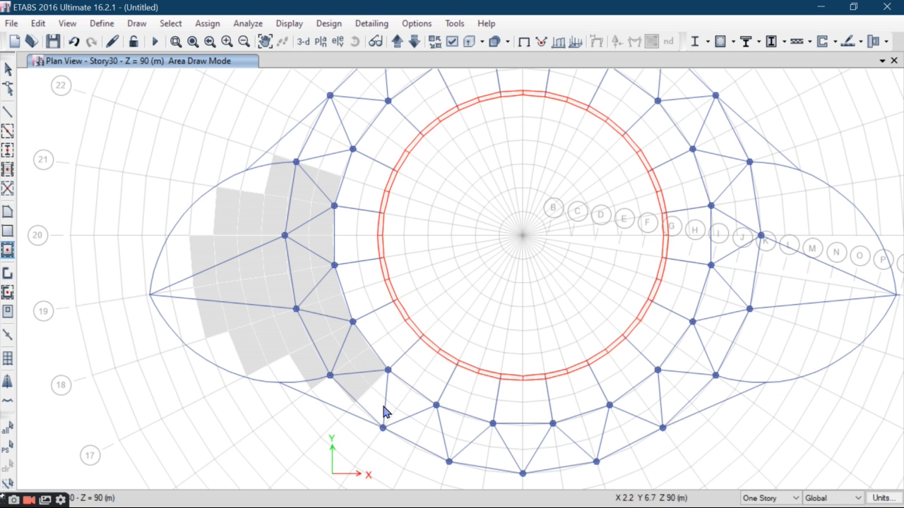
{"action": "left_click", "coordinate": [376, 413]}
Extend the floor panels around the bottom of the triangulated outer ring band, from its lower left past the bottom joint
{"action": "left_click", "coordinate": [402, 398]}
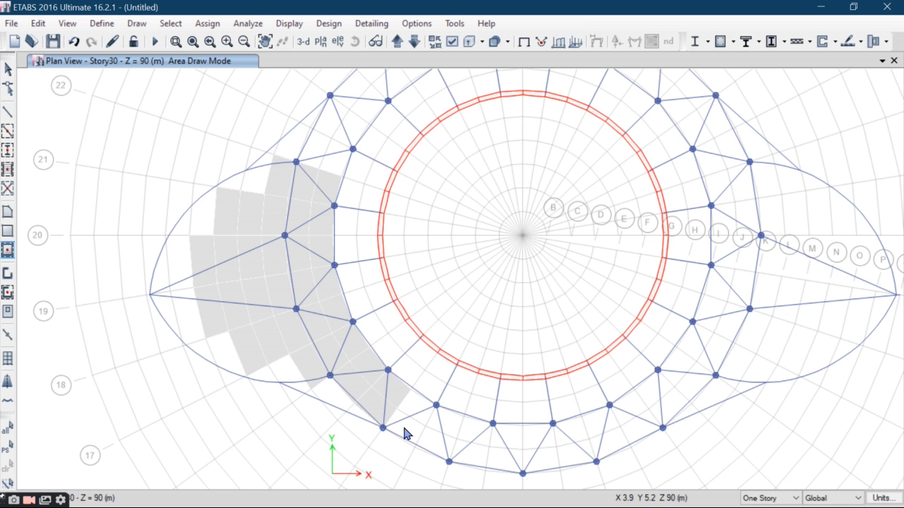
{"action": "left_click", "coordinate": [405, 429]}
{"action": "left_click", "coordinate": [436, 438]}
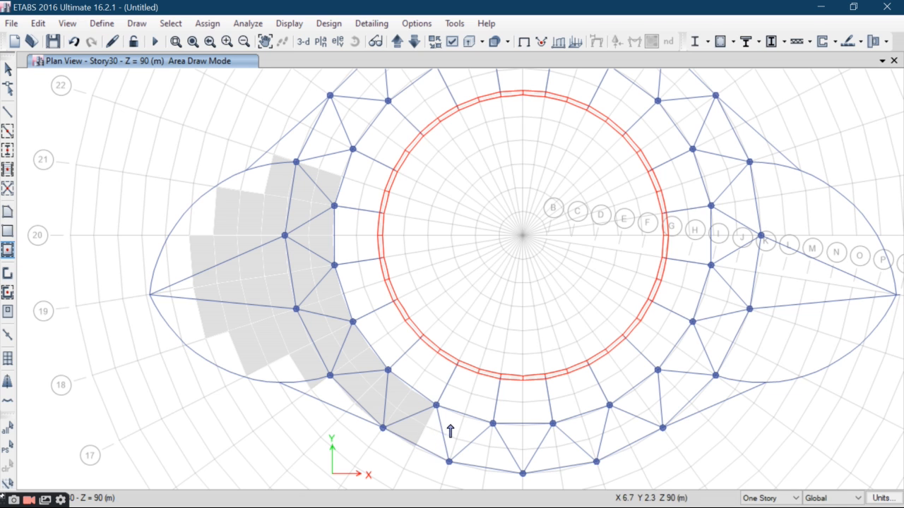
{"action": "left_click", "coordinate": [473, 438]}
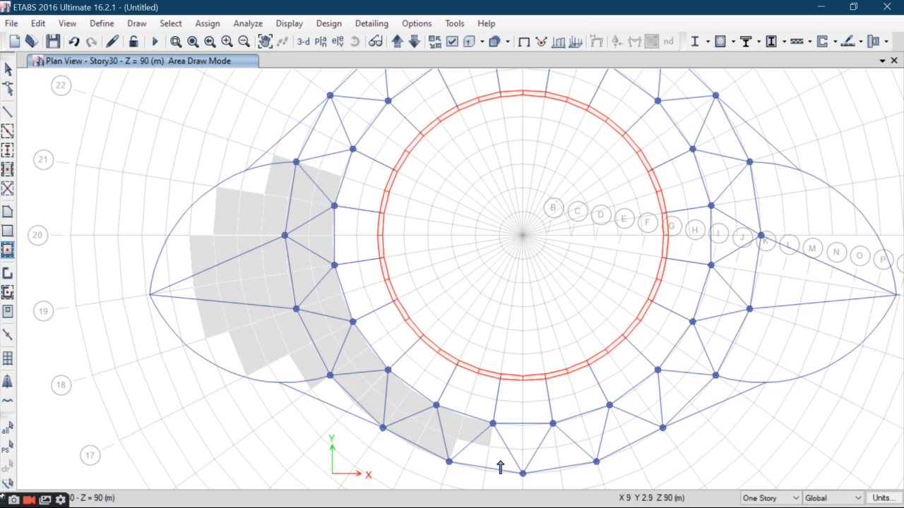
{"action": "left_click", "coordinate": [565, 457]}
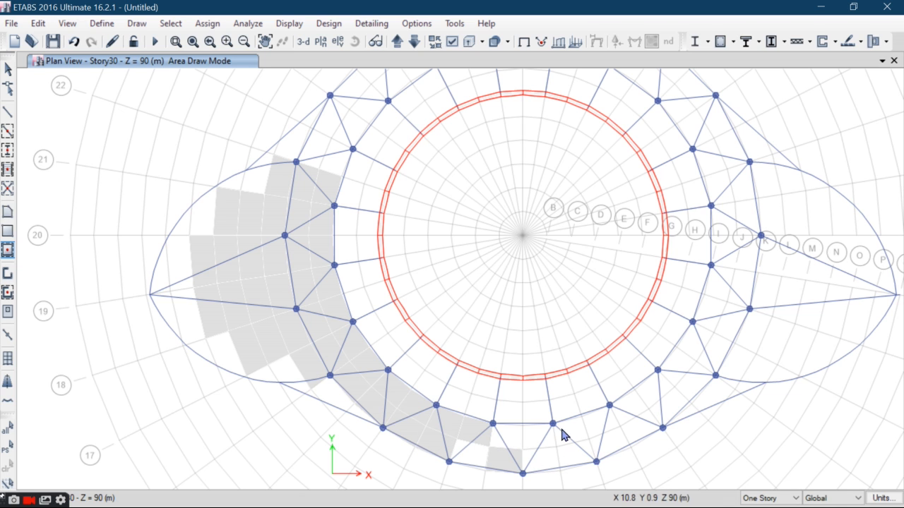
{"action": "left_click", "coordinate": [562, 429]}
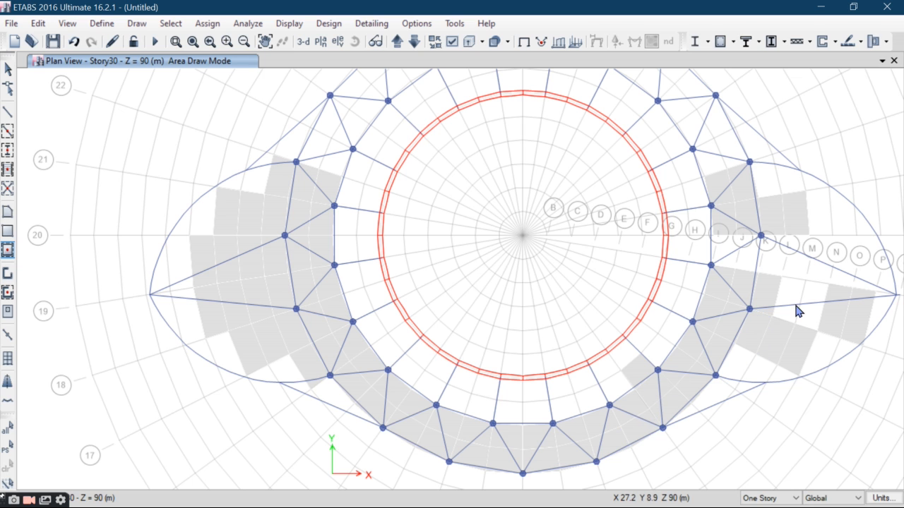
Add floor panels to the right wing's open cells on both sides of grid line 40 and to the lower-right inner ring band
{"action": "left_click", "coordinate": [815, 277]}
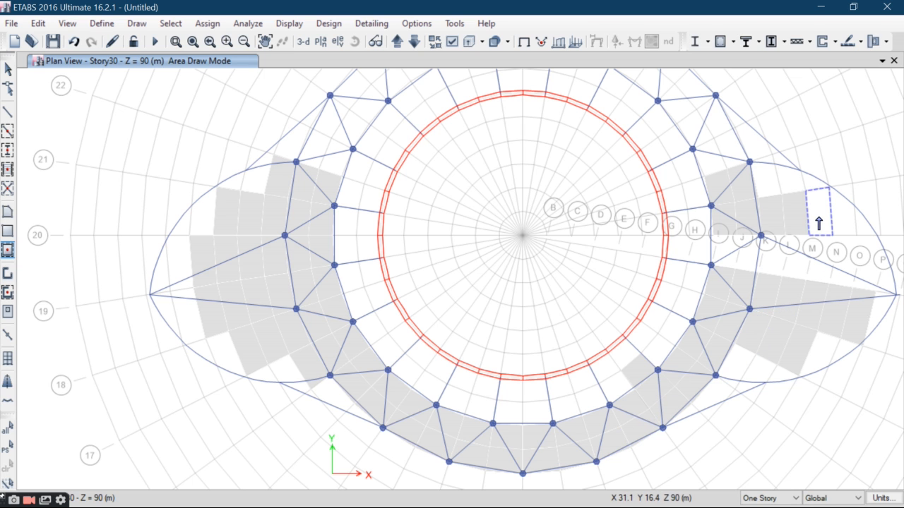
{"action": "left_click", "coordinate": [819, 224]}
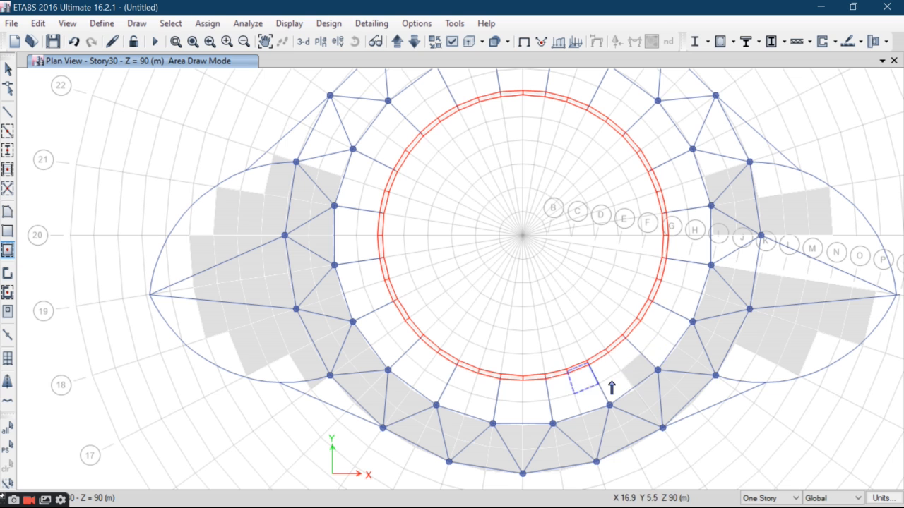
{"action": "left_click", "coordinate": [633, 379]}
{"action": "left_click", "coordinate": [669, 327]}
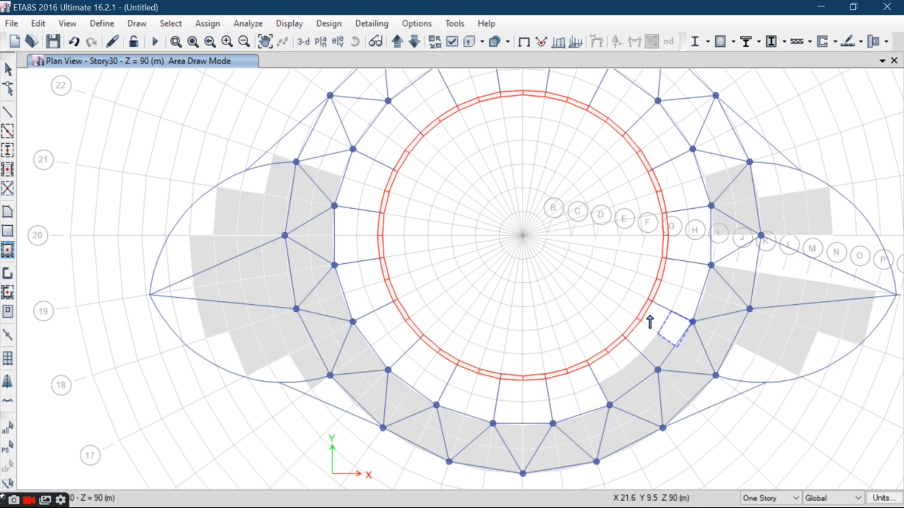
{"action": "left_click", "coordinate": [642, 338]}
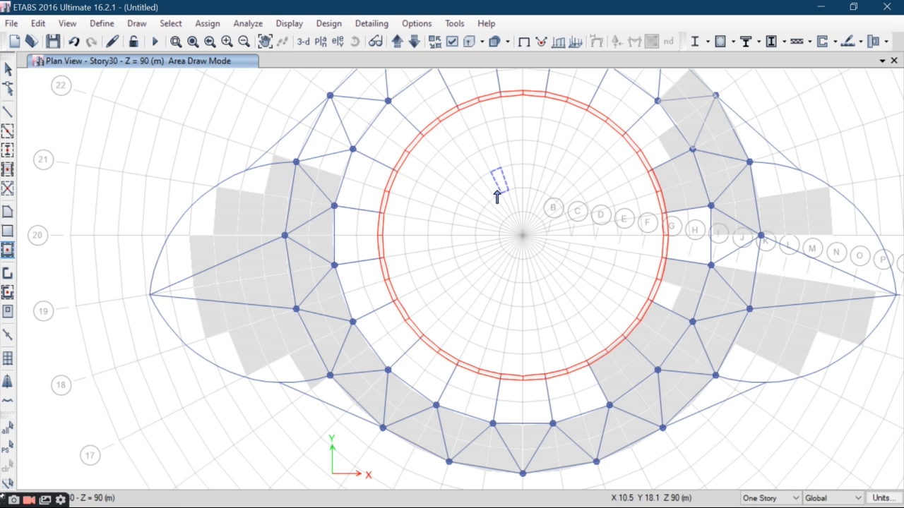
Fill the inner ring band along the bottom of the circular core with floor panels, working from lower right to lower left
{"action": "left_click", "coordinate": [567, 412]}
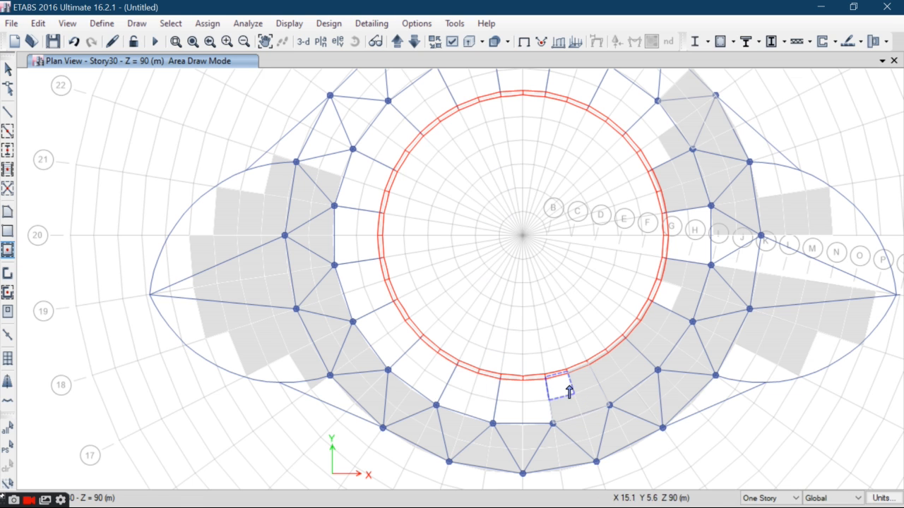
{"action": "left_click", "coordinate": [542, 402]}
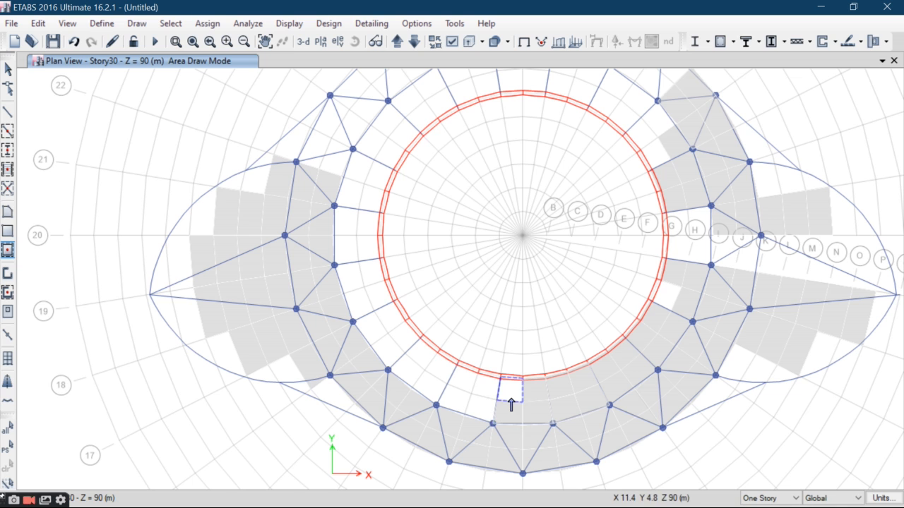
{"action": "left_click", "coordinate": [484, 406]}
{"action": "left_click", "coordinate": [488, 392]}
{"action": "left_click", "coordinate": [464, 382]}
{"action": "left_click", "coordinate": [457, 399]}
{"action": "left_click", "coordinate": [442, 392]}
{"action": "left_click", "coordinate": [416, 370]}
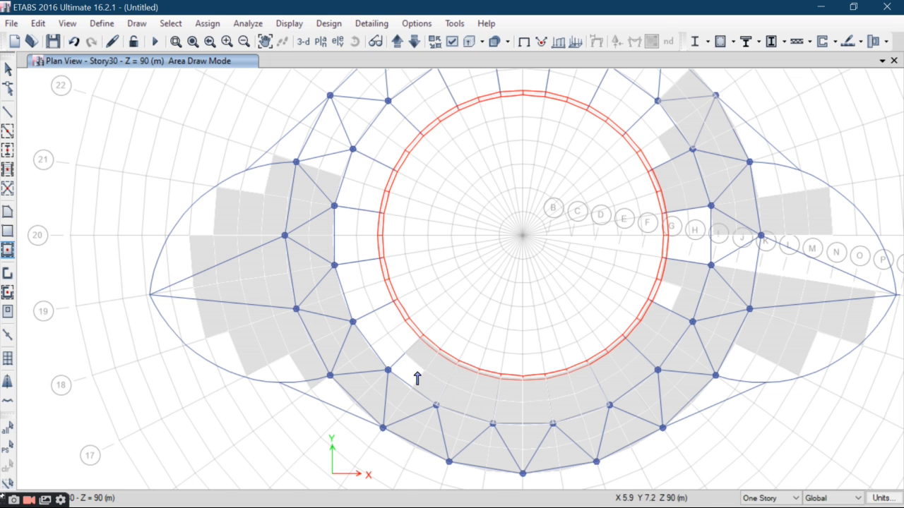
Continue the inner ring band's floor panels up the left side of the core to the cells just above grid line 20
{"action": "left_click", "coordinate": [392, 355]}
{"action": "left_click", "coordinate": [387, 322]}
{"action": "left_click", "coordinate": [378, 307]}
{"action": "left_click", "coordinate": [353, 286]}
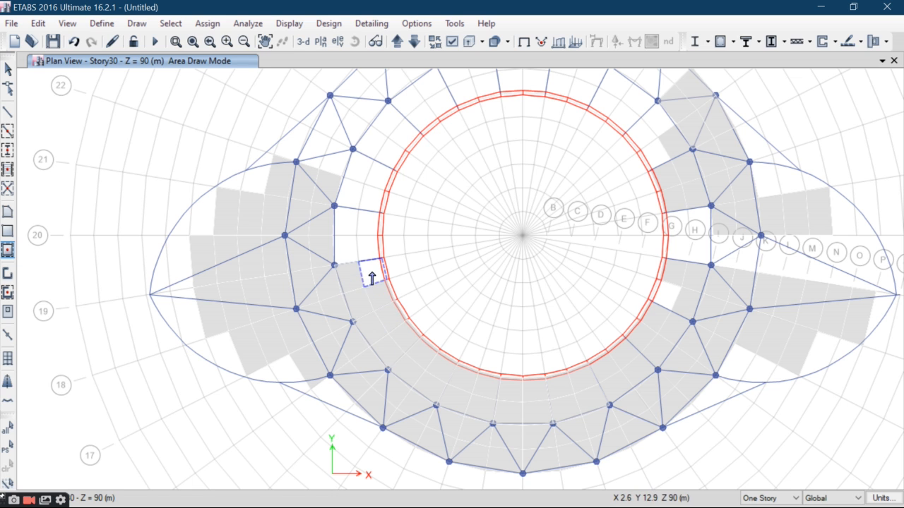
{"action": "left_click", "coordinate": [366, 258]}
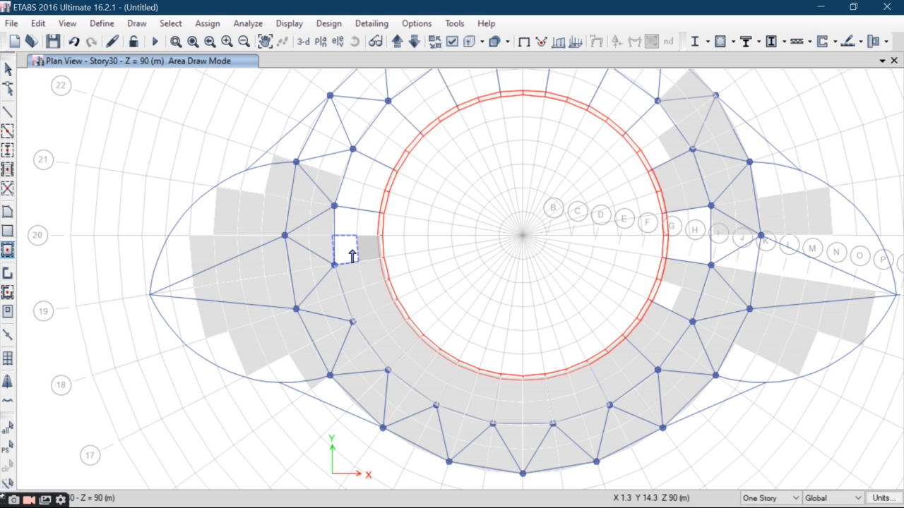
{"action": "left_click", "coordinate": [353, 256]}
{"action": "left_click", "coordinate": [347, 234]}
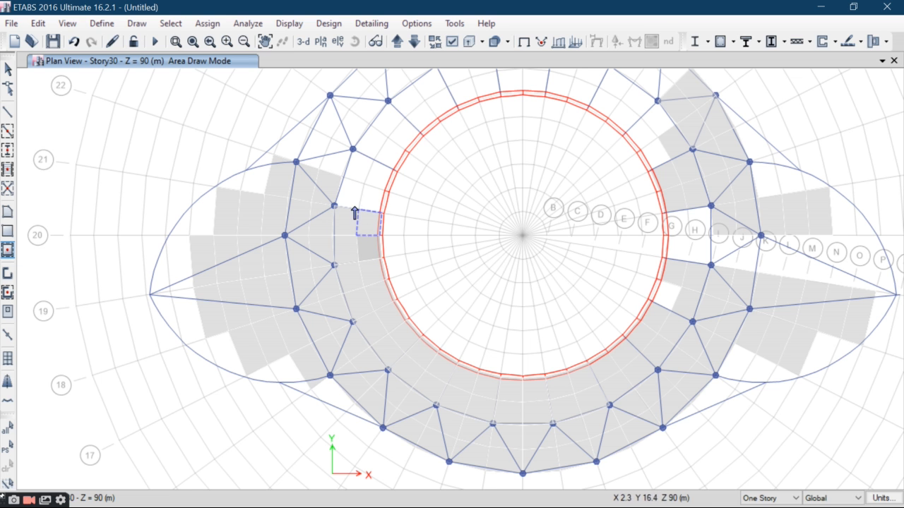
Fill the upper-left part of the inner ring band between the core and the inner joints with floor panels
{"action": "middle_click_drag", "start_coordinate": [339, 236], "coordinate": [327, 306]}
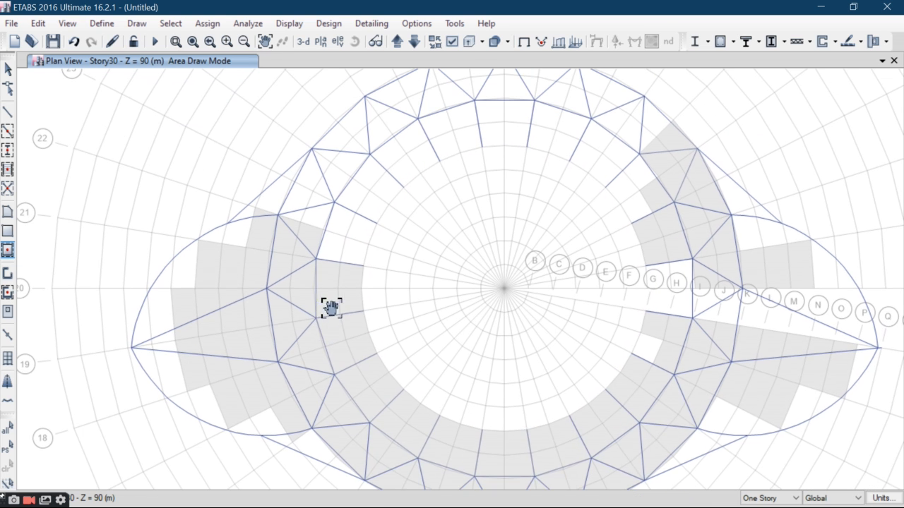
{"action": "left_click", "coordinate": [346, 226]}
{"action": "left_click", "coordinate": [355, 205]}
{"action": "left_click", "coordinate": [368, 209]}
{"action": "left_click", "coordinate": [381, 190]}
{"action": "left_click", "coordinate": [369, 169]}
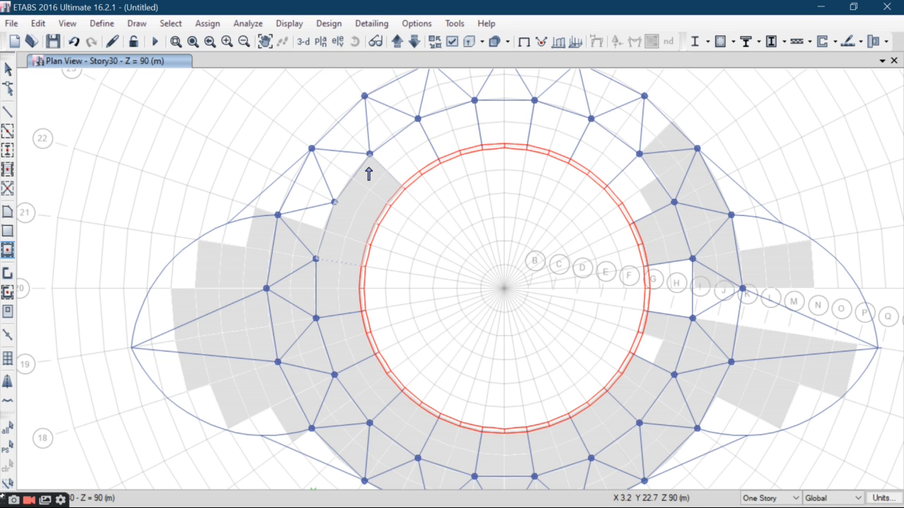
{"action": "left_click", "coordinate": [387, 169]}
{"action": "left_click", "coordinate": [421, 161]}
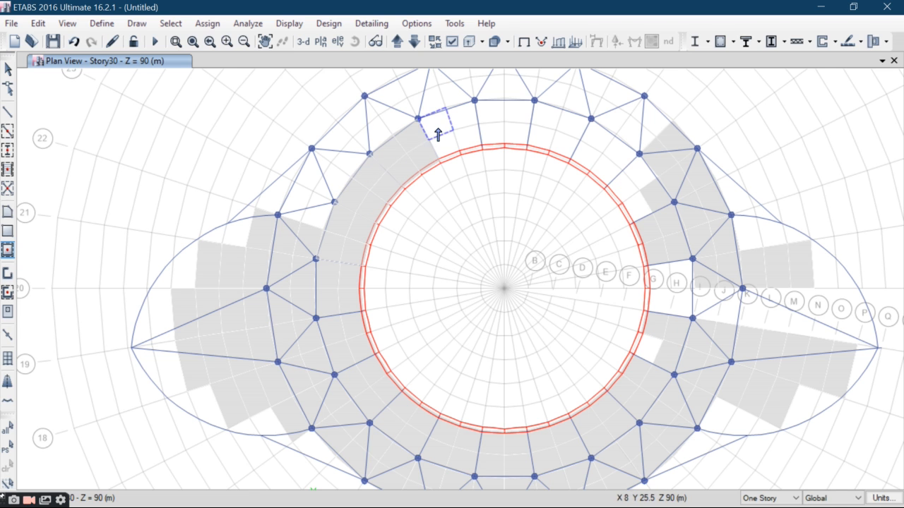
Fill the inner ring band across the top of the circular core with floor panels, working left to right
{"action": "left_click", "coordinate": [437, 135]}
{"action": "left_click", "coordinate": [445, 143]}
{"action": "left_click", "coordinate": [466, 132]}
{"action": "left_click", "coordinate": [482, 119]}
{"action": "left_click", "coordinate": [496, 142]}
{"action": "left_click", "coordinate": [517, 139]}
{"action": "left_click", "coordinate": [545, 123]}
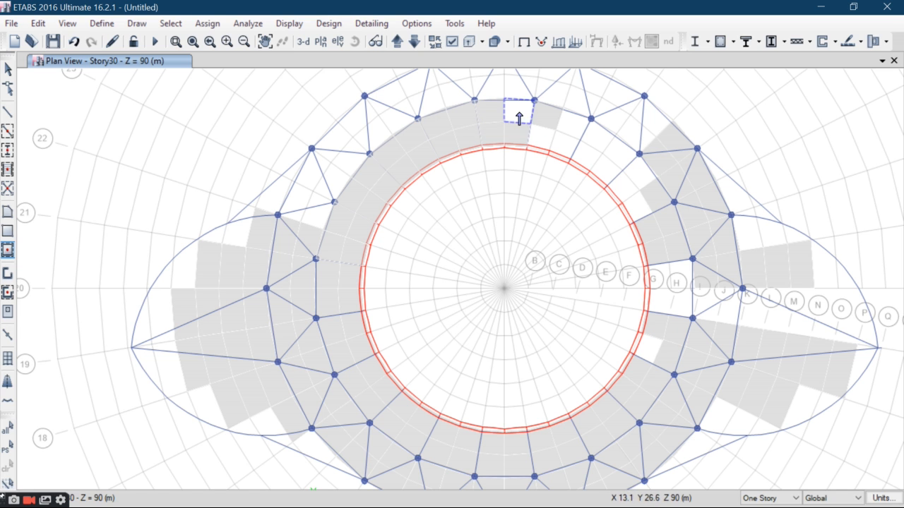
{"action": "left_click", "coordinate": [518, 118]}
Fill the upper-right inner ring band with floor panels and patch the gap beside the core's lower-right edge
{"action": "left_click", "coordinate": [540, 139]}
{"action": "left_click", "coordinate": [570, 128]}
{"action": "left_click", "coordinate": [565, 149]}
{"action": "left_click", "coordinate": [621, 145]}
{"action": "left_click", "coordinate": [610, 175]}
{"action": "left_click", "coordinate": [635, 186]}
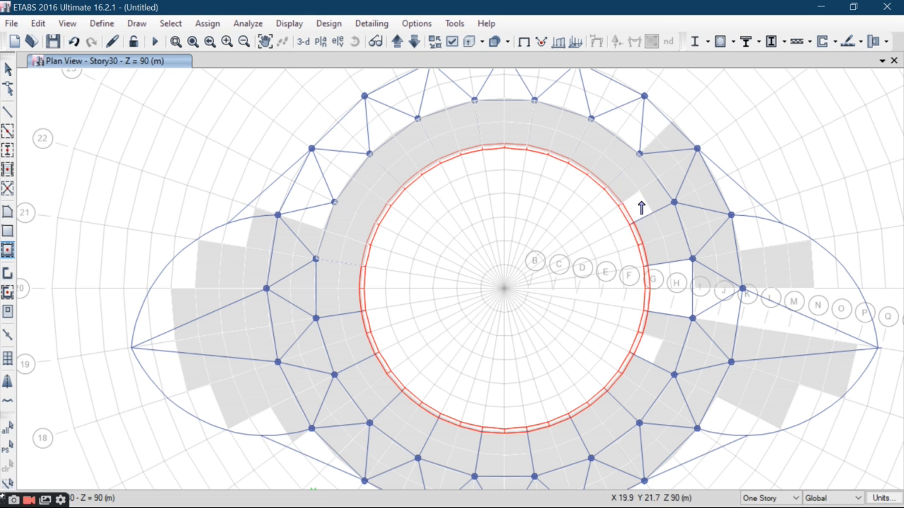
{"action": "left_click", "coordinate": [641, 206]}
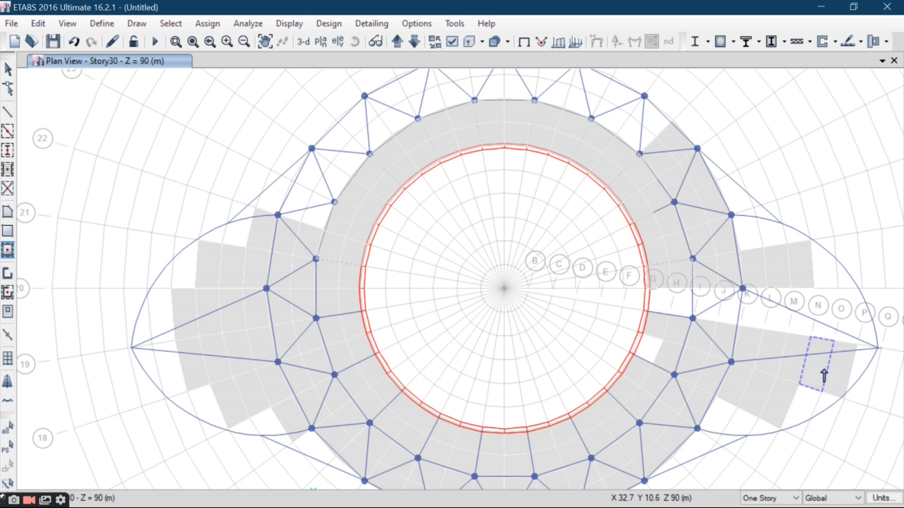
{"action": "left_click", "coordinate": [644, 363]}
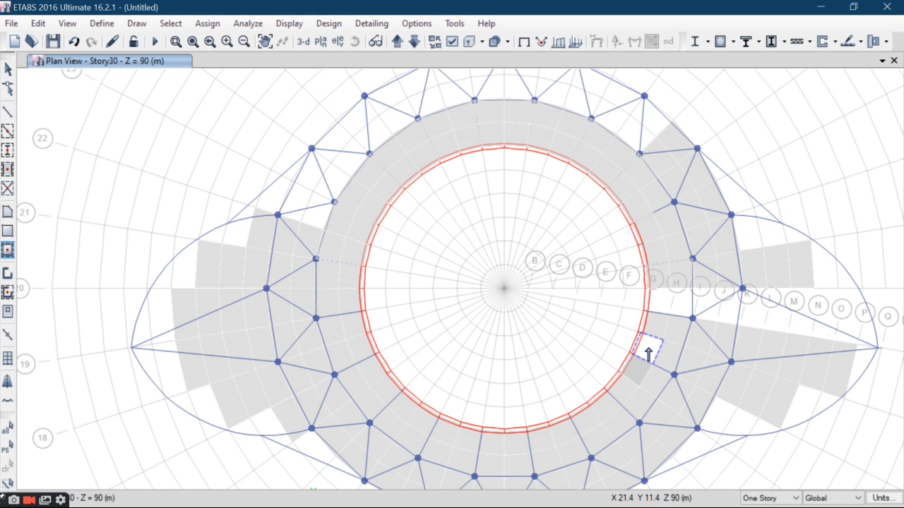
Fill the outer ring band with floor panels from the upper right across the top joint
{"action": "left_click", "coordinate": [646, 122]}
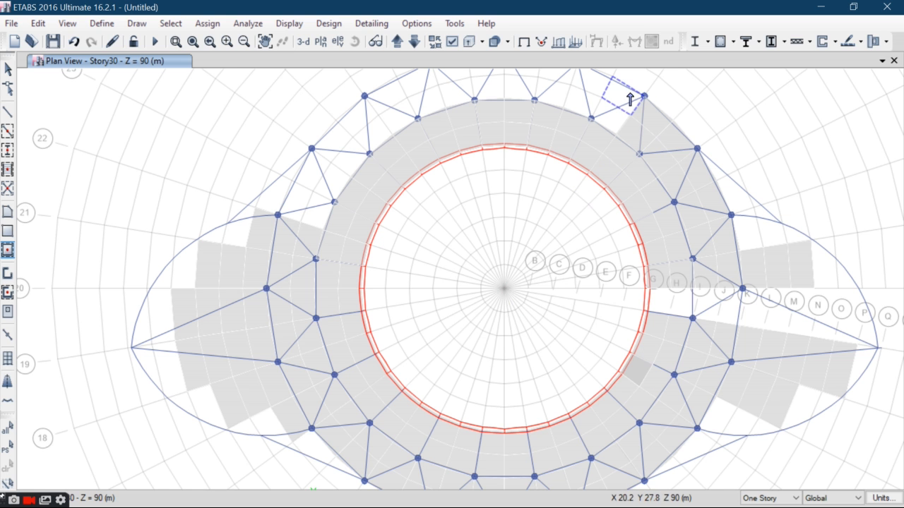
{"action": "left_click", "coordinate": [597, 89]}
{"action": "middle_click_drag", "start_coordinate": [582, 201], "coordinate": [569, 290]}
{"action": "left_click", "coordinate": [540, 180]}
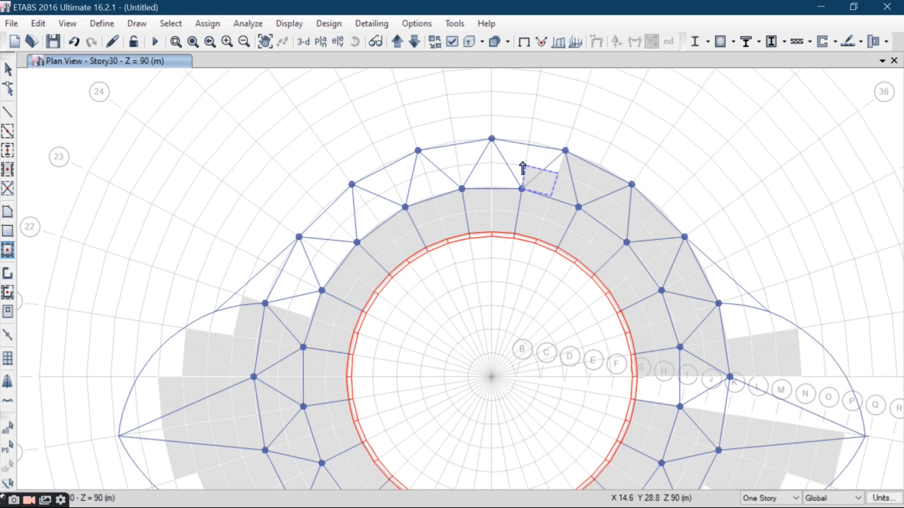
{"action": "left_click", "coordinate": [515, 157]}
{"action": "left_click", "coordinate": [542, 158]}
{"action": "left_click", "coordinate": [509, 172]}
{"action": "left_click", "coordinate": [479, 158]}
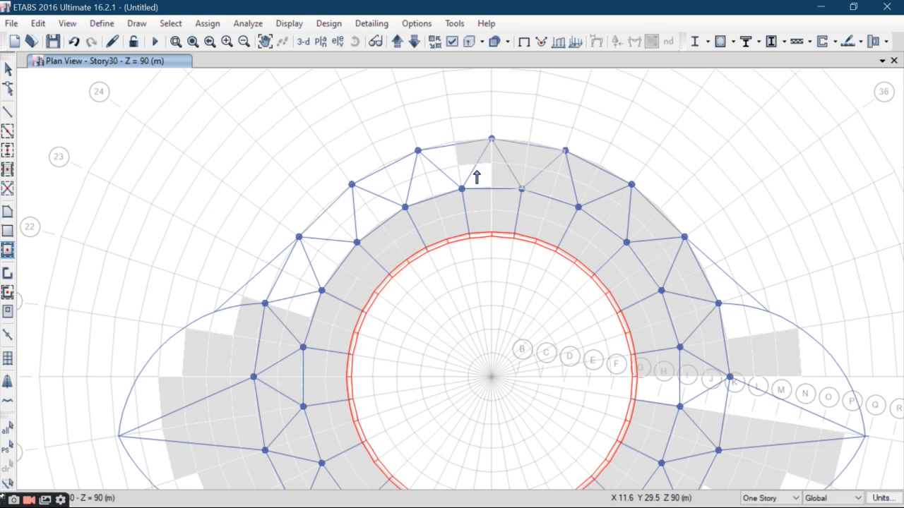
Continue the outer ring band's floor panels from the top joint down to the upper-left joints near grid line 23
{"action": "left_click", "coordinate": [472, 177]}
{"action": "left_click", "coordinate": [442, 176]}
{"action": "left_click", "coordinate": [443, 162]}
{"action": "left_click", "coordinate": [418, 176]}
{"action": "left_click", "coordinate": [417, 194]}
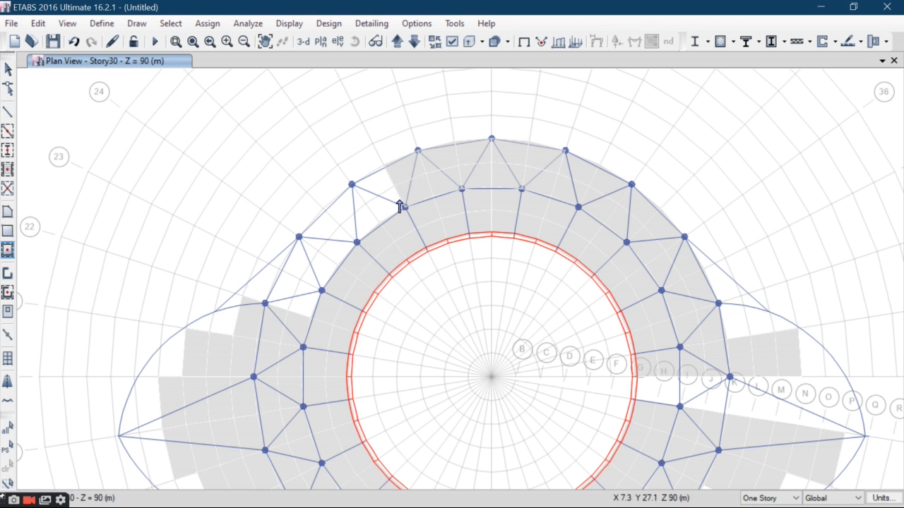
{"action": "left_click", "coordinate": [387, 206]}
{"action": "left_click", "coordinate": [376, 191]}
{"action": "left_click", "coordinate": [338, 206]}
{"action": "left_click", "coordinate": [348, 230]}
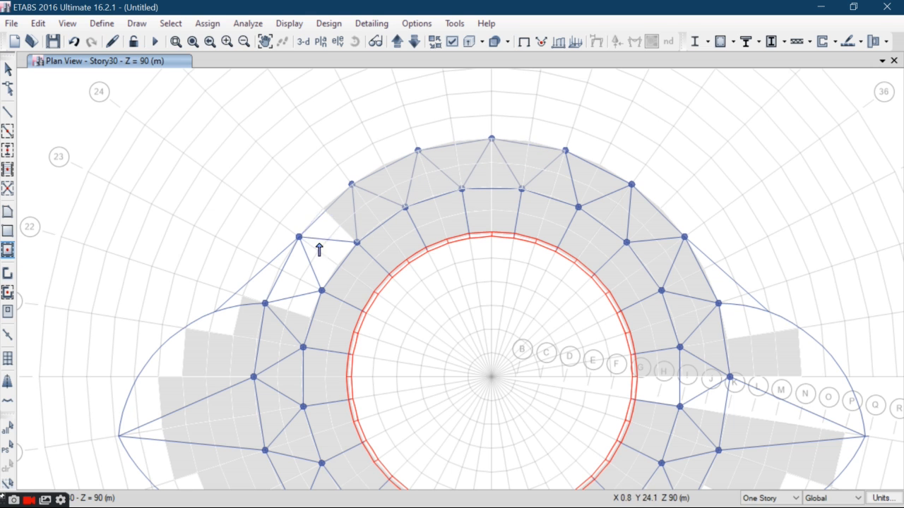
Fill the remaining outer ring cells on the upper left with floor panels down to the left wing's existing panels
{"action": "left_click", "coordinate": [318, 244]}
{"action": "left_click", "coordinate": [335, 250]}
{"action": "left_click", "coordinate": [318, 283]}
{"action": "left_click", "coordinate": [303, 266]}
{"action": "left_click", "coordinate": [325, 307]}
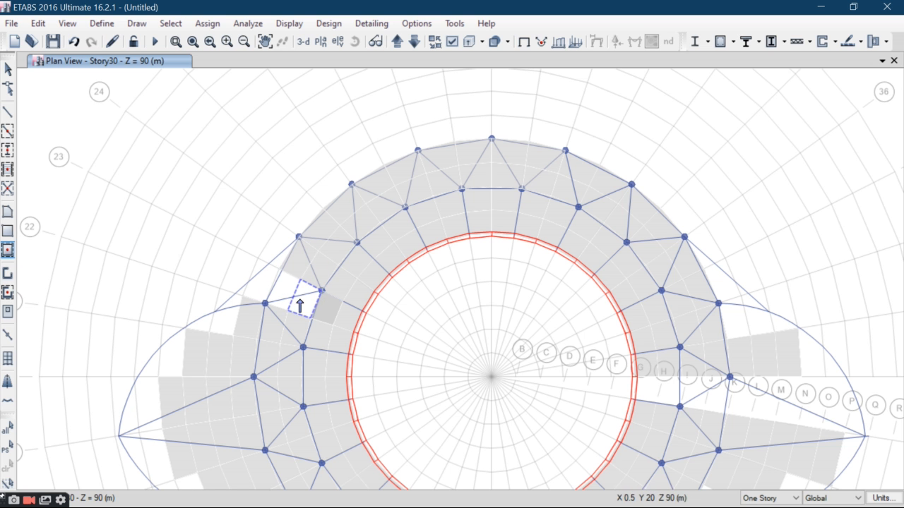
{"action": "left_click", "coordinate": [292, 300]}
Draw a Slab150mm floor polygon in the triangle between the lower-right outer ring joints and the right wing's diagonal beam
{"action": "scroll", "coordinate": [373, 221], "scroll_direction": "down", "scroll_amount": 5}
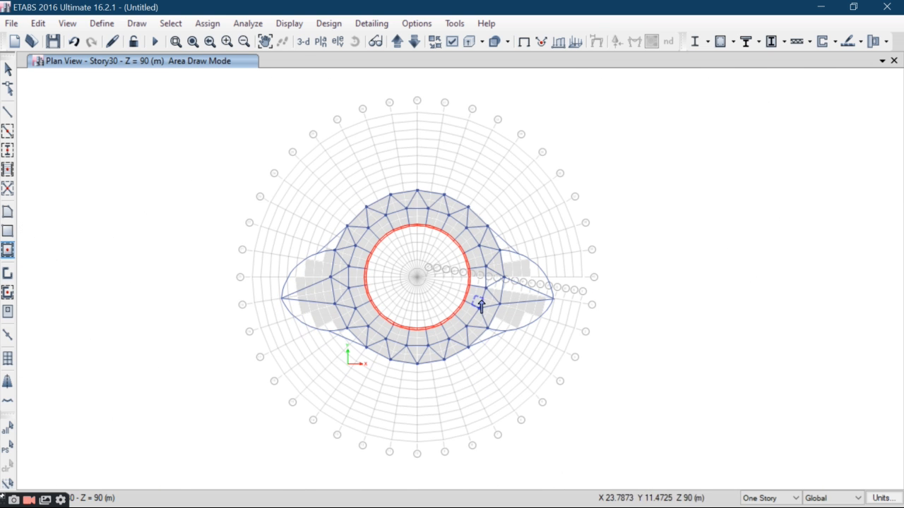
{"action": "scroll", "coordinate": [483, 347], "scroll_direction": "up", "scroll_amount": 3}
{"action": "scroll", "coordinate": [483, 348], "scroll_direction": "up", "scroll_amount": 2}
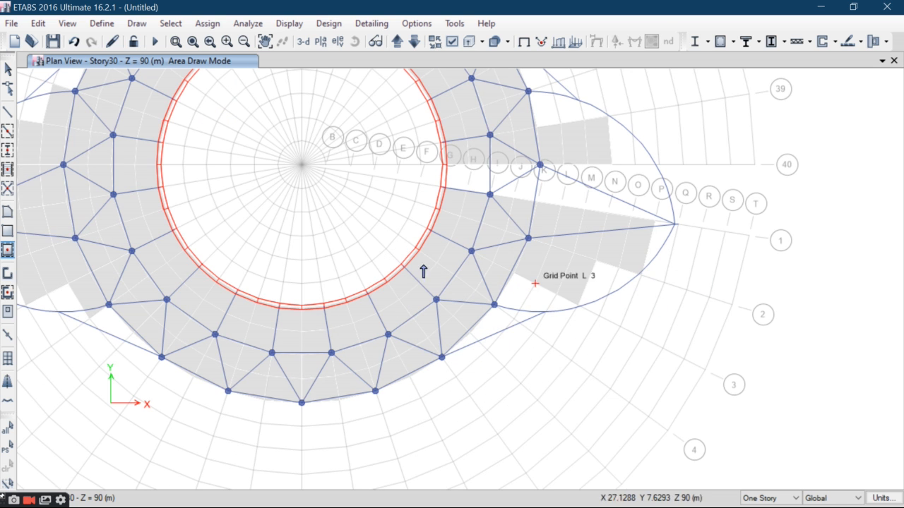
{"action": "left_click", "coordinate": [7, 219]}
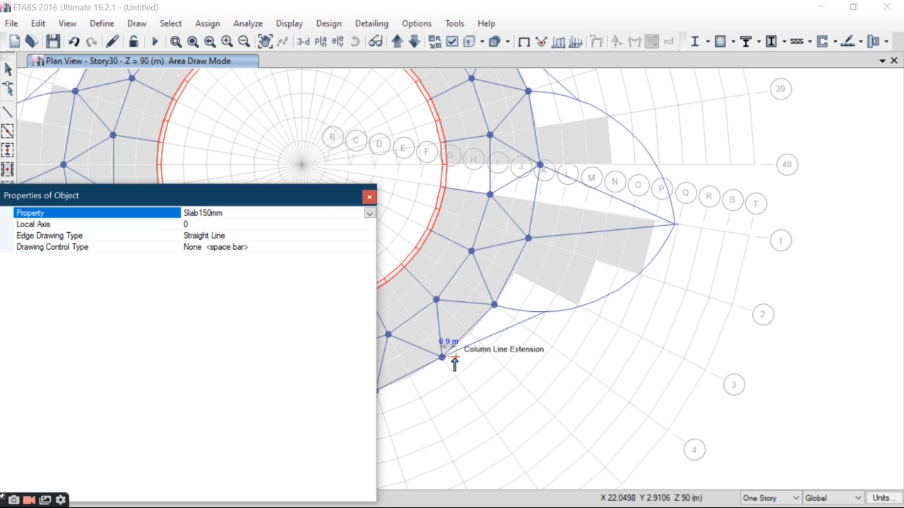
{"action": "left_click", "coordinate": [372, 198]}
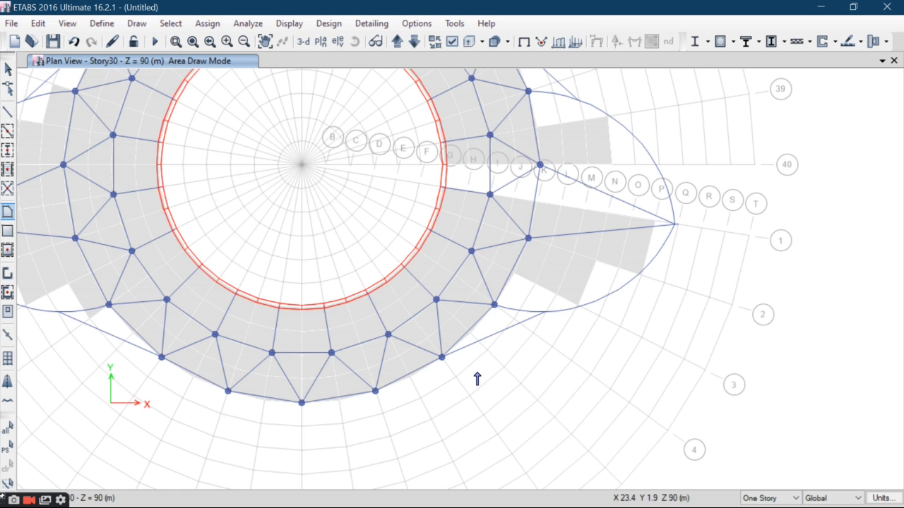
{"action": "scroll", "coordinate": [478, 377], "scroll_direction": "up", "scroll_amount": 2}
{"action": "left_click", "coordinate": [379, 331]}
{"action": "left_click", "coordinate": [523, 186]}
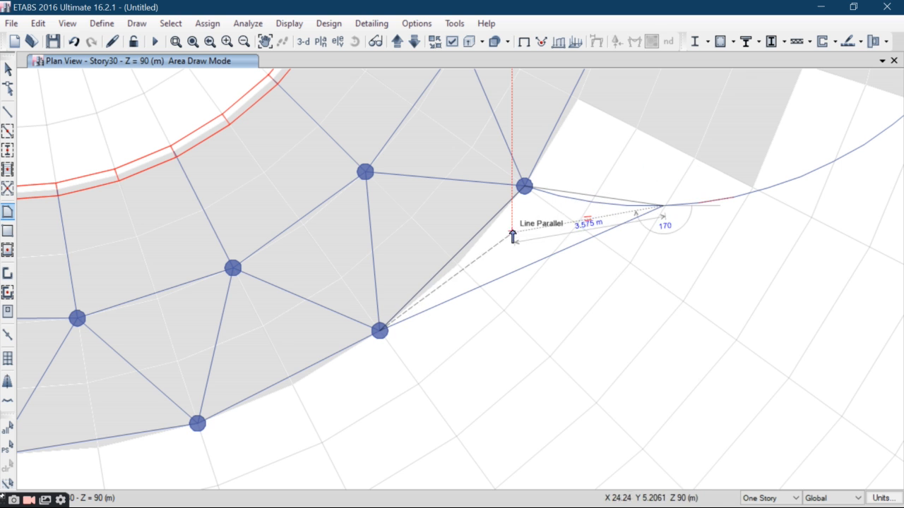
{"action": "left_click", "coordinate": [379, 331]}
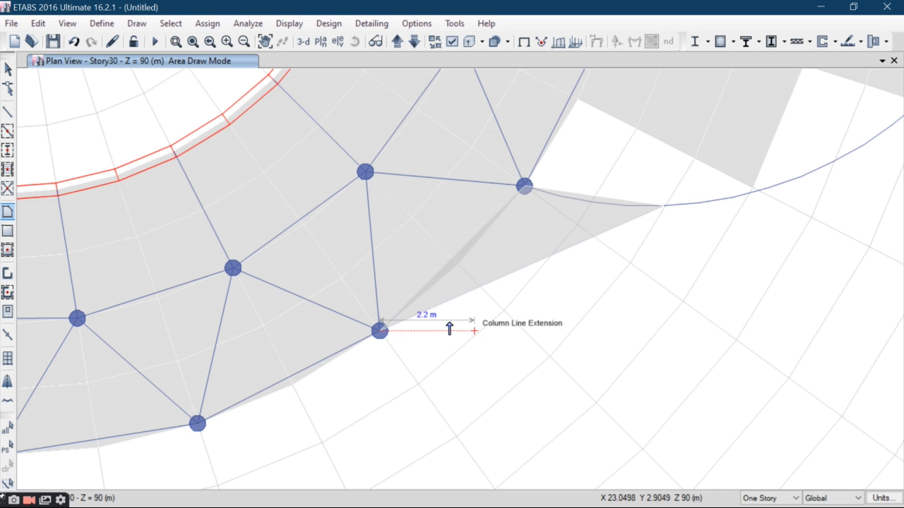
Draw a floor slab from the outer ring joint through grid point K-3 along the panel edge and back along the wing's lower curve
{"action": "middle_click_drag", "start_coordinate": [596, 223], "coordinate": [471, 322]}
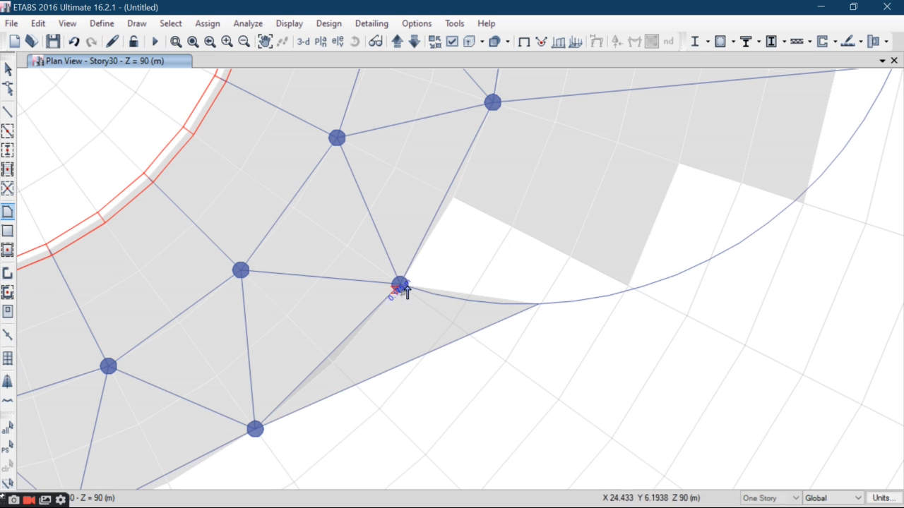
{"action": "left_click", "coordinate": [399, 285]}
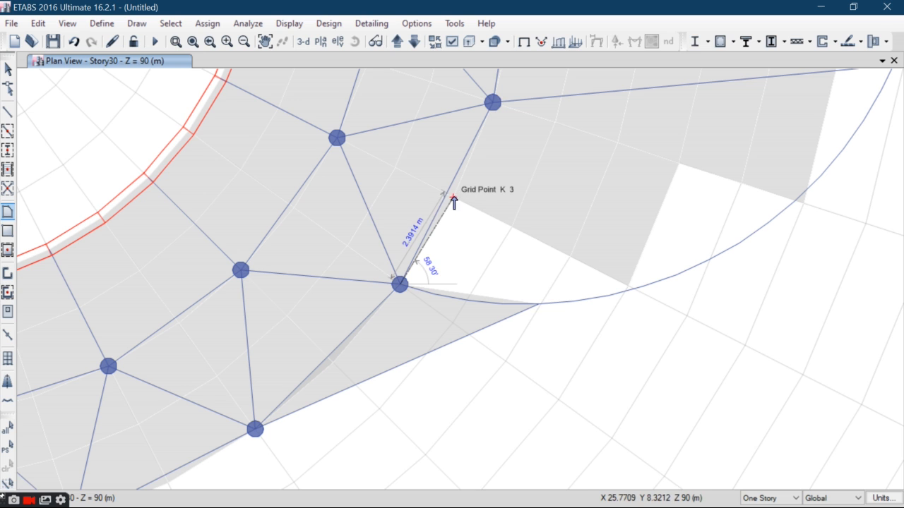
{"action": "left_click", "coordinate": [629, 288]}
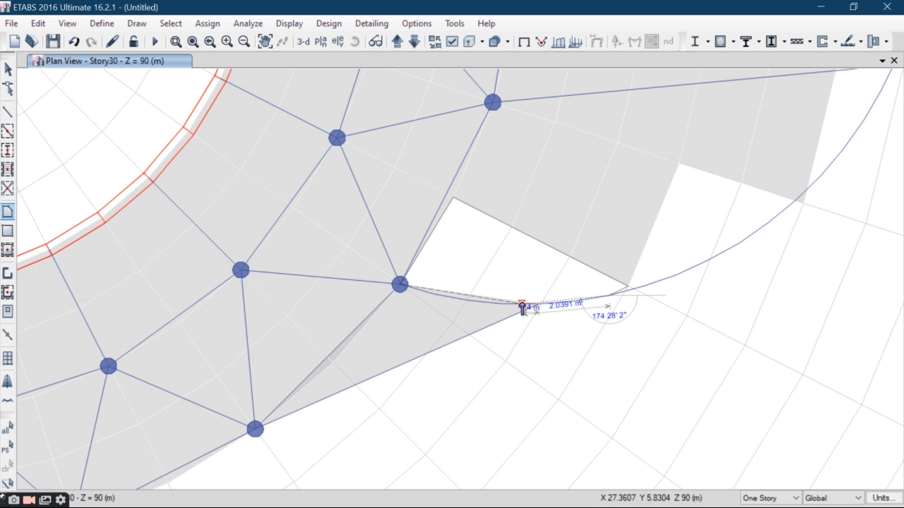
{"action": "double_click", "coordinate": [400, 284]}
Draw a floor slab filling the gap between grid lines 2 and 3 out to the right wing's lower curve
{"action": "middle_click_drag", "start_coordinate": [606, 280], "coordinate": [437, 333]}
{"action": "left_click", "coordinate": [510, 219]}
{"action": "left_click", "coordinate": [628, 253]}
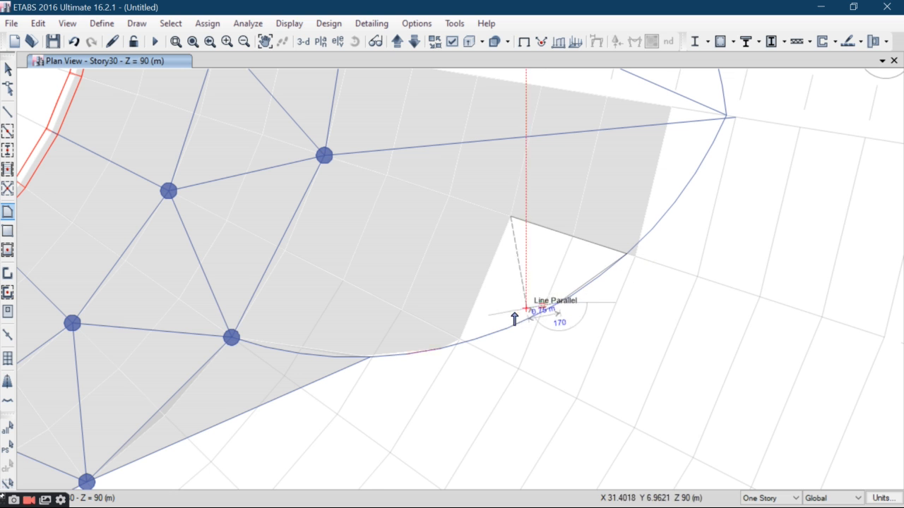
{"action": "left_click", "coordinate": [457, 346]}
{"action": "double_click", "coordinate": [510, 219]}
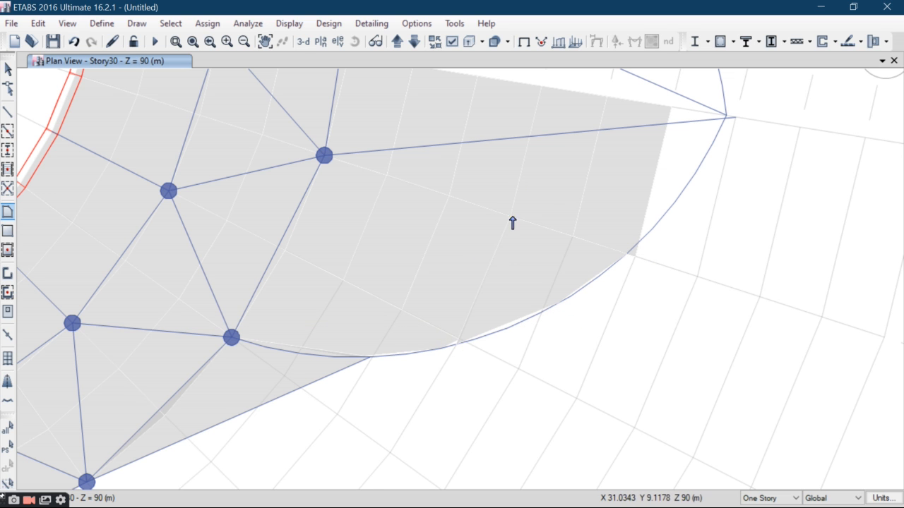
Draw a floor slab at the right wing's tip between grid line 1, the curved edge and the last existing panel
{"action": "scroll", "coordinate": [532, 254], "scroll_direction": "down", "scroll_amount": 3}
{"action": "scroll", "coordinate": [591, 226], "scroll_direction": "up", "scroll_amount": 2}
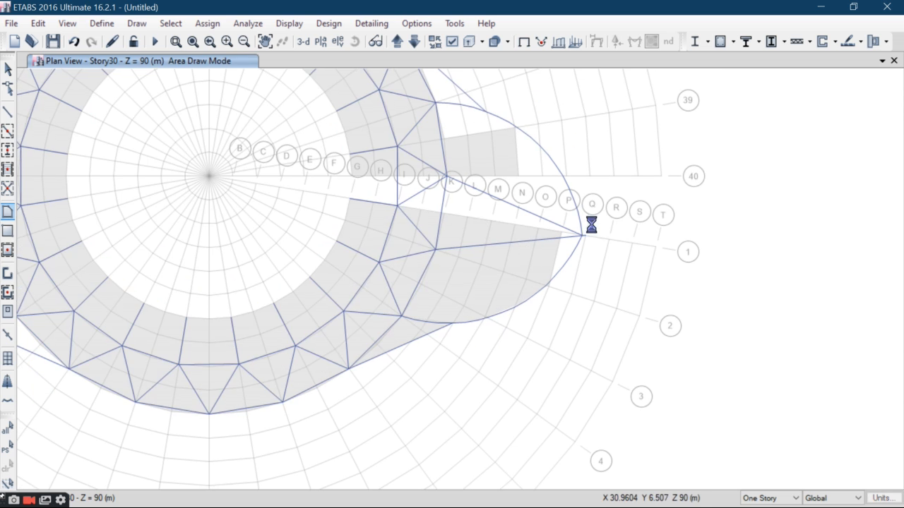
{"action": "scroll", "coordinate": [584, 260], "scroll_direction": "up", "scroll_amount": 3}
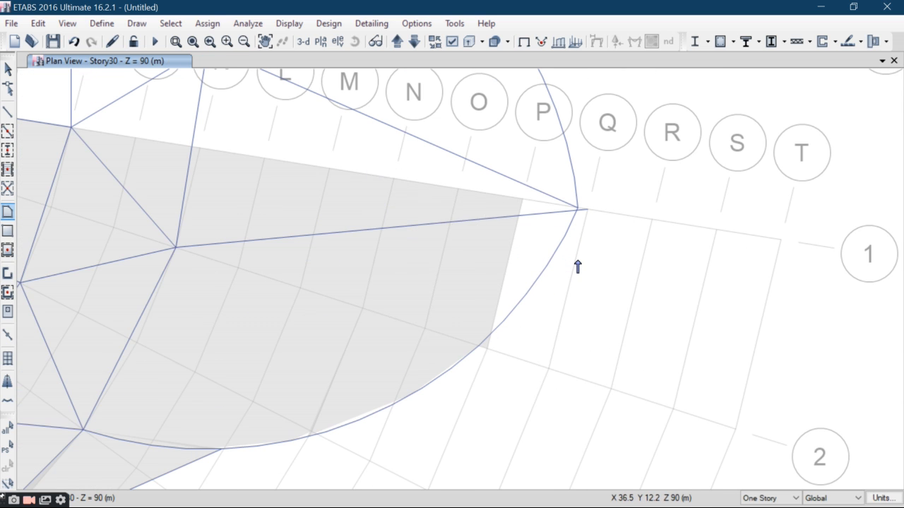
{"action": "left_click", "coordinate": [521, 200]}
{"action": "left_click", "coordinate": [578, 209]}
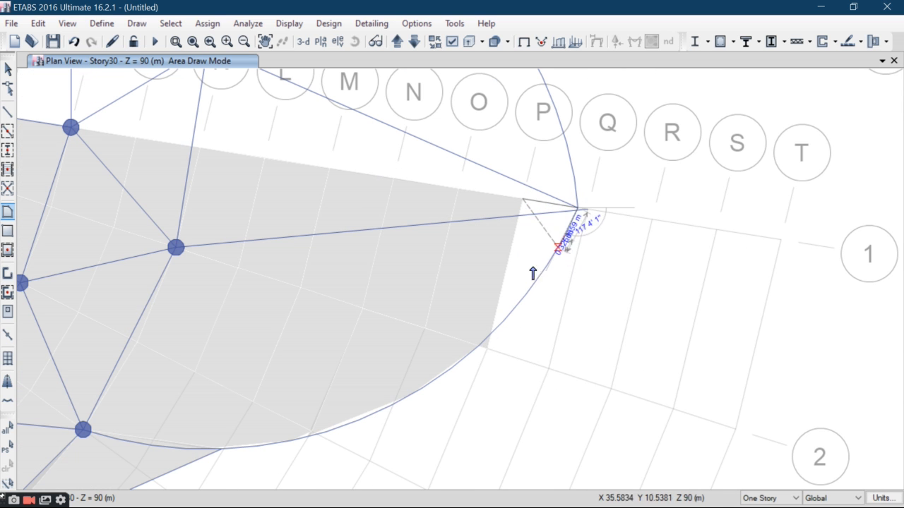
{"action": "left_click", "coordinate": [491, 330]}
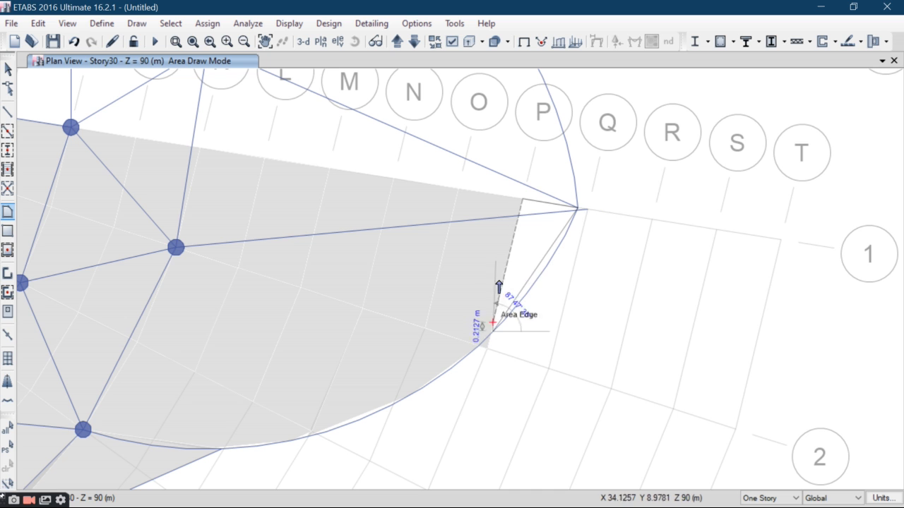
{"action": "double_click", "coordinate": [523, 202]}
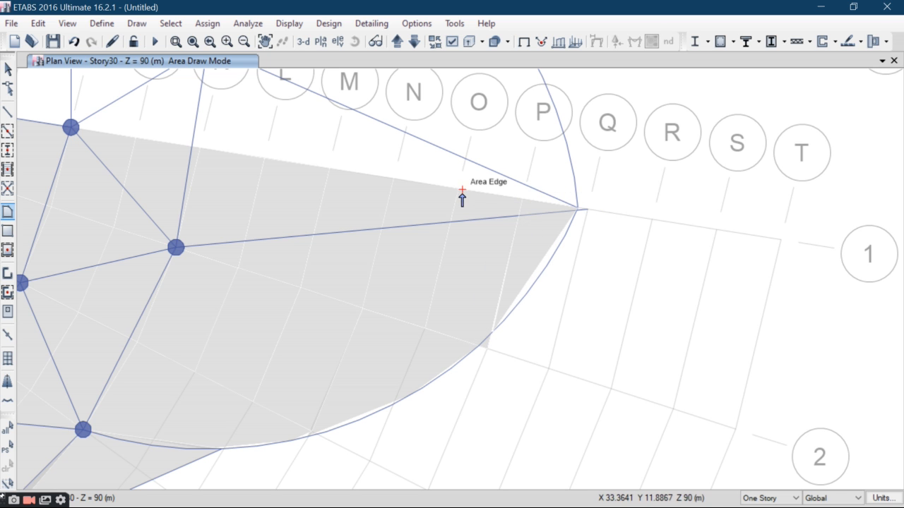
Draw a floor slab from grid point N-39 along the right wing's upper curve to the tip and back to the panel corner on grid line 40
{"action": "scroll", "coordinate": [404, 211], "scroll_direction": "down", "scroll_amount": 3}
{"action": "scroll", "coordinate": [430, 246], "scroll_direction": "down", "scroll_amount": 2}
{"action": "scroll", "coordinate": [428, 206], "scroll_direction": "up", "scroll_amount": 2}
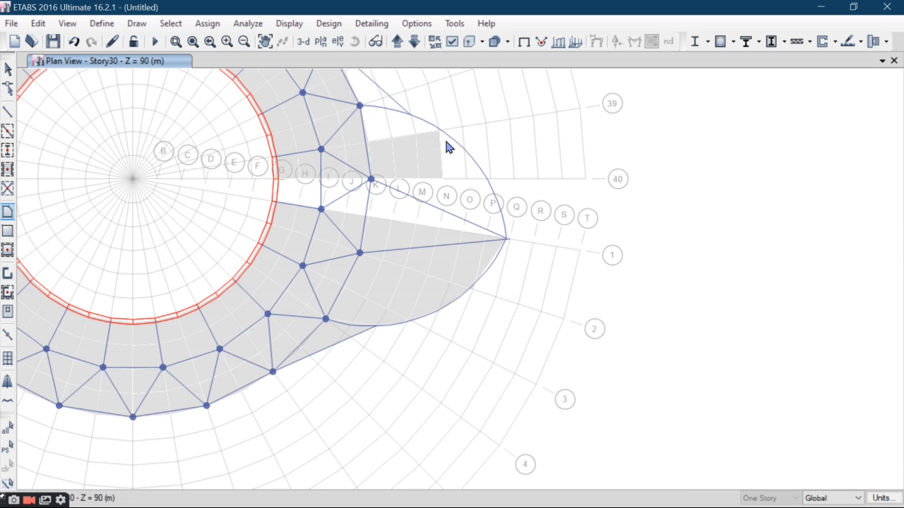
{"action": "scroll", "coordinate": [444, 143], "scroll_direction": "up", "scroll_amount": 3}
{"action": "left_click", "coordinate": [428, 113]}
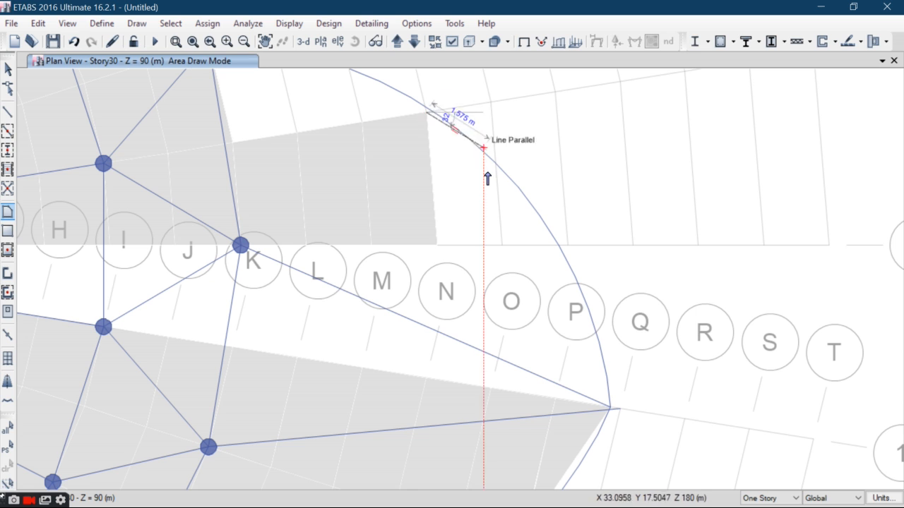
{"action": "left_click", "coordinate": [494, 163]}
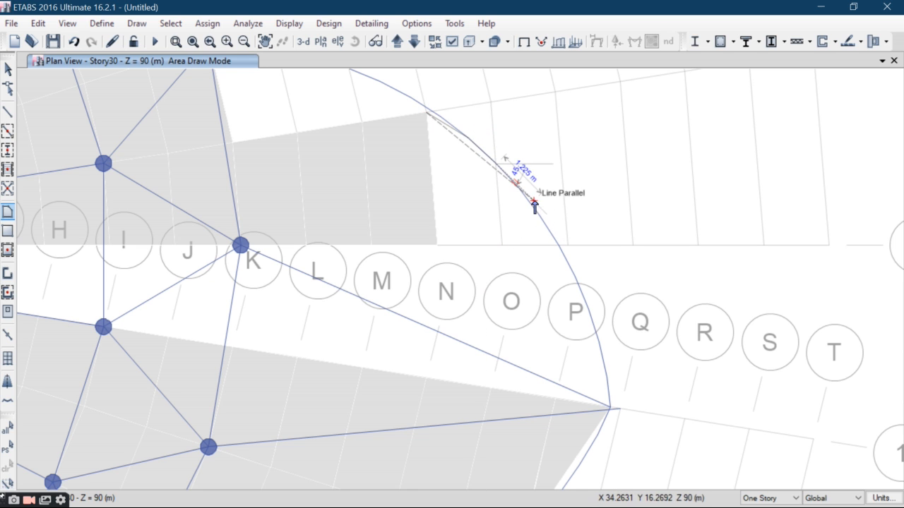
{"action": "left_click", "coordinate": [575, 273]}
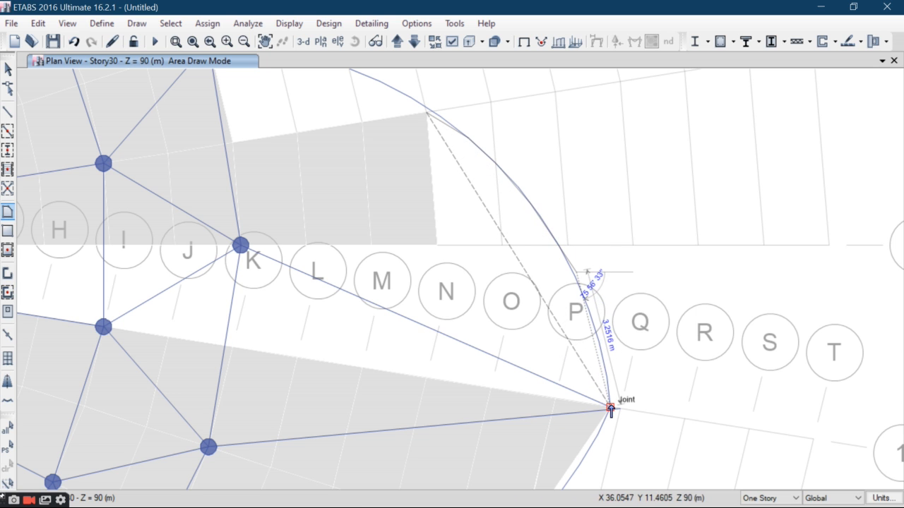
{"action": "left_click", "coordinate": [600, 344]}
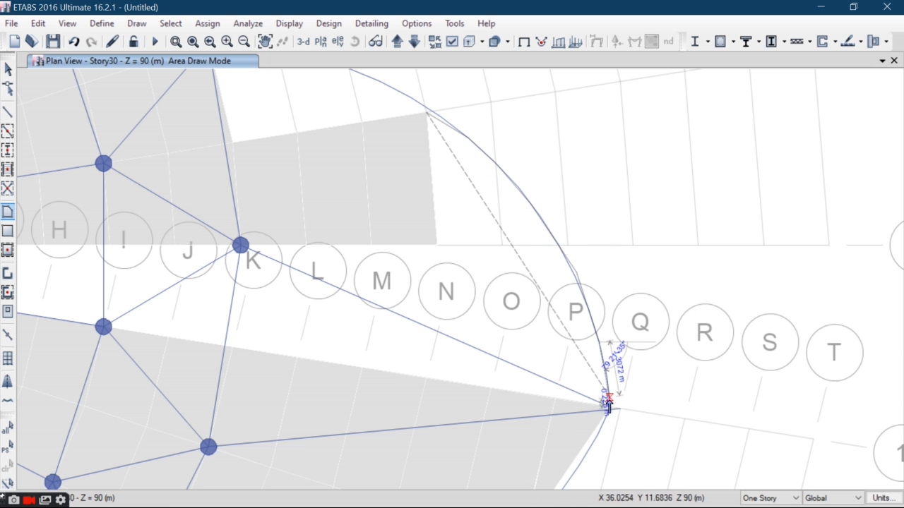
{"action": "left_click", "coordinate": [609, 408]}
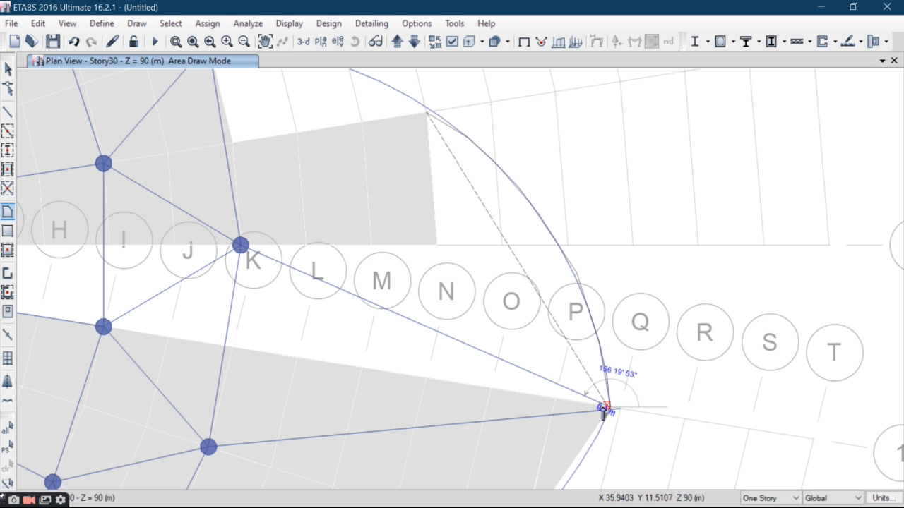
{"action": "left_click", "coordinate": [436, 247]}
{"action": "key", "text": "Return"}
{"action": "scroll", "coordinate": [372, 231], "scroll_direction": "down", "scroll_amount": 3}
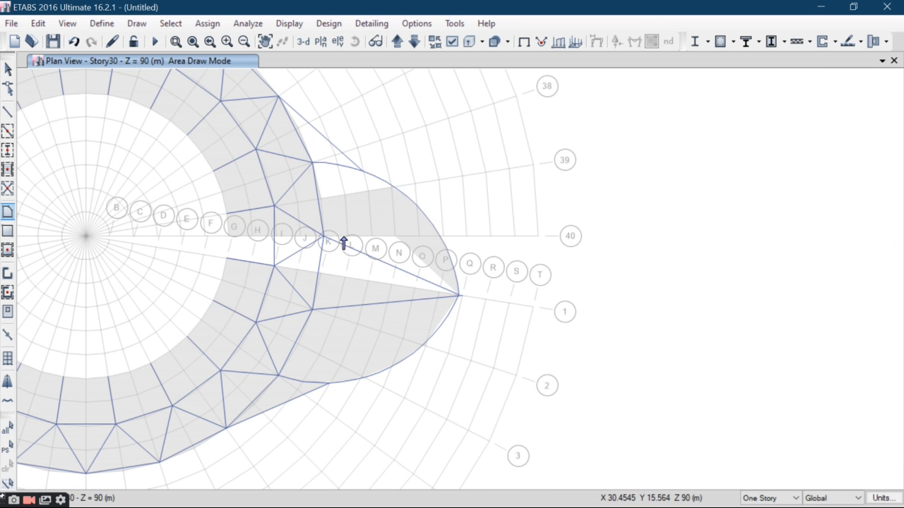
Draw a floor slab from grid point K-38 along the panel edge to N-39, closing along grid line 38 beyond the right wing's upper curve
{"action": "scroll", "coordinate": [357, 253], "scroll_direction": "up", "scroll_amount": 5}
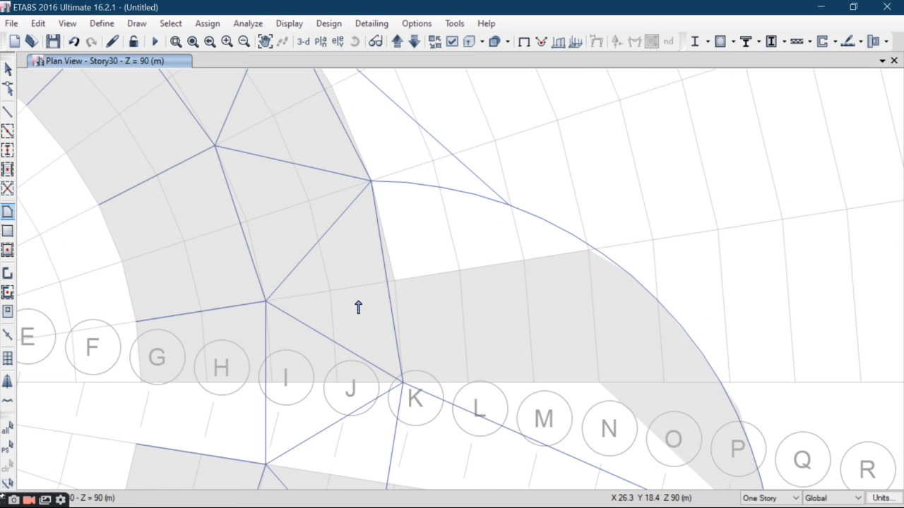
{"action": "left_click", "coordinate": [370, 182]}
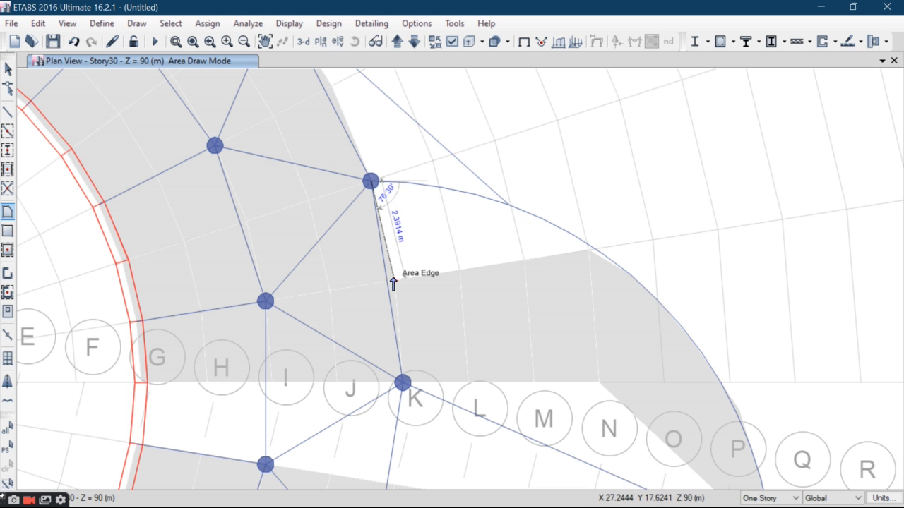
{"action": "left_click", "coordinate": [590, 250]}
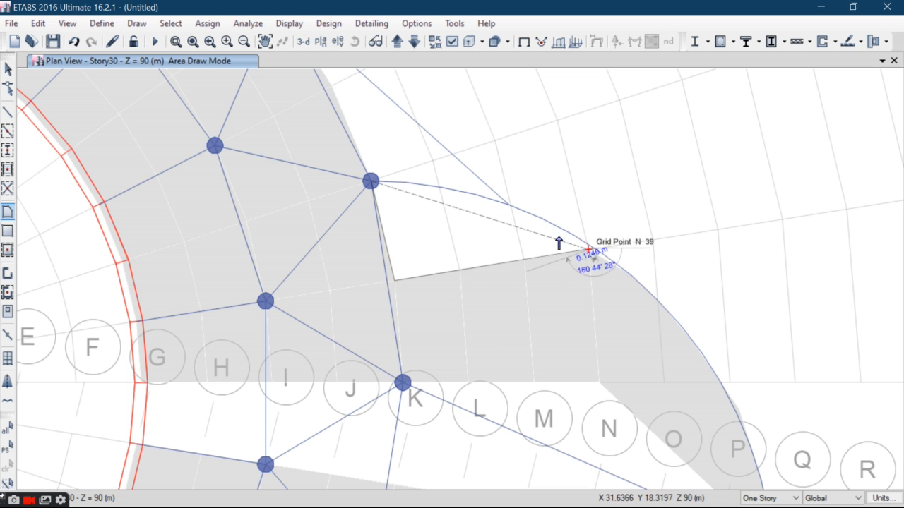
{"action": "scroll", "coordinate": [425, 152], "scroll_direction": "down", "scroll_amount": 3}
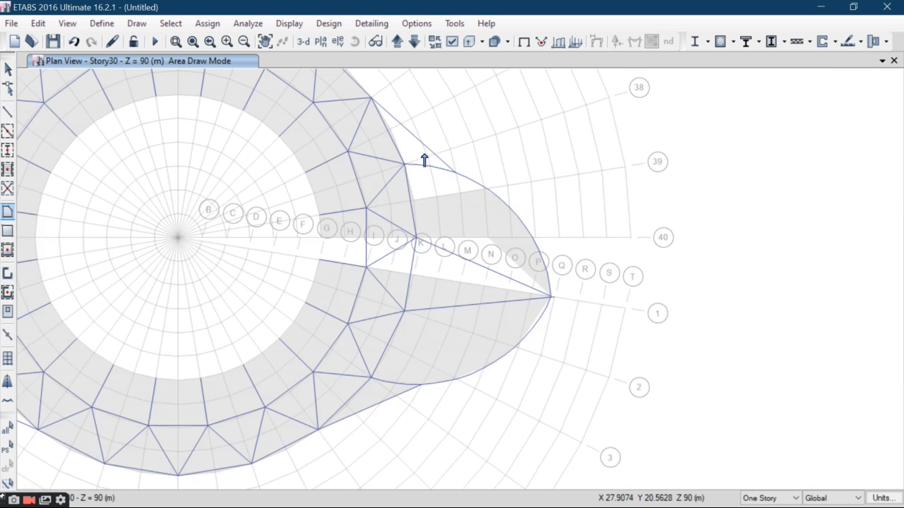
{"action": "scroll", "coordinate": [444, 164], "scroll_direction": "up", "scroll_amount": 3}
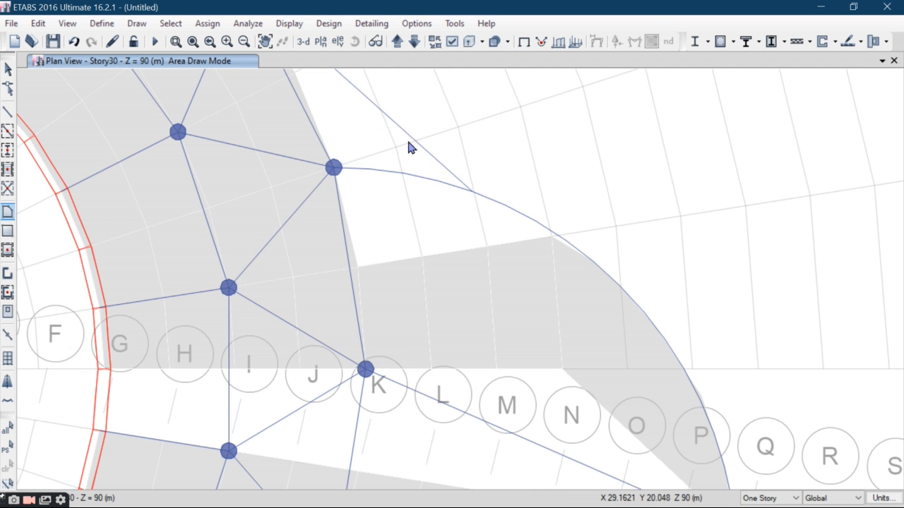
{"action": "scroll", "coordinate": [368, 121], "scroll_direction": "down", "scroll_amount": 3}
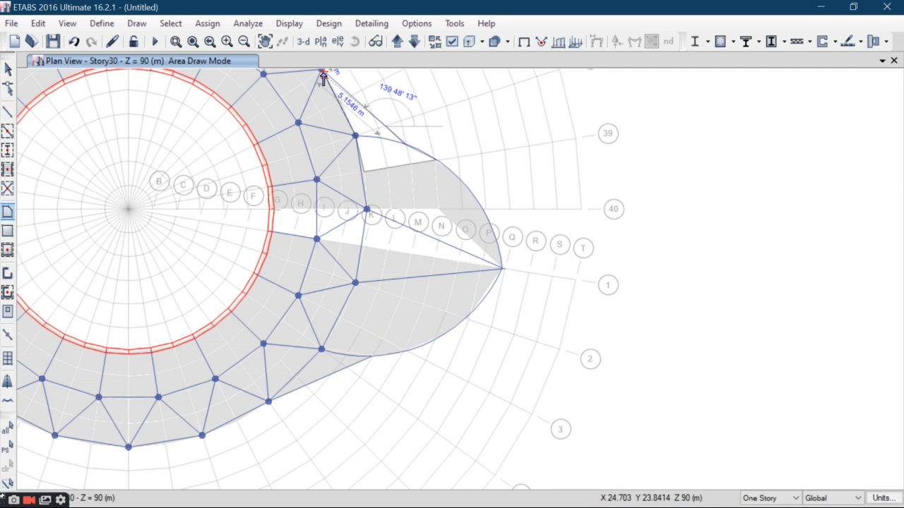
{"action": "double_click", "coordinate": [356, 136]}
{"action": "scroll", "coordinate": [401, 160], "scroll_direction": "down", "scroll_amount": 5}
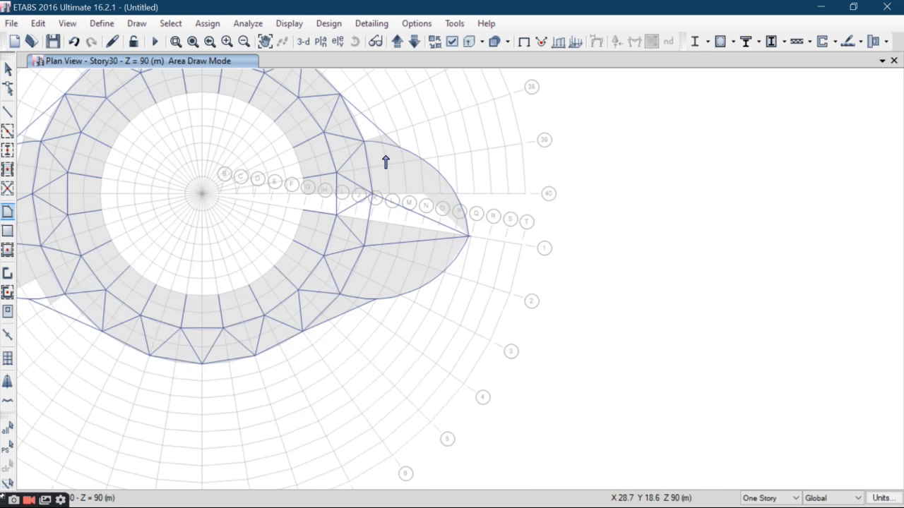
Draw a triangular floor slab between the outer ring joint above the right wing, the slab corner on grid line 38 and grid point K-38
{"action": "scroll", "coordinate": [396, 192], "scroll_direction": "up", "scroll_amount": 3}
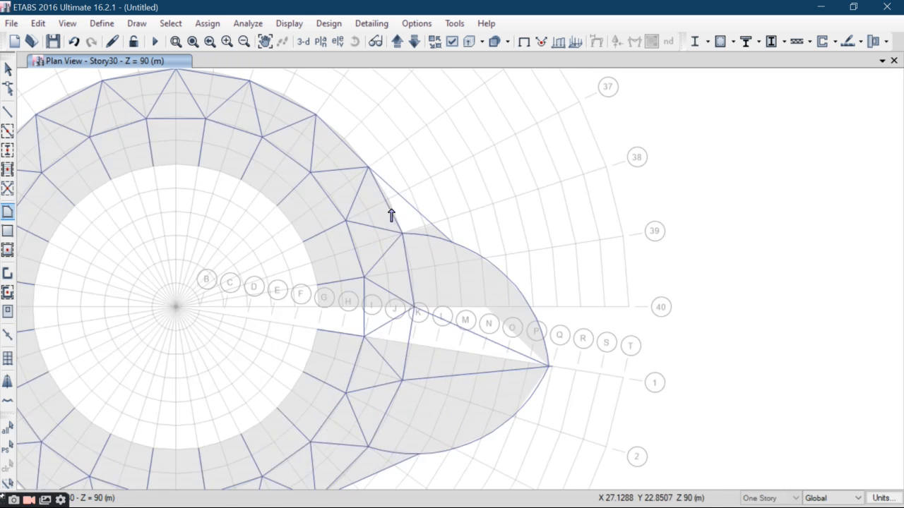
{"action": "scroll", "coordinate": [384, 198], "scroll_direction": "up", "scroll_amount": 3}
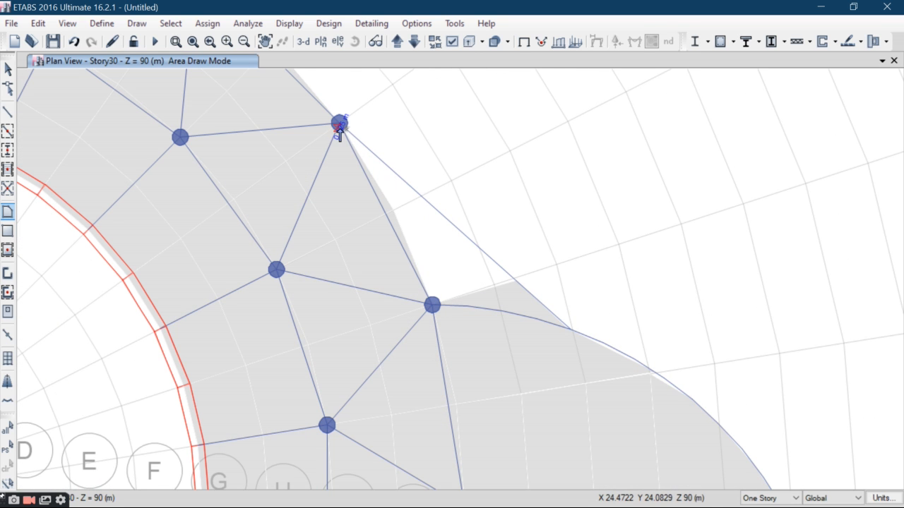
{"action": "left_click", "coordinate": [339, 126]}
{"action": "left_click", "coordinate": [514, 280]}
{"action": "left_click", "coordinate": [431, 305]}
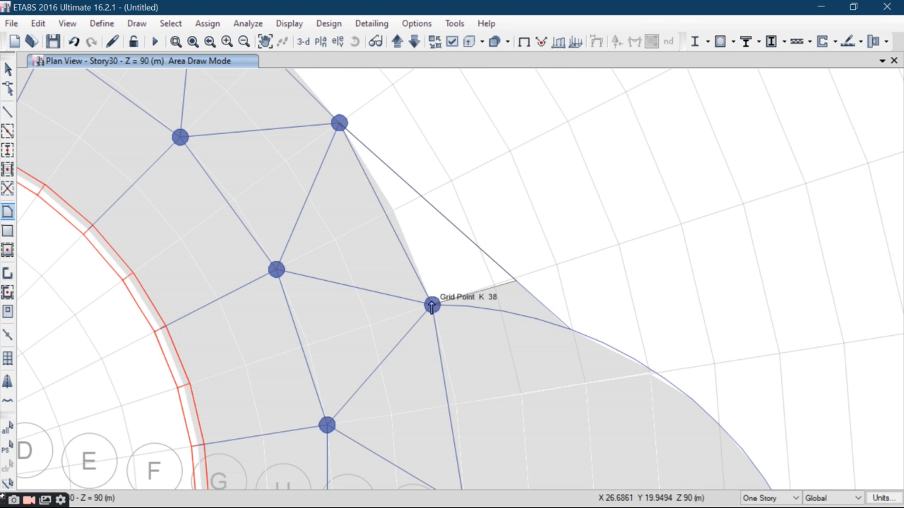
{"action": "double_click", "coordinate": [338, 123]}
{"action": "scroll", "coordinate": [434, 204], "scroll_direction": "down", "scroll_amount": 3}
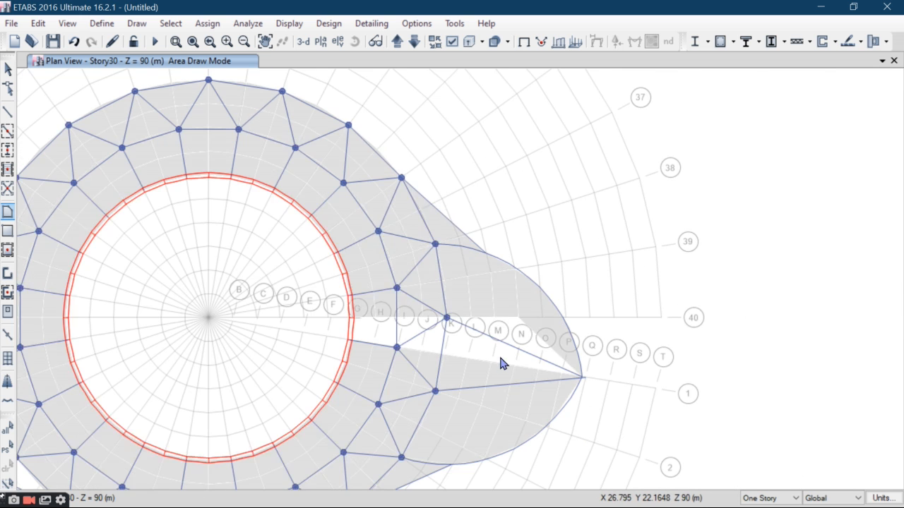
Draw a floor slab filling the gap between grid lines 40 and 1 from the inner ring wall out to the right wing's tip
{"action": "scroll", "coordinate": [434, 208], "scroll_direction": "down", "scroll_amount": 2}
{"action": "middle_click_drag", "start_coordinate": [508, 314], "coordinate": [508, 308]}
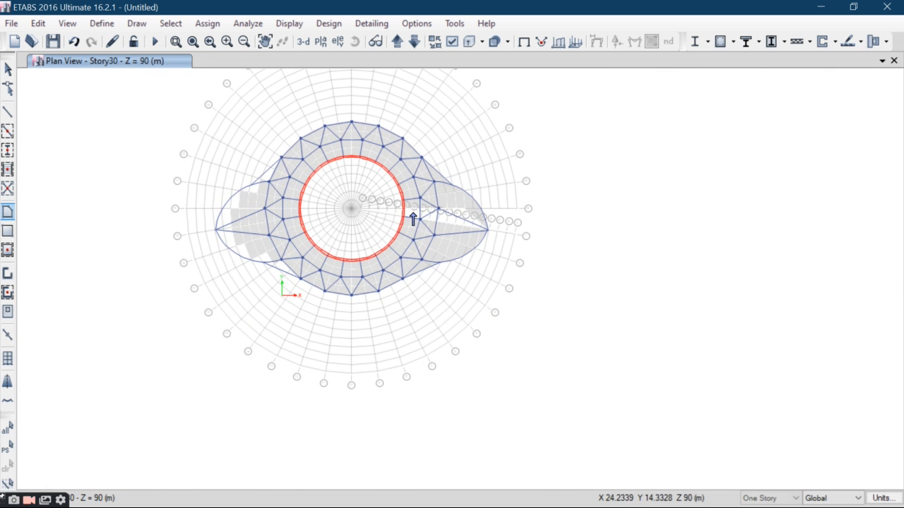
{"action": "scroll", "coordinate": [413, 218], "scroll_direction": "up", "scroll_amount": 5}
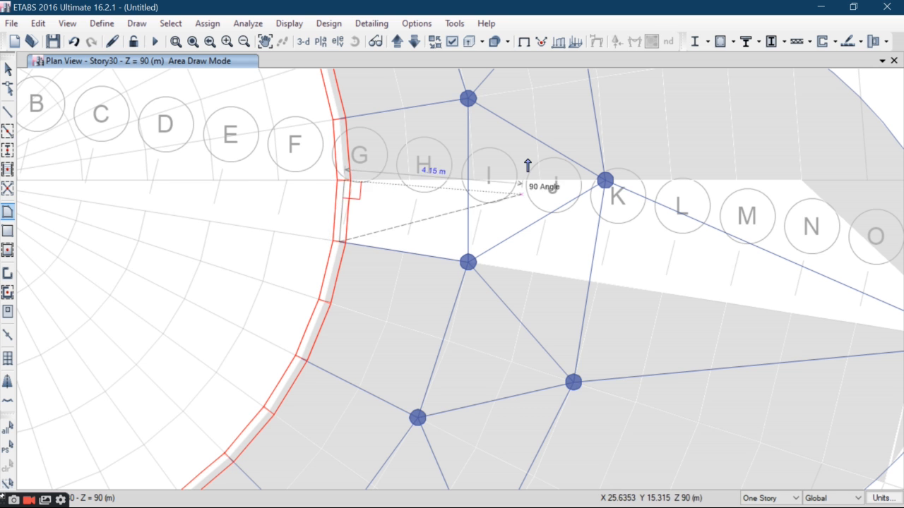
{"action": "scroll", "coordinate": [527, 165], "scroll_direction": "down", "scroll_amount": 4}
{"action": "left_click", "coordinate": [624, 168]}
{"action": "left_click", "coordinate": [685, 227]}
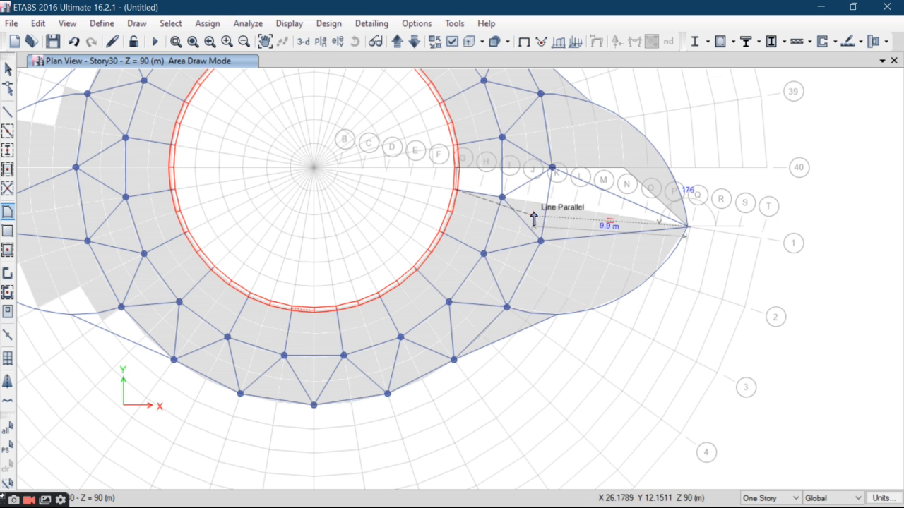
{"action": "double_click", "coordinate": [456, 189]}
{"action": "scroll", "coordinate": [525, 183], "scroll_direction": "down", "scroll_amount": 3}
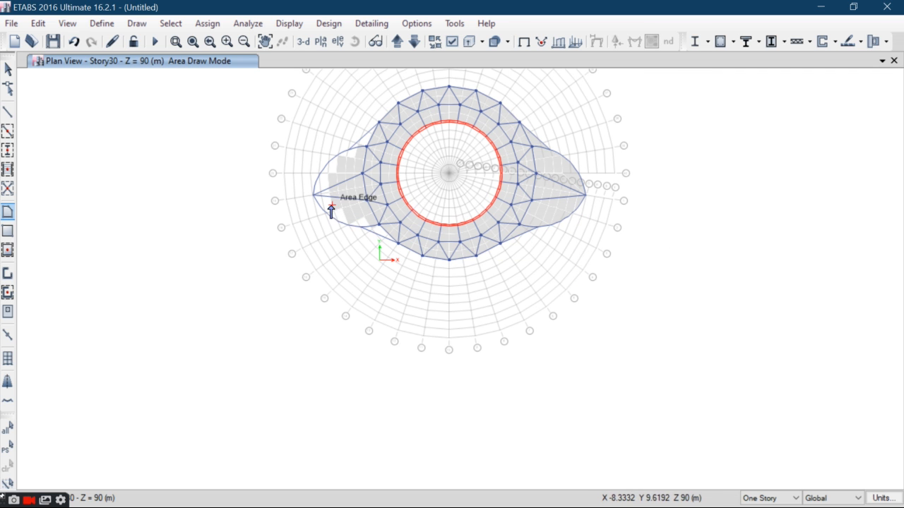
Try to draw a floor slab from the two outer ring joints below the left wing along the sloping beam and the wing's lower curve
{"action": "scroll", "coordinate": [328, 216], "scroll_direction": "up", "scroll_amount": 5}
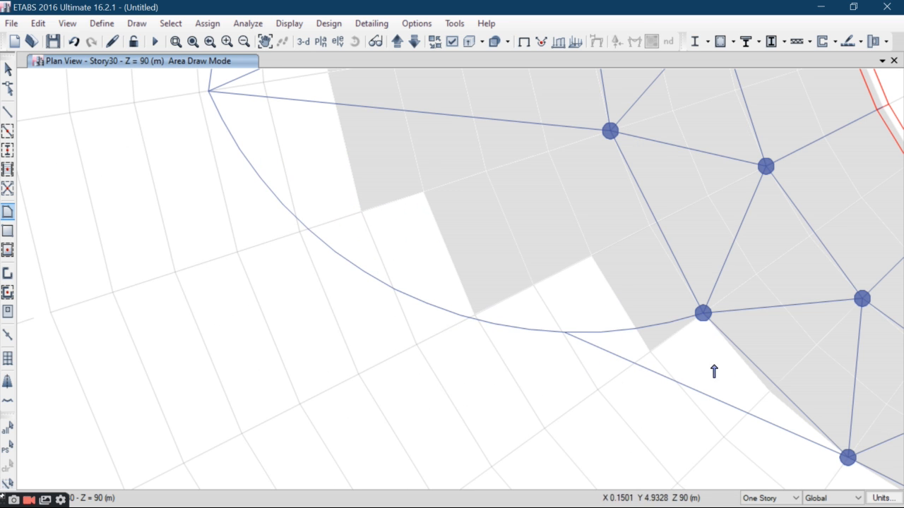
{"action": "left_click", "coordinate": [702, 313]}
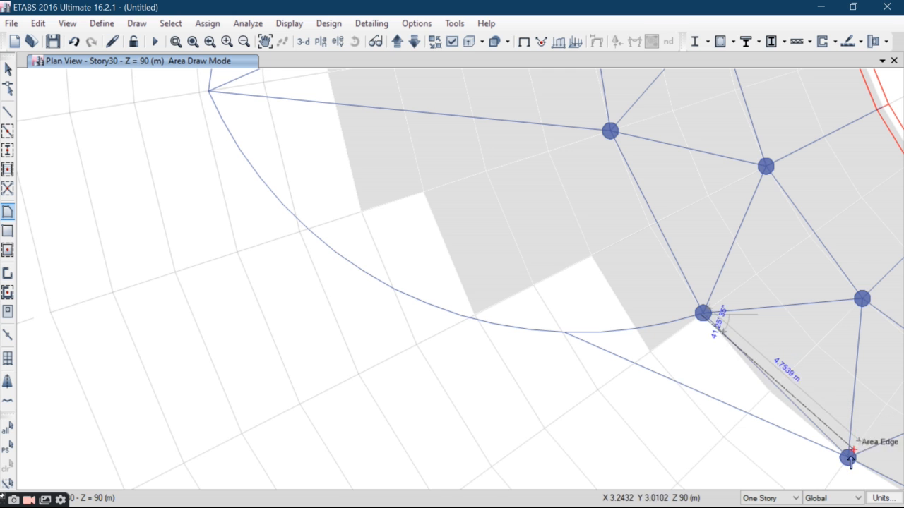
{"action": "left_click", "coordinate": [847, 457]}
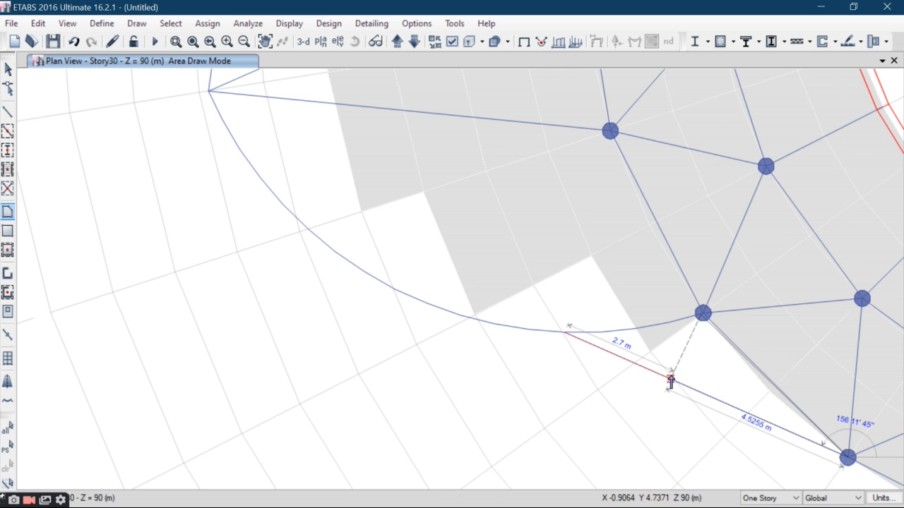
{"action": "left_click", "coordinate": [565, 331]}
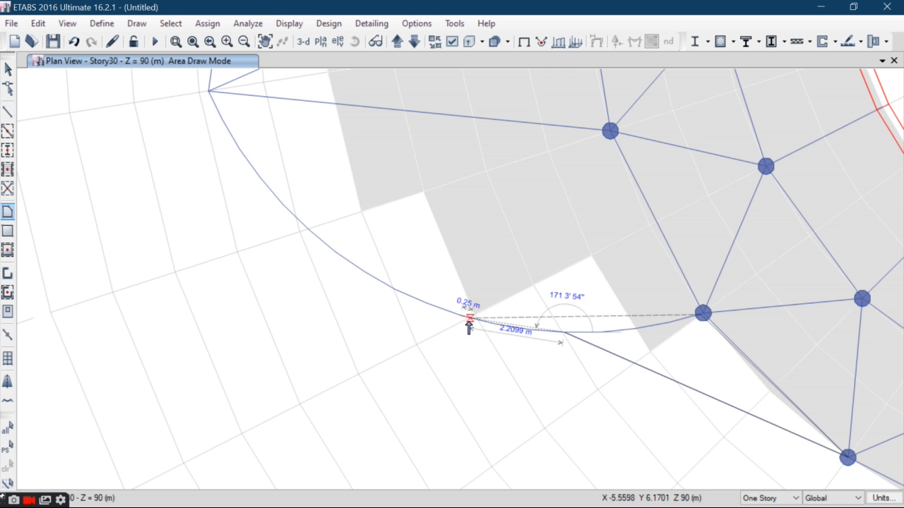
{"action": "left_click", "coordinate": [468, 322]}
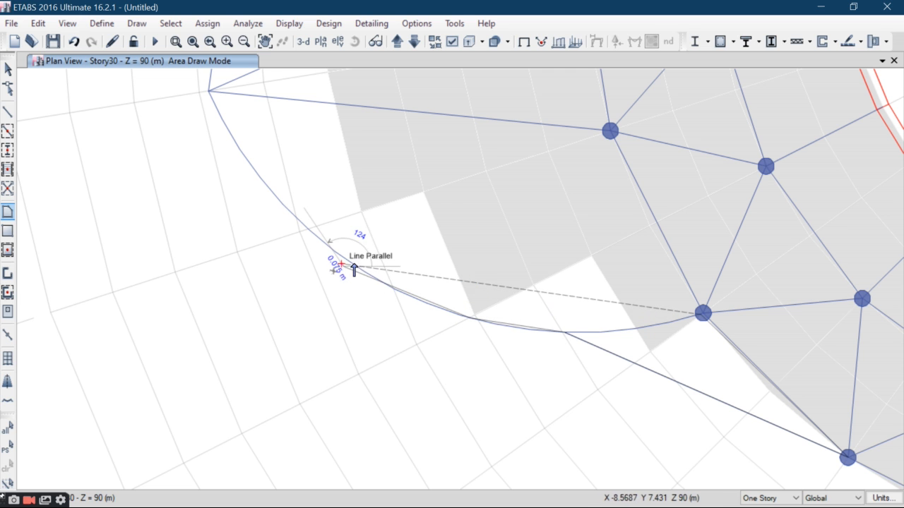
{"action": "left_click", "coordinate": [36, 23]}
{"action": "left_click", "coordinate": [623, 366]}
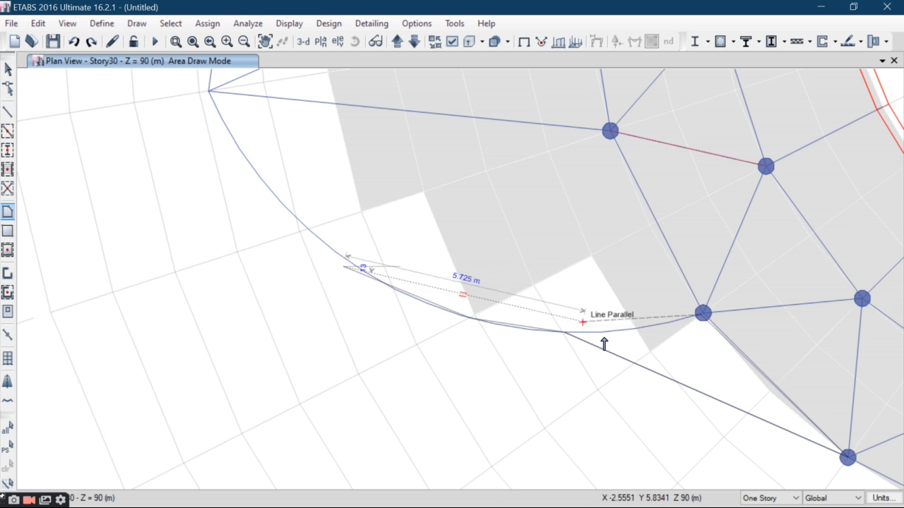
{"action": "key", "text": "Return"}
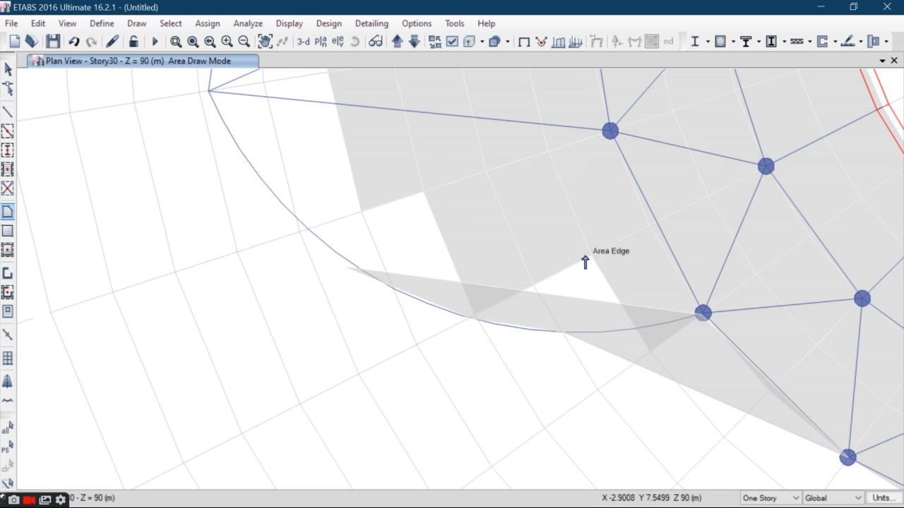
Abandon the newly started outline and undo the last floor slab at the left wing's lower curve
{"action": "left_click", "coordinate": [592, 257]}
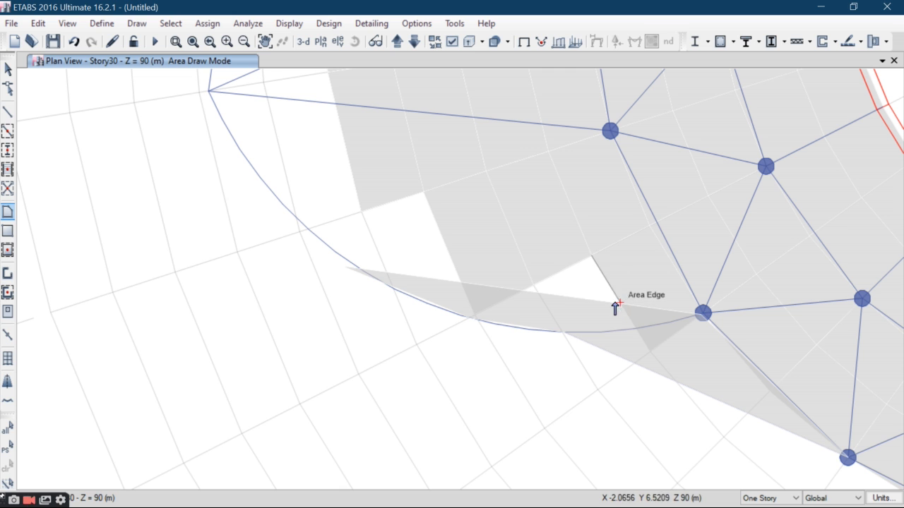
{"action": "key", "text": "Escape"}
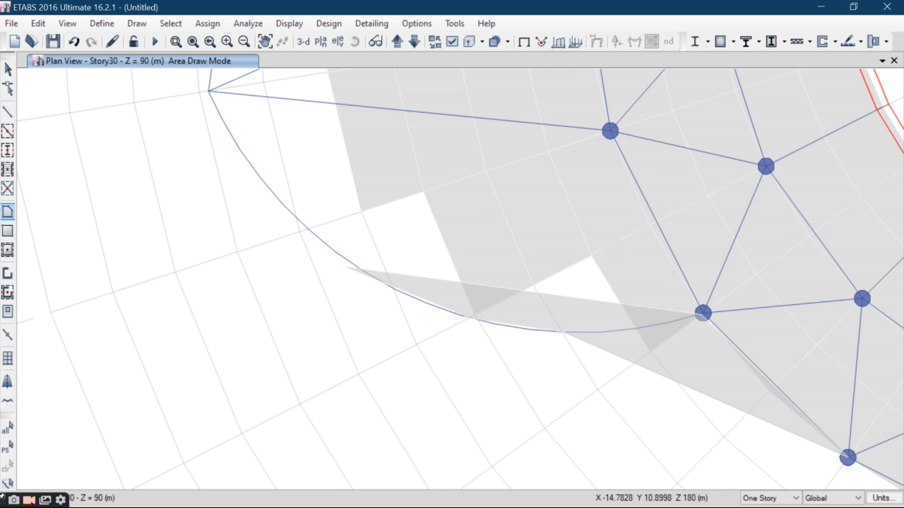
{"action": "left_click", "coordinate": [8, 69]}
{"action": "left_click", "coordinate": [38, 24]}
{"action": "left_click", "coordinate": [42, 39]}
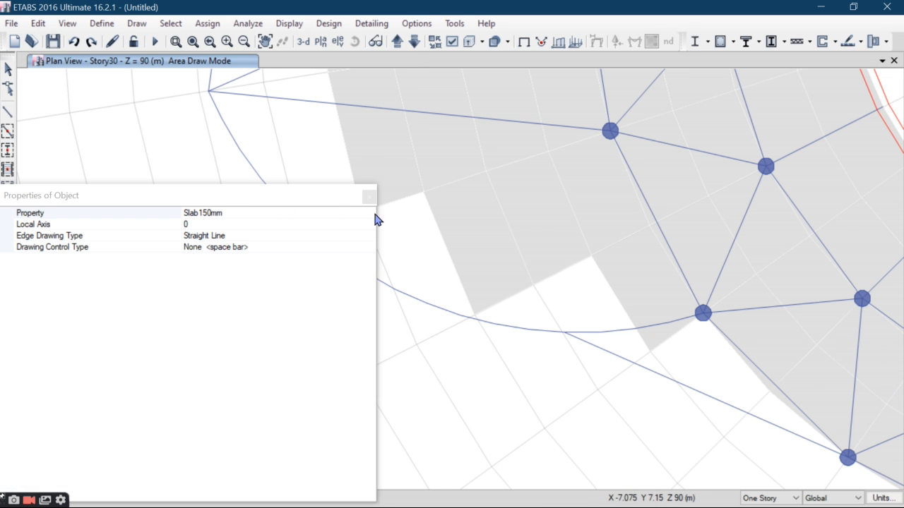
Start a floor slab at the outer ring joint below the left wing and trace the sloping beam and lower curve to the wing tip
{"action": "left_click", "coordinate": [369, 197]}
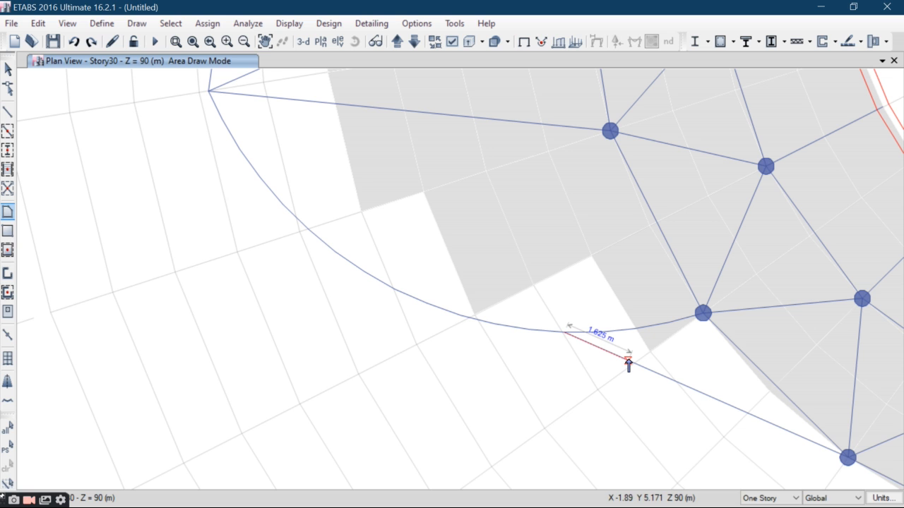
{"action": "left_click", "coordinate": [848, 458]}
{"action": "left_click", "coordinate": [565, 332]}
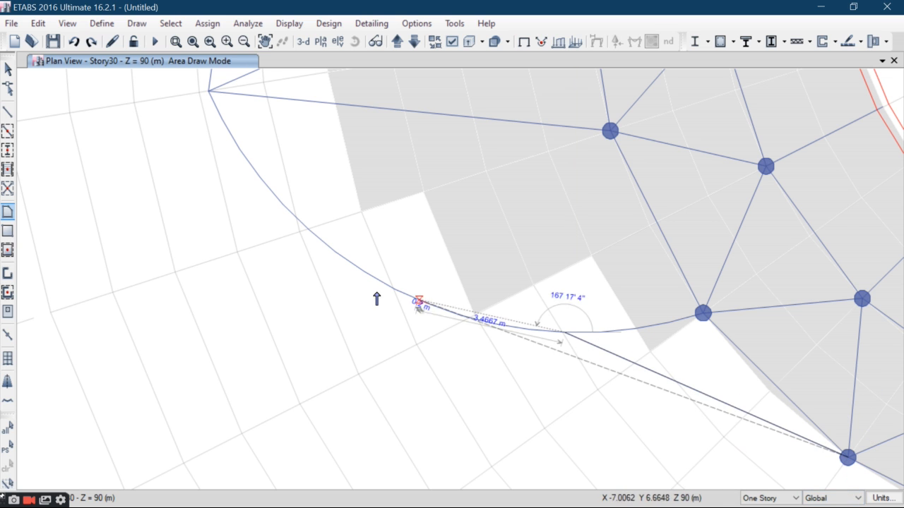
{"action": "left_click", "coordinate": [424, 305]}
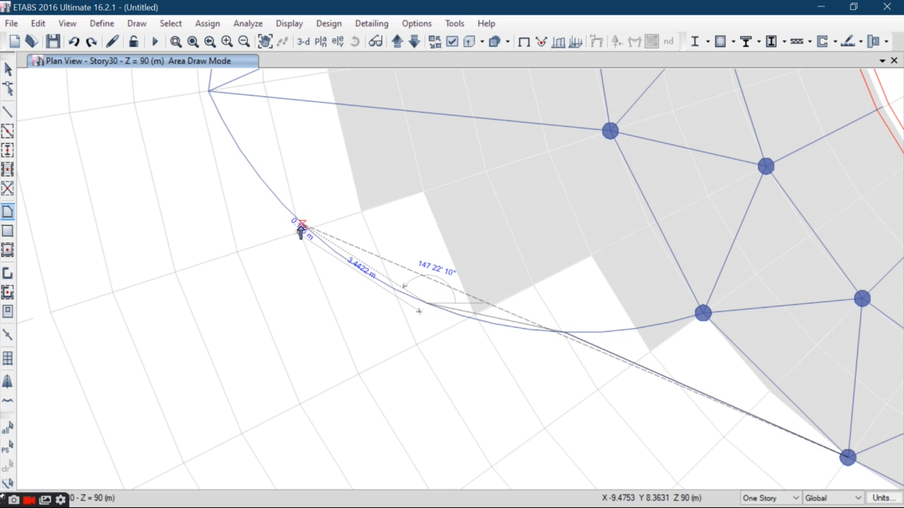
{"action": "left_click", "coordinate": [299, 226]}
{"action": "middle_click_drag", "start_coordinate": [339, 272], "coordinate": [373, 425]}
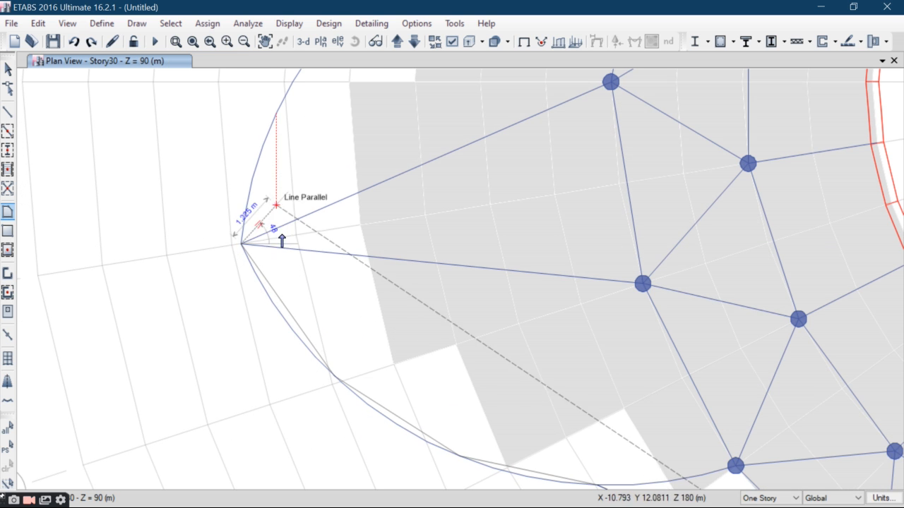
{"action": "middle_click_drag", "start_coordinate": [283, 215], "coordinate": [286, 366]}
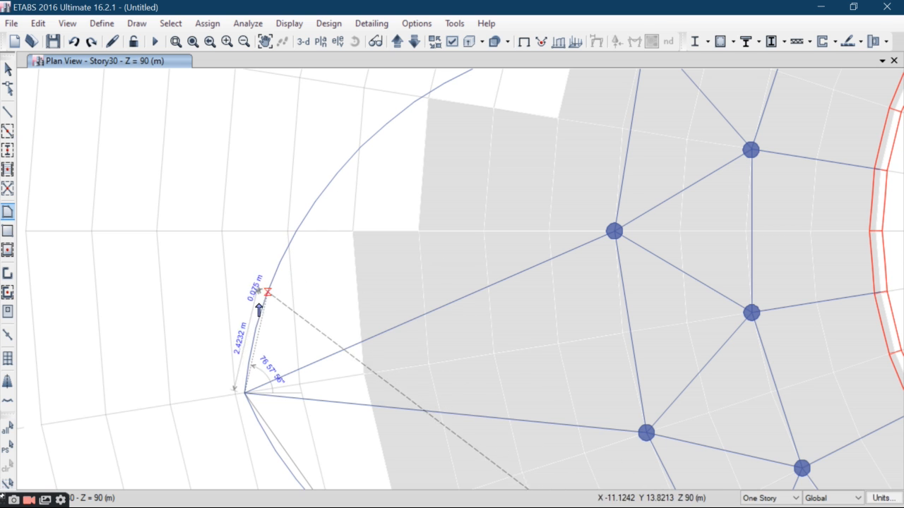
{"action": "scroll", "coordinate": [310, 305], "scroll_direction": "down", "scroll_amount": 3}
{"action": "scroll", "coordinate": [317, 315], "scroll_direction": "up", "scroll_amount": 3}
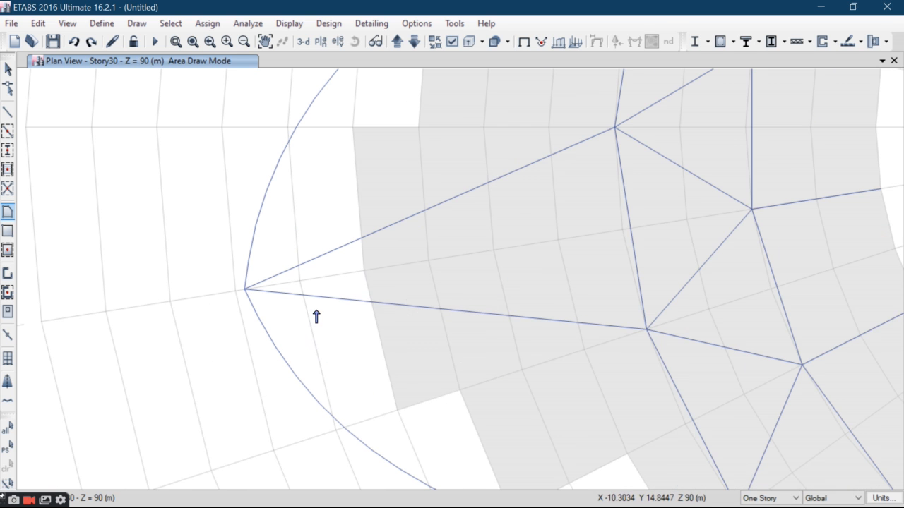
Try to close the left wing's lower slab outline along the stepped slab edges through grid points N 18 and K 16 to K 14
{"action": "left_click", "coordinate": [374, 302]}
{"action": "left_click", "coordinate": [396, 407]}
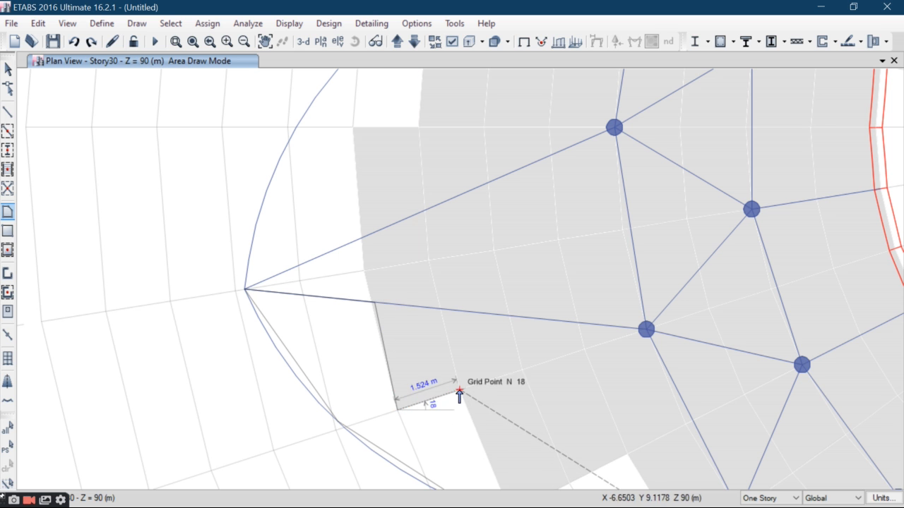
{"action": "scroll", "coordinate": [451, 353], "scroll_direction": "down", "scroll_amount": 3}
{"action": "scroll", "coordinate": [468, 353], "scroll_direction": "up", "scroll_amount": 3}
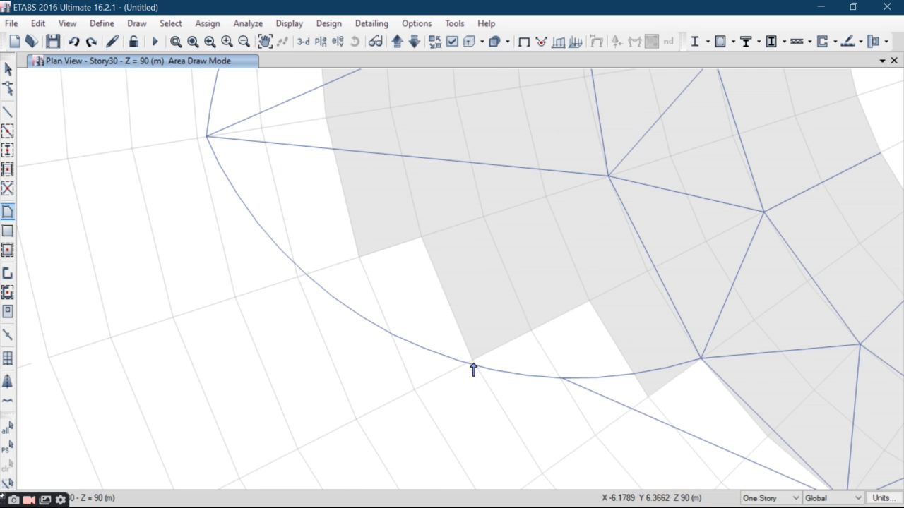
{"action": "left_click", "coordinate": [471, 359]}
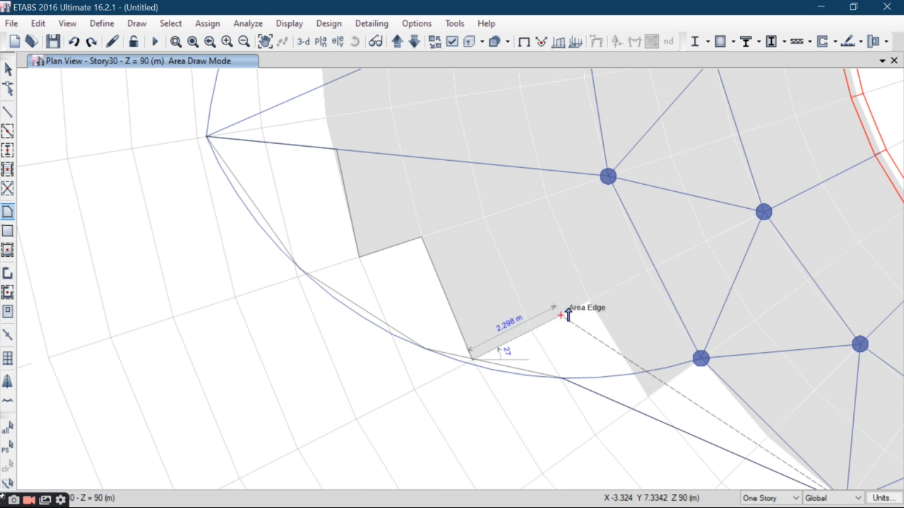
{"action": "left_click", "coordinate": [590, 302]}
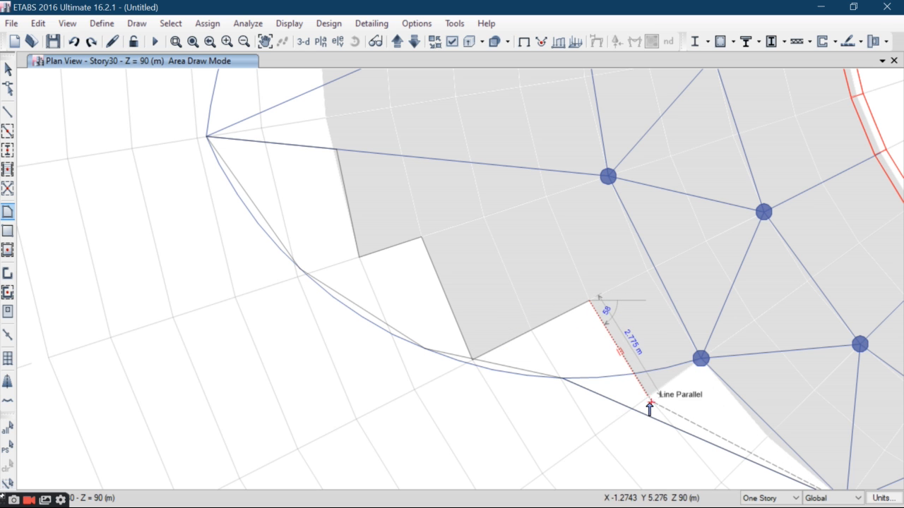
{"action": "left_click", "coordinate": [648, 397]}
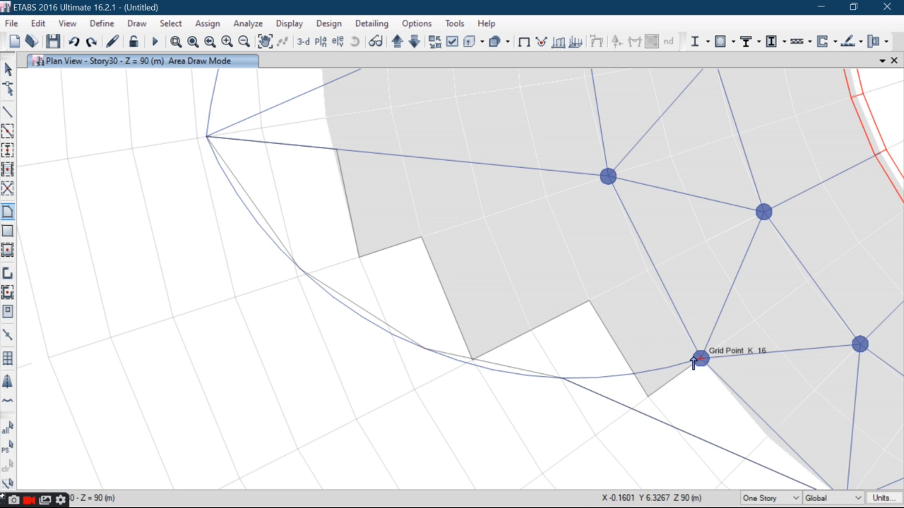
{"action": "left_click", "coordinate": [694, 358]}
{"action": "scroll", "coordinate": [683, 344], "scroll_direction": "down", "scroll_amount": 4}
{"action": "scroll", "coordinate": [744, 410], "scroll_direction": "up", "scroll_amount": 8}
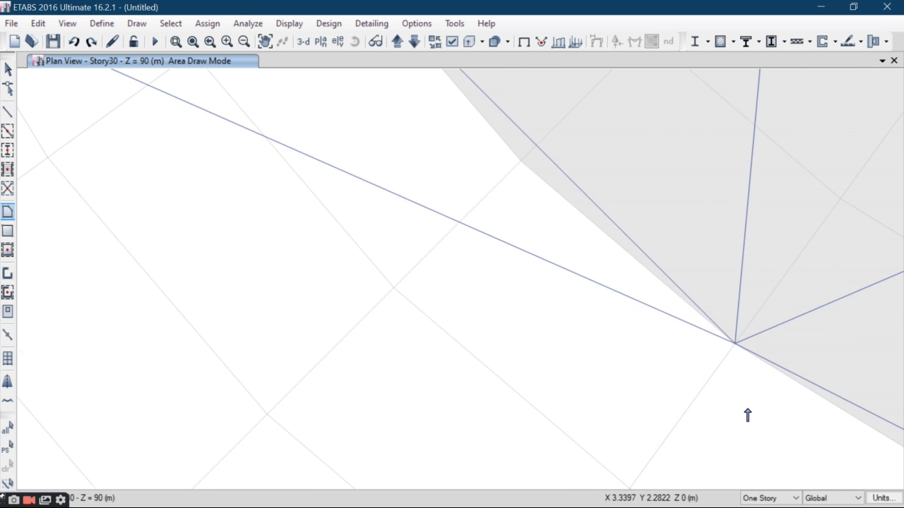
{"action": "left_click", "coordinate": [735, 344]}
{"action": "left_click", "coordinate": [735, 345]}
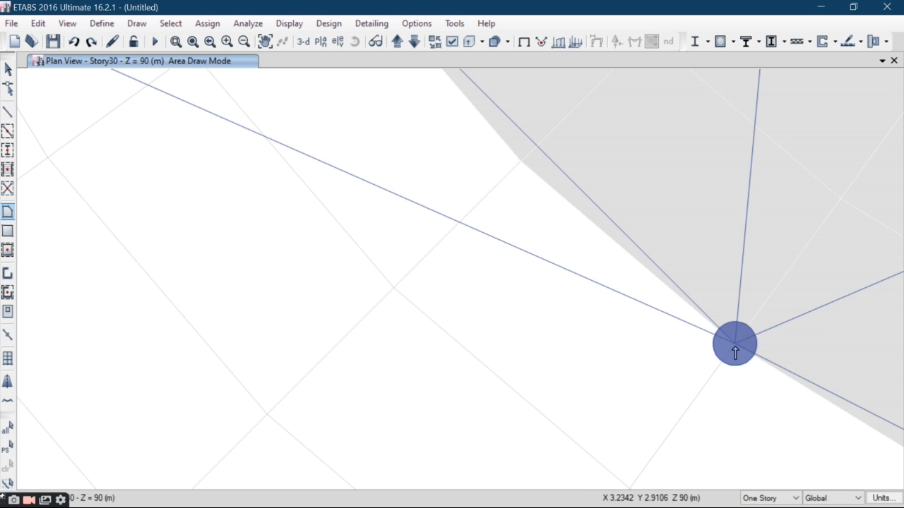
Draw a triangular floor slab between grid points K 14 and K 16 and the joint where the sloping beam meets the wing's lower curve
{"action": "scroll", "coordinate": [519, 237], "scroll_direction": "down", "scroll_amount": 4}
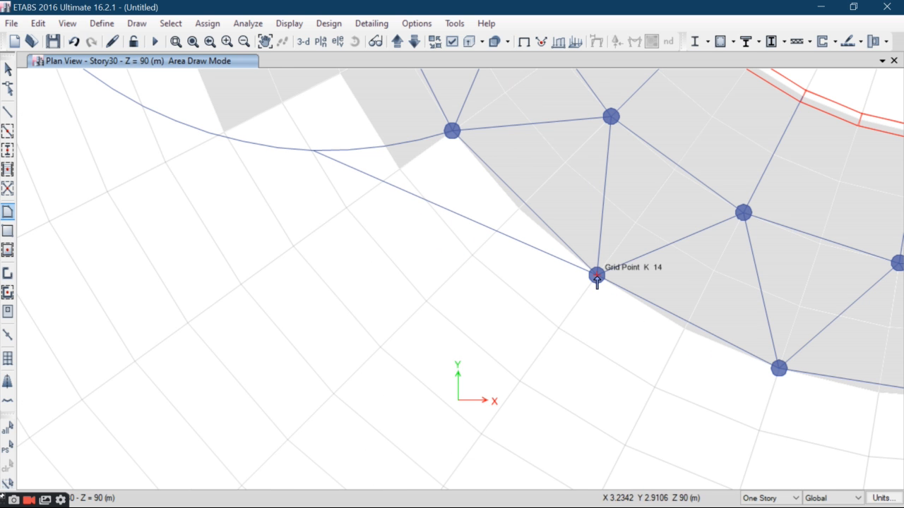
{"action": "left_click", "coordinate": [576, 271]}
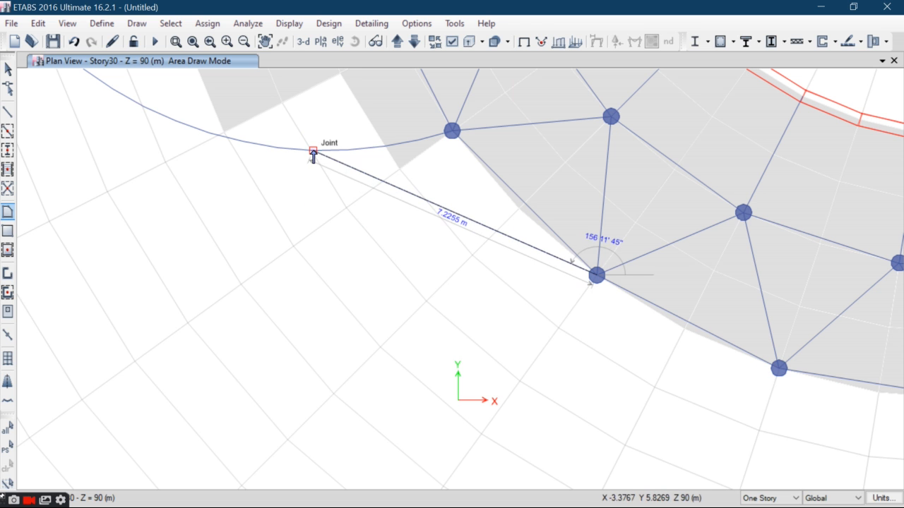
{"action": "left_click", "coordinate": [451, 131]}
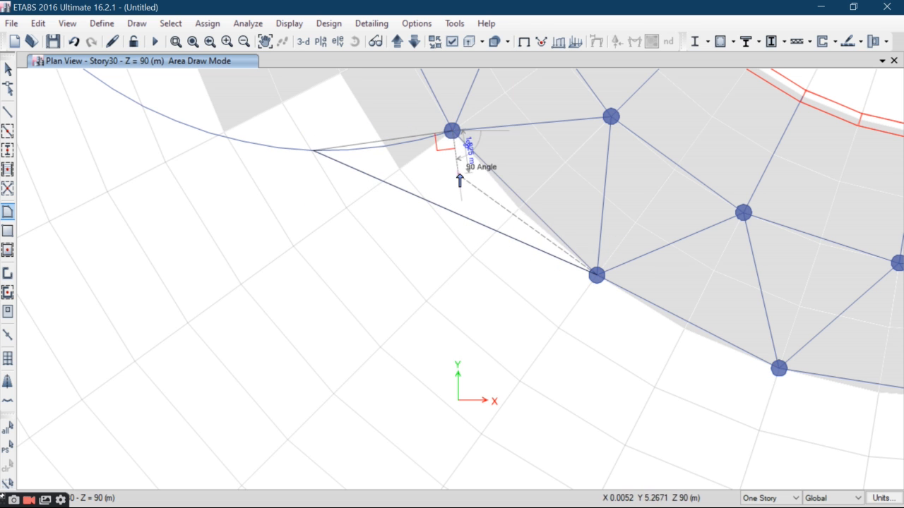
{"action": "key", "text": "Return"}
Draw a floor slab filling the notch between the stepped slab edge, the new triangular slab and the joint on the lower curve
{"action": "middle_click_drag", "start_coordinate": [374, 172], "coordinate": [478, 307]}
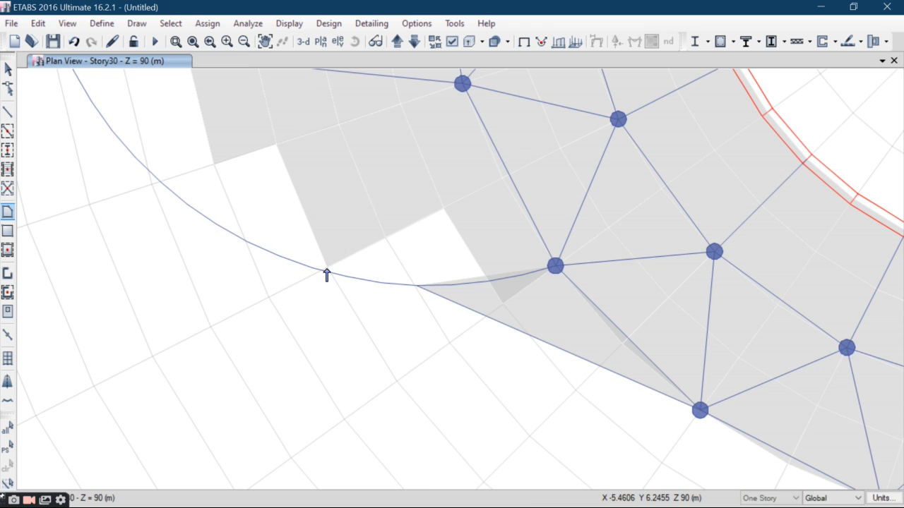
{"action": "left_click", "coordinate": [328, 267]}
{"action": "left_click", "coordinate": [444, 209]}
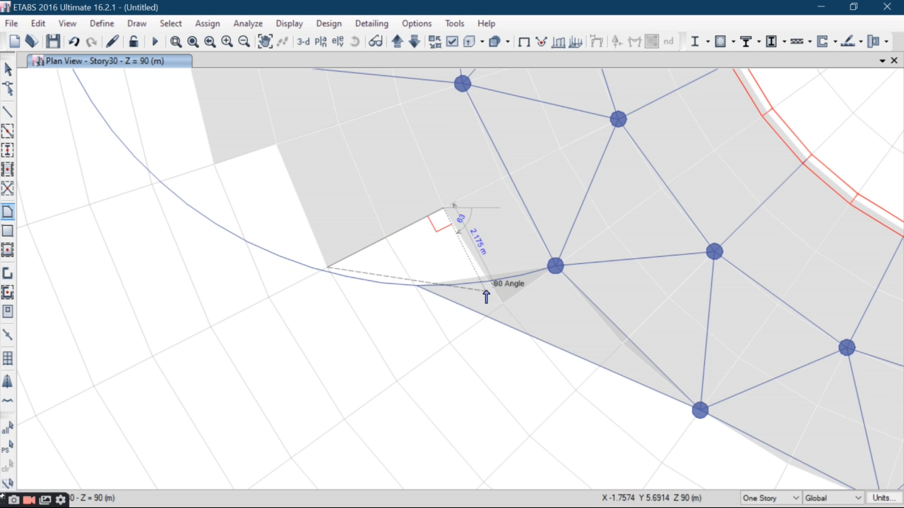
{"action": "left_click", "coordinate": [486, 280]}
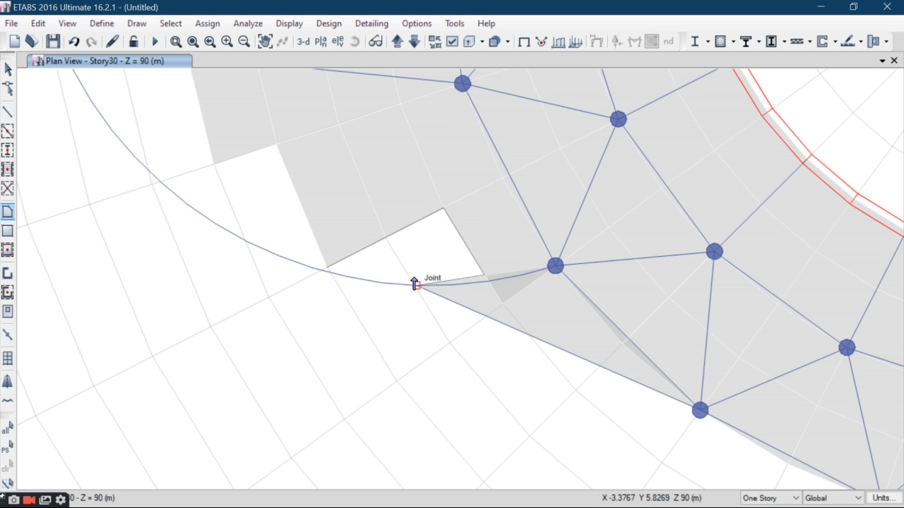
{"action": "double_click", "coordinate": [415, 285]}
Draw a floor slab filling the gap between grid points O 18 and N 18 and the left wing's lower curve
{"action": "middle_click_drag", "start_coordinate": [349, 289], "coordinate": [416, 400]}
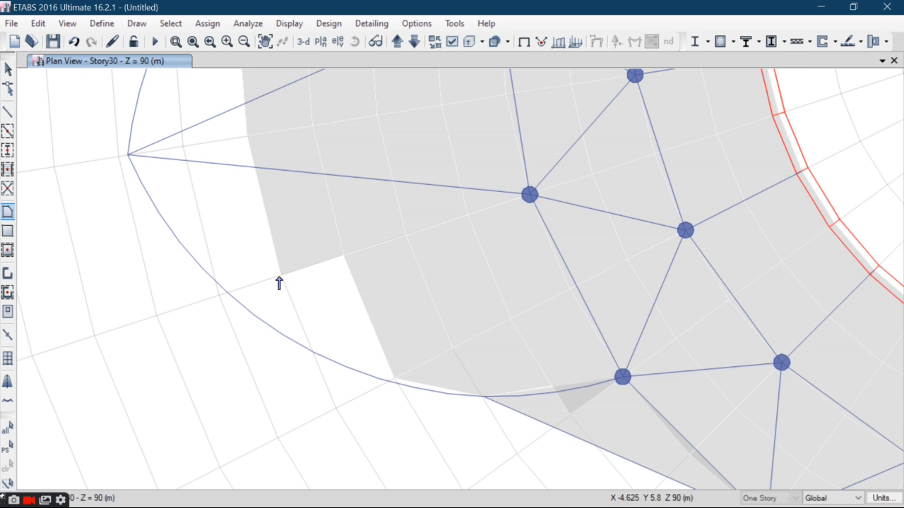
{"action": "left_click", "coordinate": [228, 292]}
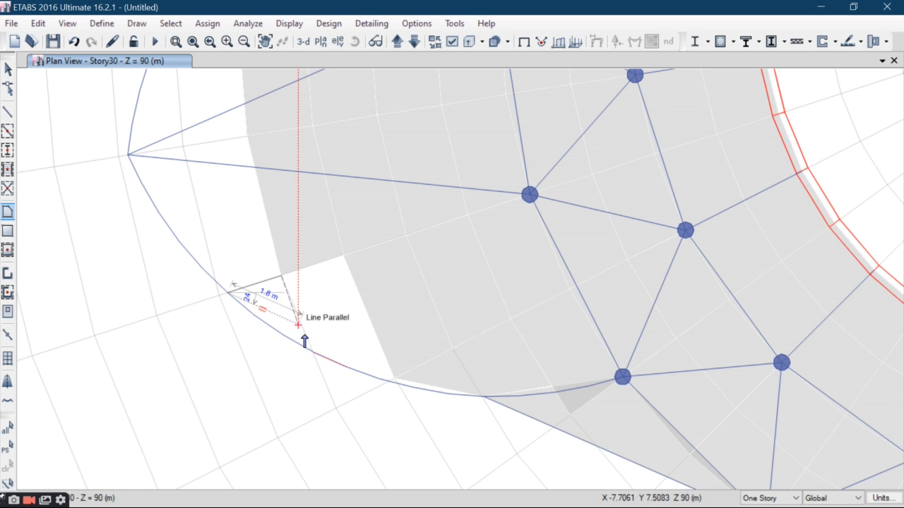
{"action": "left_click", "coordinate": [310, 350]}
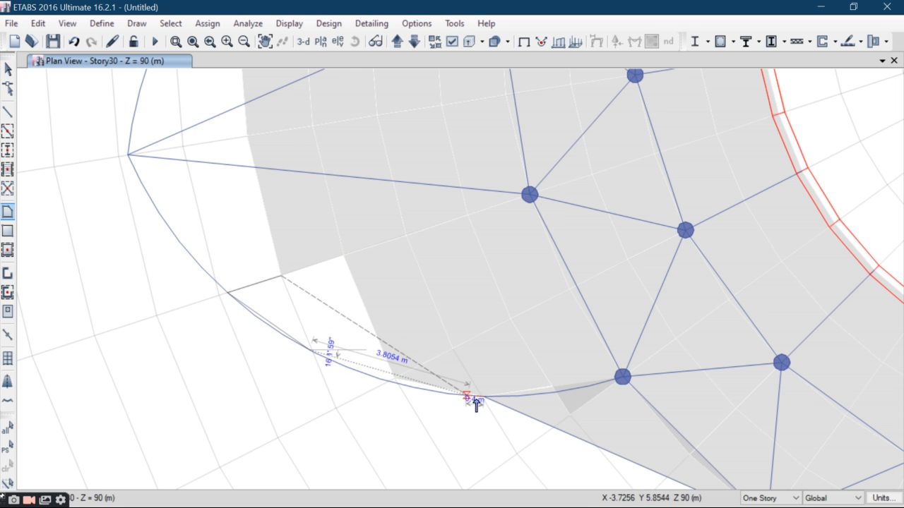
{"action": "left_click", "coordinate": [395, 387]}
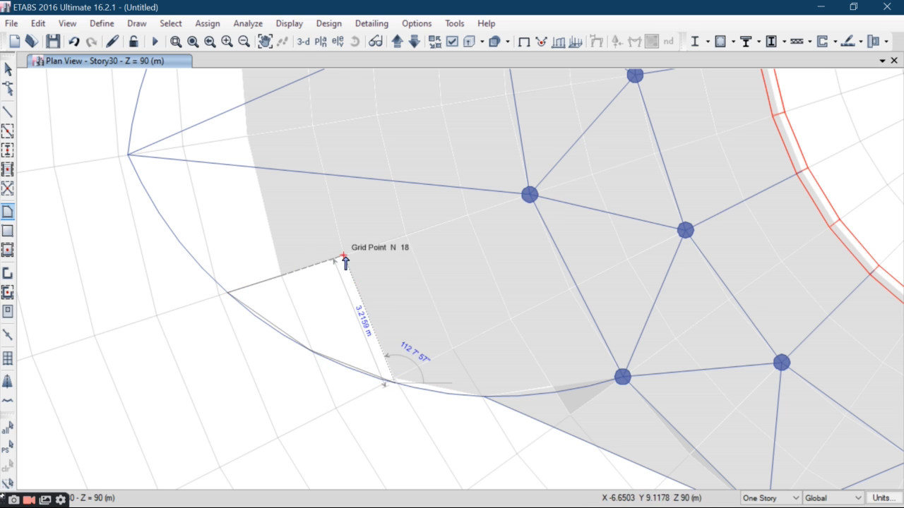
{"action": "double_click", "coordinate": [283, 276]}
Try to draw a floor slab at the left wing's tip along the existing slab edge, through grid point O 18 and back along the lower curve
{"action": "middle_click_drag", "start_coordinate": [263, 245], "coordinate": [339, 348]}
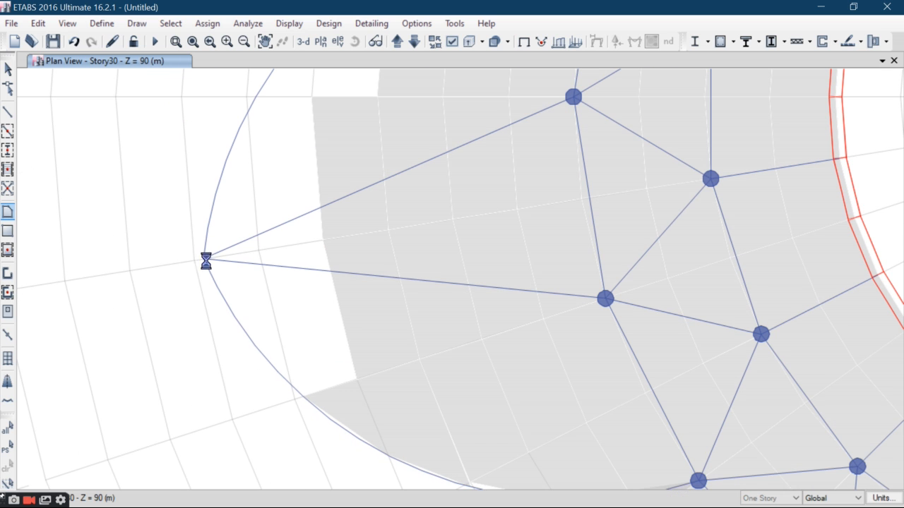
{"action": "left_click", "coordinate": [332, 241]}
{"action": "left_click", "coordinate": [354, 380]}
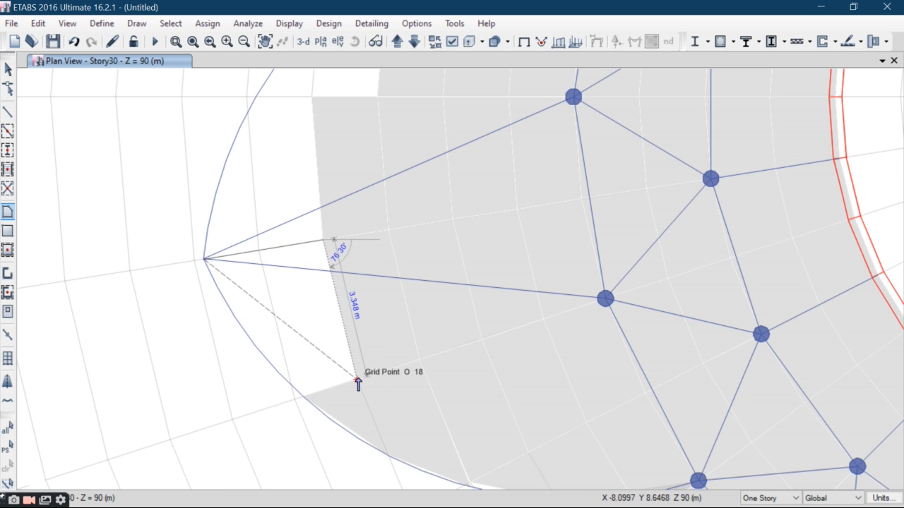
{"action": "left_click", "coordinate": [297, 396]}
{"action": "left_click", "coordinate": [236, 317]}
{"action": "left_click", "coordinate": [204, 260]}
{"action": "key", "text": "Return"}
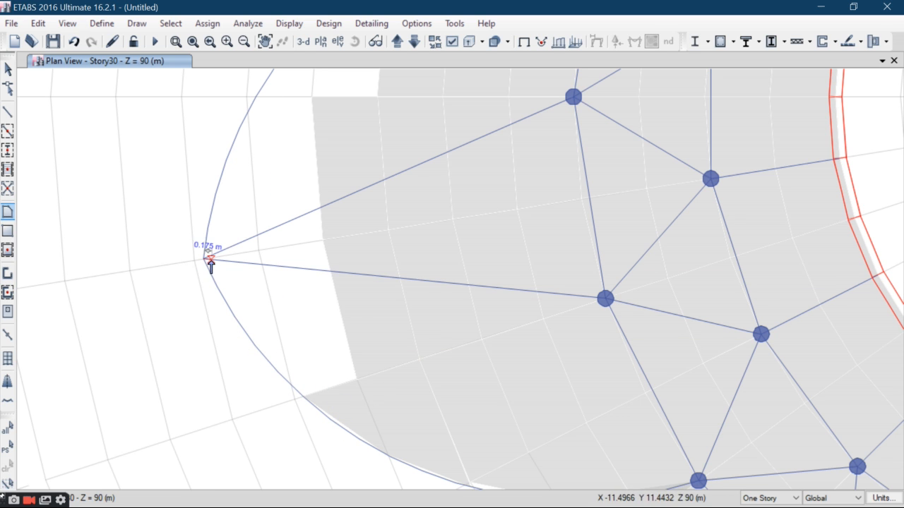
Draw a floor slab from the left wing's tip along the existing slab edge to grid point O 18 and back along the lower curve
{"action": "left_click", "coordinate": [203, 260]}
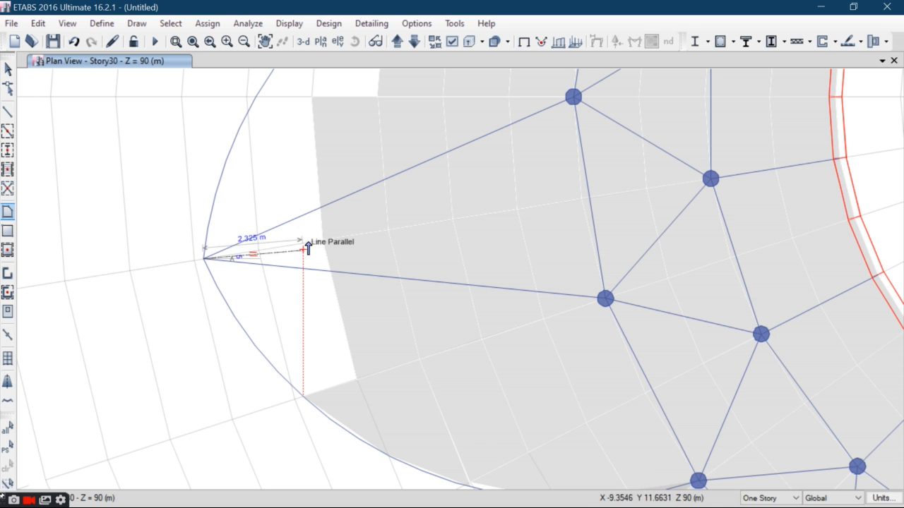
{"action": "left_click", "coordinate": [332, 240]}
{"action": "left_click", "coordinate": [356, 383]}
{"action": "left_click", "coordinate": [301, 397]}
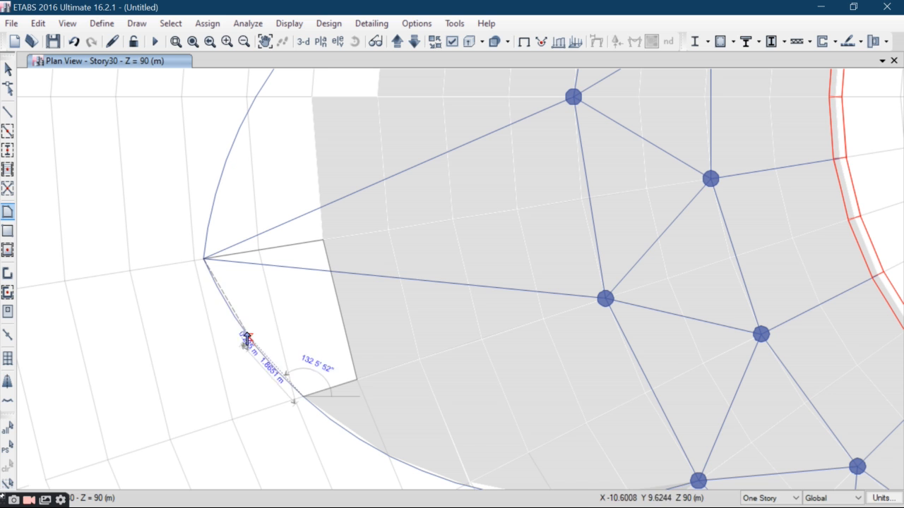
{"action": "left_click", "coordinate": [204, 260]}
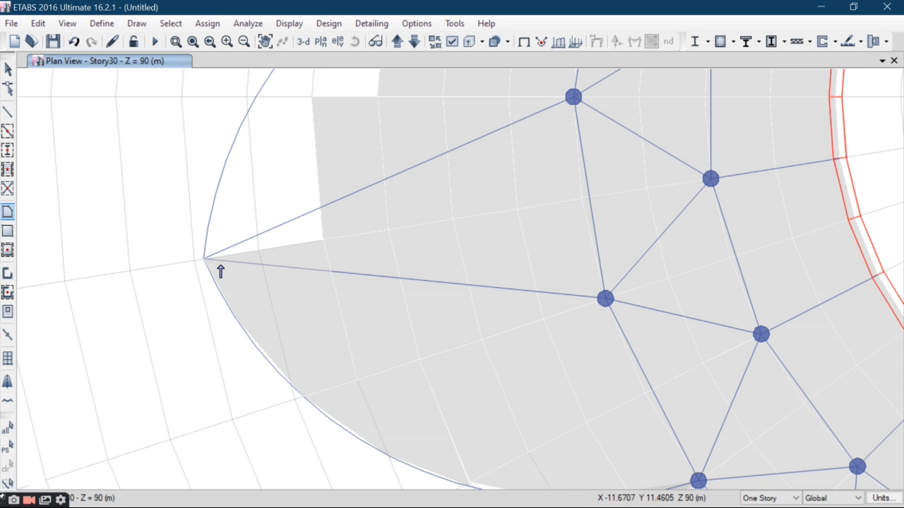
View the information of the new slab at the left wing's tip and close it without changes
{"action": "right_click", "coordinate": [254, 249]}
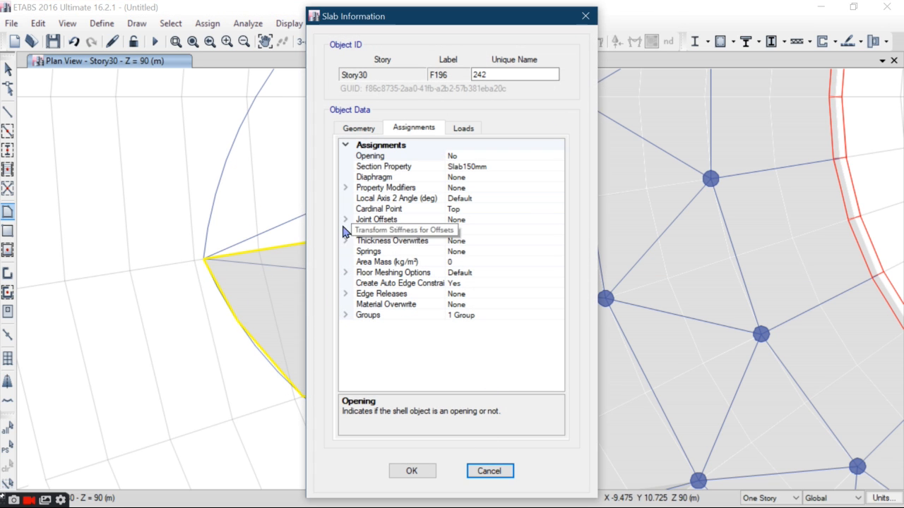
{"action": "left_click", "coordinate": [490, 471]}
{"action": "middle_click_drag", "start_coordinate": [320, 401], "coordinate": [320, 424]}
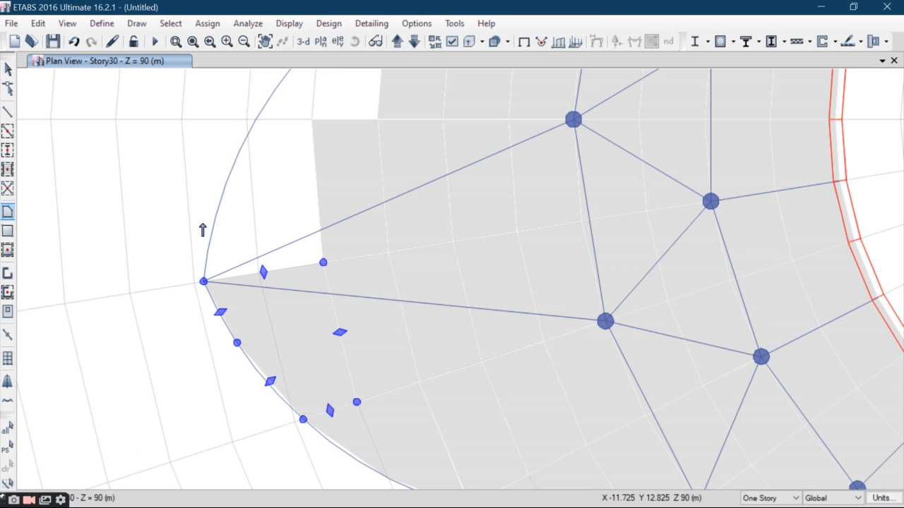
Draw a floor slab from the left wing's tip along the upper curve to the horizontal grid line and back along the existing slab edge
{"action": "left_click", "coordinate": [7, 211]}
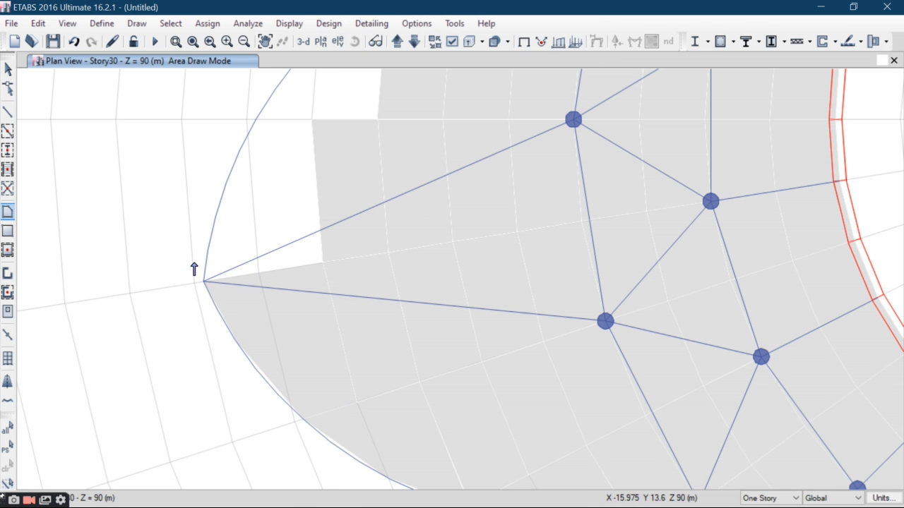
{"action": "left_click", "coordinate": [369, 197]}
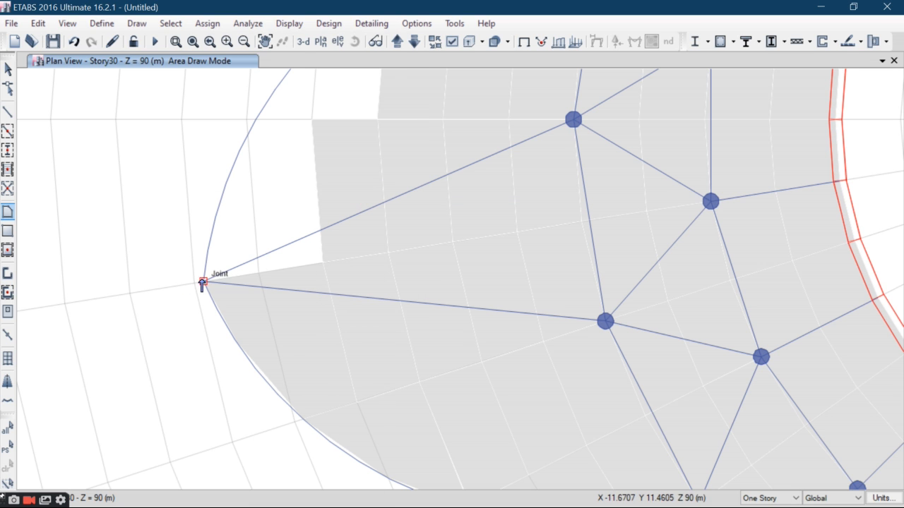
{"action": "left_click", "coordinate": [215, 251]}
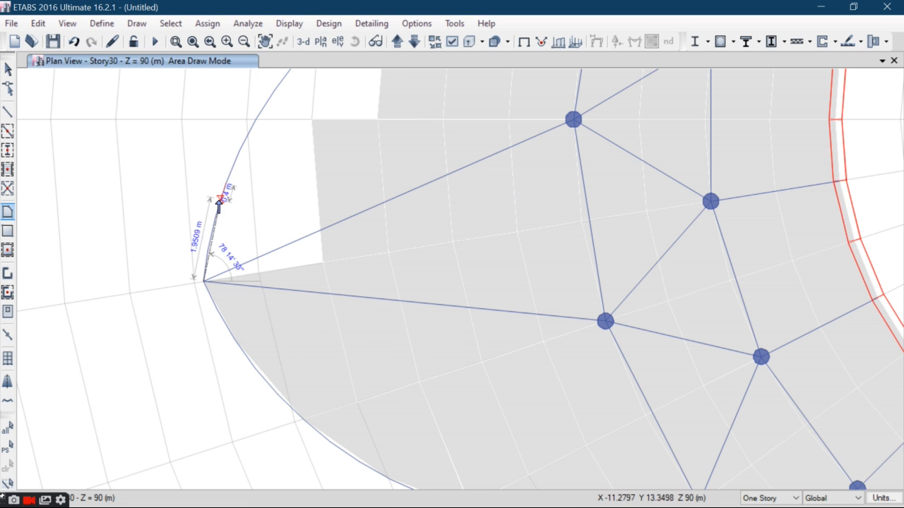
{"action": "left_click", "coordinate": [256, 118]}
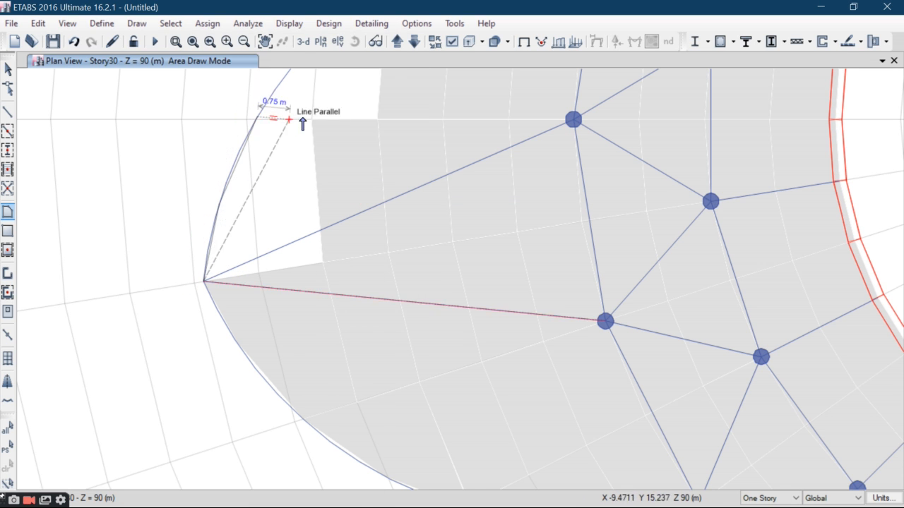
{"action": "left_click", "coordinate": [312, 119]}
{"action": "left_click", "coordinate": [324, 263]}
{"action": "key", "text": "Return"}
Draw a floor slab above the horizontal grid line, filling the gap between the left wing's upper curve and the existing slab edge
{"action": "middle_click_drag", "start_coordinate": [289, 202], "coordinate": [262, 365]}
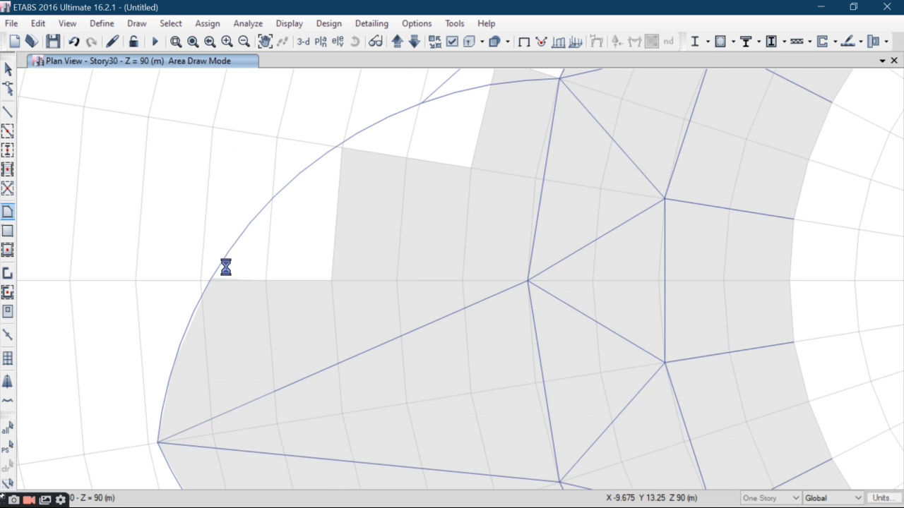
{"action": "scroll", "coordinate": [206, 293], "scroll_direction": "up", "scroll_amount": 3}
{"action": "scroll", "coordinate": [251, 229], "scroll_direction": "down", "scroll_amount": 3}
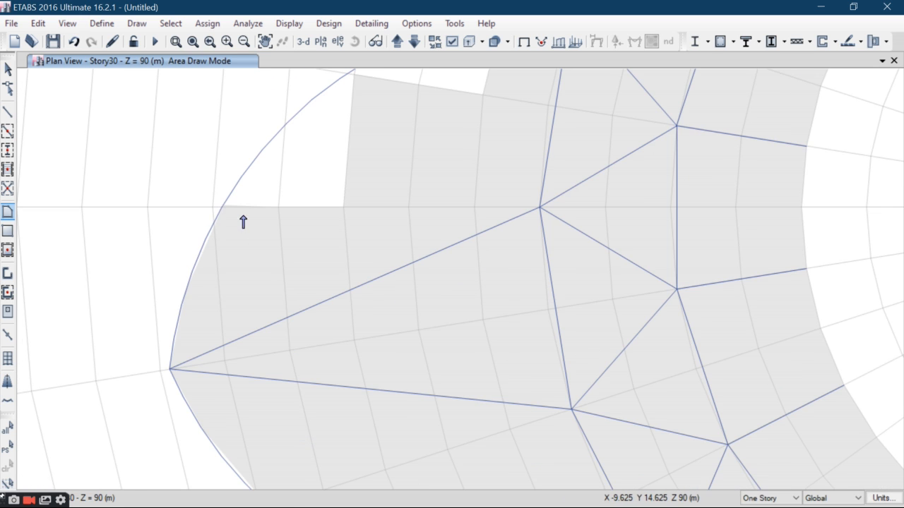
{"action": "left_click", "coordinate": [222, 209]}
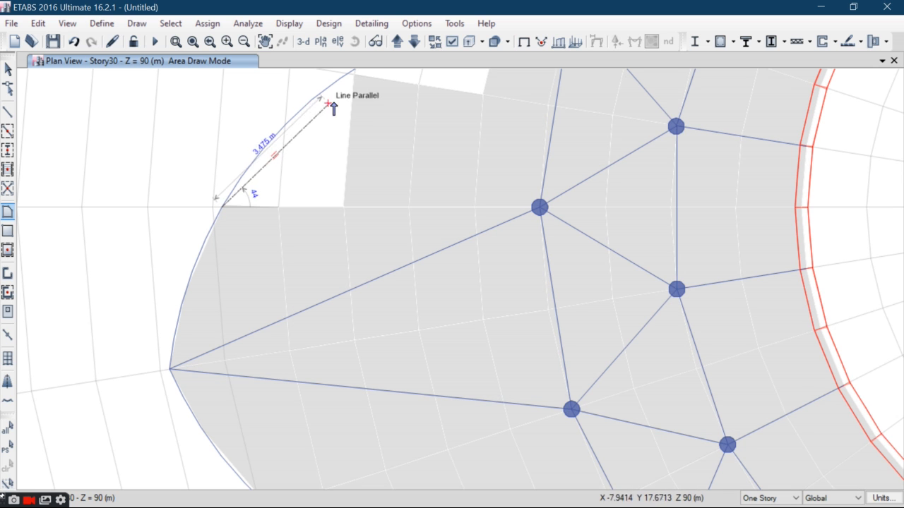
{"action": "left_click", "coordinate": [273, 139]}
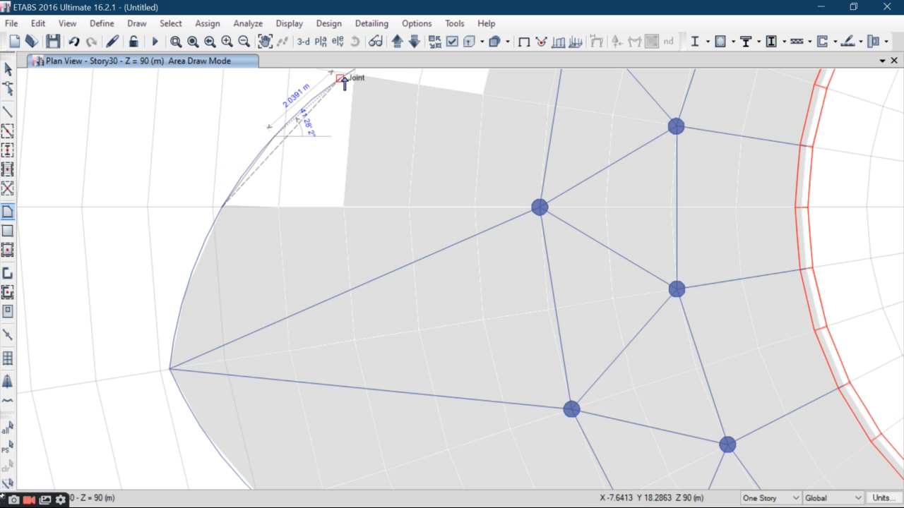
{"action": "left_click", "coordinate": [348, 72]}
{"action": "left_click", "coordinate": [344, 207]}
{"action": "key", "text": "Return"}
Draw a floor slab filling the gap between the left wing's upper curve and the stepped edge of the existing slab
{"action": "middle_click_drag", "start_coordinate": [295, 229], "coordinate": [214, 367]}
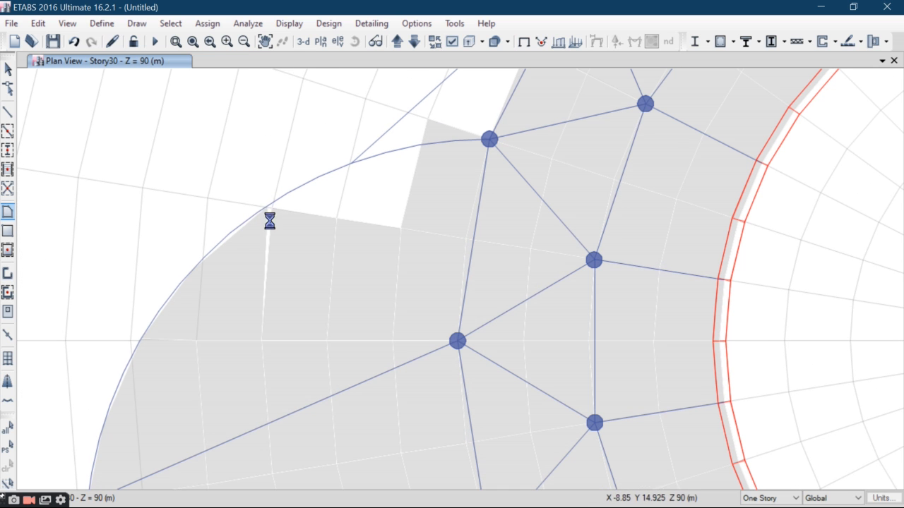
{"action": "left_click", "coordinate": [269, 209]}
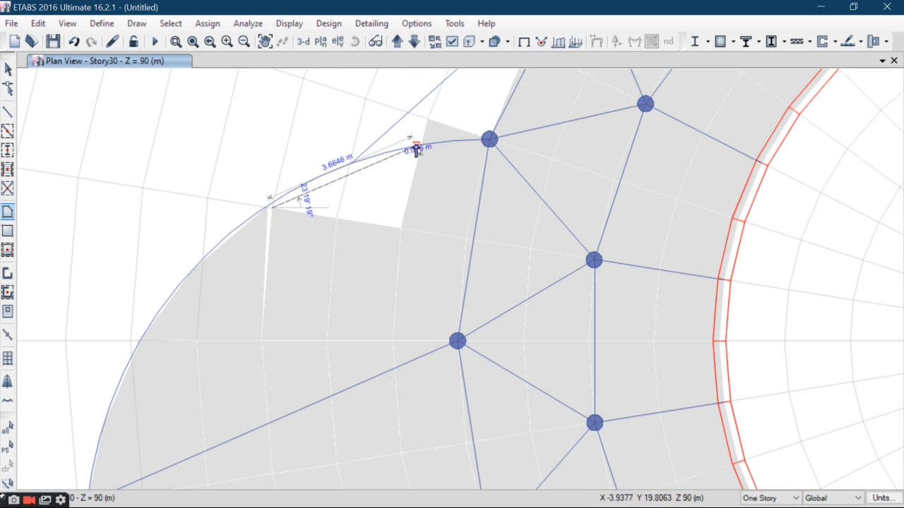
{"action": "left_click", "coordinate": [350, 165]}
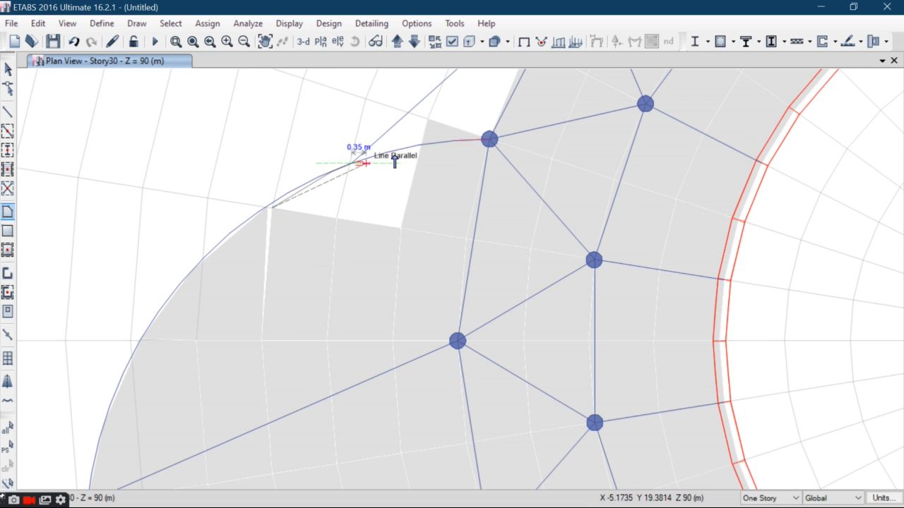
{"action": "left_click", "coordinate": [421, 144]}
{"action": "left_click", "coordinate": [400, 229]}
{"action": "key", "text": "Return"}
Draw a triangular floor slab between the left wing's straight upper beam, the ring column at its end and the column where the curve meets
{"action": "middle_click_drag", "start_coordinate": [369, 205], "coordinate": [233, 325]}
{"action": "left_click", "coordinate": [220, 312]}
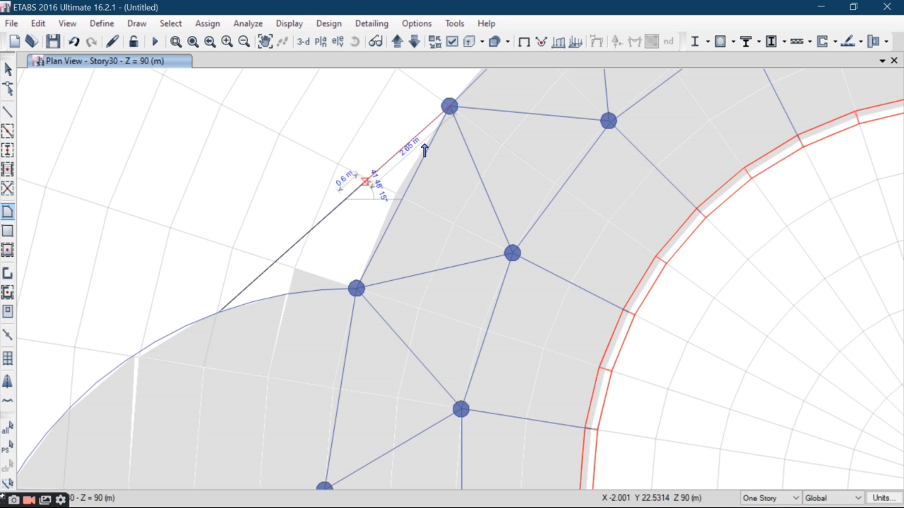
{"action": "left_click", "coordinate": [449, 106]}
{"action": "left_click", "coordinate": [356, 287]}
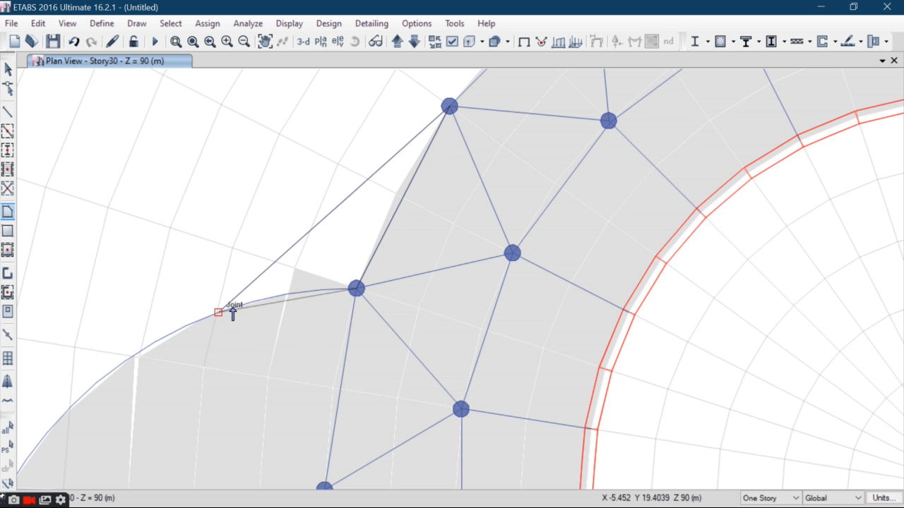
{"action": "key", "text": "Return"}
Draw a floor slab from grid point G 1 along the horizontal grid line to the right wing's tip and back through grid point I 1
{"action": "scroll", "coordinate": [323, 264], "scroll_direction": "down", "scroll_amount": 6}
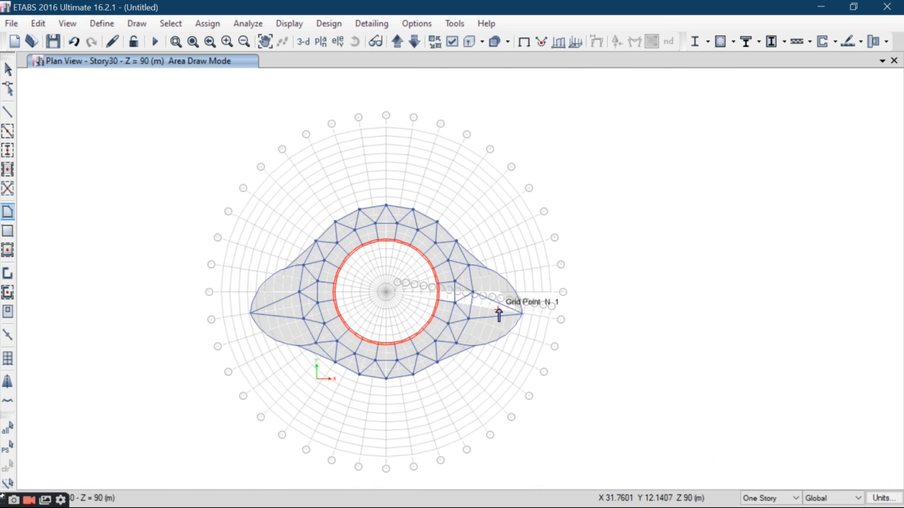
{"action": "scroll", "coordinate": [498, 315], "scroll_direction": "up", "scroll_amount": 6}
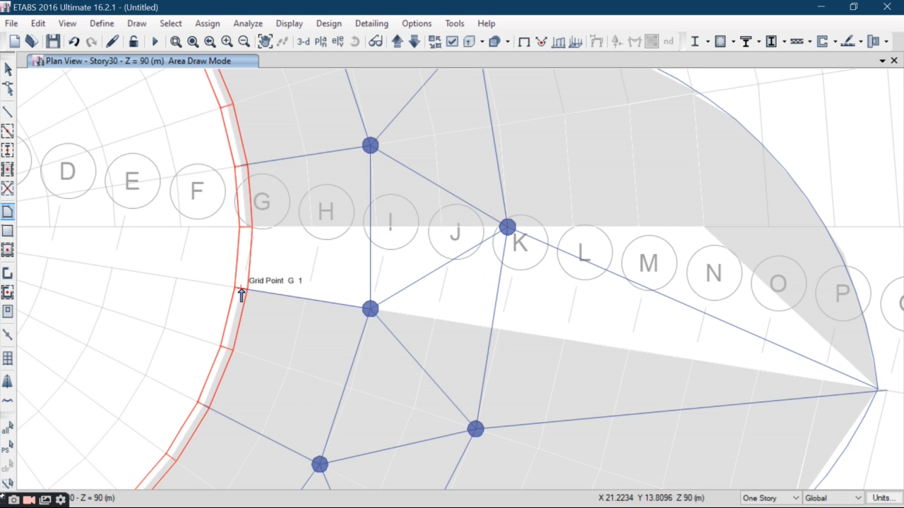
{"action": "left_click", "coordinate": [241, 289]}
{"action": "left_click", "coordinate": [246, 228]}
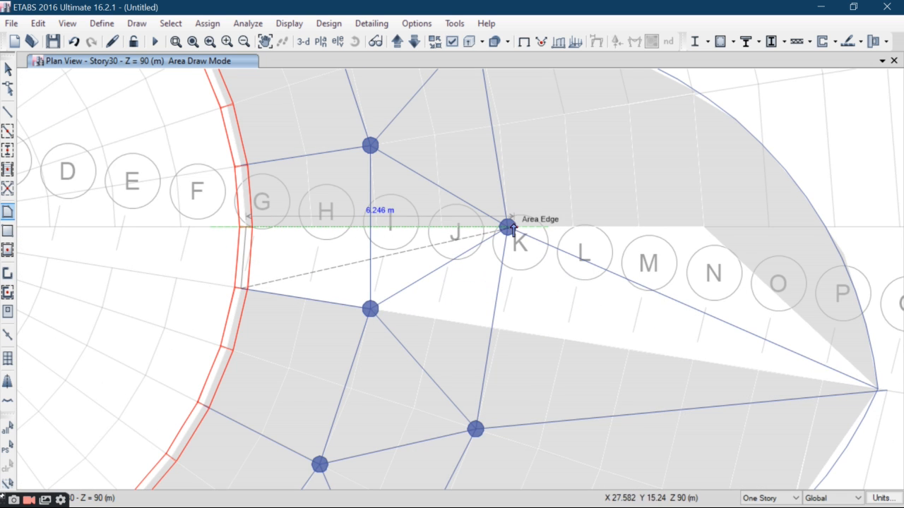
{"action": "left_click", "coordinate": [507, 227]}
{"action": "left_click", "coordinate": [707, 227]}
{"action": "left_click", "coordinate": [877, 388]}
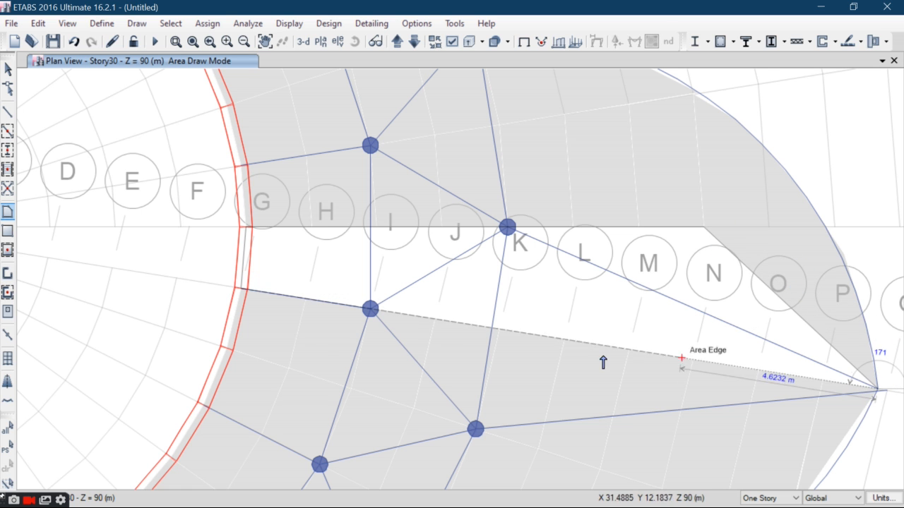
{"action": "left_click", "coordinate": [370, 309]}
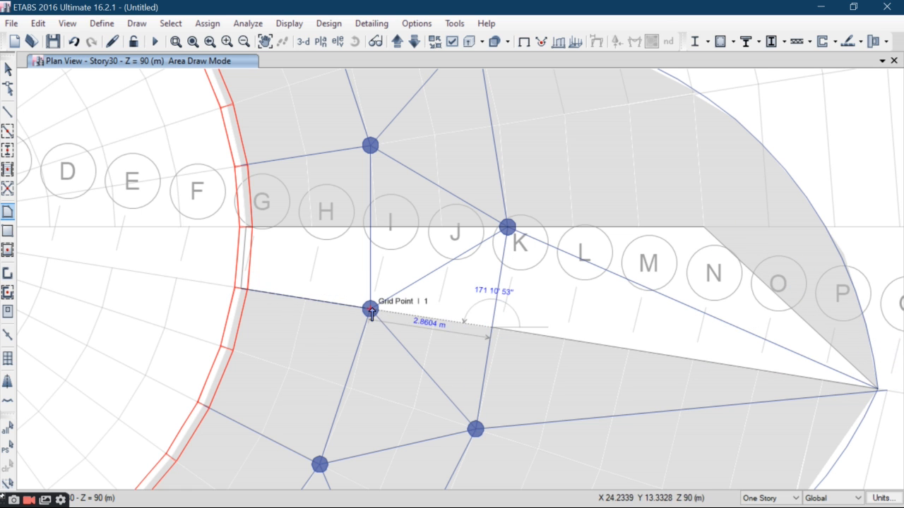
{"action": "double_click", "coordinate": [240, 291]}
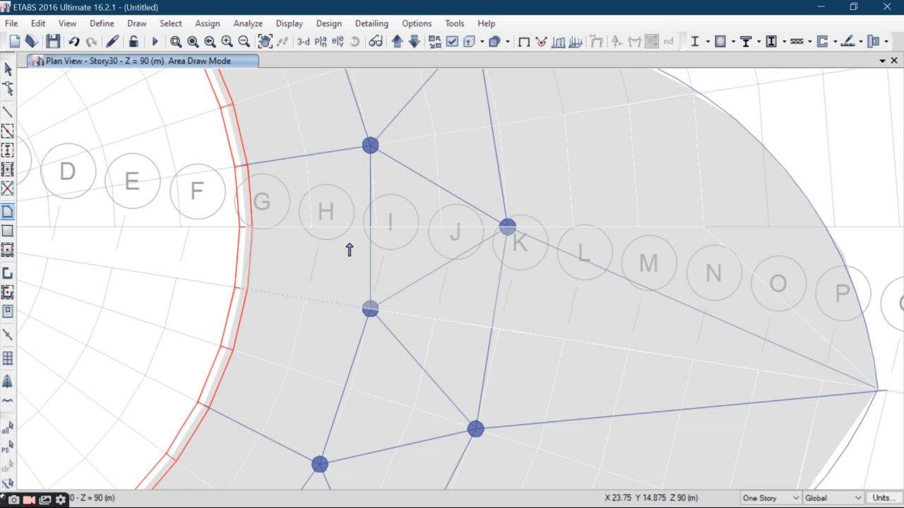
Select the entire Story30 floor plan, set it up for replication on Story29 through Base, and show the model in 3-D
{"action": "scroll", "coordinate": [339, 282], "scroll_direction": "down", "scroll_amount": 5}
{"action": "middle_click_drag", "start_coordinate": [345, 288], "coordinate": [353, 286]}
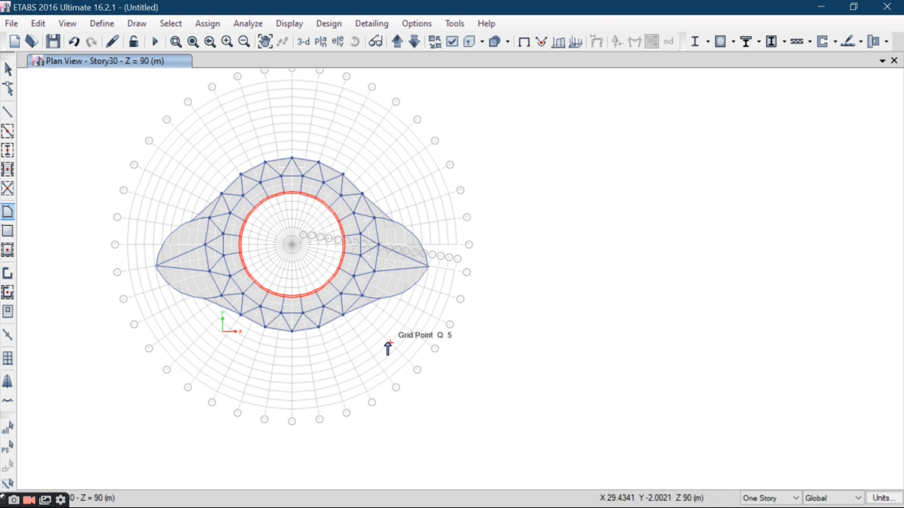
{"action": "left_click", "coordinate": [9, 70]}
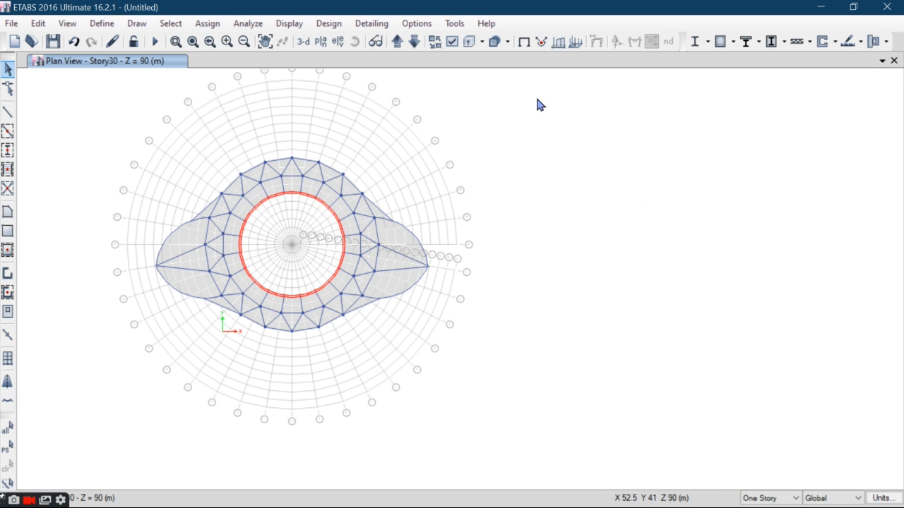
{"action": "left_click_drag", "start_coordinate": [446, 207], "coordinate": [141, 441]}
{"action": "middle_click_drag", "start_coordinate": [388, 337], "coordinate": [486, 335]}
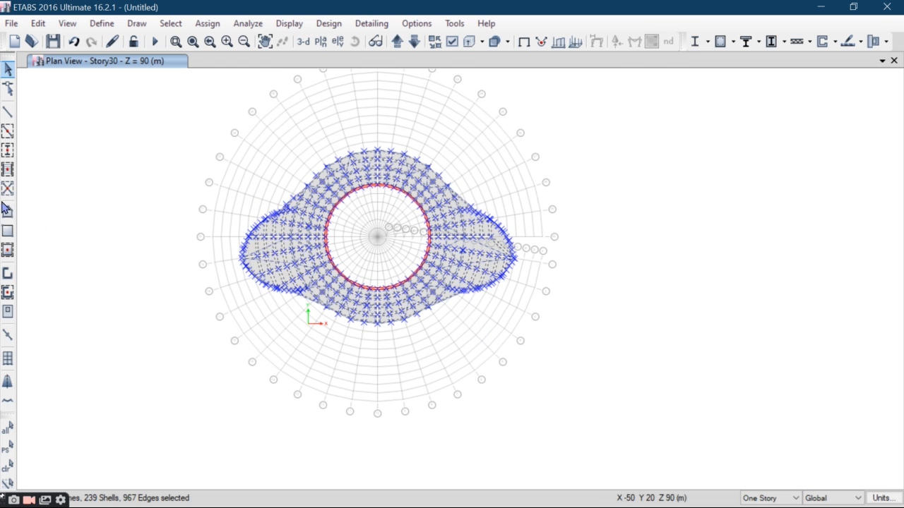
{"action": "left_click", "coordinate": [37, 23]}
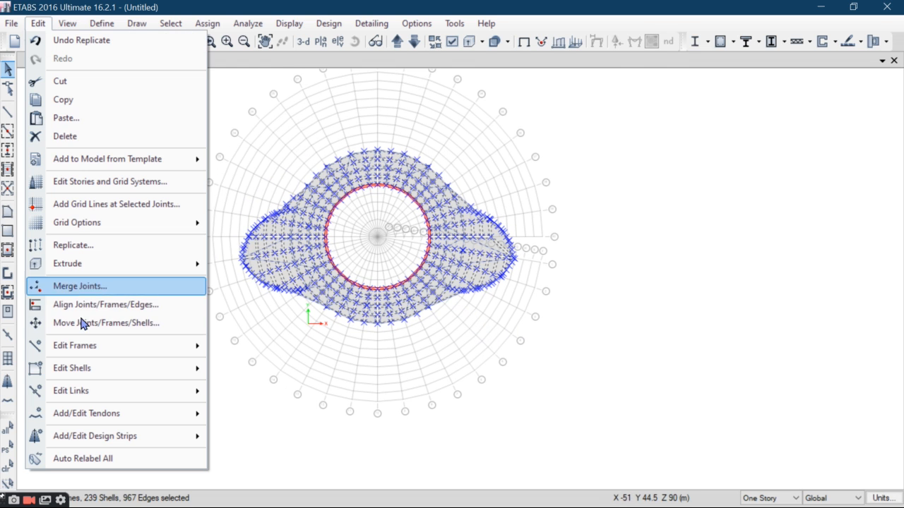
{"action": "left_click", "coordinate": [88, 245]}
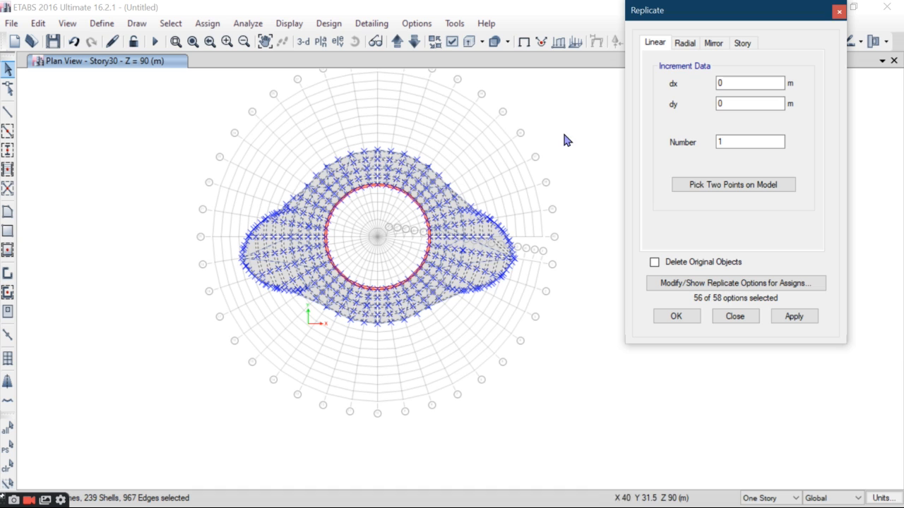
{"action": "left_click", "coordinate": [739, 45]}
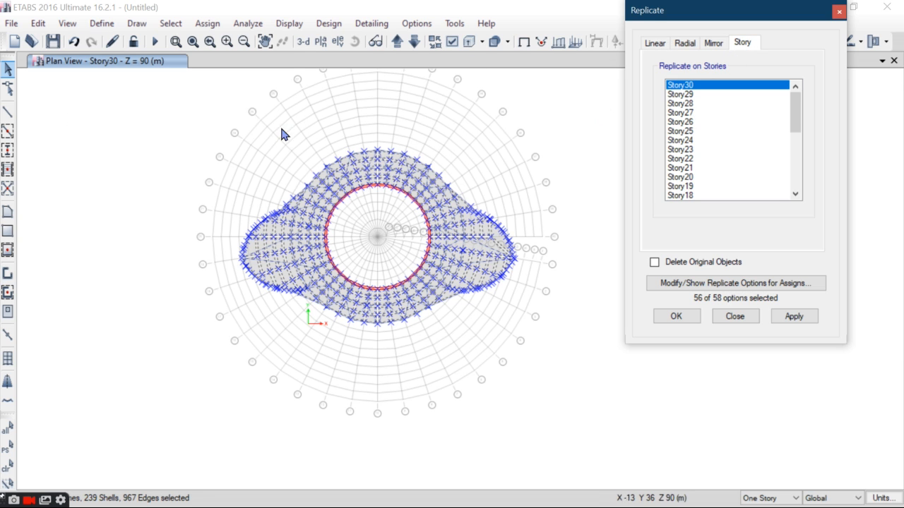
{"action": "left_click_drag", "start_coordinate": [690, 93], "coordinate": [690, 247]}
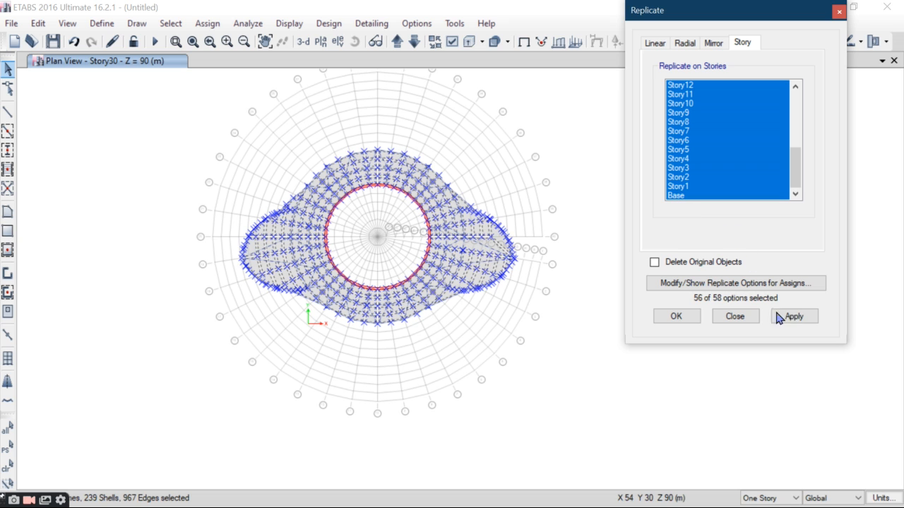
{"action": "left_click", "coordinate": [303, 42]}
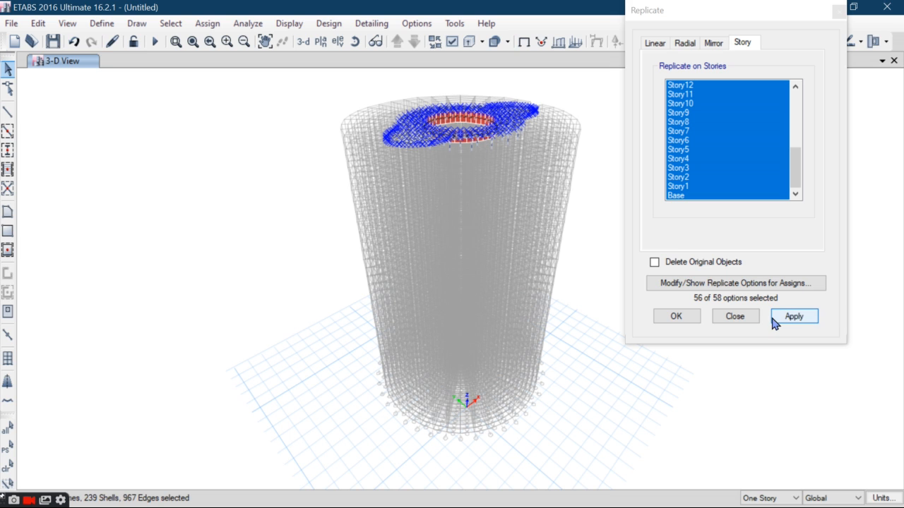
Try replicating the selected floor, inspect the copy on Story29 in 3-D, and undo the replication
{"action": "left_click", "coordinate": [792, 316]}
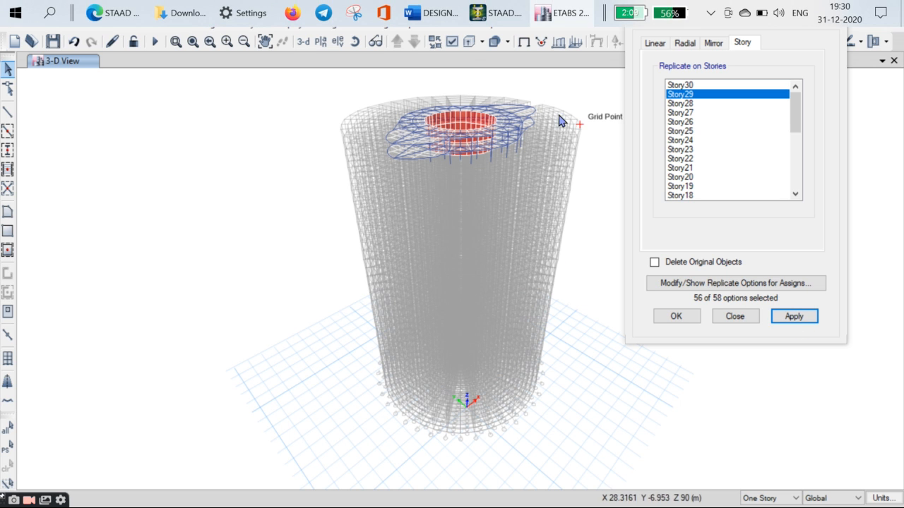
{"action": "left_click_drag", "start_coordinate": [557, 93], "coordinate": [279, 266]}
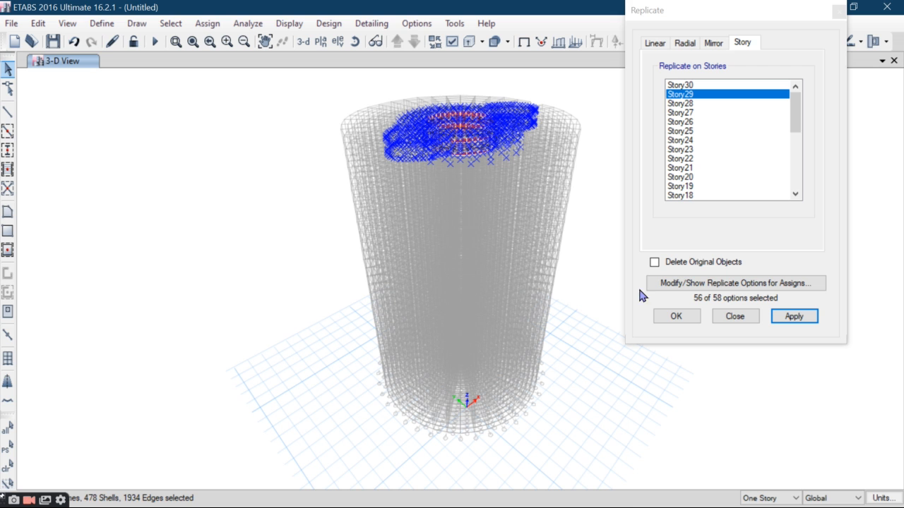
{"action": "scroll", "coordinate": [426, 172], "scroll_direction": "up", "scroll_amount": 3}
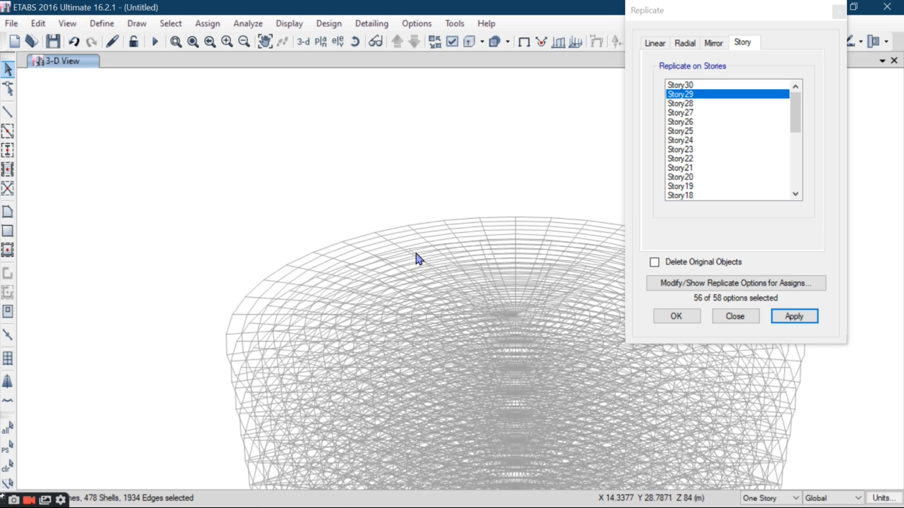
{"action": "scroll", "coordinate": [417, 259], "scroll_direction": "down", "scroll_amount": 2}
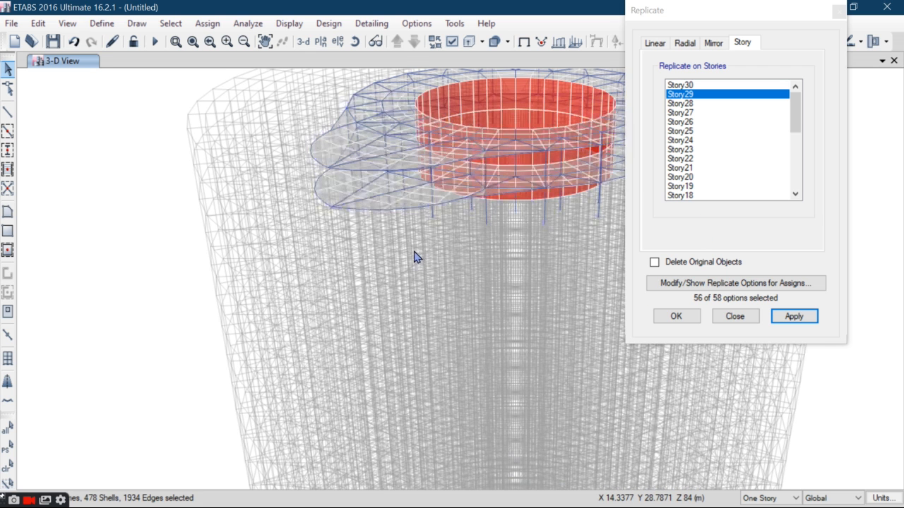
{"action": "scroll", "coordinate": [407, 244], "scroll_direction": "down", "scroll_amount": 3}
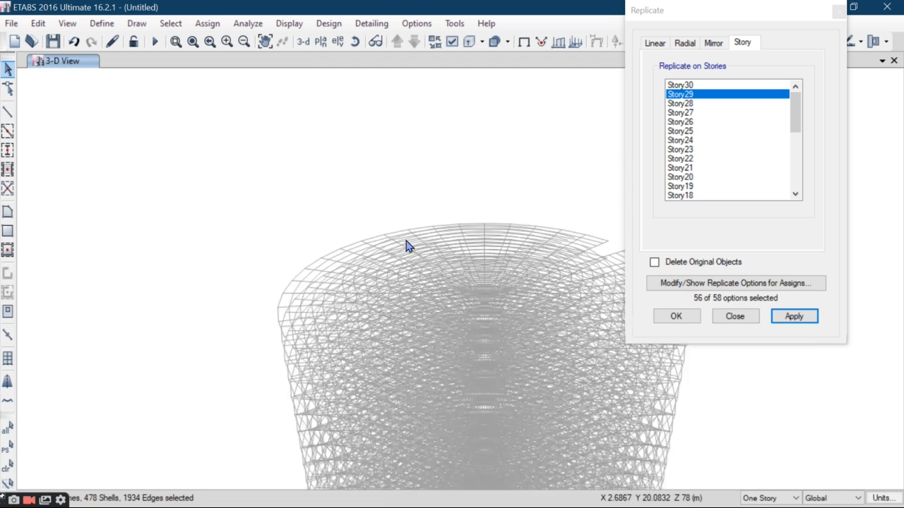
{"action": "scroll", "coordinate": [431, 261], "scroll_direction": "up", "scroll_amount": 2}
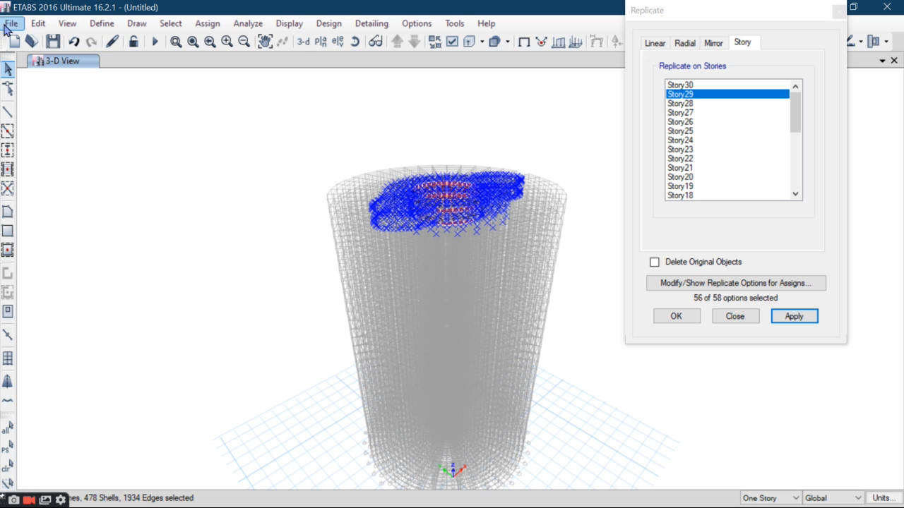
{"action": "left_click", "coordinate": [38, 23]}
{"action": "left_click", "coordinate": [61, 44]}
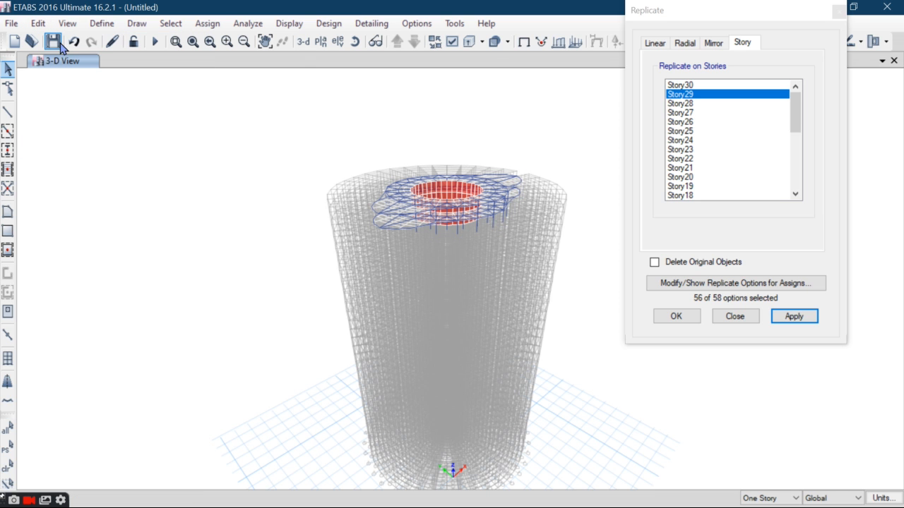
{"action": "left_click", "coordinate": [34, 26]}
{"action": "left_click", "coordinate": [69, 45]}
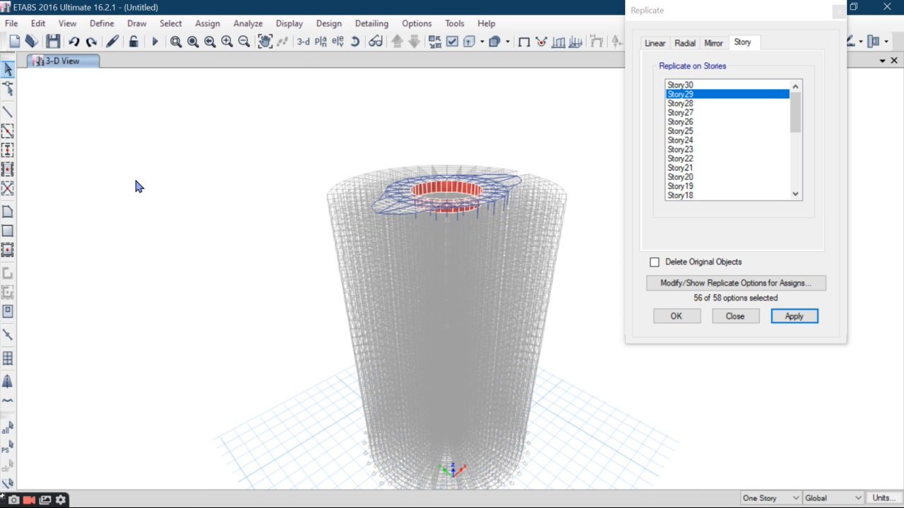
Select all Story30 objects in the 3-D view and replicate them on all the lower stories down to Base
{"action": "left_click_drag", "start_coordinate": [547, 131], "coordinate": [220, 324]}
{"action": "left_click_drag", "start_coordinate": [689, 99], "coordinate": [694, 250]}
{"action": "left_click_drag", "start_coordinate": [796, 169], "coordinate": [796, 190]}
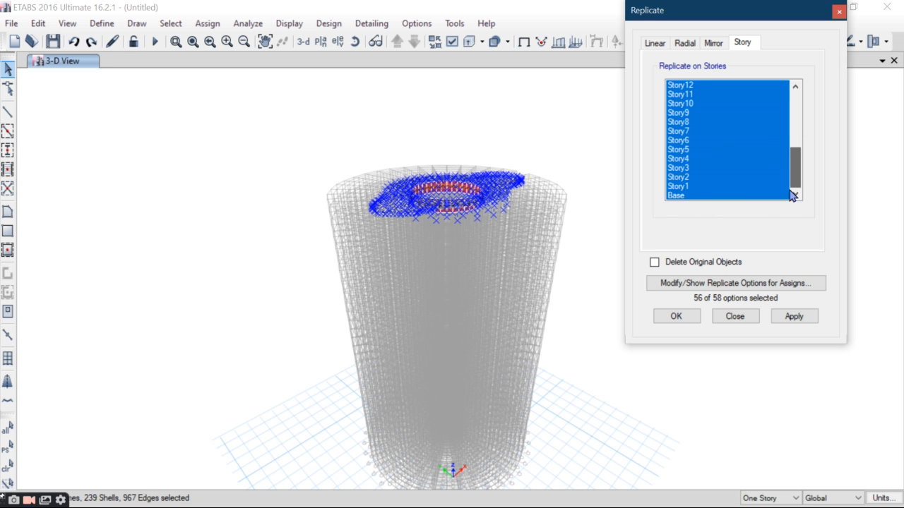
{"action": "left_click", "coordinate": [791, 317]}
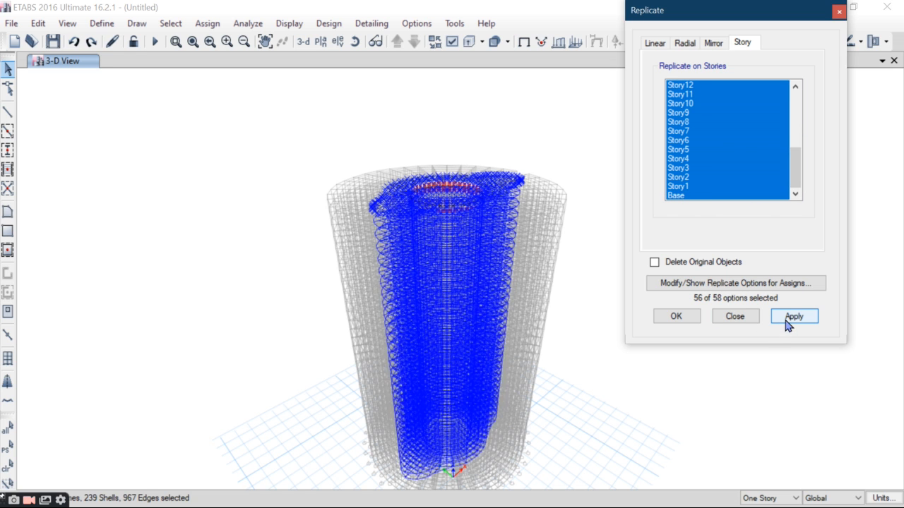
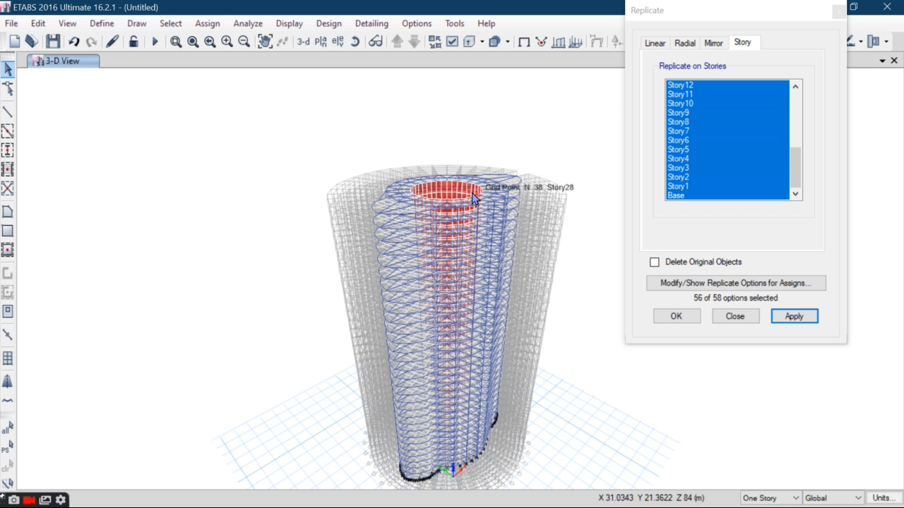
{"action": "left_click", "coordinate": [677, 316]}
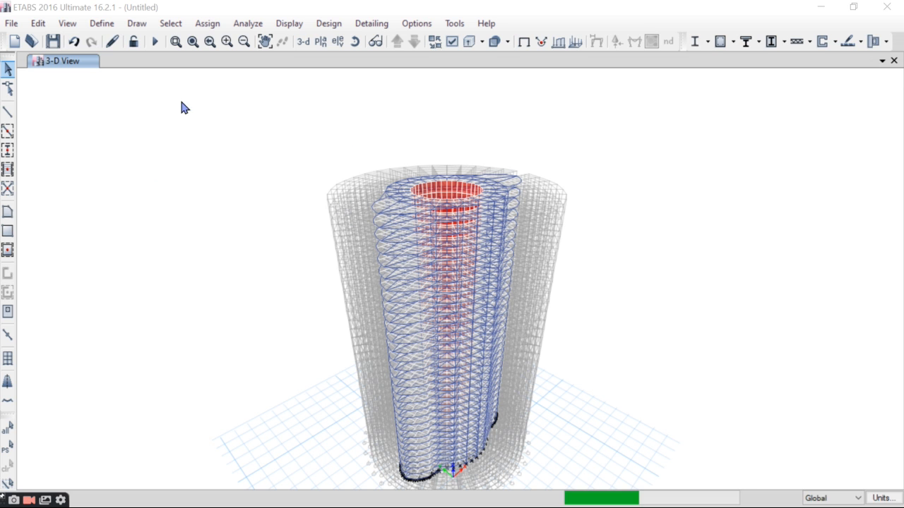
Hide grid system G2 in the 3-D view by removing it from the visible grid systems
{"action": "right_click", "coordinate": [160, 168]}
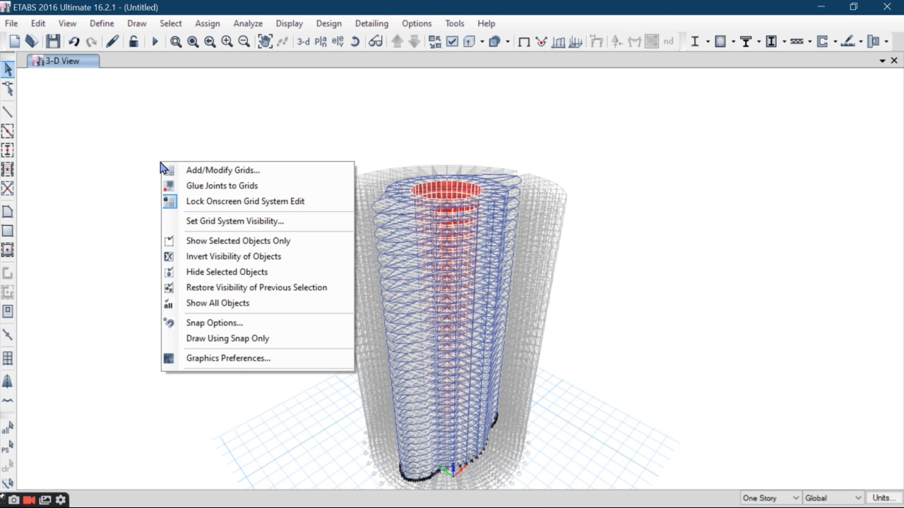
{"action": "left_click", "coordinate": [209, 223]}
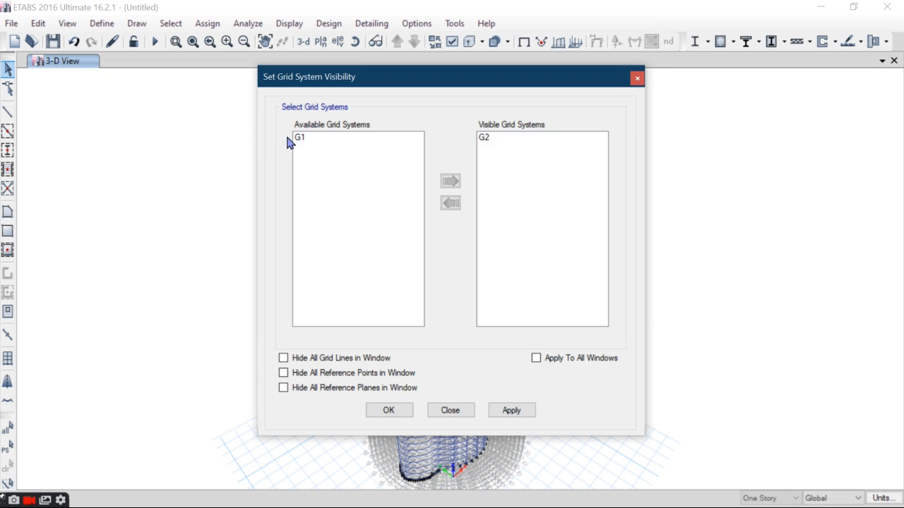
{"action": "left_click", "coordinate": [484, 139]}
{"action": "left_click", "coordinate": [450, 203]}
{"action": "left_click", "coordinate": [510, 413]}
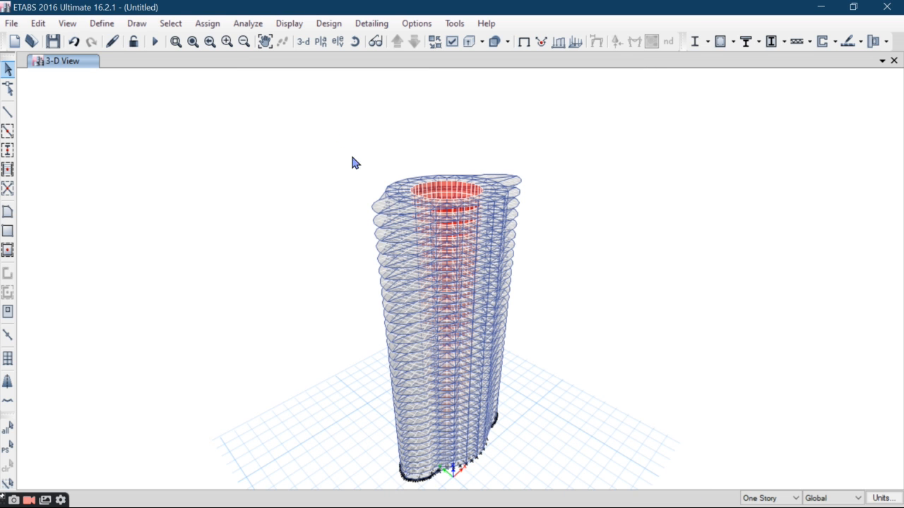
Show the Story2 plan view and keep the story scope at One Story
{"action": "left_click", "coordinate": [322, 40]}
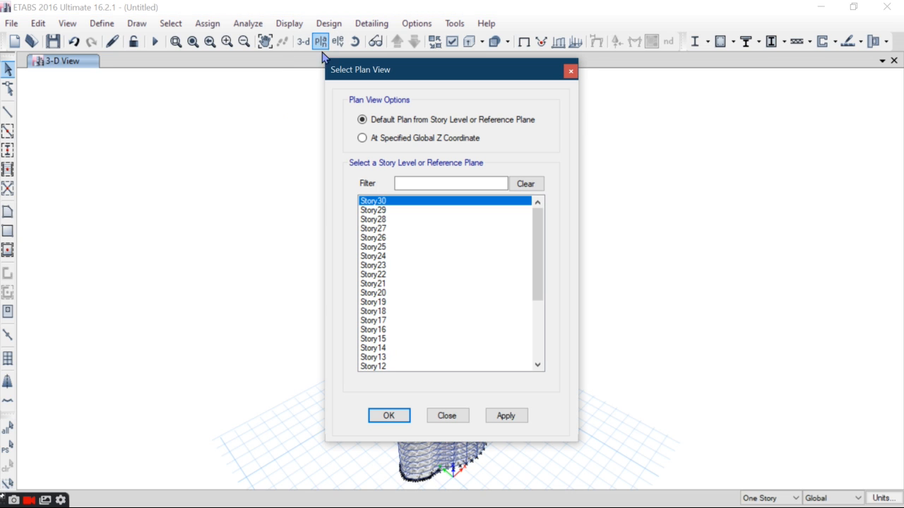
{"action": "left_click", "coordinate": [529, 255]}
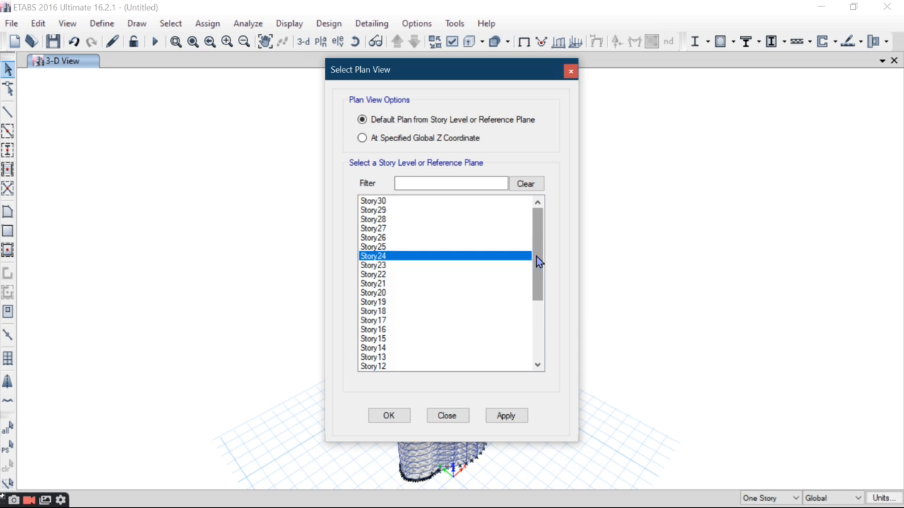
{"action": "left_click_drag", "start_coordinate": [536, 256], "coordinate": [552, 327]}
{"action": "left_click", "coordinate": [380, 348]}
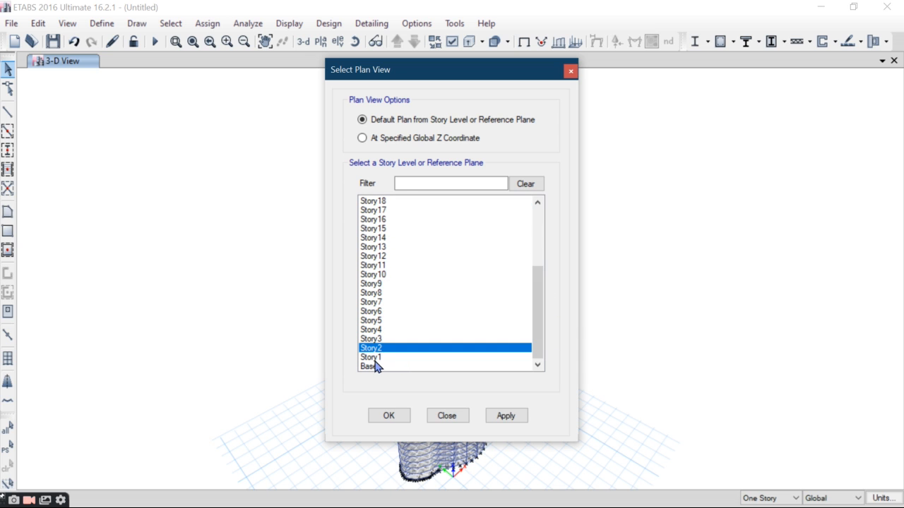
{"action": "left_click", "coordinate": [374, 358]}
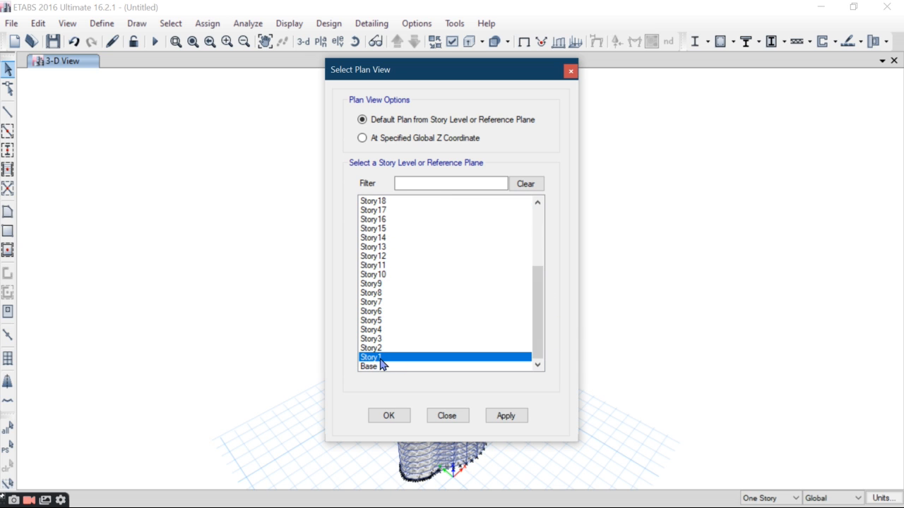
{"action": "left_click", "coordinate": [377, 349]}
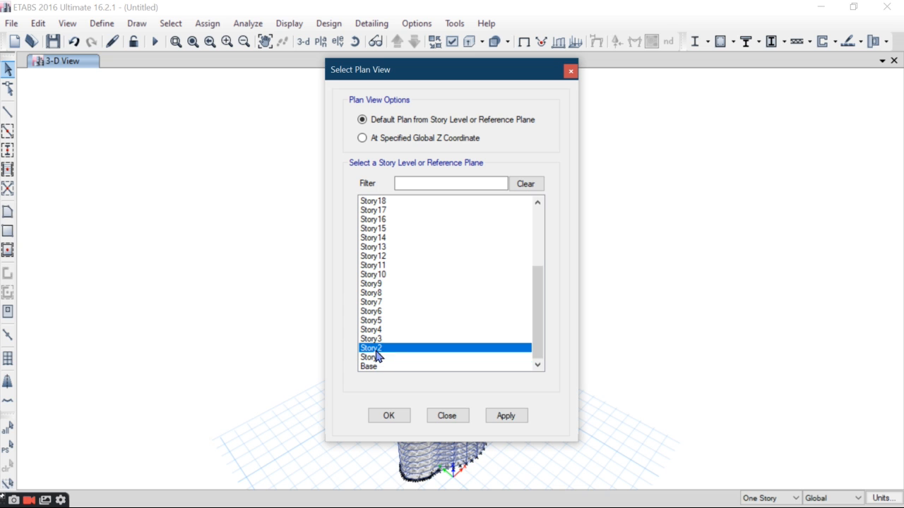
{"action": "left_click", "coordinate": [388, 416]}
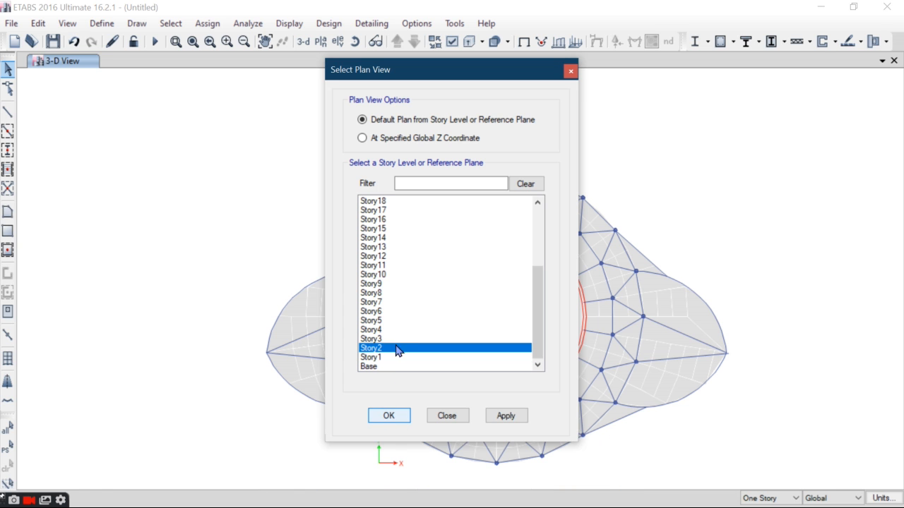
{"action": "left_click", "coordinate": [763, 504]}
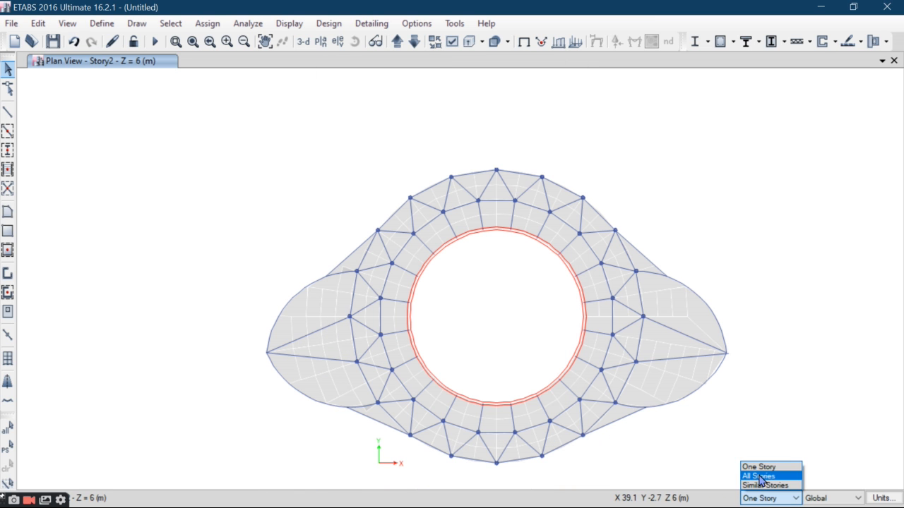
{"action": "left_click", "coordinate": [767, 464]}
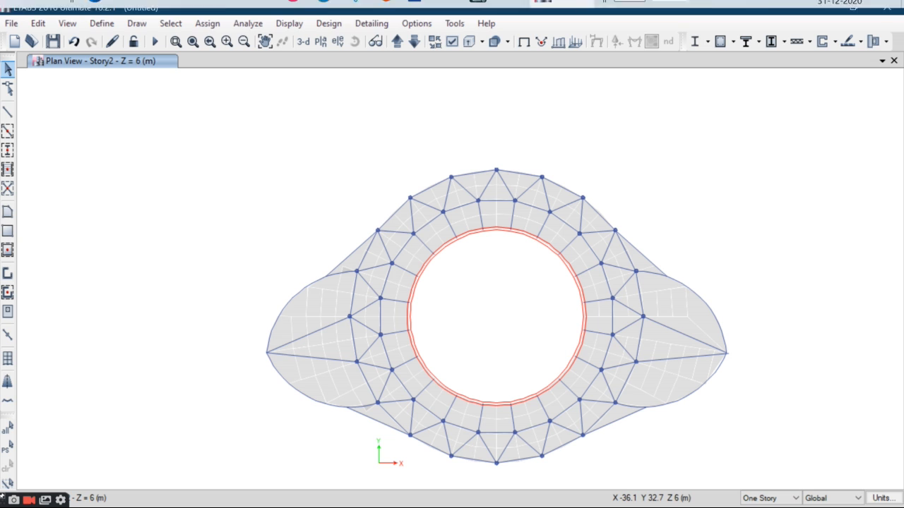
Switch to the Windows Calculator and place it beside the Story2 plan
{"action": "left_click", "coordinate": [16, 13]}
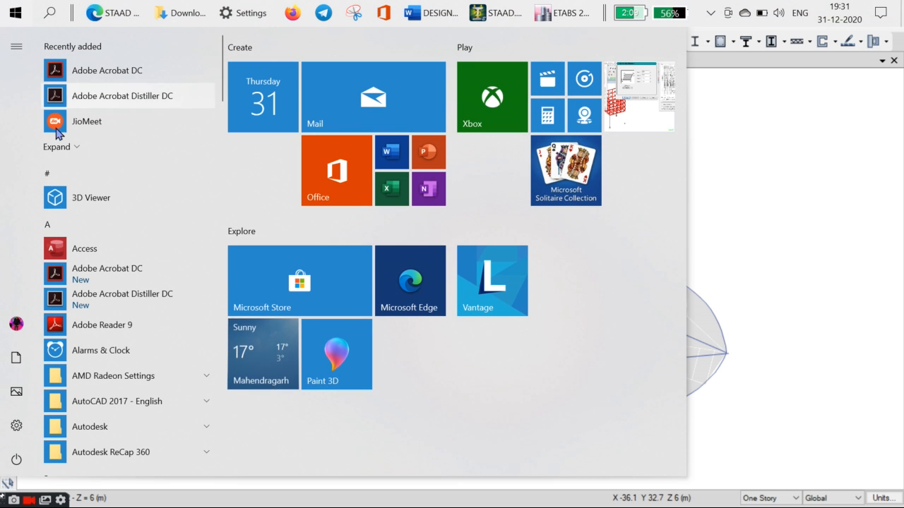
{"action": "scroll", "coordinate": [96, 347], "scroll_direction": "down", "scroll_amount": 5}
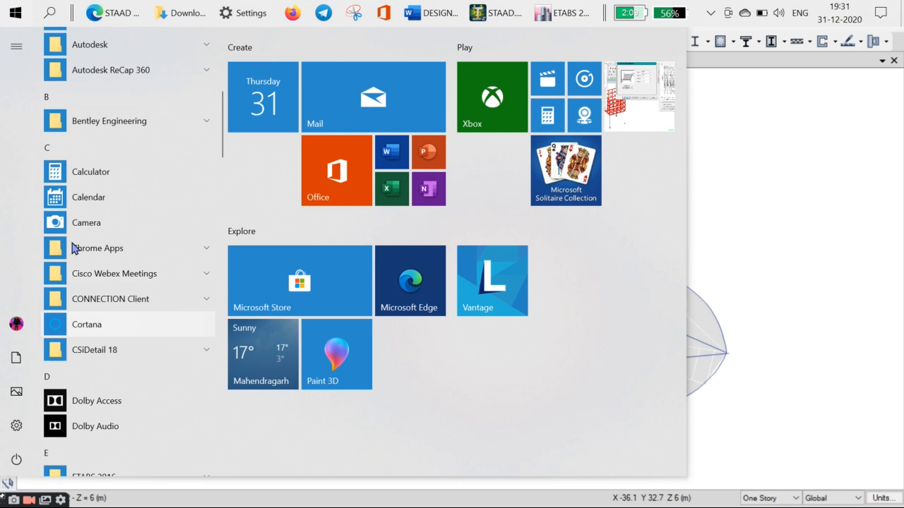
{"action": "left_click", "coordinate": [119, 176]}
{"action": "left_click_drag", "start_coordinate": [355, 47], "coordinate": [235, 50]}
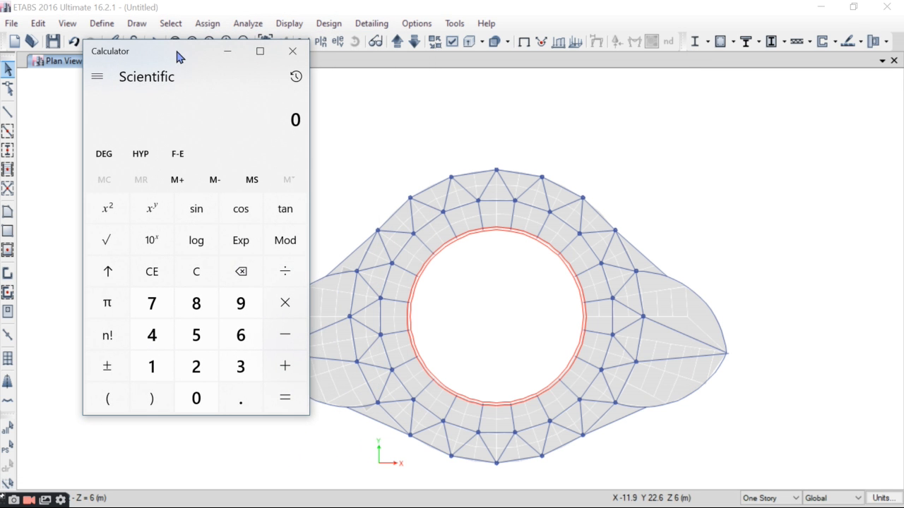
{"action": "left_click_drag", "start_coordinate": [178, 58], "coordinate": [150, 50]}
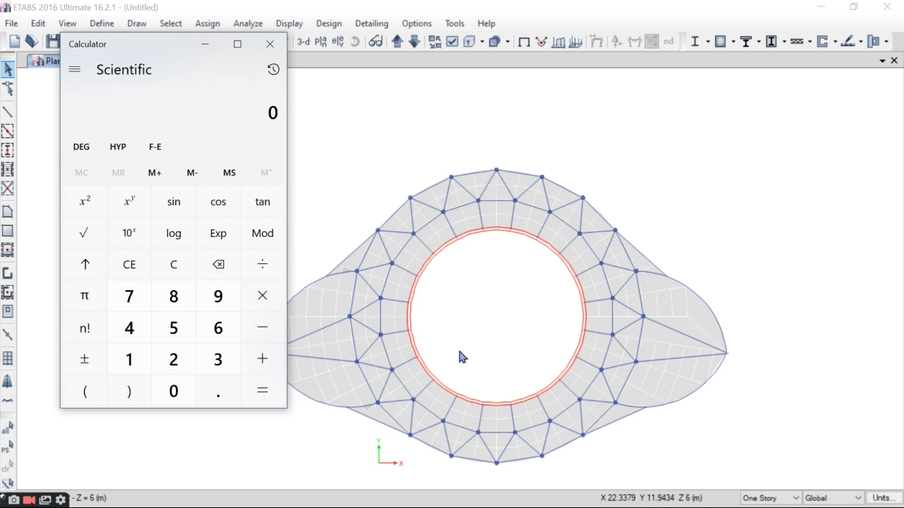
Calculate the rotation increment per story as 180 divided by 29, and close the calculator
{"action": "left_click", "coordinate": [123, 362]}
{"action": "left_click", "coordinate": [166, 302]}
{"action": "left_click", "coordinate": [186, 398]}
{"action": "left_click", "coordinate": [268, 266]}
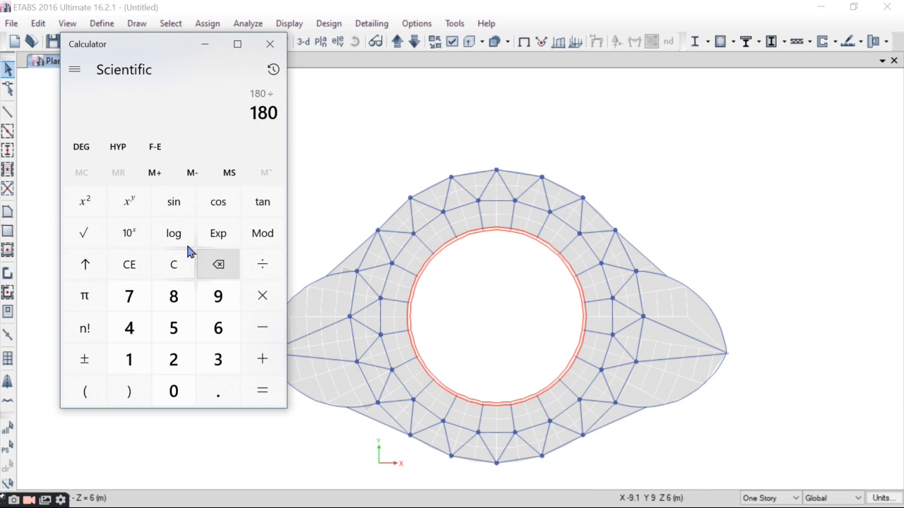
{"action": "left_click", "coordinate": [173, 362]}
{"action": "left_click", "coordinate": [217, 302]}
{"action": "left_click", "coordinate": [267, 392]}
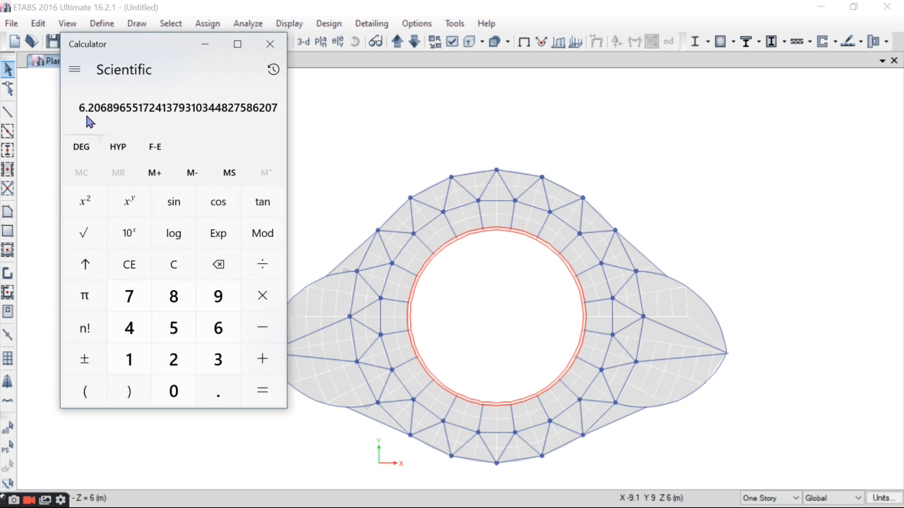
{"action": "left_click", "coordinate": [270, 44]}
Rotate the entire Story2 plan about its center by radial replication: angle 6.02 degrees, number 1, original objects deleted
{"action": "left_click_drag", "start_coordinate": [228, 116], "coordinate": [835, 487]}
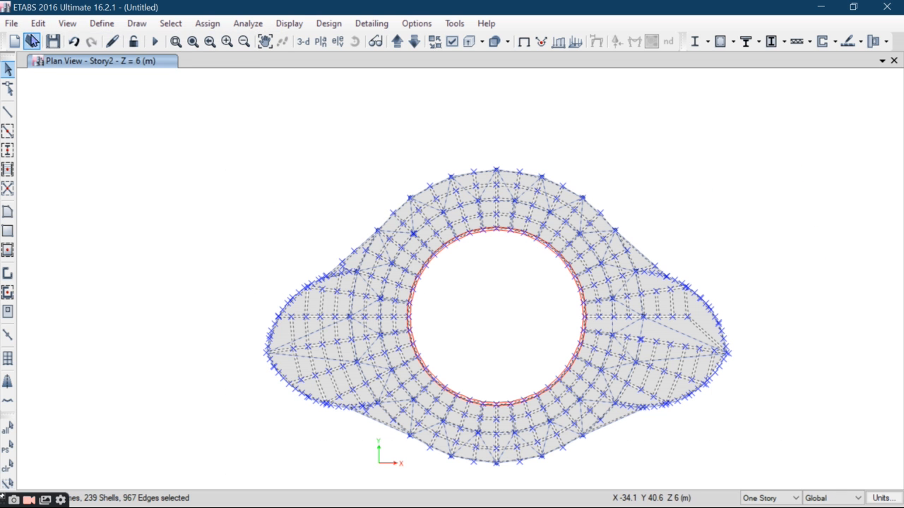
{"action": "left_click", "coordinate": [37, 22]}
{"action": "left_click", "coordinate": [117, 245]}
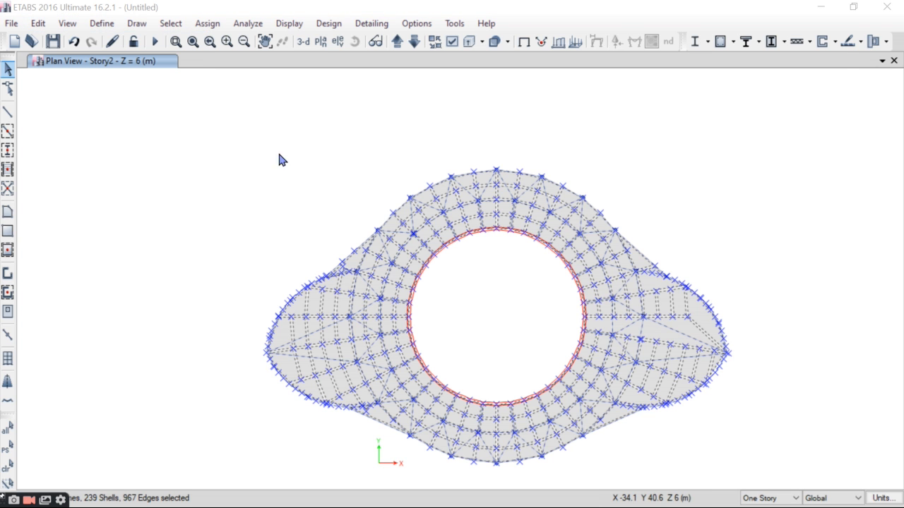
{"action": "left_click_drag", "start_coordinate": [702, 17], "coordinate": [131, 75]}
{"action": "left_click", "coordinate": [107, 94]}
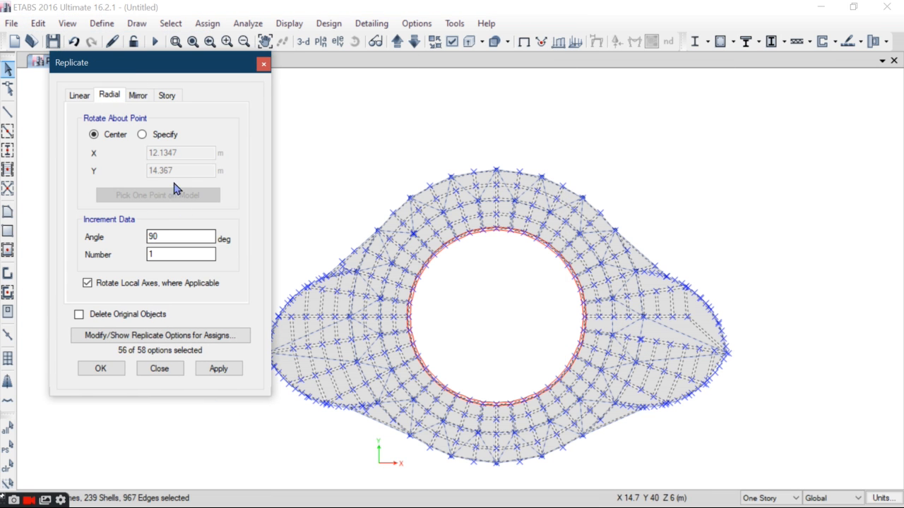
{"action": "left_click_drag", "start_coordinate": [173, 236], "coordinate": [89, 236]}
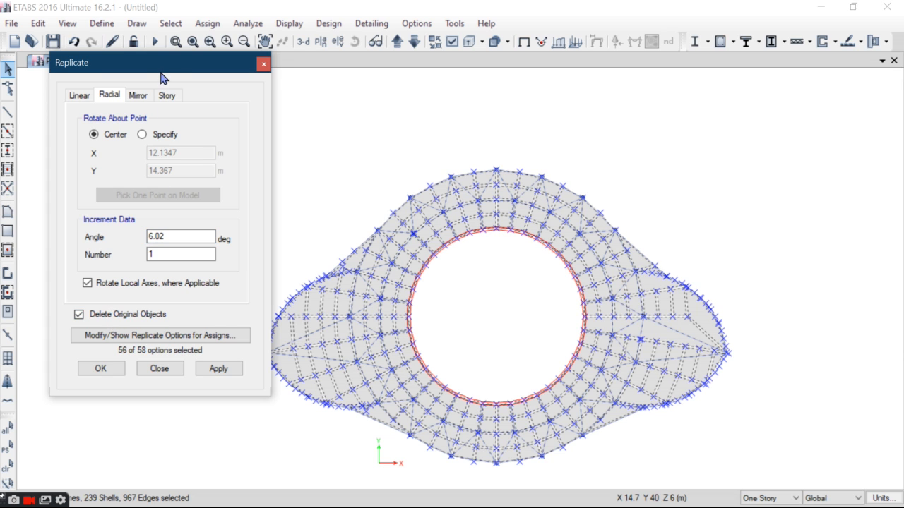
{"action": "left_click_drag", "start_coordinate": [160, 78], "coordinate": [170, 53]}
{"action": "left_click", "coordinate": [232, 343]}
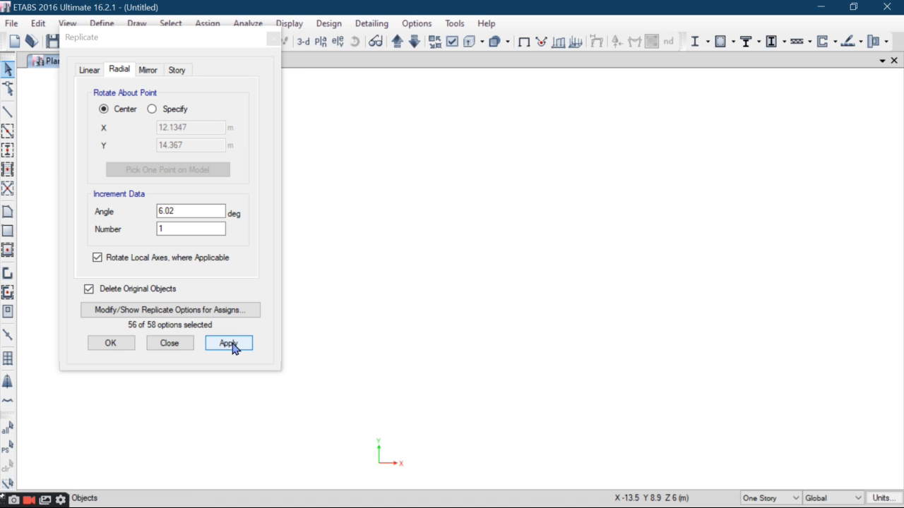
{"action": "left_click_drag", "start_coordinate": [220, 38], "coordinate": [158, 140]}
Go up to Story3, select the whole floor plan and replicate it radially at 12.04 degrees in place of the original
{"action": "left_click", "coordinate": [395, 42]}
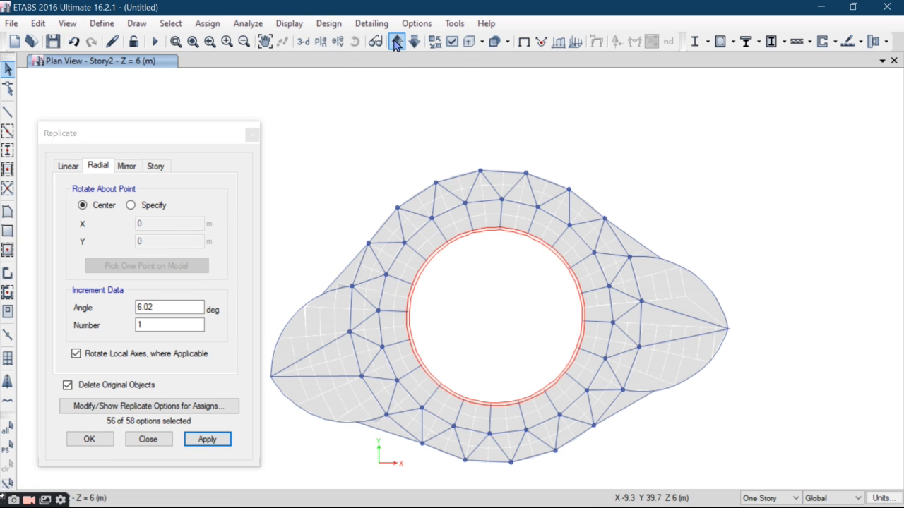
{"action": "left_click", "coordinate": [397, 42]}
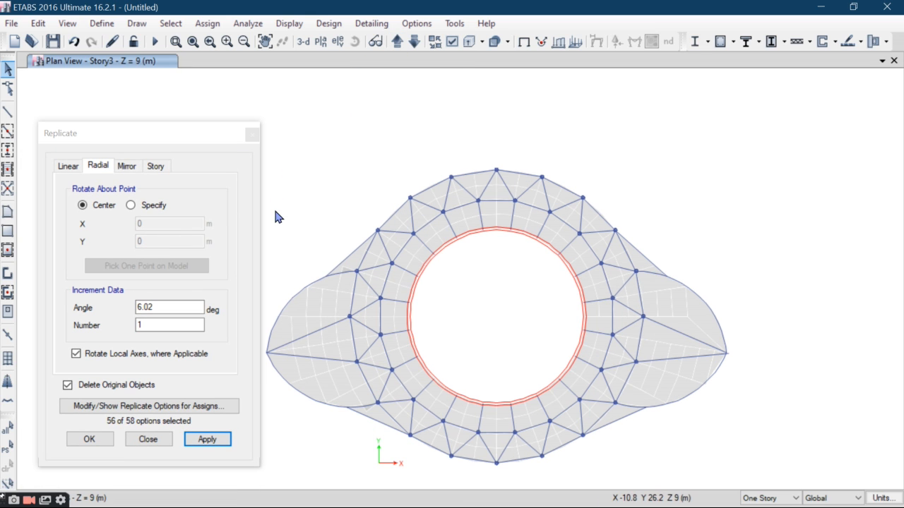
{"action": "left_click_drag", "start_coordinate": [806, 100], "coordinate": [251, 488]}
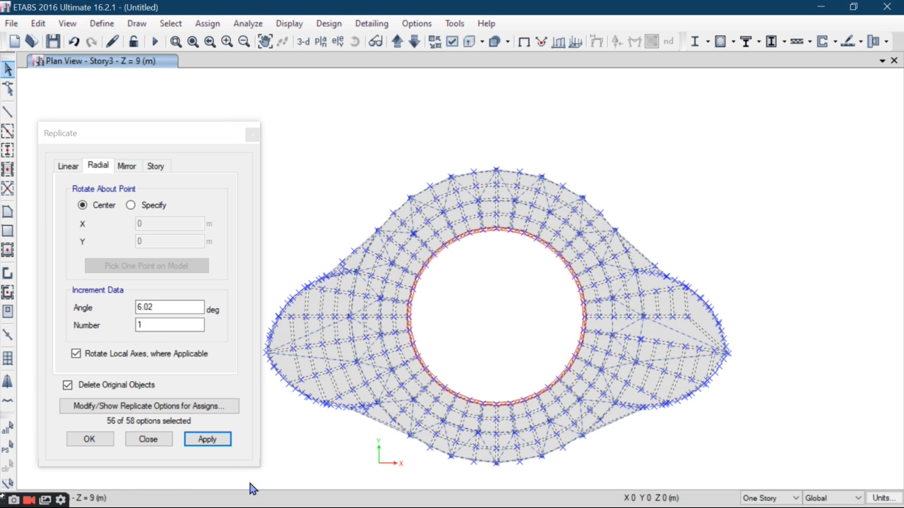
{"action": "left_click", "coordinate": [172, 309]}
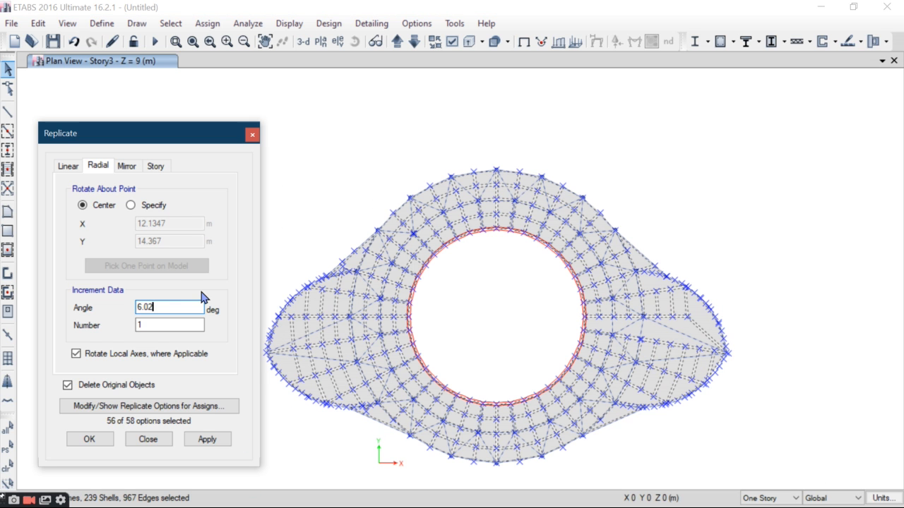
{"action": "left_click", "coordinate": [153, 327]}
{"action": "left_click", "coordinate": [208, 445]}
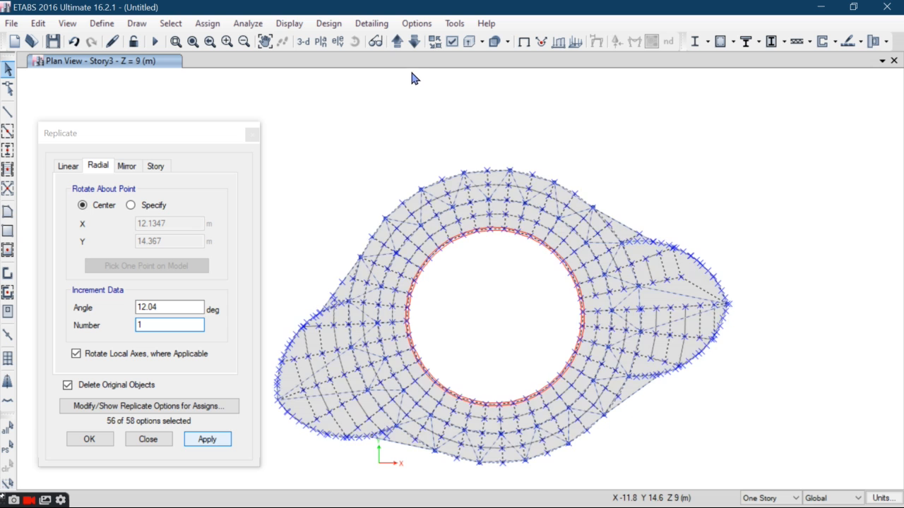
Go up to Story4, select the whole floor plan and replicate it radially at 12.04+6.02 degrees, replacing the original
{"action": "left_click", "coordinate": [399, 43]}
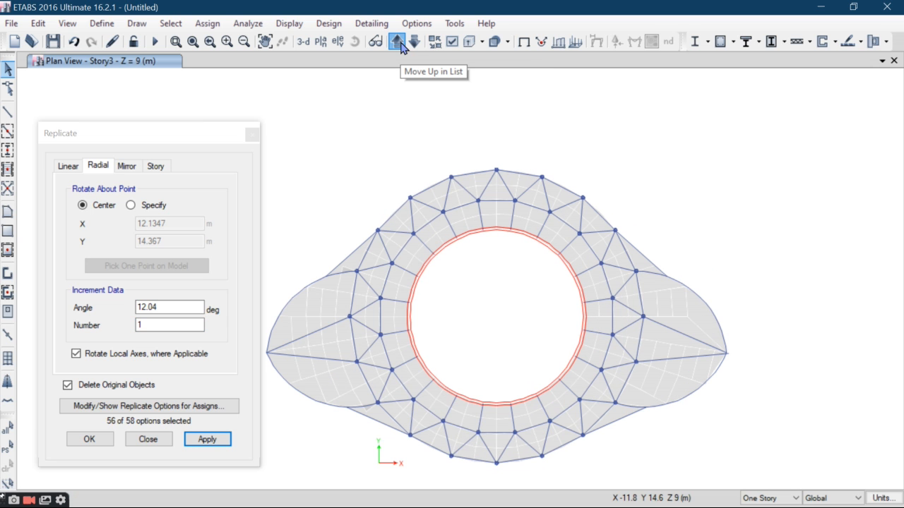
{"action": "left_click_drag", "start_coordinate": [814, 129], "coordinate": [193, 490]}
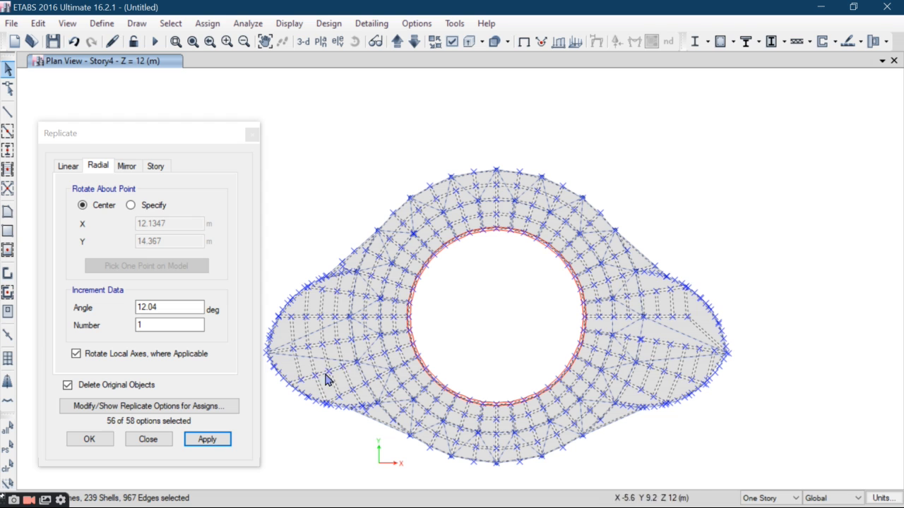
{"action": "left_click", "coordinate": [177, 306]}
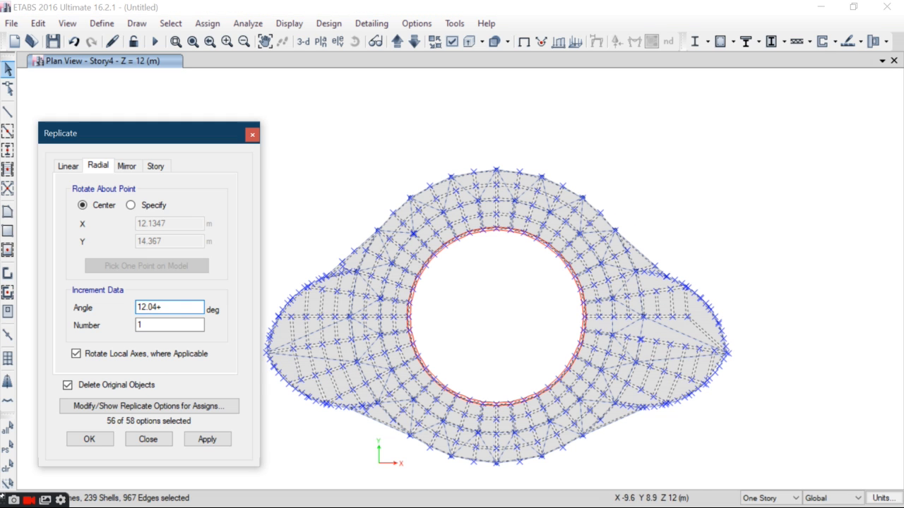
{"action": "type", "text": "+6.02"}
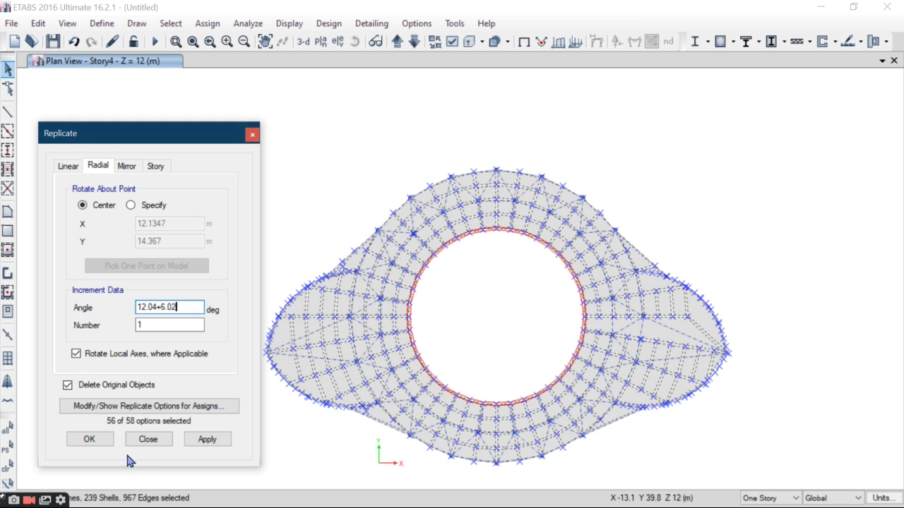
{"action": "left_click", "coordinate": [206, 439]}
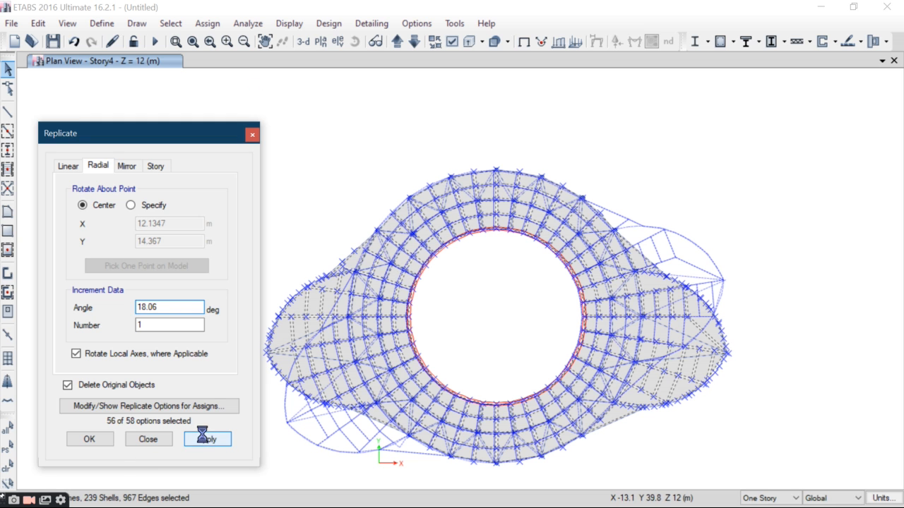
Go up to Story5, select the whole floor plan and replicate it radially at 18.06+6.02 degrees, replacing the original
{"action": "left_click", "coordinate": [398, 46]}
{"action": "left_click", "coordinate": [398, 44]}
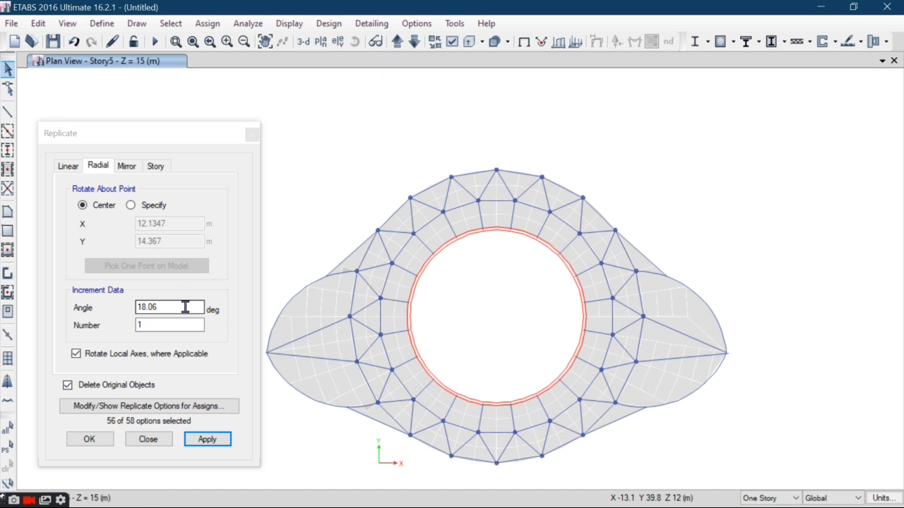
{"action": "left_click_drag", "start_coordinate": [772, 131], "coordinate": [169, 490]}
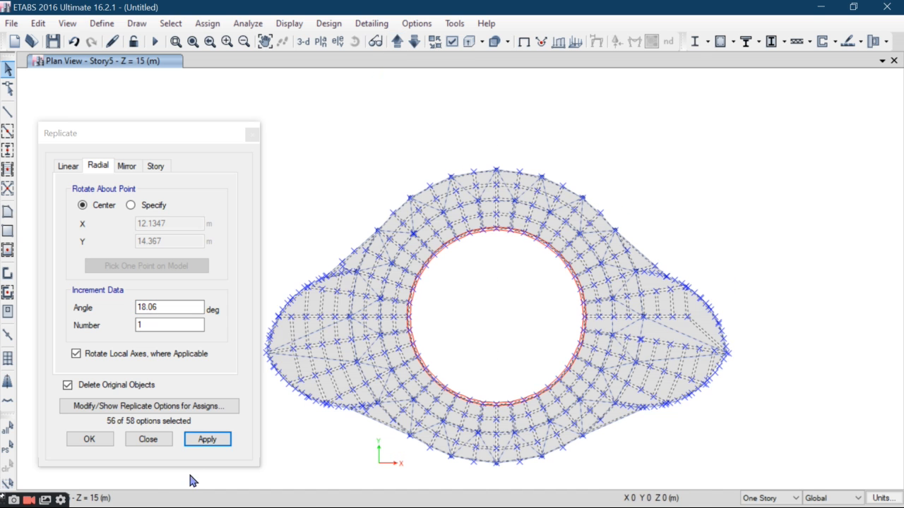
{"action": "left_click", "coordinate": [187, 307]}
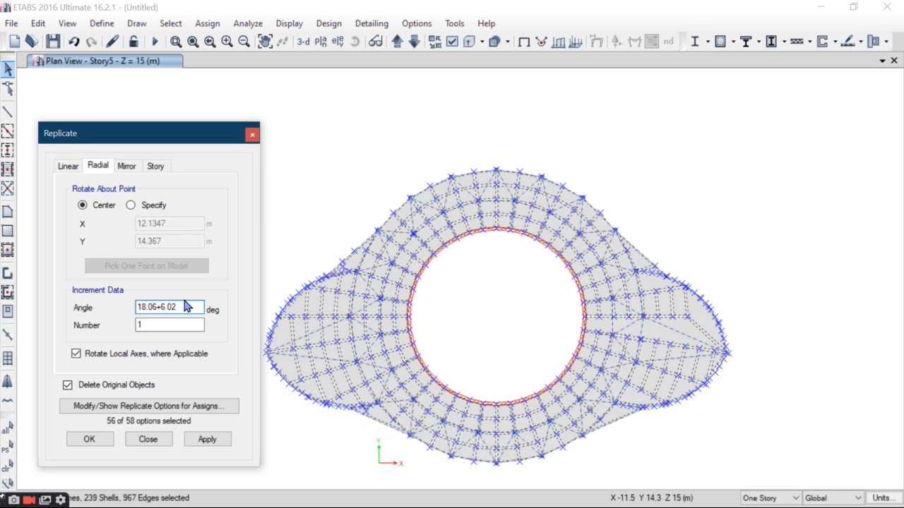
{"action": "left_click", "coordinate": [208, 442]}
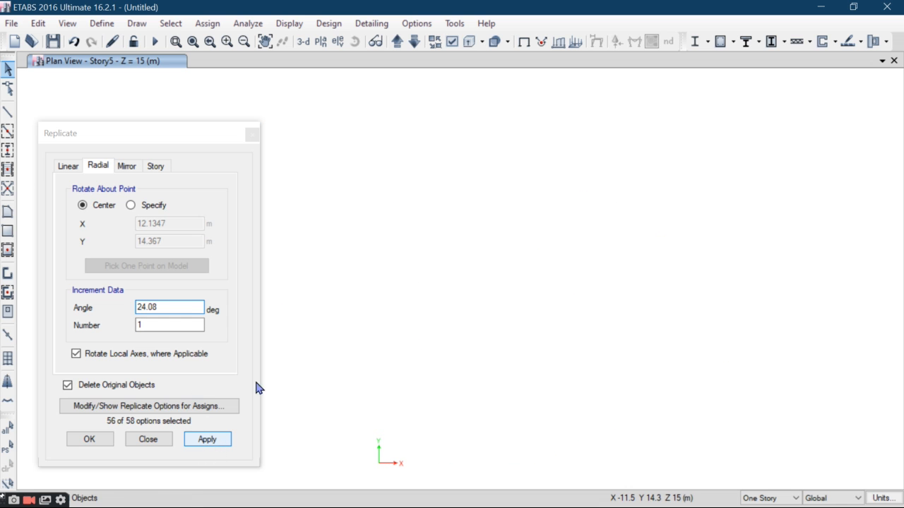
Go up to Story6, select the whole floor plan and replicate it radially at 24.08+6.02 degrees, replacing the original
{"action": "left_click", "coordinate": [397, 41]}
{"action": "left_click_drag", "start_coordinate": [845, 154], "coordinate": [199, 503]}
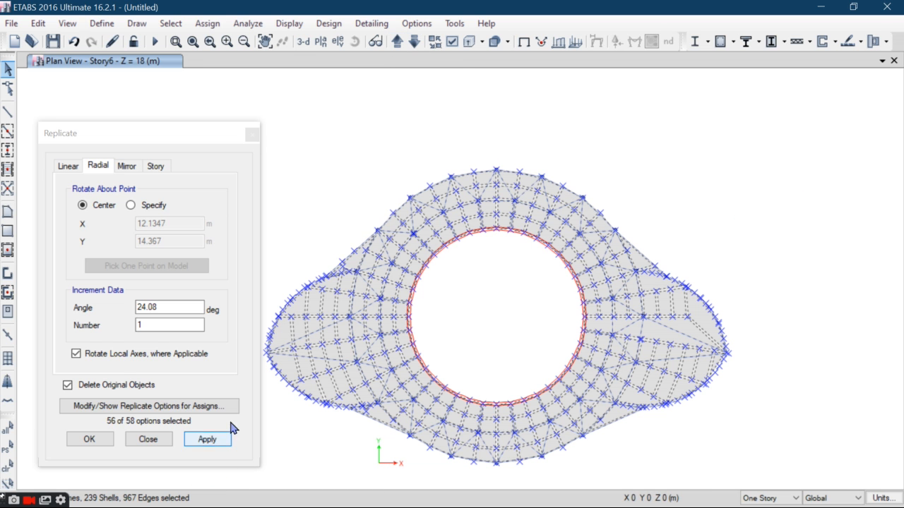
{"action": "left_click", "coordinate": [179, 305]}
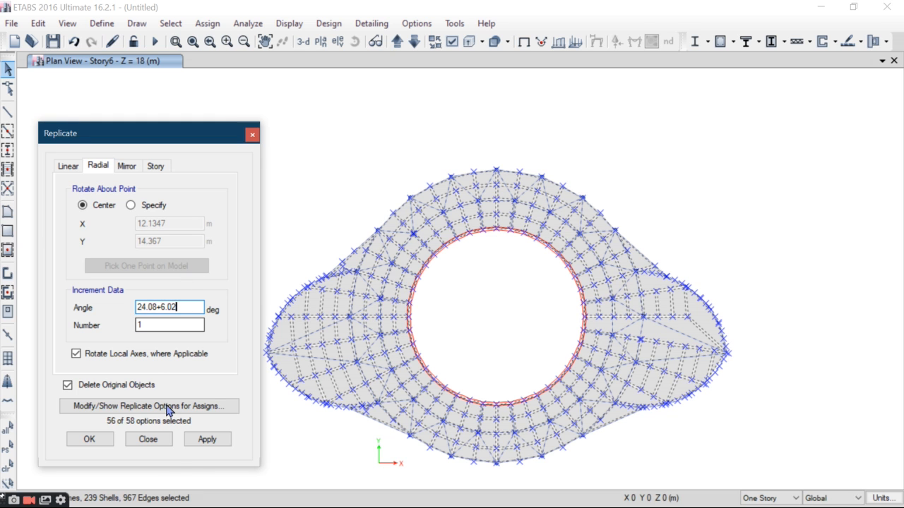
{"action": "left_click", "coordinate": [205, 439]}
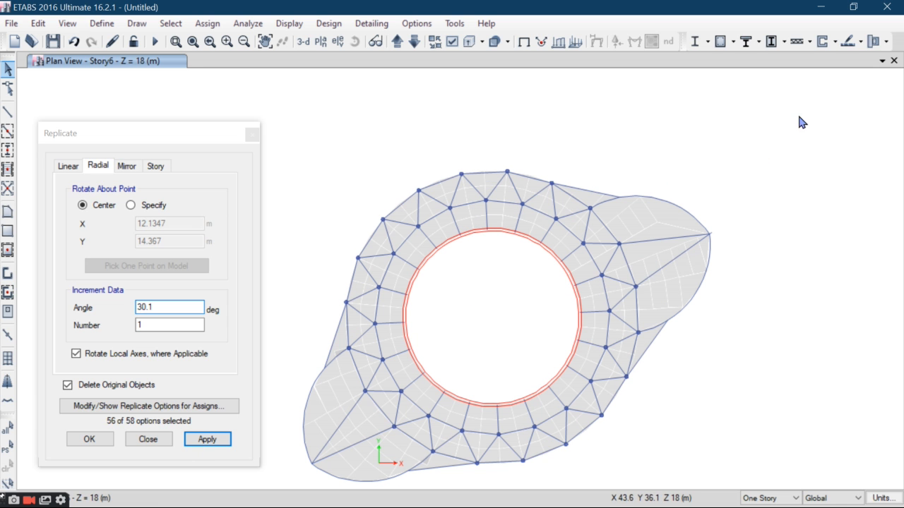
Go up to Story7, select the whole floor plan and replicate it radially at 30.1+6.02 degrees, replacing the original
{"action": "left_click", "coordinate": [396, 41]}
{"action": "left_click_drag", "start_coordinate": [822, 142], "coordinate": [103, 498]}
{"action": "left_click", "coordinate": [176, 309]}
{"action": "left_click", "coordinate": [176, 310]}
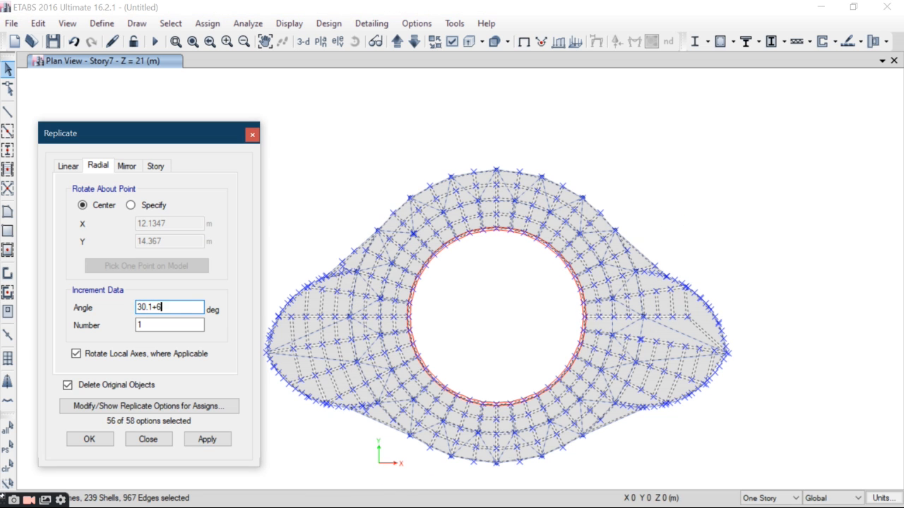
{"action": "type", "text": "+6.02"}
{"action": "left_click", "coordinate": [208, 438]}
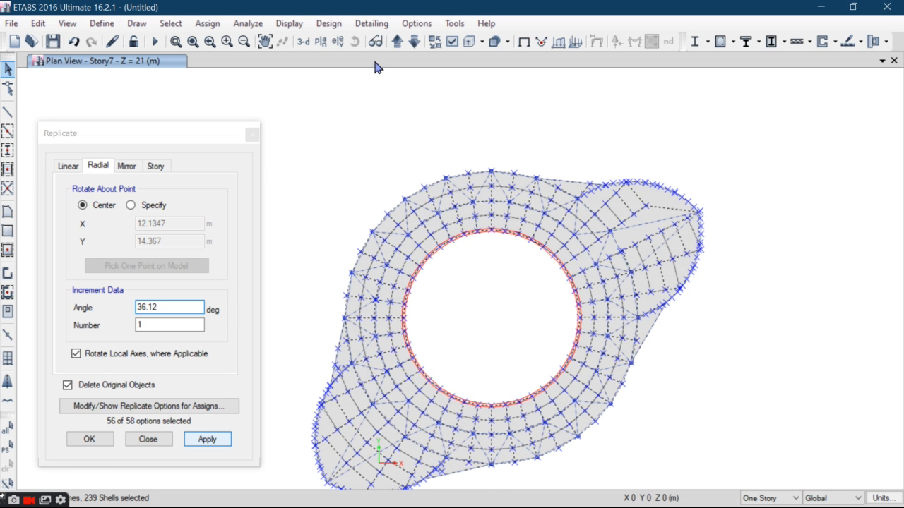
Go up to Story8, select the whole floor plan and replicate it radially at 36.12+6.02 degrees, replacing the original
{"action": "left_click", "coordinate": [397, 41]}
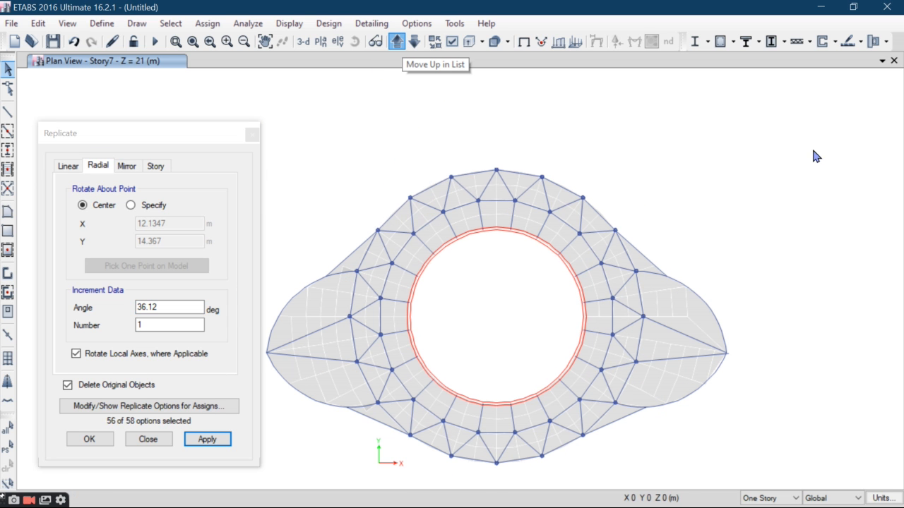
{"action": "left_click_drag", "start_coordinate": [823, 130], "coordinate": [100, 497]}
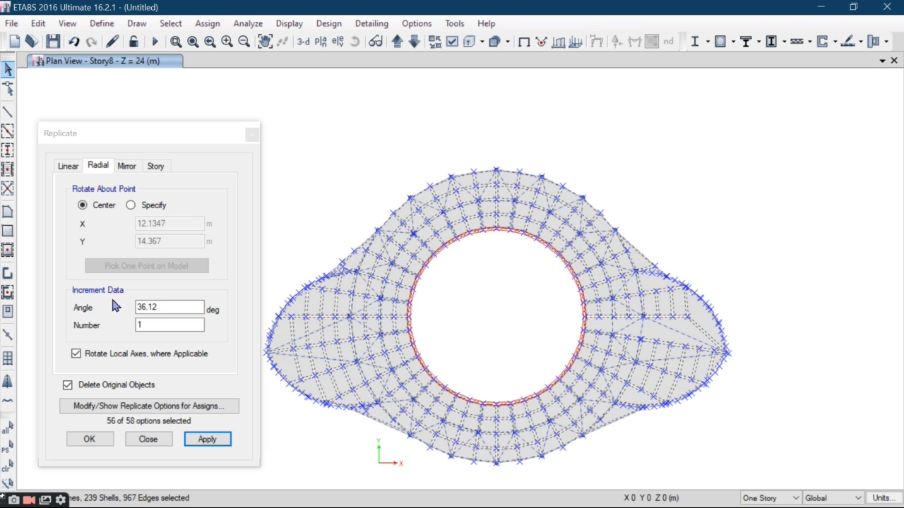
{"action": "left_click", "coordinate": [169, 305]}
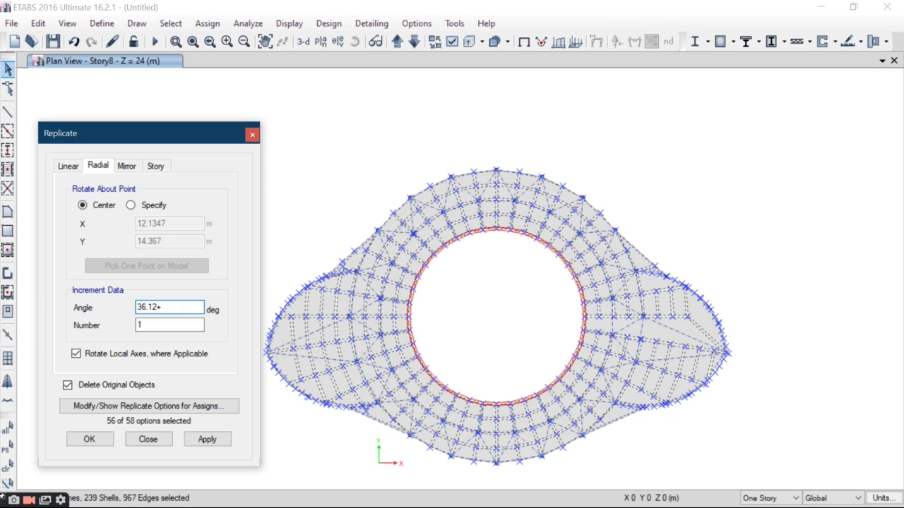
{"action": "left_click", "coordinate": [213, 439]}
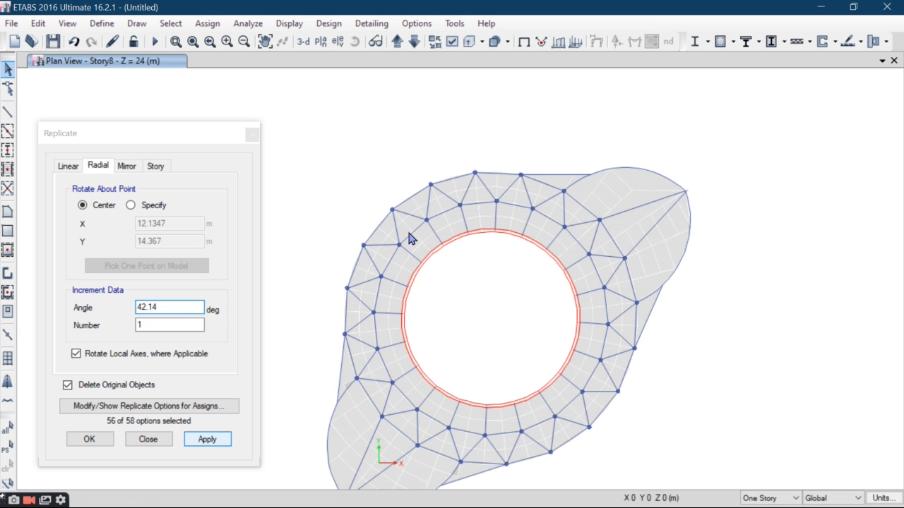
Go up to Story9, select the whole floor plan and replicate it radially at 42.14+6.02 degrees, replacing the original
{"action": "left_click", "coordinate": [398, 43]}
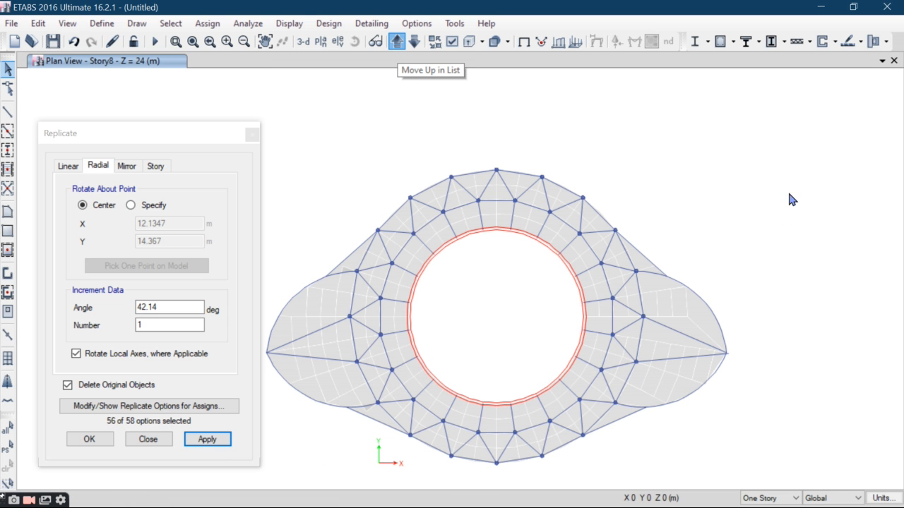
{"action": "left_click", "coordinate": [7, 428]}
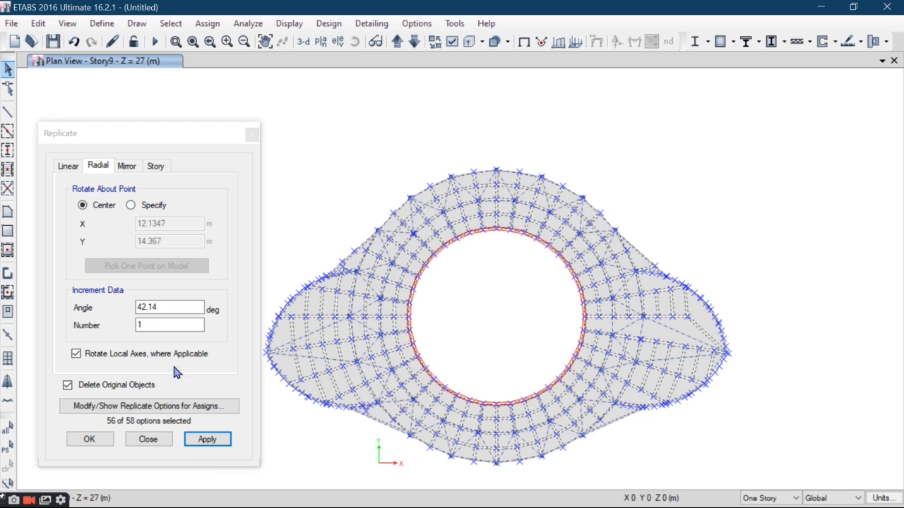
{"action": "left_click", "coordinate": [181, 308]}
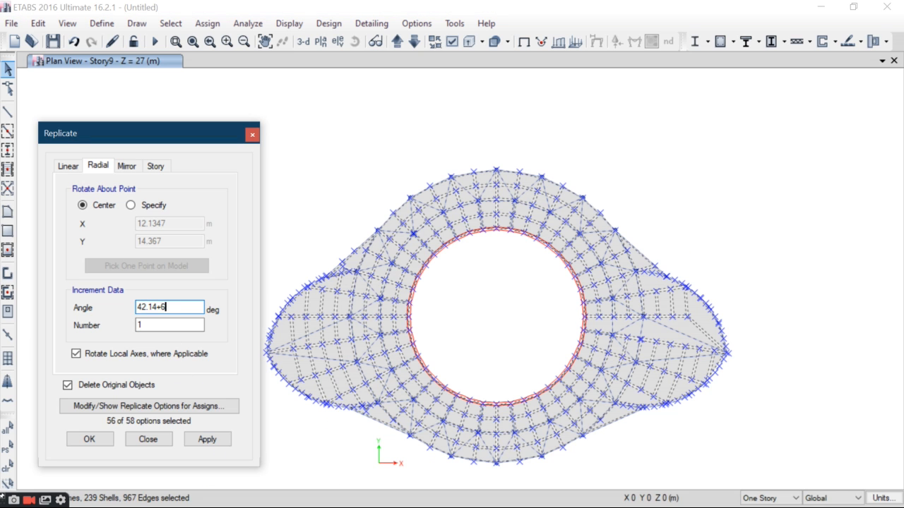
{"action": "left_click", "coordinate": [207, 439]}
{"action": "left_click", "coordinate": [355, 126]}
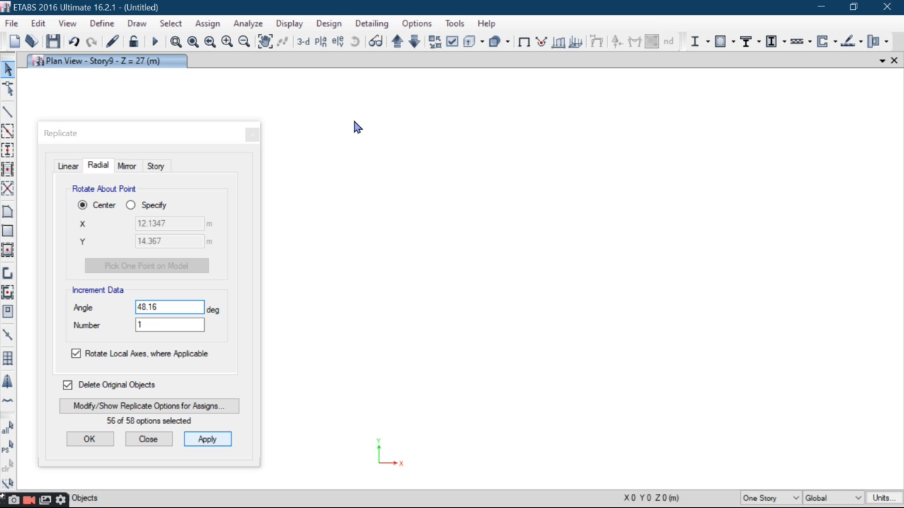
Go up to Story10, select the whole floor plan and replicate it radially at 48.16+6.02 degrees, replacing the original
{"action": "key", "text": "ctrl+a"}
{"action": "left_click_drag", "start_coordinate": [834, 136], "coordinate": [195, 502]}
{"action": "left_click", "coordinate": [185, 307]}
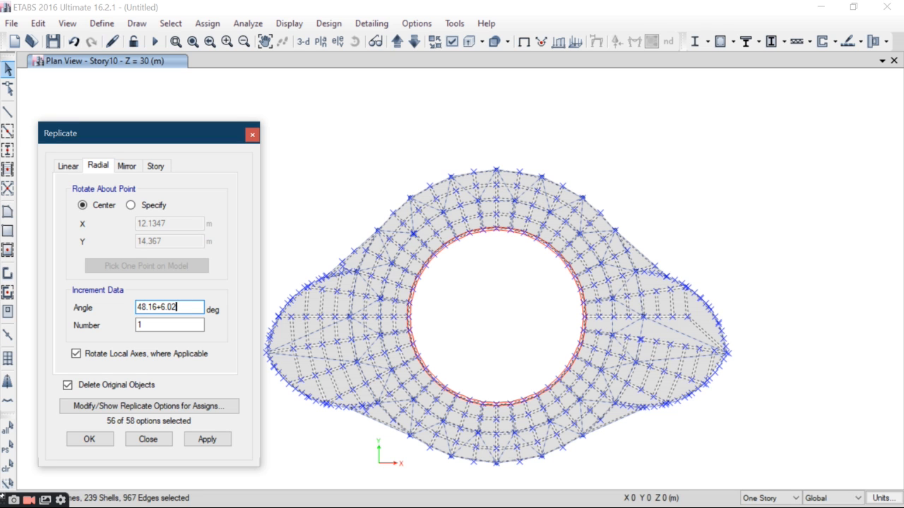
{"action": "left_click", "coordinate": [219, 439]}
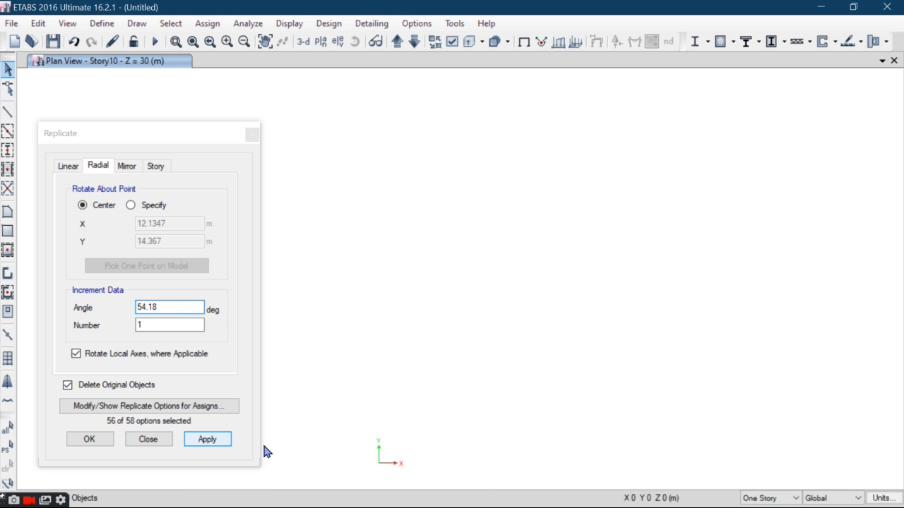
Go up to Story11, select the whole floor plan and replicate it radially at 54.18+6.02 degrees, replacing the original
{"action": "left_click", "coordinate": [174, 141]}
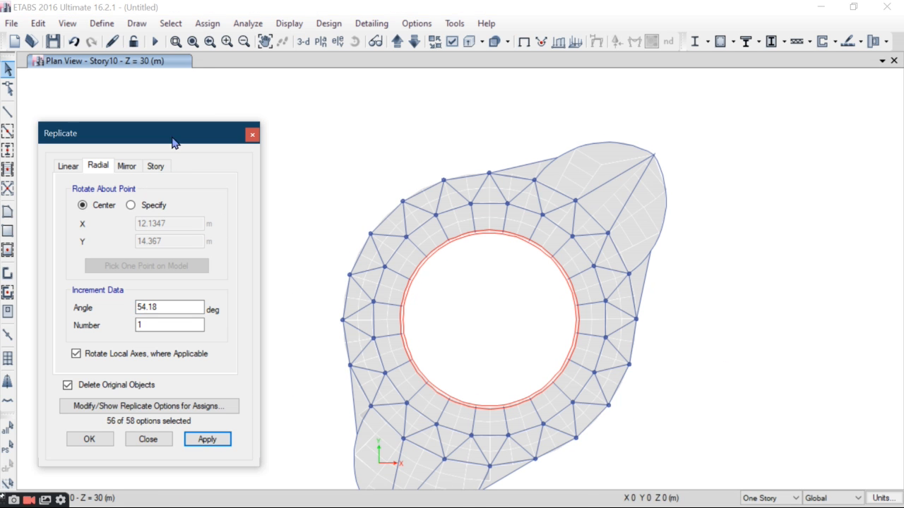
{"action": "left_click_drag", "start_coordinate": [174, 141], "coordinate": [163, 114]}
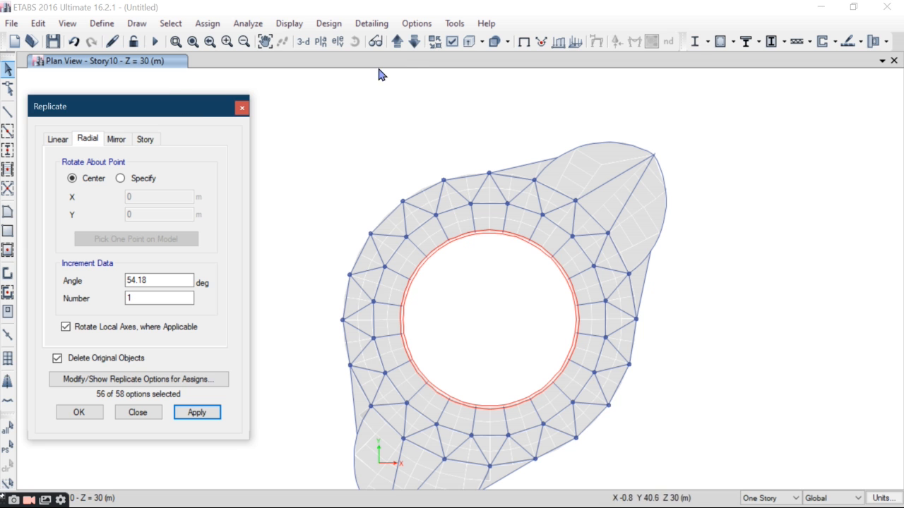
{"action": "left_click", "coordinate": [398, 42]}
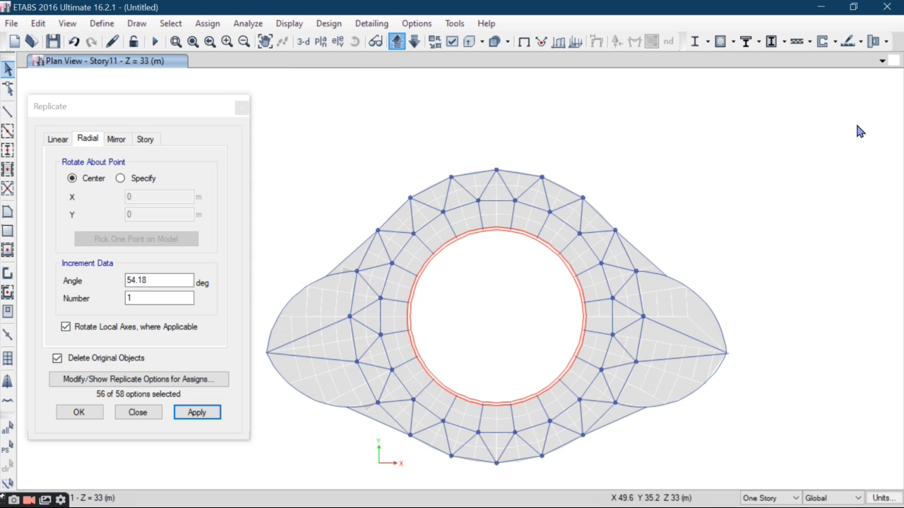
{"action": "key", "text": "ctrl+a"}
{"action": "left_click", "coordinate": [158, 280]}
{"action": "left_click", "coordinate": [158, 281]}
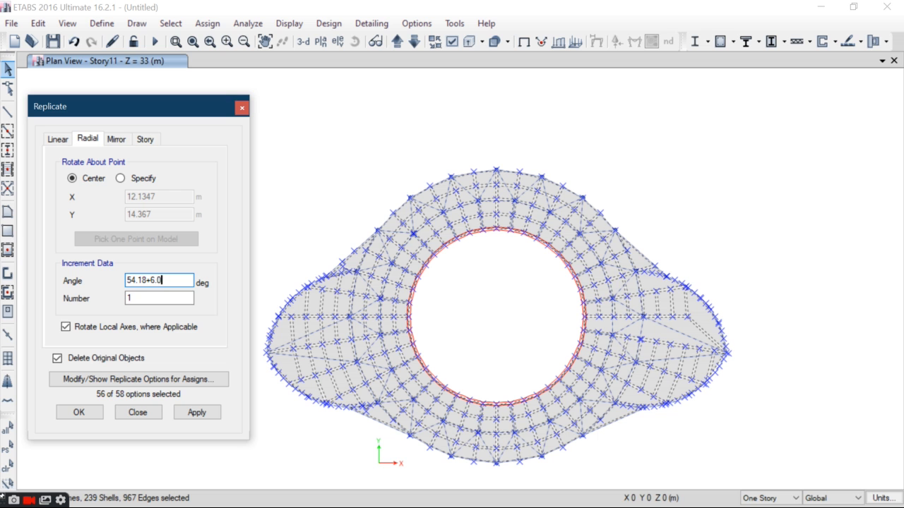
{"action": "type", "text": "+6.02"}
{"action": "left_click", "coordinate": [202, 413]}
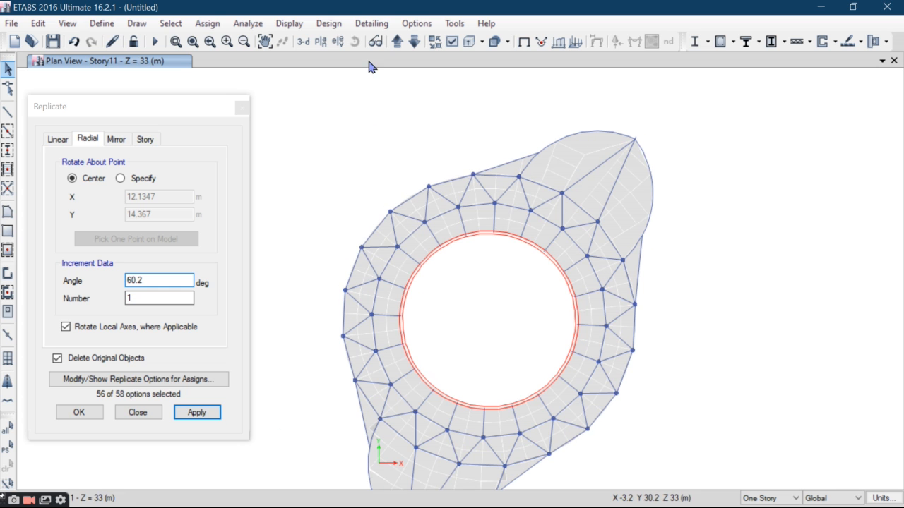
Go up to Story12, select the whole floor plan and replicate it radially at 60.2+6.02 degrees, replacing the original
{"action": "left_click", "coordinate": [397, 41]}
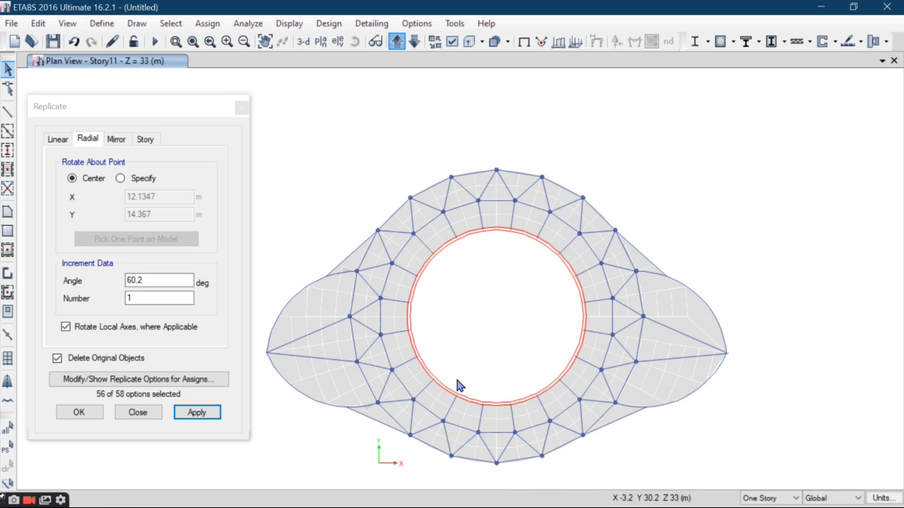
{"action": "key", "text": "ctrl+a"}
{"action": "left_click", "coordinate": [144, 281]}
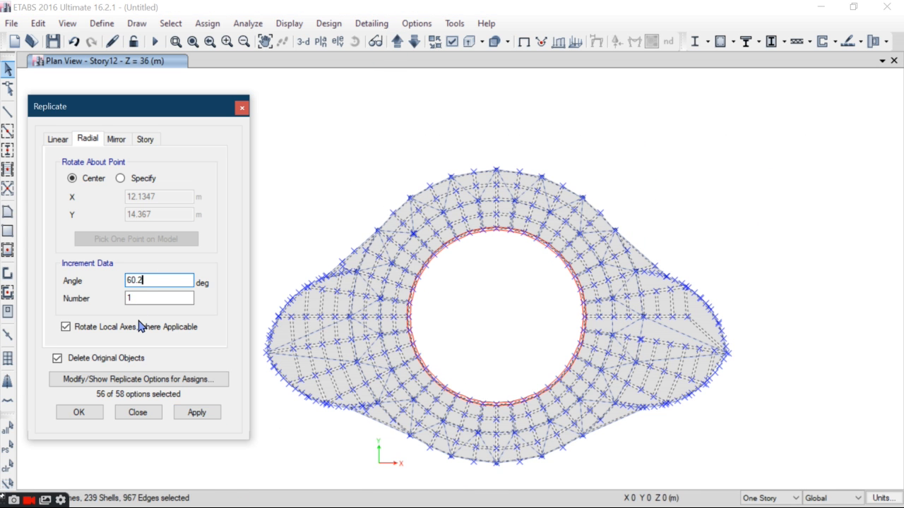
{"action": "type", "text": "+6.02"}
{"action": "left_click", "coordinate": [195, 414]}
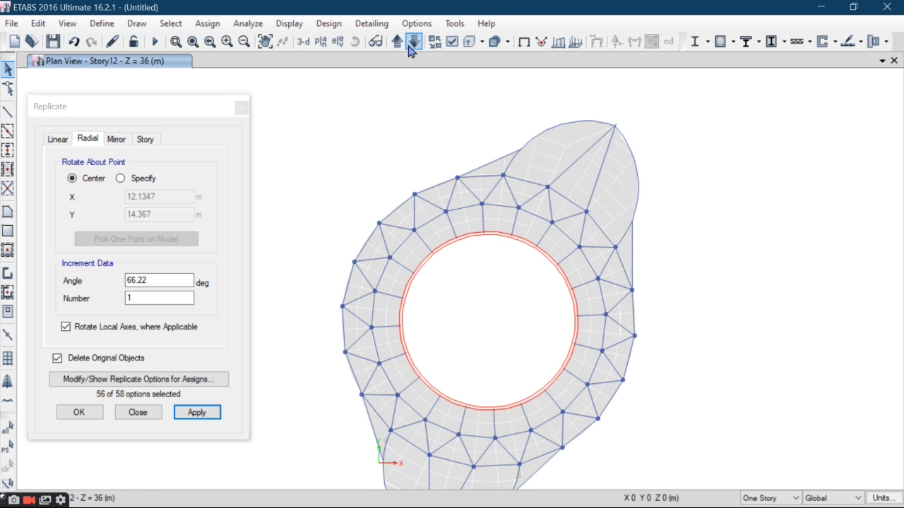
Go up to Story13, select the whole floor plan and replicate it radially at 66.22+6.02 degrees, replacing the original
{"action": "left_click", "coordinate": [398, 41]}
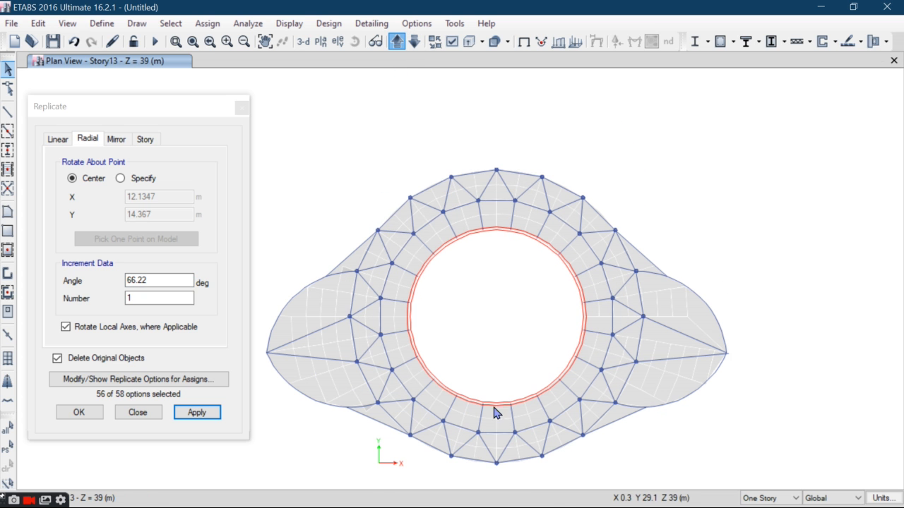
{"action": "key", "text": "ctrl+a"}
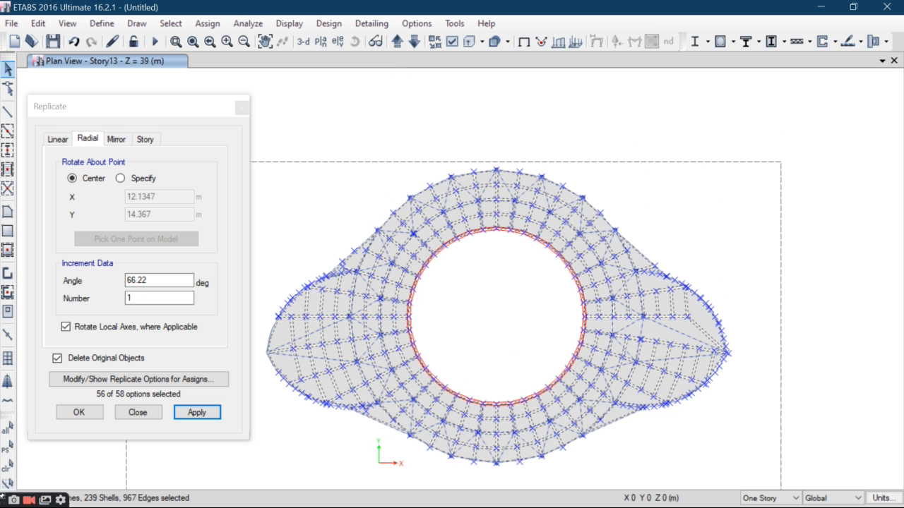
{"action": "left_click", "coordinate": [165, 282]}
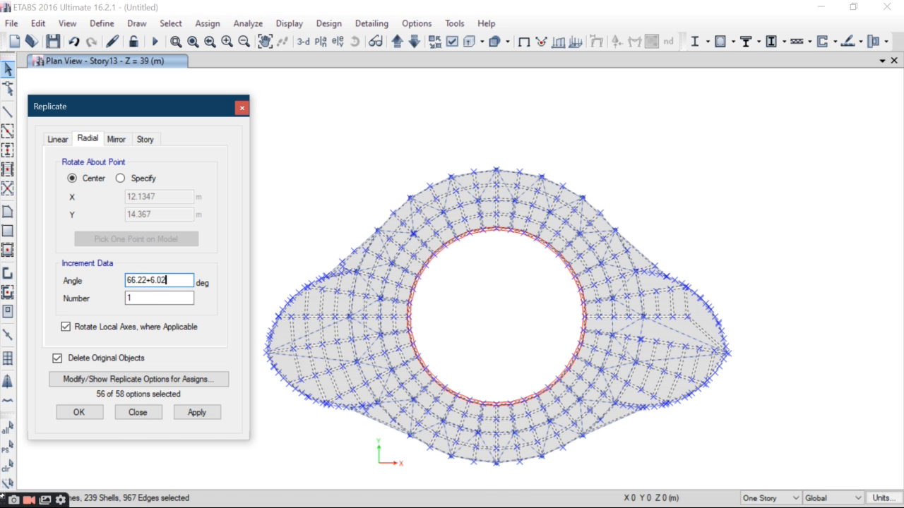
{"action": "left_click", "coordinate": [188, 416]}
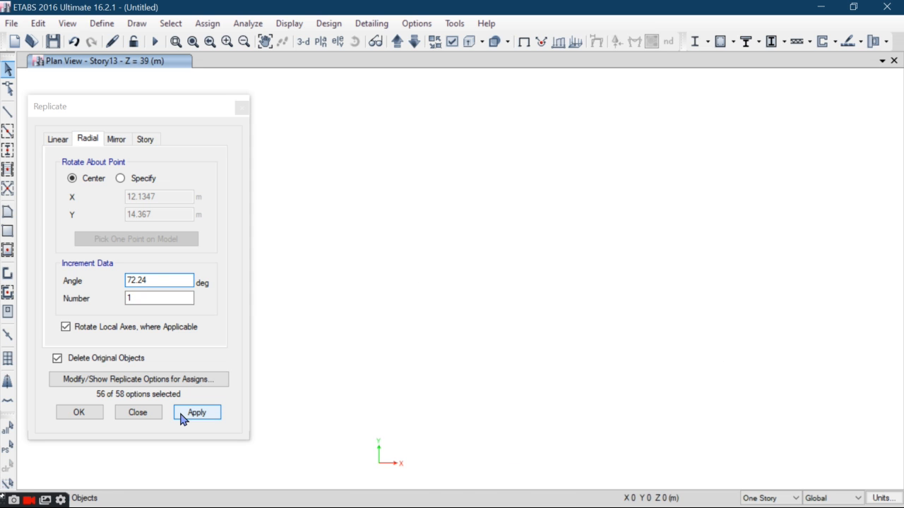
Go up to Story14, select the whole floor plan and replicate it radially at 72.24+6.02 degrees, replacing the original
{"action": "left_click", "coordinate": [398, 42]}
{"action": "left_click_drag", "start_coordinate": [784, 97], "coordinate": [260, 493]}
{"action": "left_click_drag", "start_coordinate": [700, 177], "coordinate": [237, 490]}
{"action": "left_click", "coordinate": [169, 281]}
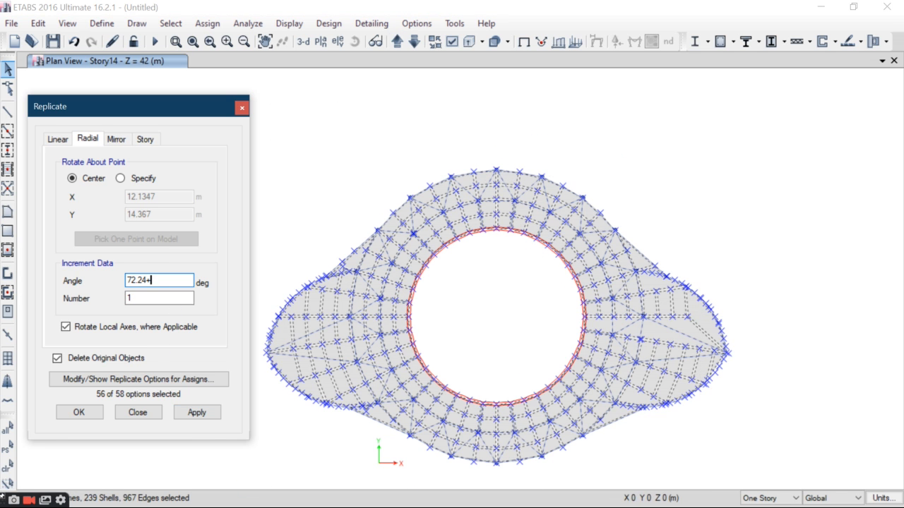
{"action": "type", "text": "+6.02"}
{"action": "left_click", "coordinate": [197, 413]}
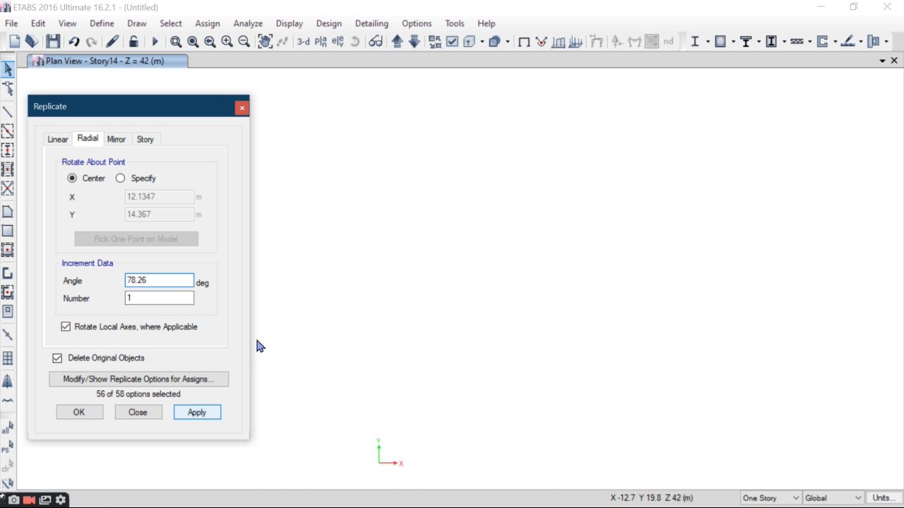
{"action": "left_click", "coordinate": [261, 345]}
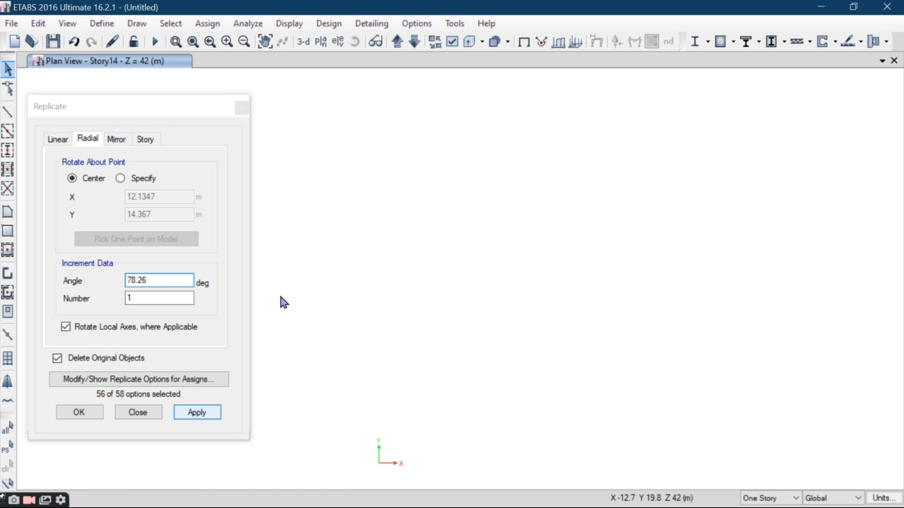
Go up to Story15, select the whole floor plan and replicate it radially at 78.26+6.02 degrees, replacing the original
{"action": "left_click", "coordinate": [397, 41]}
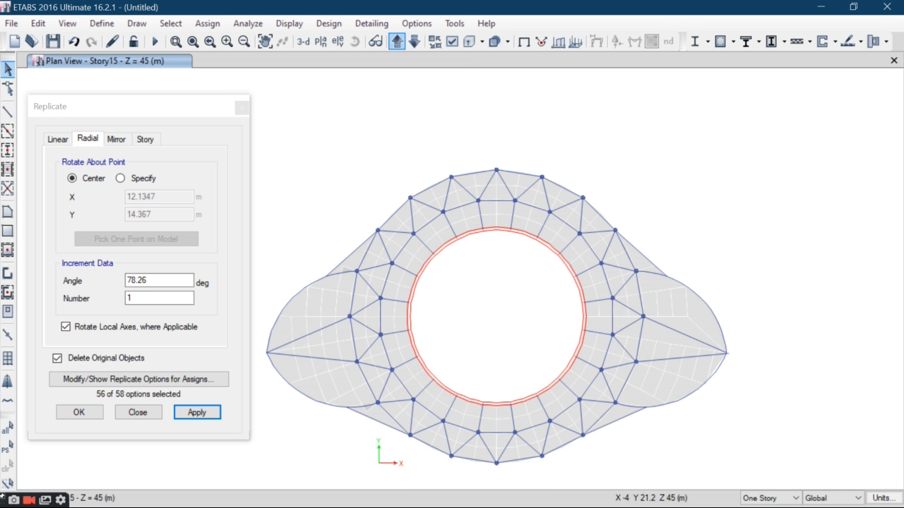
{"action": "left_click", "coordinate": [174, 280]}
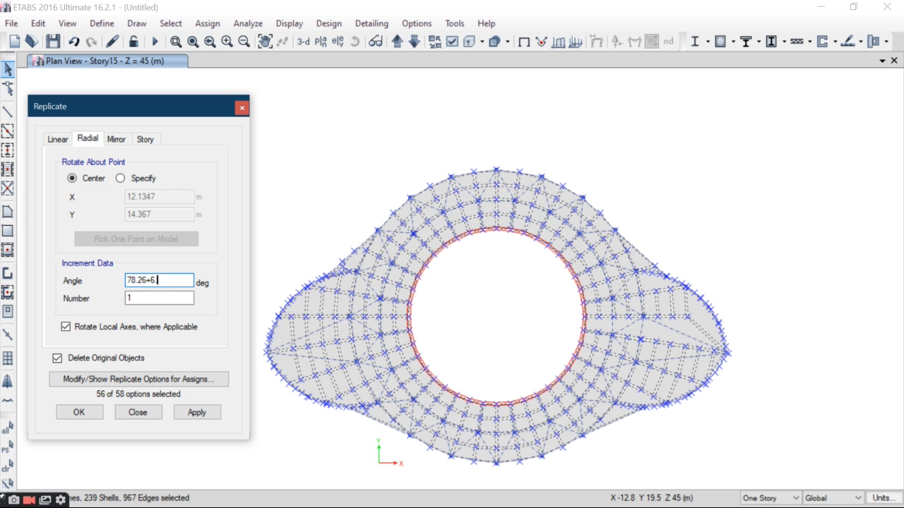
{"action": "left_click", "coordinate": [199, 414]}
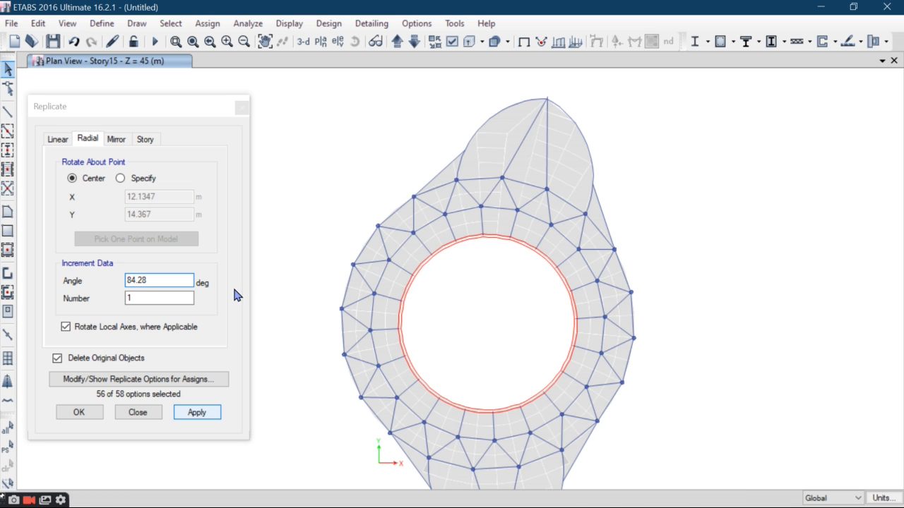
Go up to Story16, select the whole floor plan and replicate it radially at 84.28+6.02 degrees, replacing the original
{"action": "left_click", "coordinate": [398, 42]}
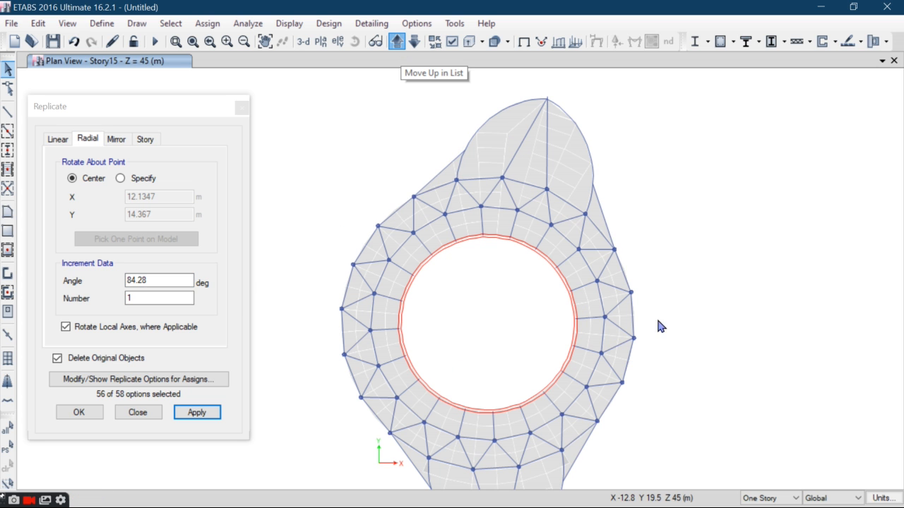
{"action": "left_click_drag", "start_coordinate": [829, 139], "coordinate": [105, 494]}
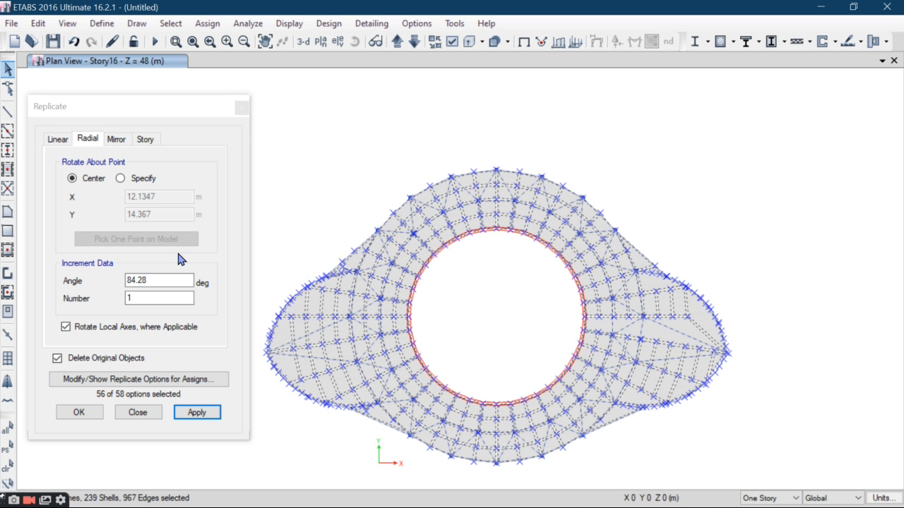
{"action": "left_click", "coordinate": [160, 281]}
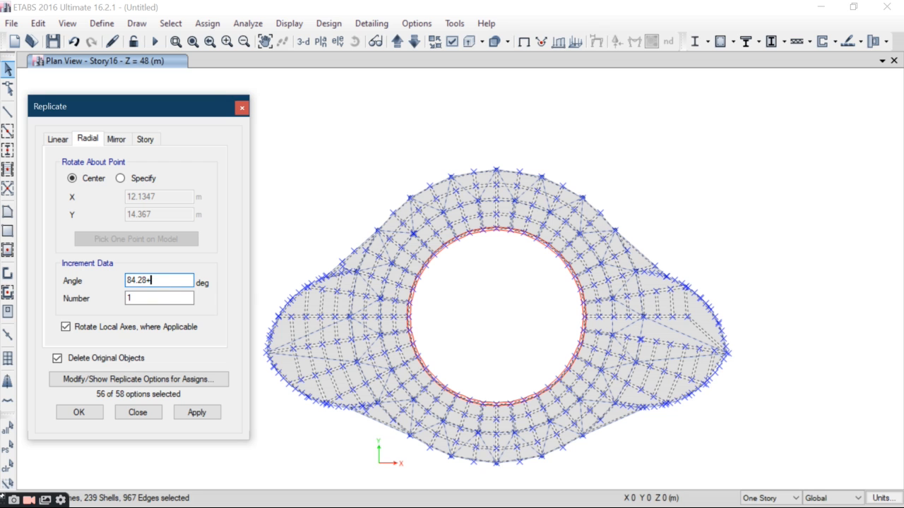
{"action": "left_click", "coordinate": [215, 412]}
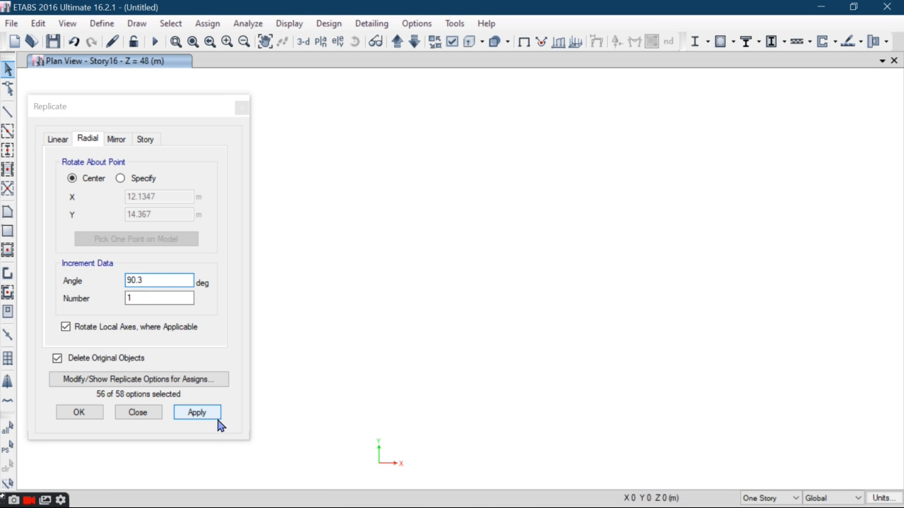
Go up to Story17, select the whole floor plan and replicate it radially at 90.3+6.02 degrees, replacing the original
{"action": "left_click", "coordinate": [395, 44]}
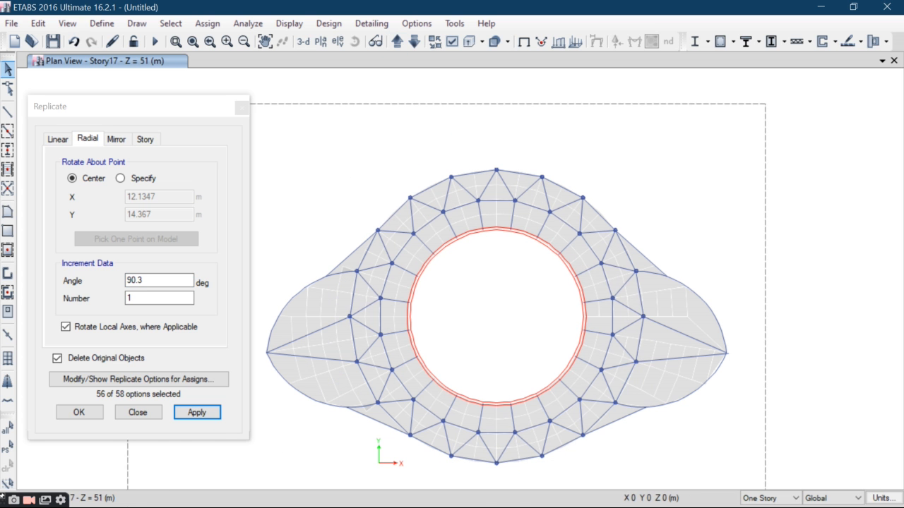
{"action": "key", "text": "ctrl+a"}
{"action": "left_click", "coordinate": [162, 283]}
{"action": "left_click", "coordinate": [162, 282]}
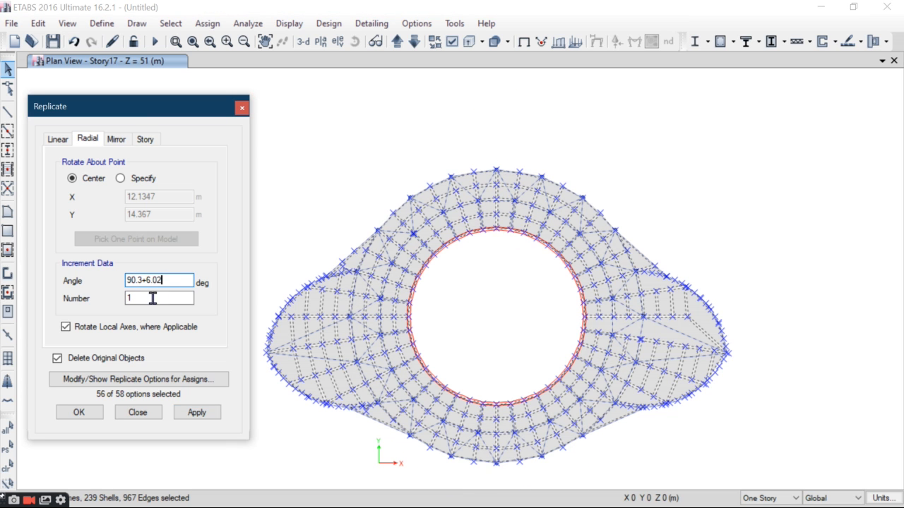
{"action": "left_click", "coordinate": [205, 417]}
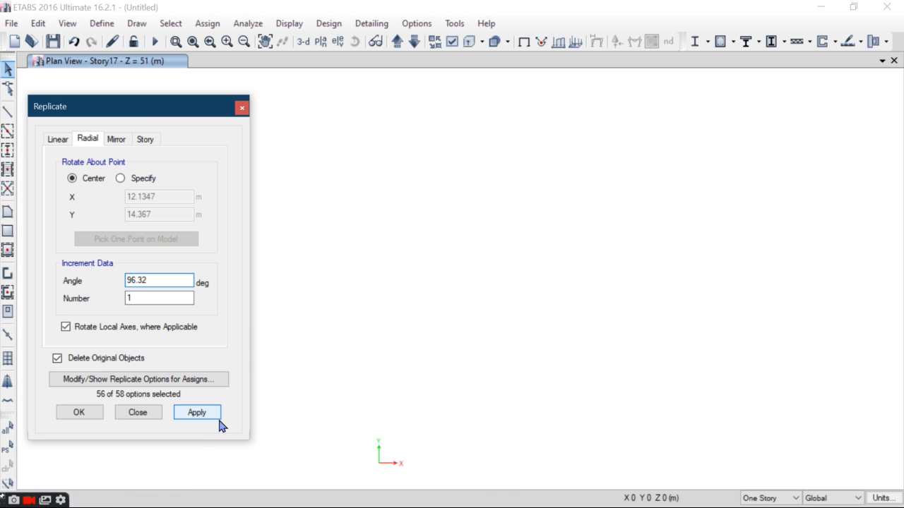
Go up to Story18, select the whole floor plan and replicate it radially at 96.32+6.02 degrees, replacing the original
{"action": "left_click", "coordinate": [300, 67]}
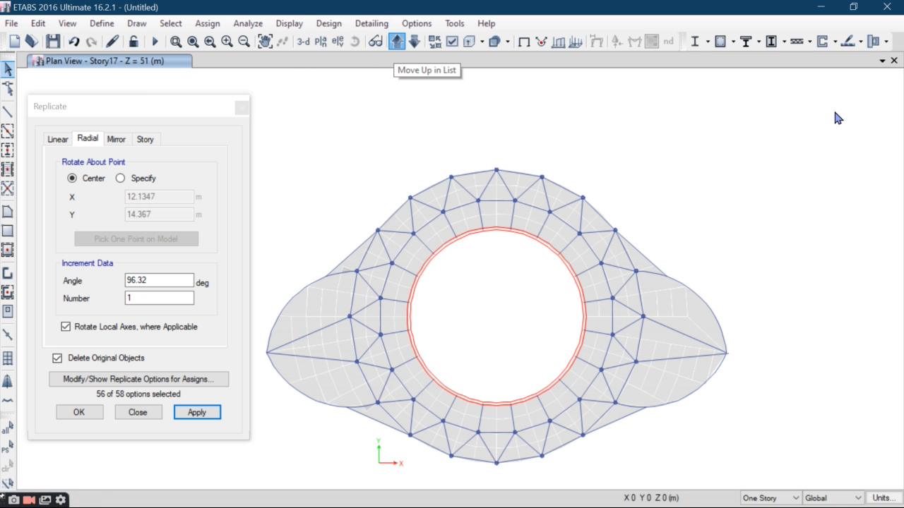
{"action": "left_click_drag", "start_coordinate": [836, 113], "coordinate": [251, 488]}
{"action": "left_click", "coordinate": [162, 282]}
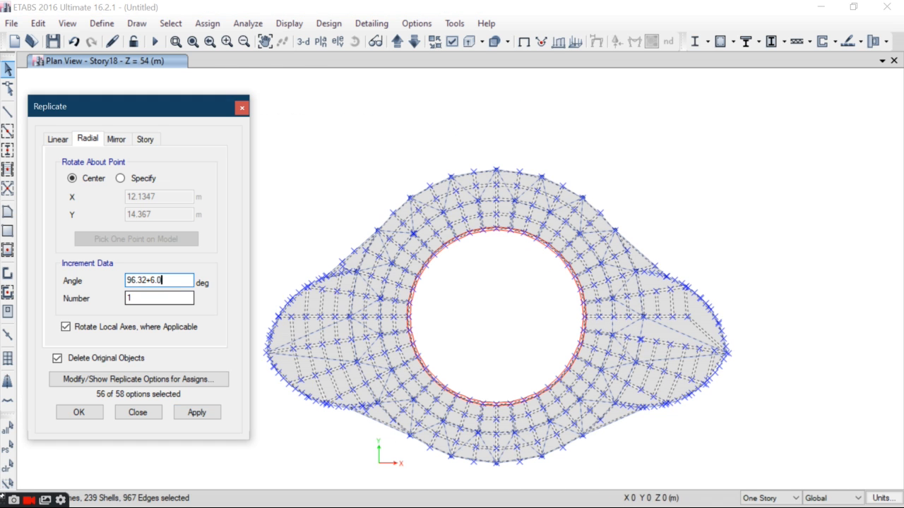
{"action": "left_click", "coordinate": [198, 415]}
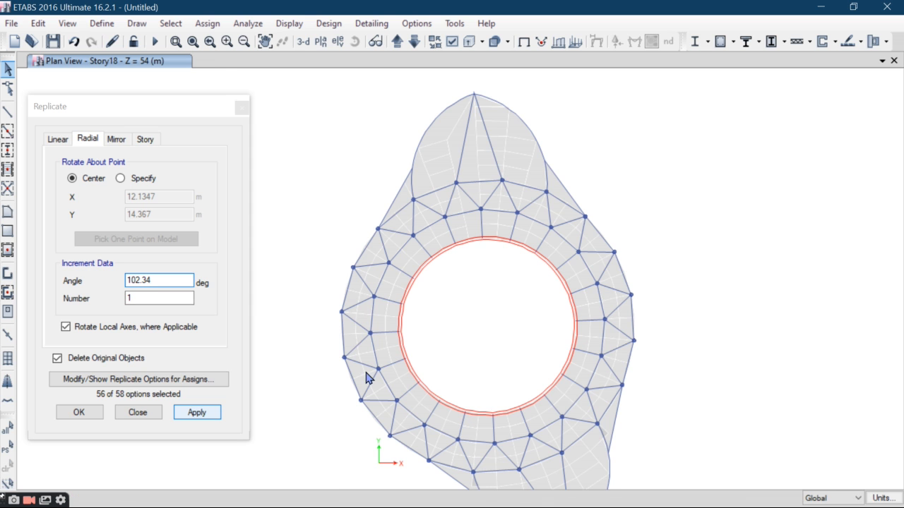
Go up to Story19, select the whole floor plan and replicate it radially at 102.34+6.02 degrees, replacing the original
{"action": "left_click", "coordinate": [396, 44]}
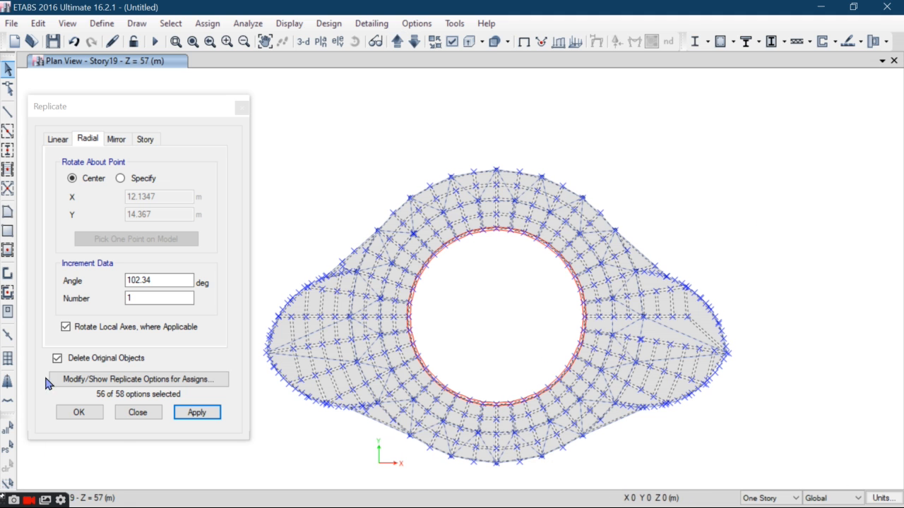
{"action": "left_click", "coordinate": [175, 280]}
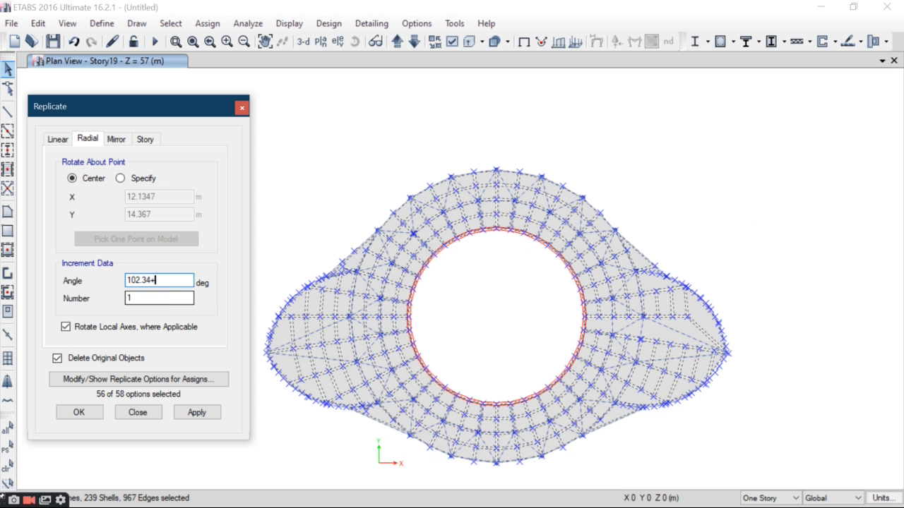
{"action": "type", "text": "+6.02"}
{"action": "left_click", "coordinate": [205, 413]}
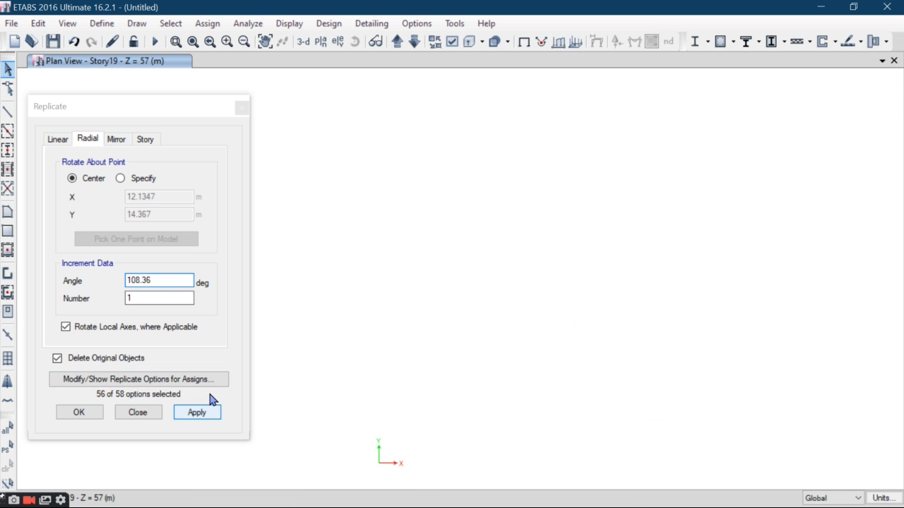
Go up to Story20, select the whole floor plan and replicate it radially at 108.36+6.02 degrees, replacing the original
{"action": "left_click", "coordinate": [398, 44]}
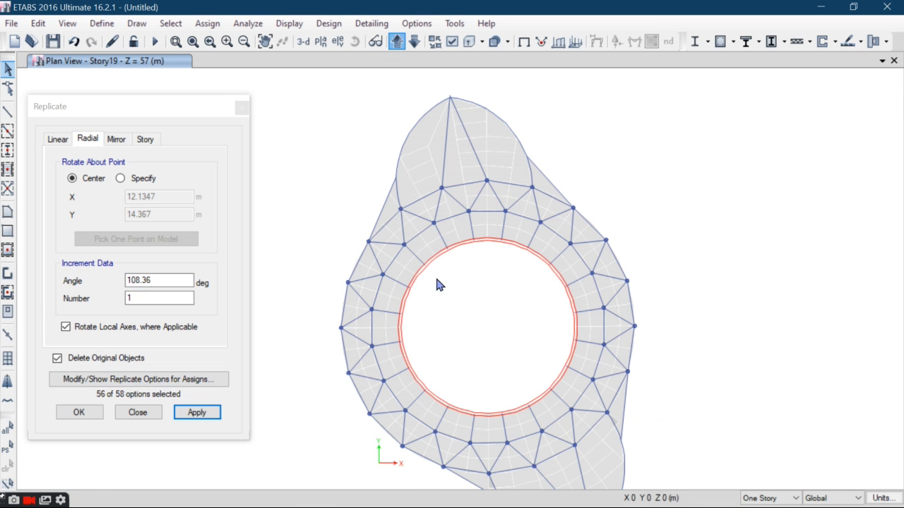
{"action": "left_click", "coordinate": [157, 278]}
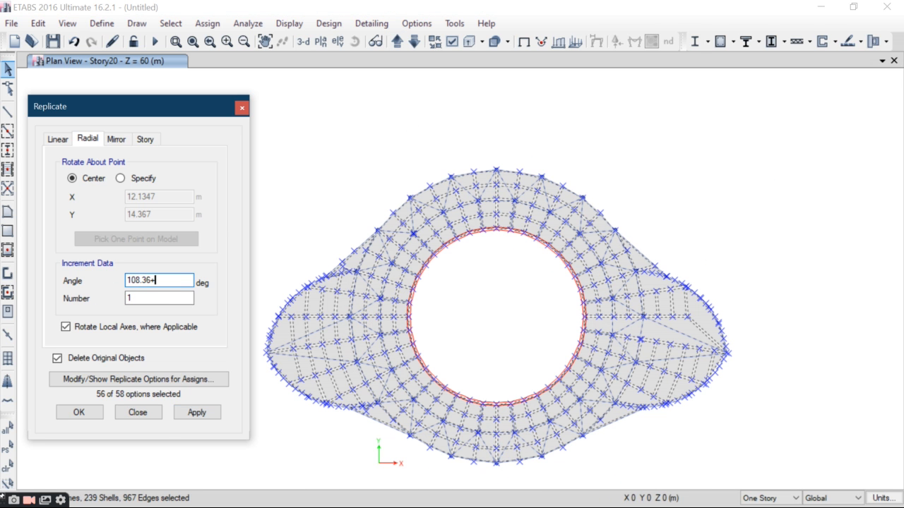
{"action": "left_click", "coordinate": [198, 415]}
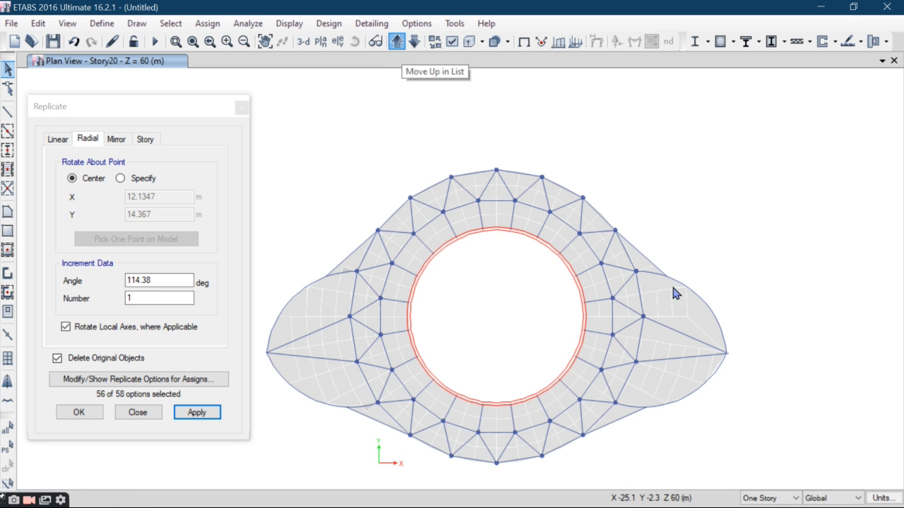
Go up to Story21, select the whole floor plan and replicate it radially at 114.38+6.02 degrees, replacing the original
{"action": "left_click", "coordinate": [185, 282]}
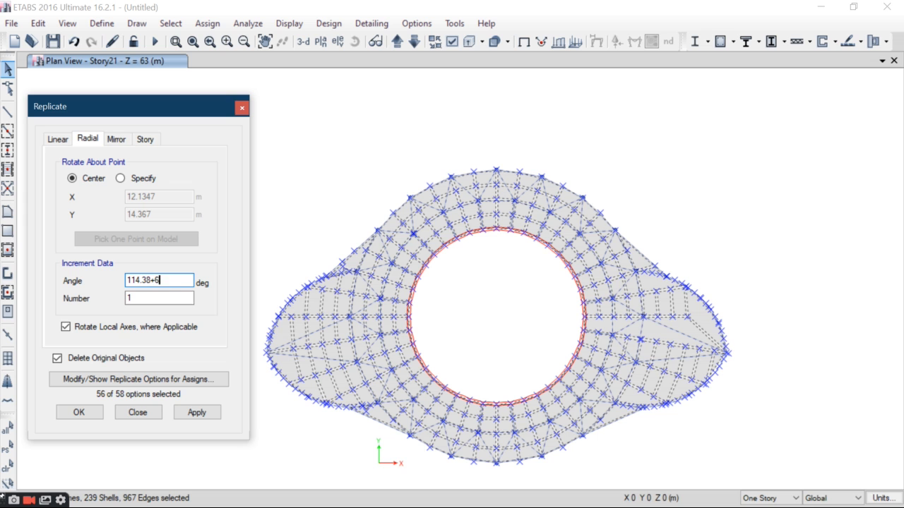
{"action": "type", "text": "+6.02"}
{"action": "left_click", "coordinate": [198, 414]}
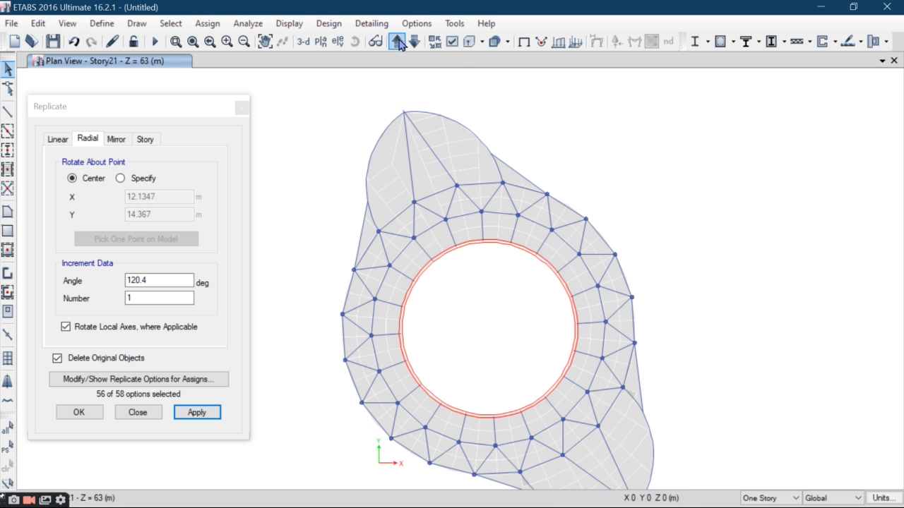
Go up to Story22, select the whole floor plan and replicate it radially at 120.4+6.02 degrees, replacing the original
{"action": "left_click_drag", "start_coordinate": [800, 106], "coordinate": [189, 507]}
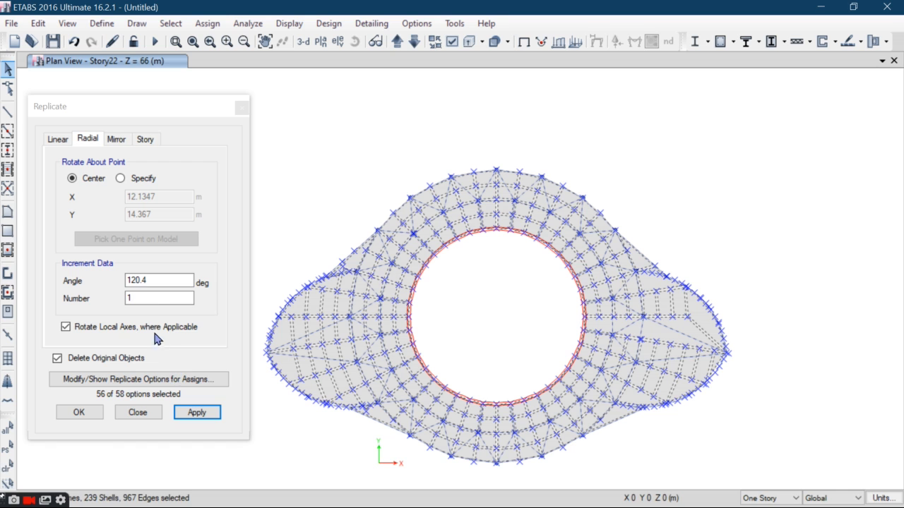
{"action": "left_click", "coordinate": [156, 279]}
{"action": "left_click", "coordinate": [156, 279]}
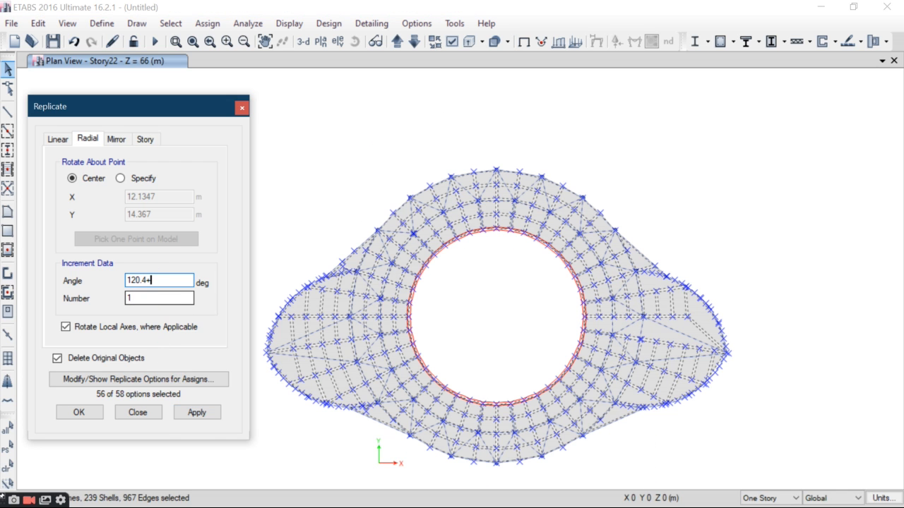
{"action": "type", "text": "+6.02"}
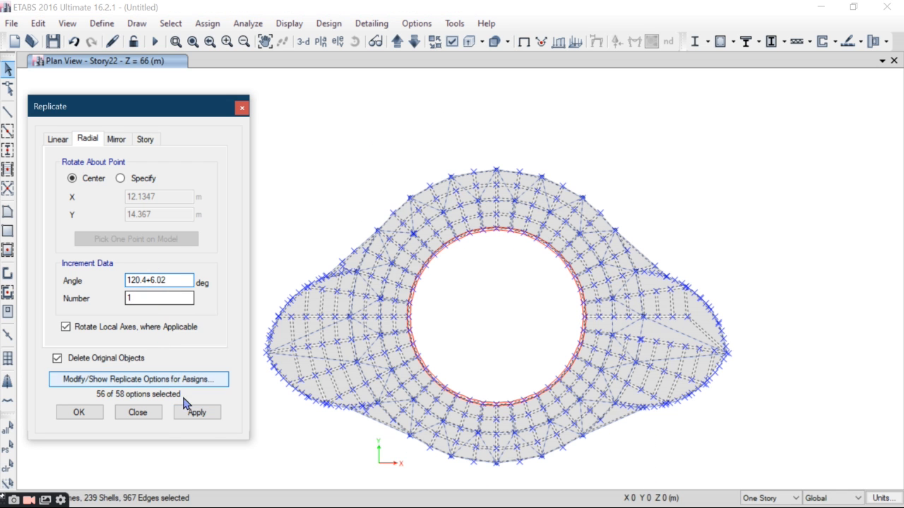
{"action": "left_click", "coordinate": [203, 413]}
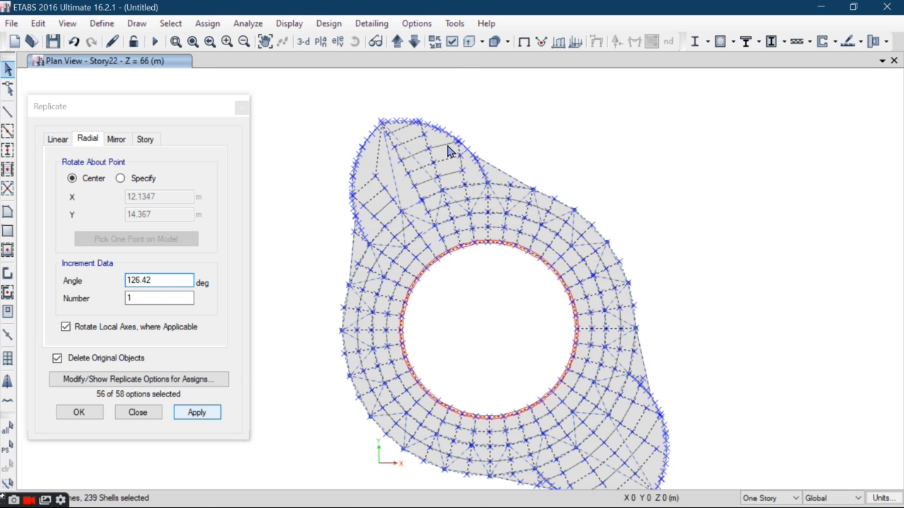
Go up to Story23, select the whole floor plan and replicate it radially at 126.42+6.02 degrees, replacing the original
{"action": "left_click", "coordinate": [399, 46]}
{"action": "left_click_drag", "start_coordinate": [790, 154], "coordinate": [203, 490]}
{"action": "left_click", "coordinate": [181, 281]}
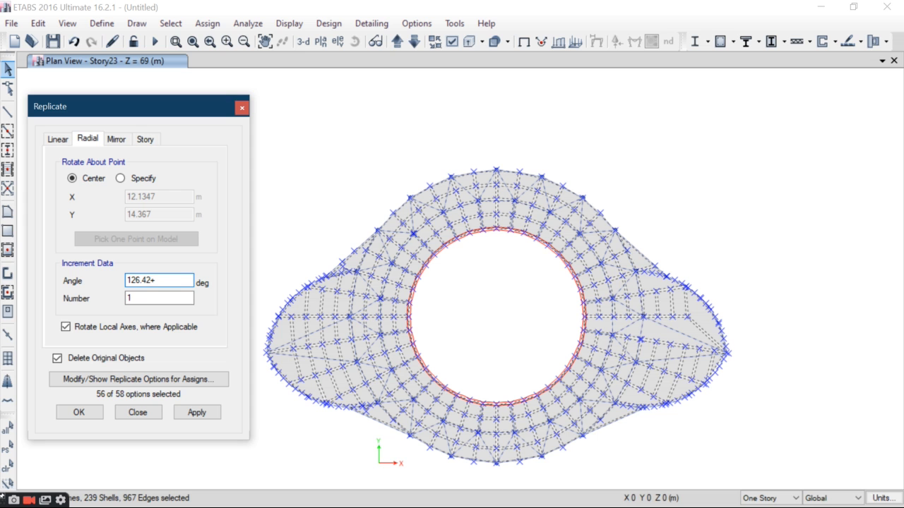
{"action": "left_click", "coordinate": [200, 413]}
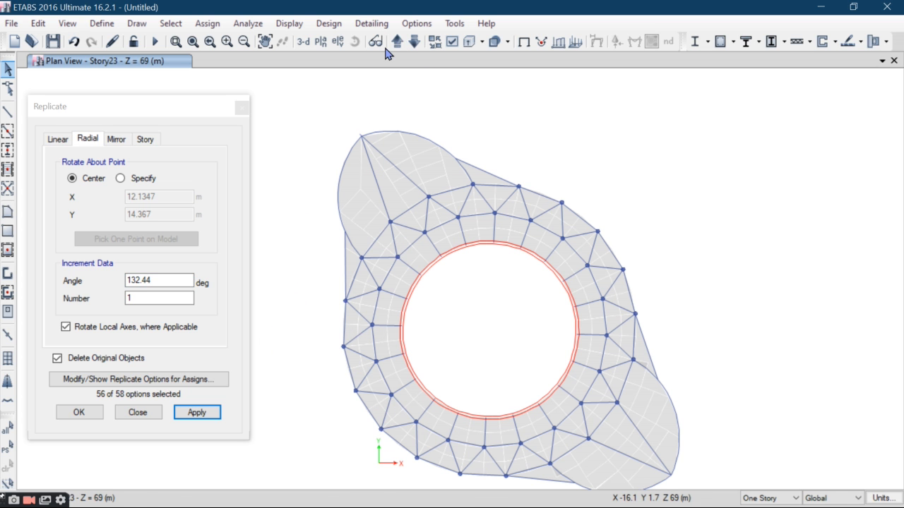
Go up to Story24, select the whole floor plan and replicate it radially at 132.44+6.02 degrees, replacing the original
{"action": "left_click_drag", "start_coordinate": [746, 116], "coordinate": [249, 490]}
{"action": "left_click", "coordinate": [156, 281]}
{"action": "left_click", "coordinate": [156, 281]}
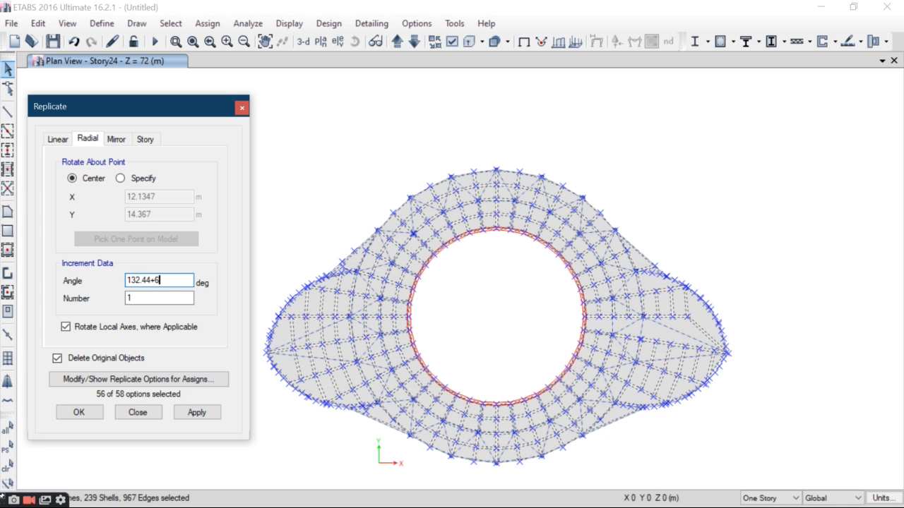
{"action": "type", "text": "+6.02"}
{"action": "left_click", "coordinate": [197, 413]}
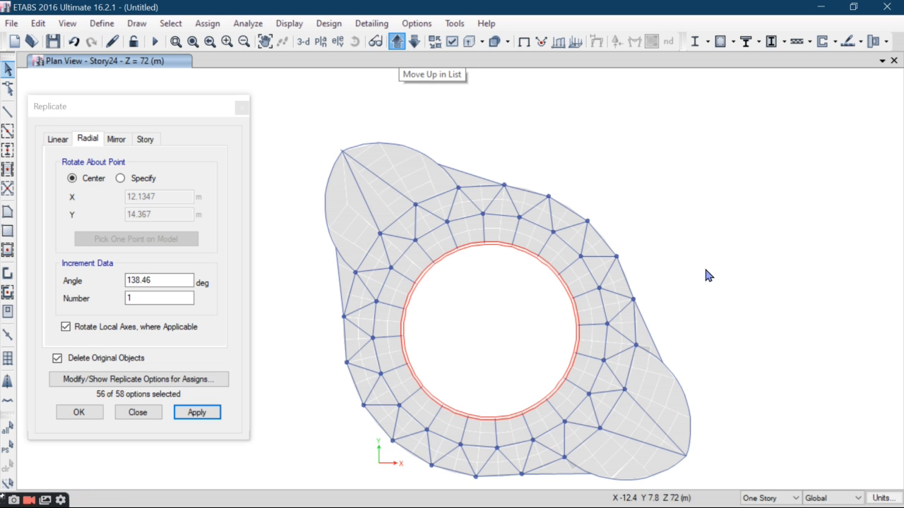
Go up to Story25, select the whole floor plan and replicate it radially at 138.46+6.02 degrees, replacing the original
{"action": "left_click", "coordinate": [170, 282]}
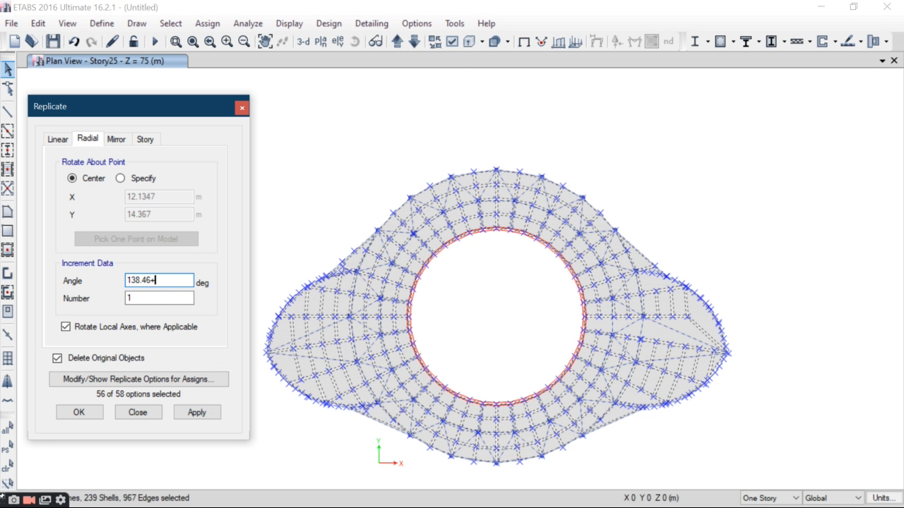
{"action": "type", "text": "+6.02"}
{"action": "left_click", "coordinate": [197, 412]}
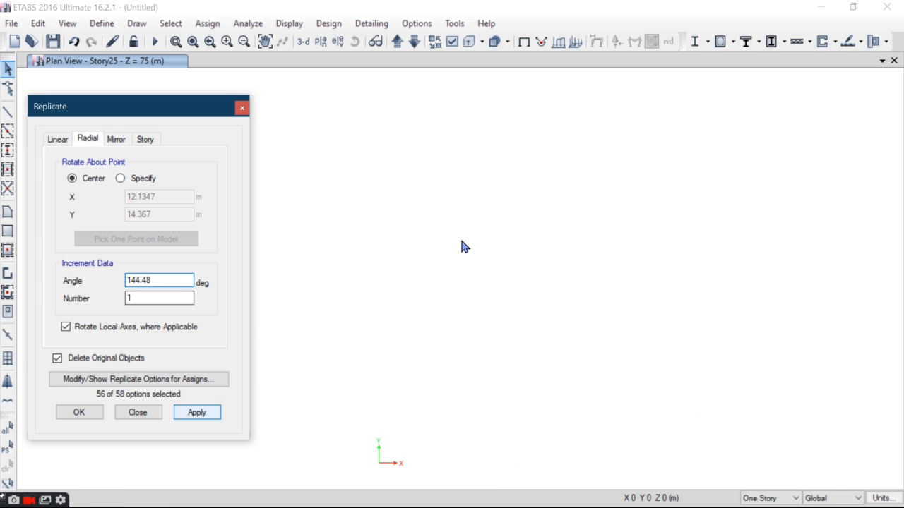
Go up to Story26, select the whole floor plan and replicate it radially at 144.48+6.02 degrees, replacing the original
{"action": "left_click", "coordinate": [464, 246]}
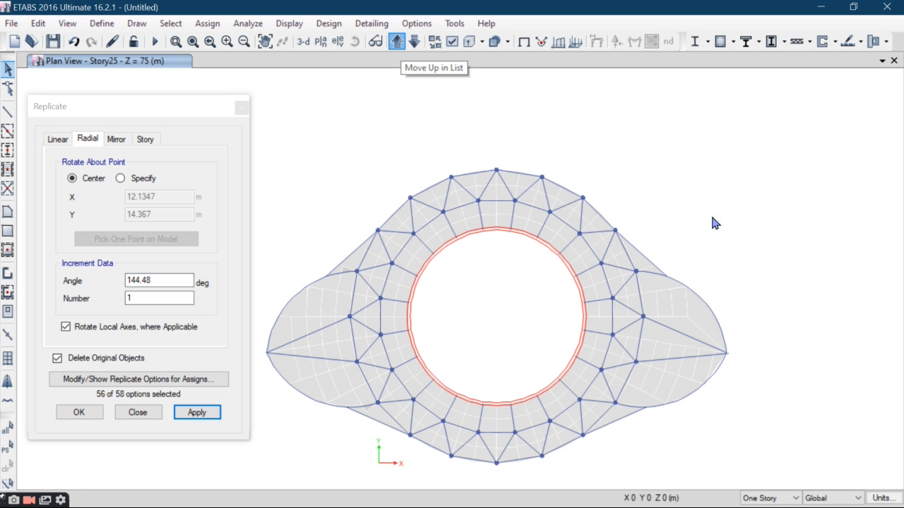
{"action": "left_click_drag", "start_coordinate": [831, 141], "coordinate": [250, 488]}
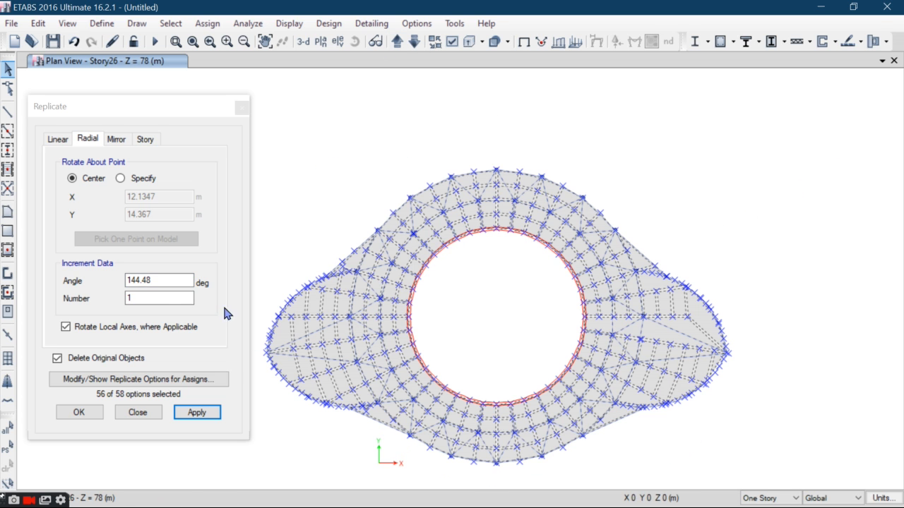
{"action": "left_click", "coordinate": [167, 283]}
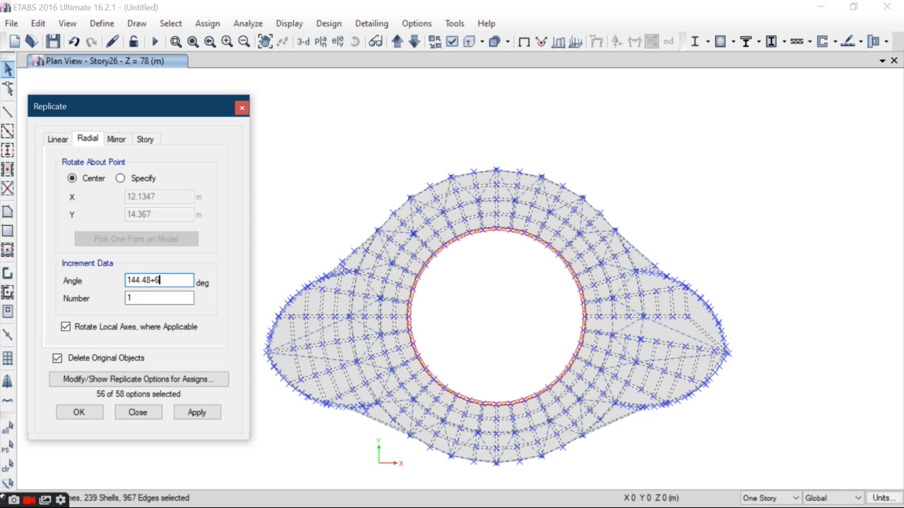
{"action": "left_click", "coordinate": [216, 417]}
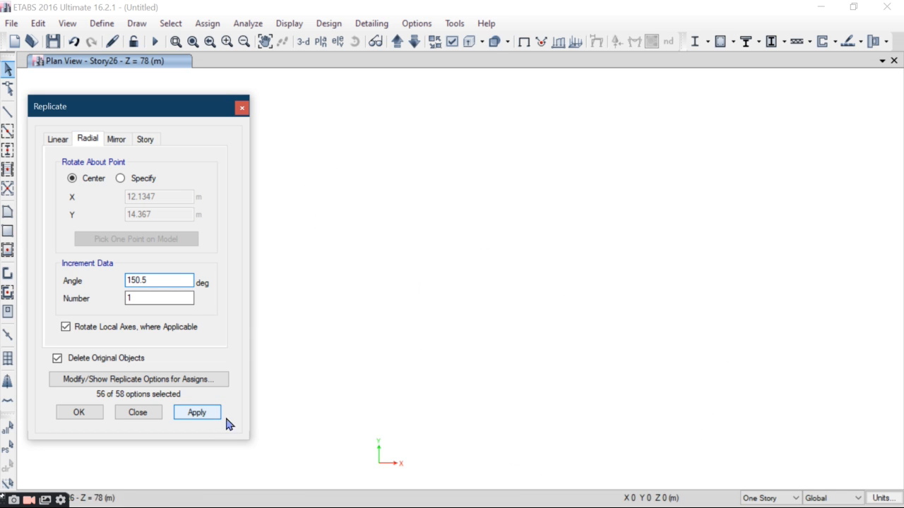
Go up to Story27, select the whole floor plan and replicate it radially at 150.5+6.02 degrees, replacing the original
{"action": "left_click", "coordinate": [314, 389]}
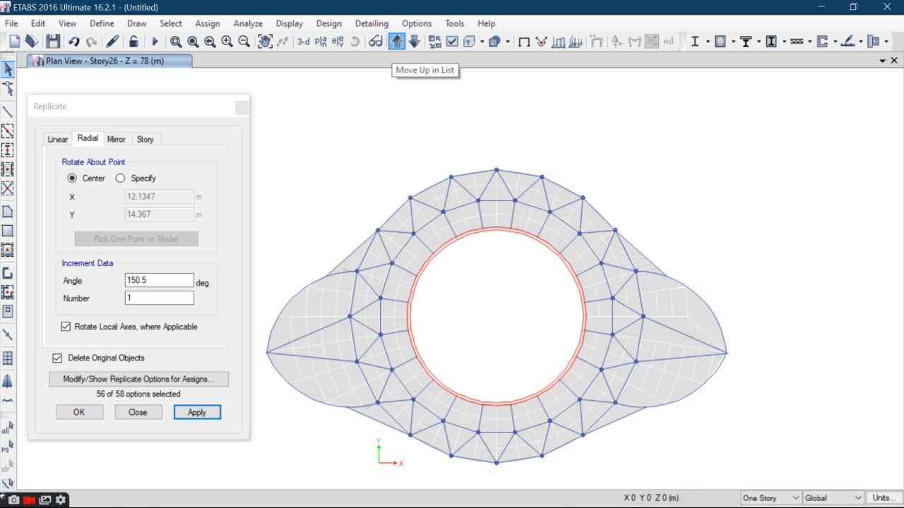
{"action": "left_click", "coordinate": [397, 41]}
{"action": "left_click", "coordinate": [168, 279]}
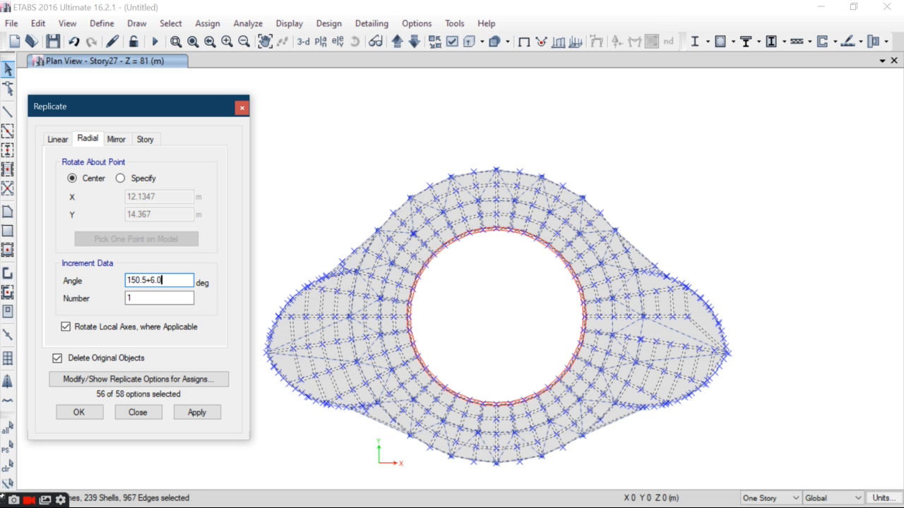
{"action": "left_click", "coordinate": [209, 408]}
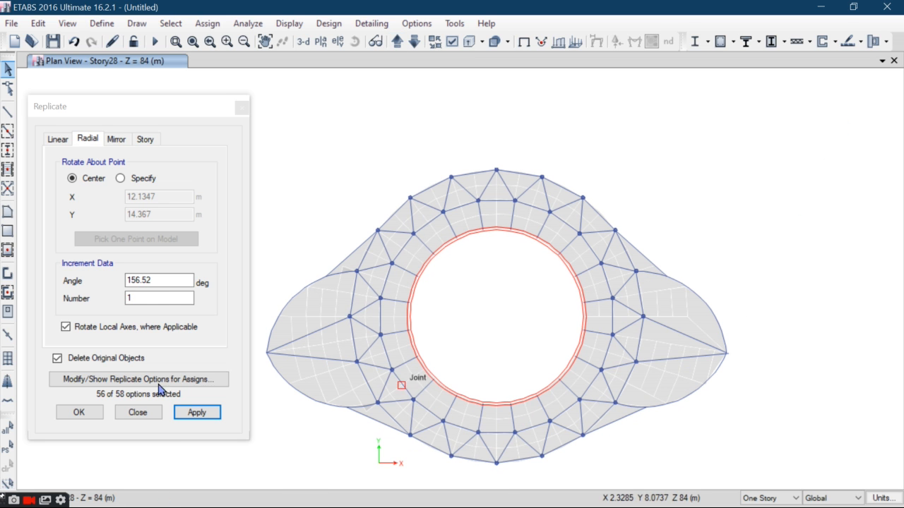
Select the whole floor plan on Story28 and replicate it radially at 156.52+6.02 degrees, replacing the original
{"action": "key", "text": "ctrl+a"}
{"action": "left_click", "coordinate": [166, 281]}
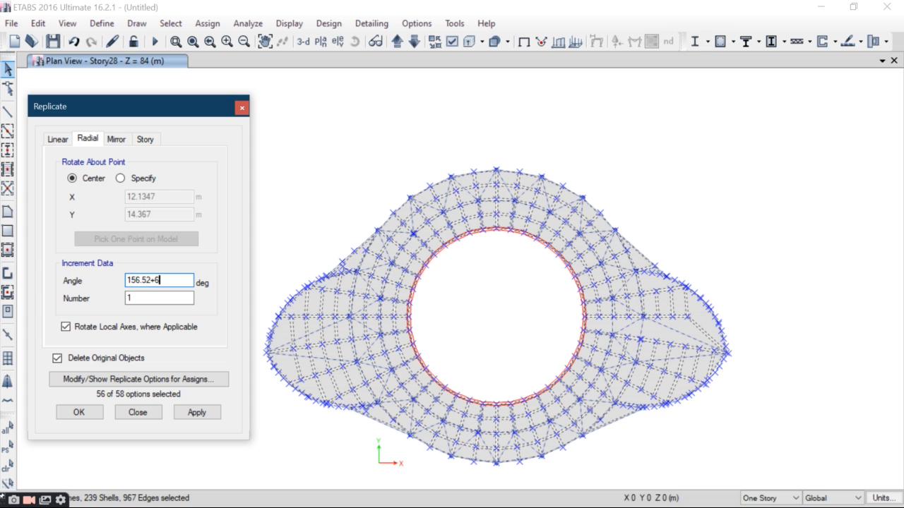
{"action": "left_click", "coordinate": [197, 415]}
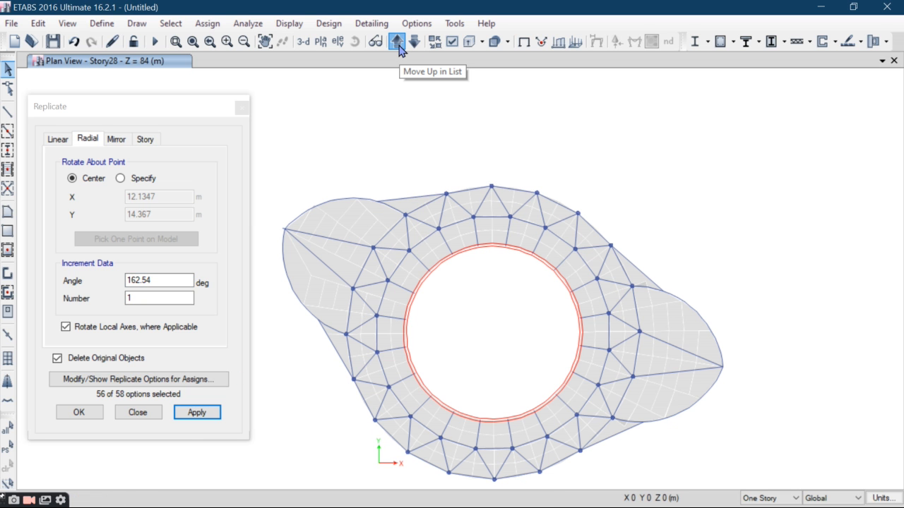
Try to replicate the Story29 floor plan radially at 162.54+6.02 degrees
{"action": "left_click", "coordinate": [176, 278]}
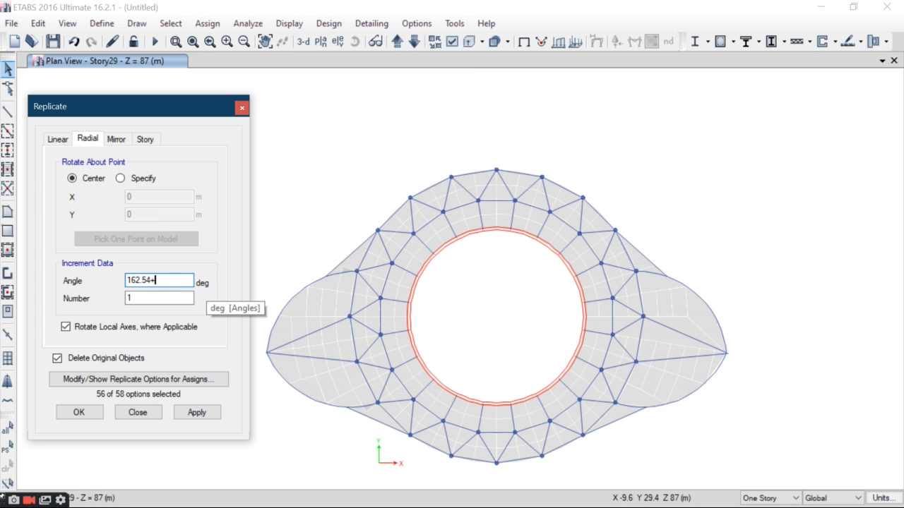
{"action": "left_click", "coordinate": [194, 415]}
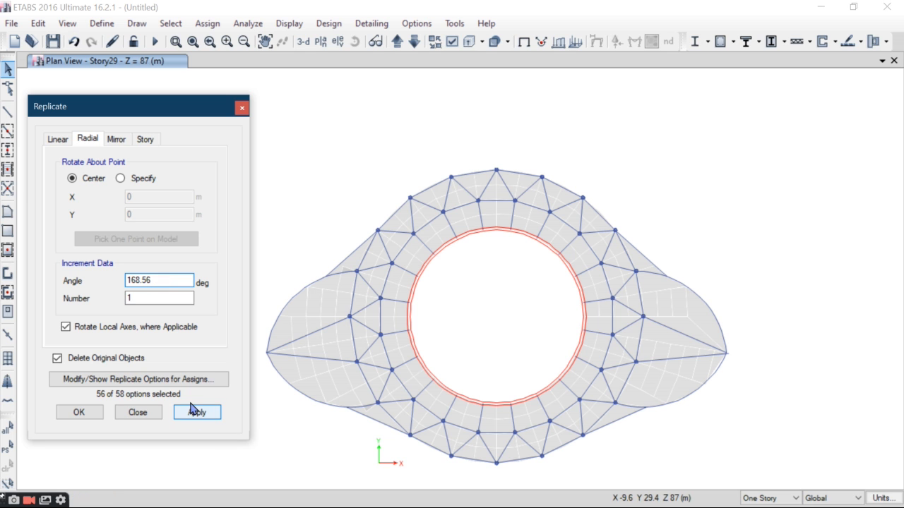
{"action": "left_click", "coordinate": [192, 410]}
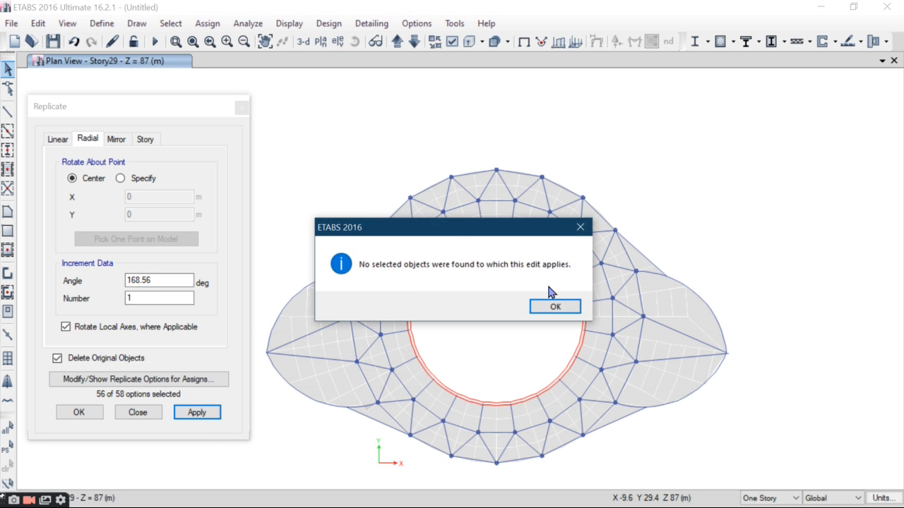
{"action": "left_click", "coordinate": [555, 307]}
{"action": "left_click_drag", "start_coordinate": [812, 139], "coordinate": [755, 271]}
{"action": "right_click", "coordinate": [555, 298]}
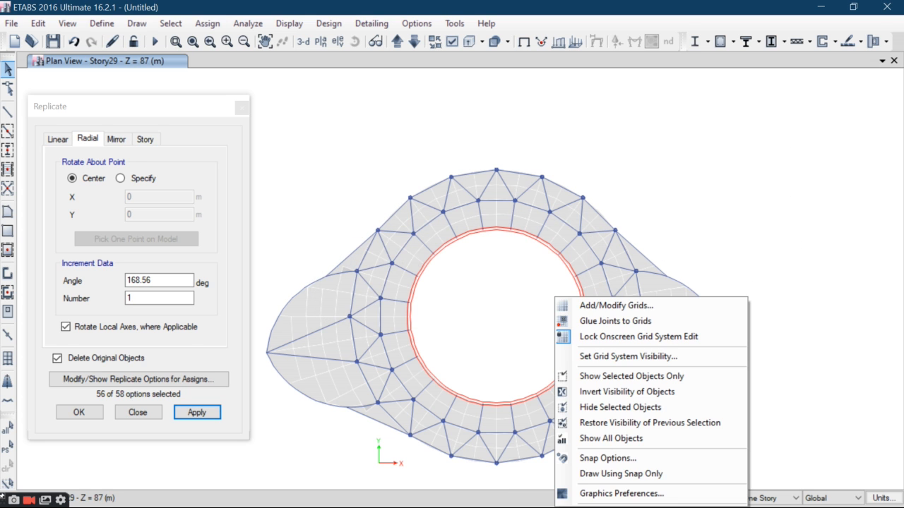
{"action": "left_click", "coordinate": [660, 177]}
Select the whole floor plan on Story29 and replicate it radially at 168.56+6.02 degrees, replacing the original
{"action": "left_click_drag", "start_coordinate": [807, 133], "coordinate": [348, 466]}
{"action": "left_click", "coordinate": [172, 279]}
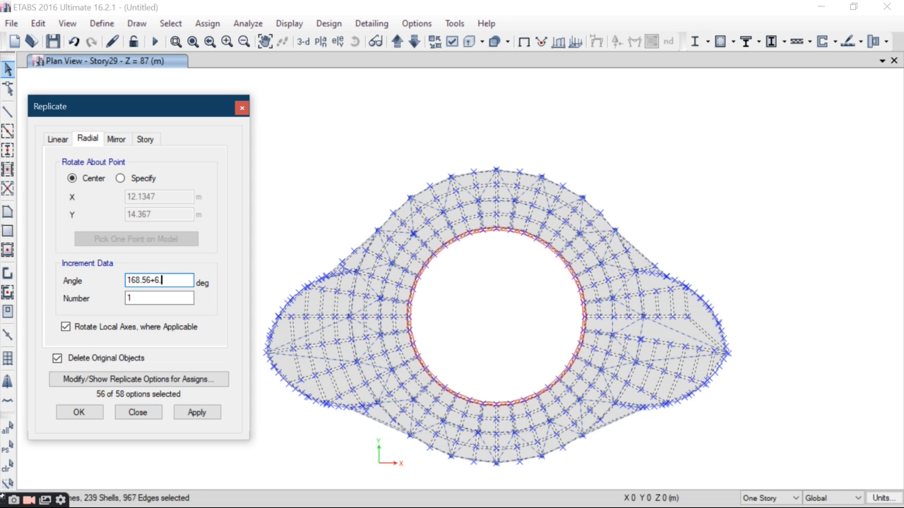
{"action": "left_click", "coordinate": [198, 413]}
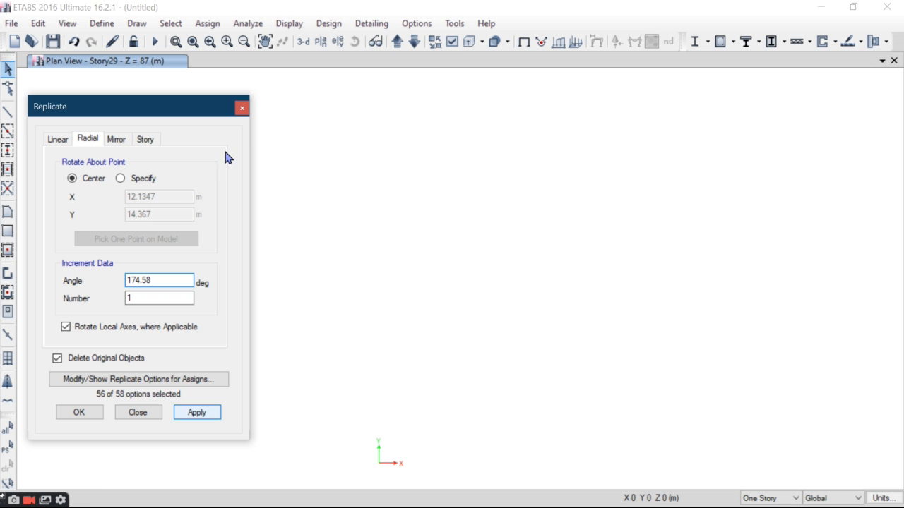
{"action": "left_click", "coordinate": [272, 115]}
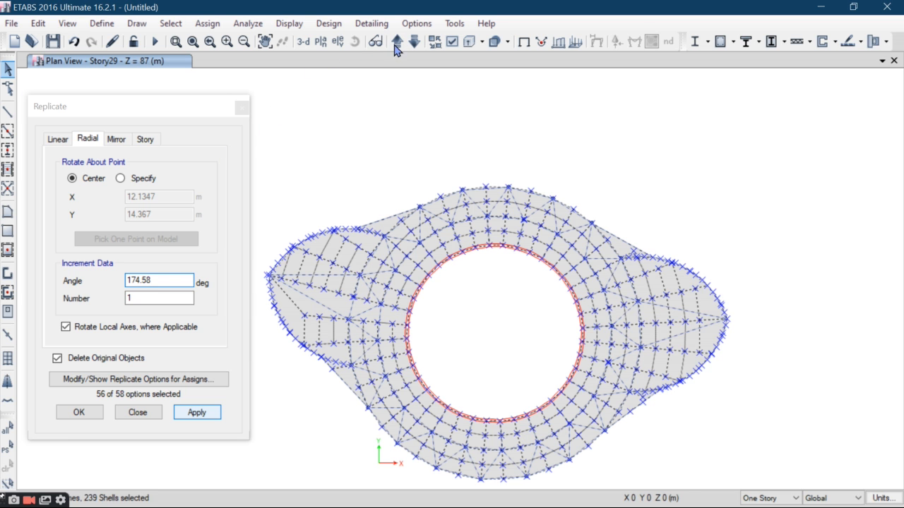
Go up to Story30, select the whole floor plan, replicate it radially at 174.58+6.02 degrees replacing the original, and finish replicating
{"action": "left_click", "coordinate": [397, 41]}
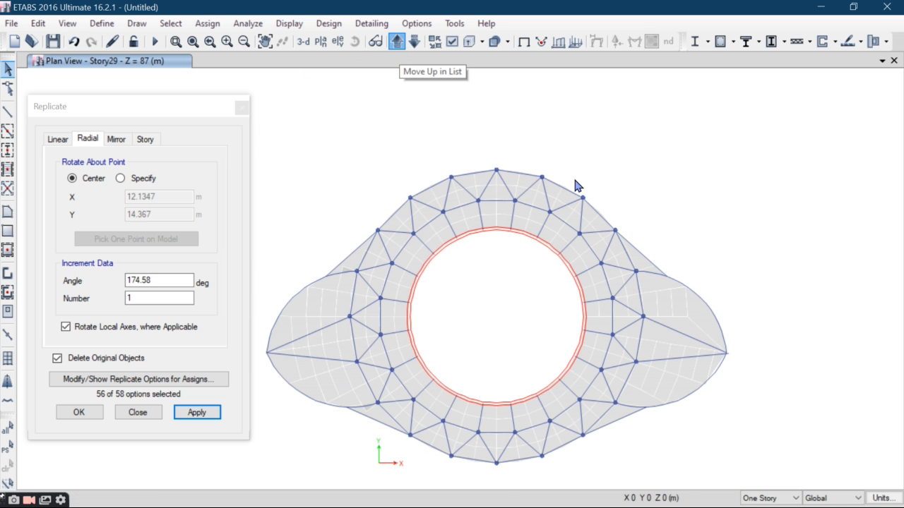
{"action": "left_click_drag", "start_coordinate": [841, 144], "coordinate": [249, 490]}
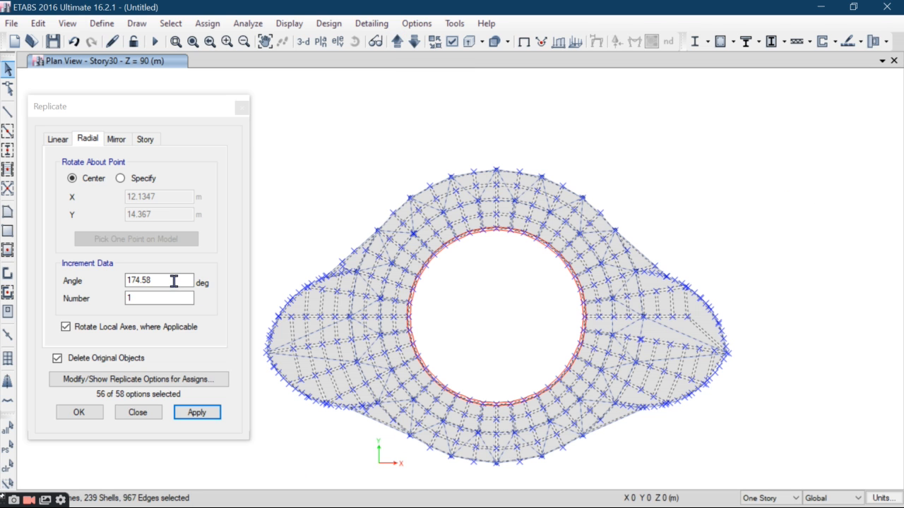
{"action": "left_click", "coordinate": [180, 283]}
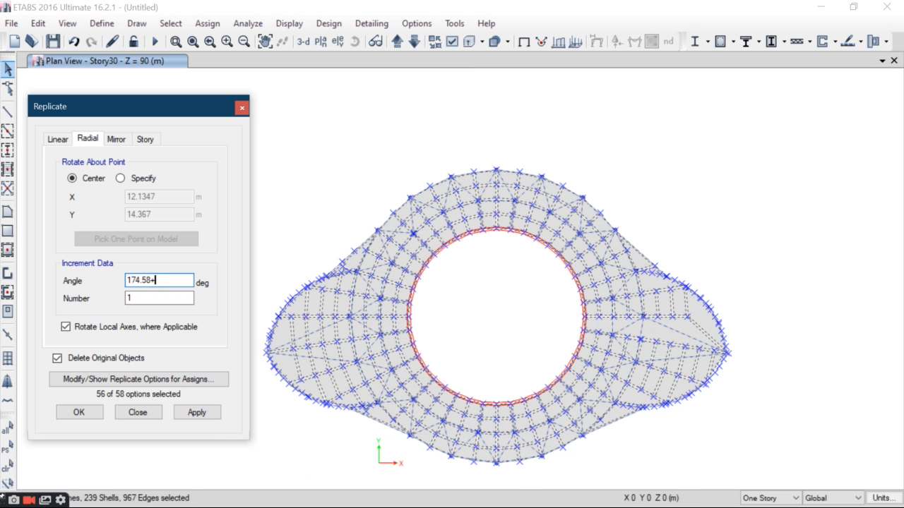
{"action": "type", "text": "+6.02"}
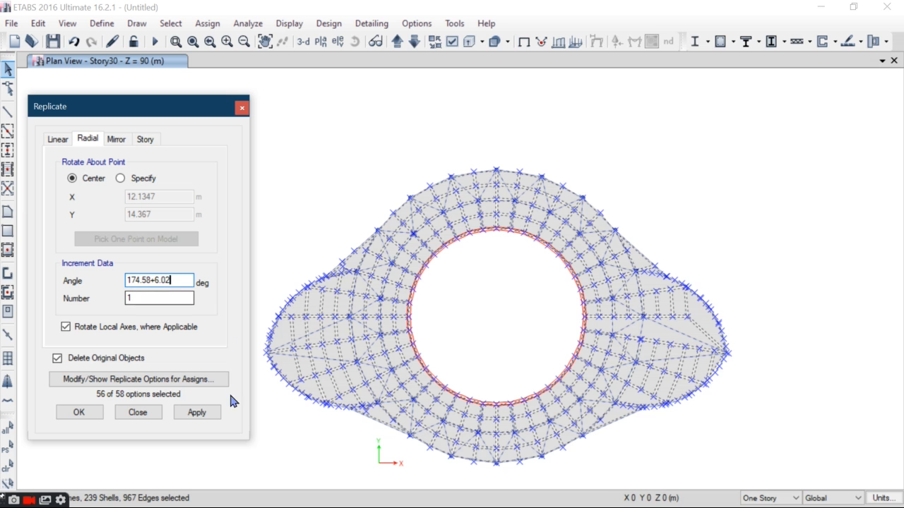
{"action": "left_click", "coordinate": [196, 413]}
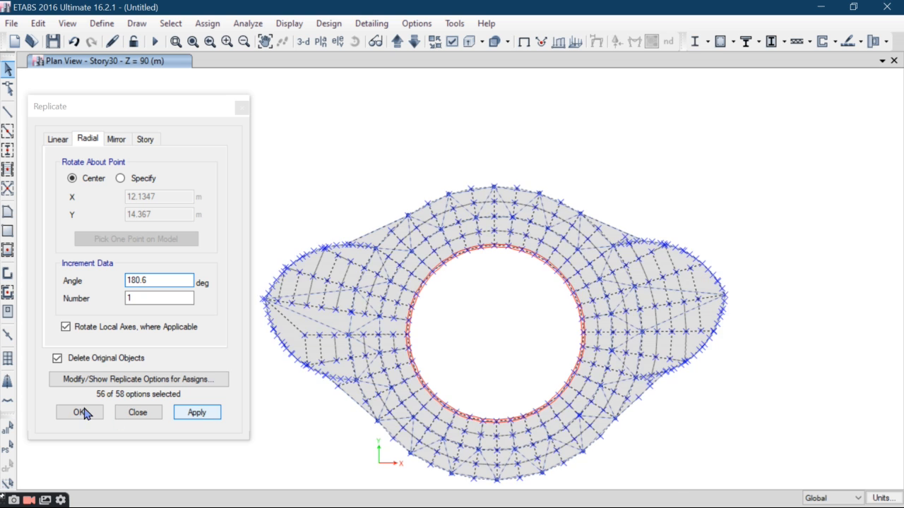
{"action": "left_click", "coordinate": [79, 413]}
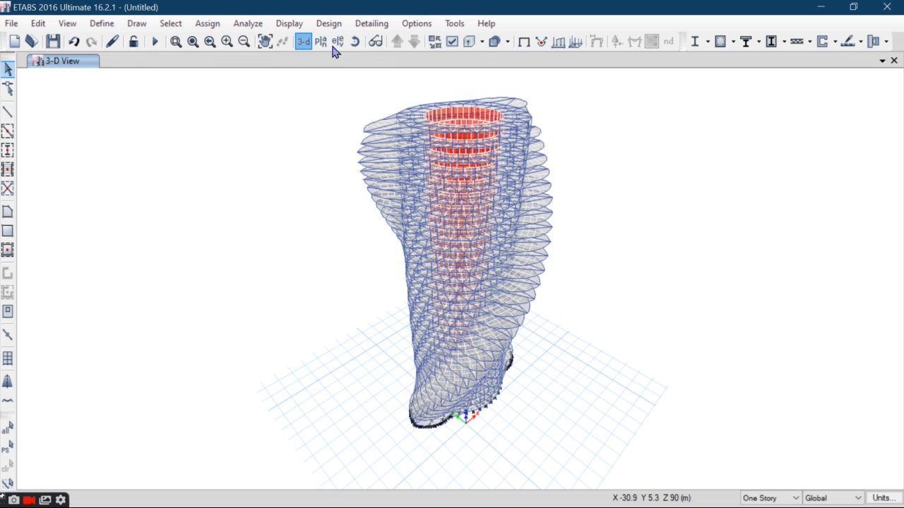
Rotate the 3D view of the building to inspect the twist of the stacked floors from above
{"action": "left_click", "coordinate": [355, 46]}
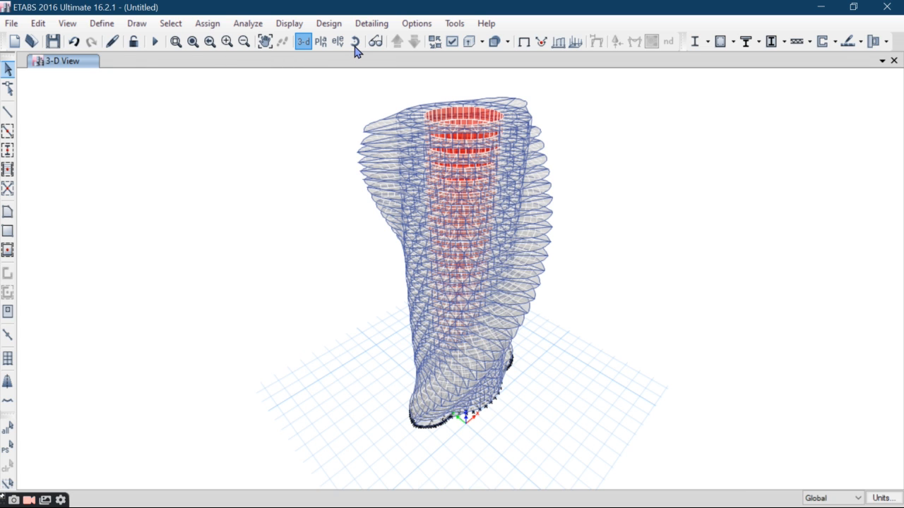
{"action": "left_click", "coordinate": [355, 44]}
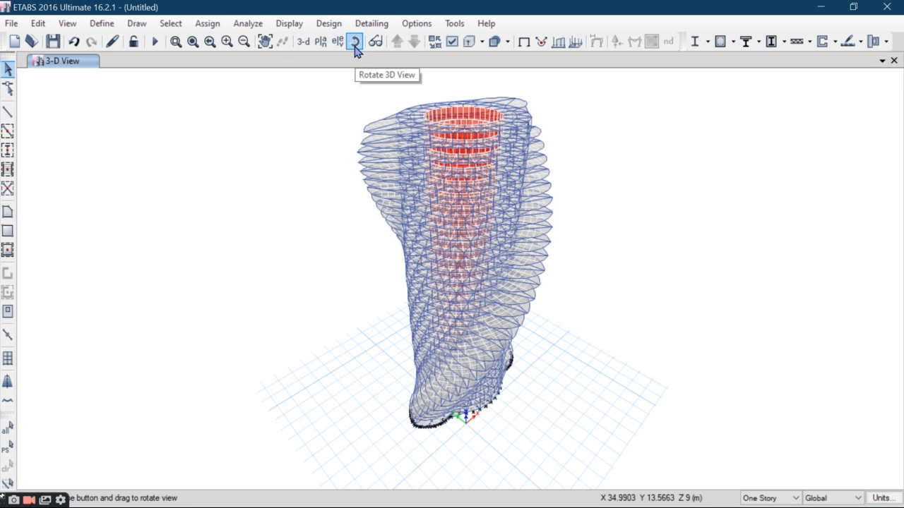
{"action": "left_click_drag", "start_coordinate": [549, 434], "coordinate": [578, 454]}
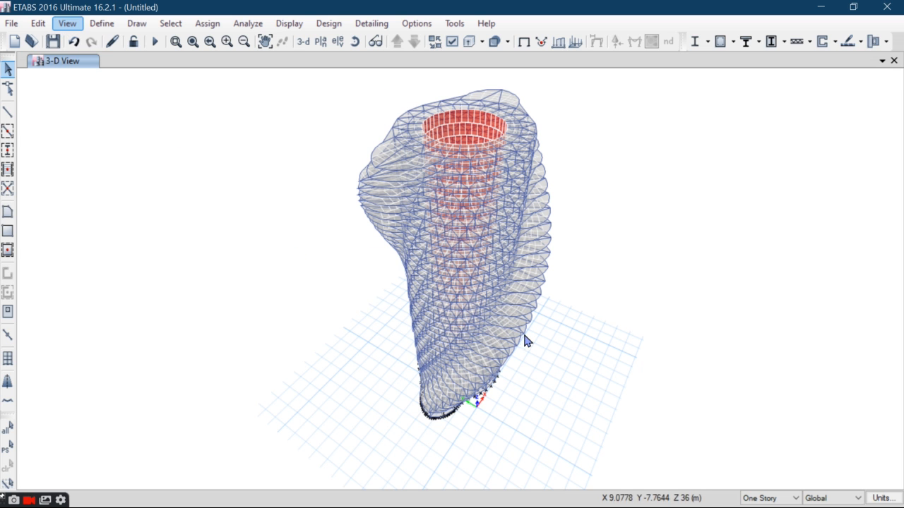
Open the 3D rendered view and examine the twisting slabs, columns and circular core up close and from several angles
{"action": "left_click", "coordinate": [67, 23]}
{"action": "left_click", "coordinate": [191, 461]}
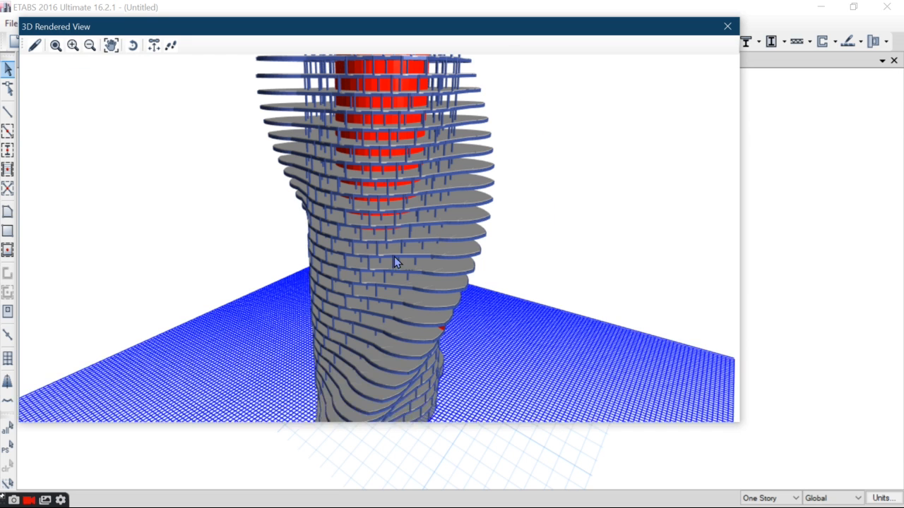
{"action": "scroll", "coordinate": [399, 258], "scroll_direction": "up", "scroll_amount": 2}
{"action": "mouse_move", "coordinate": [421, 260]}
{"action": "left_mouse_down"}
{"action": "mouse_move", "coordinate": [402, 295]}
{"action": "mouse_move", "coordinate": [385, 230]}
{"action": "mouse_move", "coordinate": [402, 244]}
{"action": "mouse_move", "coordinate": [455, 156]}
{"action": "mouse_move", "coordinate": [347, 265]}
{"action": "mouse_move", "coordinate": [376, 268]}
{"action": "left_mouse_up"}
{"action": "scroll", "coordinate": [384, 260], "scroll_direction": "down", "scroll_amount": 6}
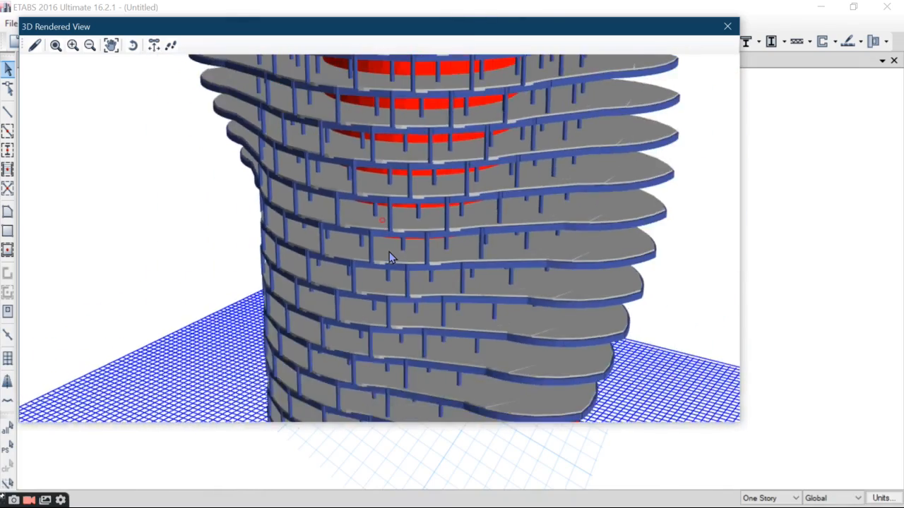
{"action": "left_click_drag", "start_coordinate": [504, 258], "coordinate": [494, 303]}
{"action": "scroll", "coordinate": [494, 303], "scroll_direction": "down", "scroll_amount": 7}
{"action": "left_click_drag", "start_coordinate": [478, 238], "coordinate": [308, 328]}
{"action": "left_click_drag", "start_coordinate": [507, 327], "coordinate": [451, 146]}
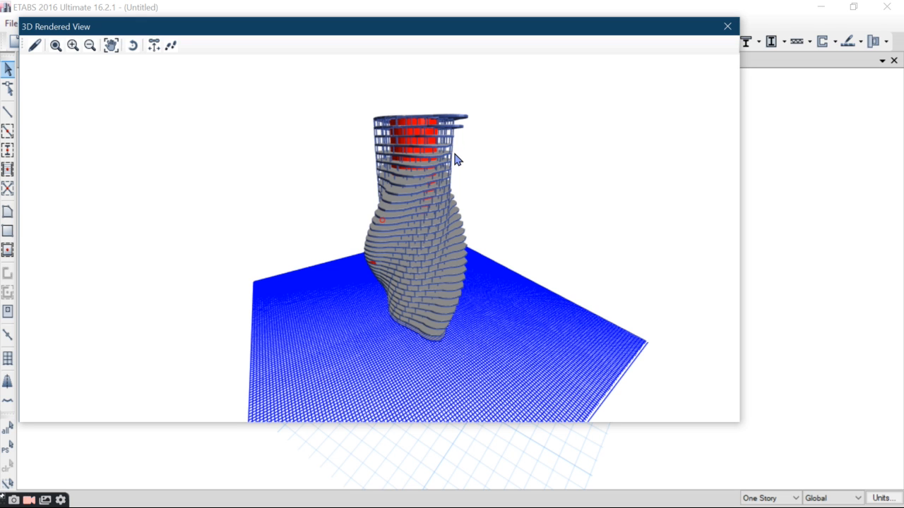
{"action": "left_click_drag", "start_coordinate": [410, 178], "coordinate": [437, 217]}
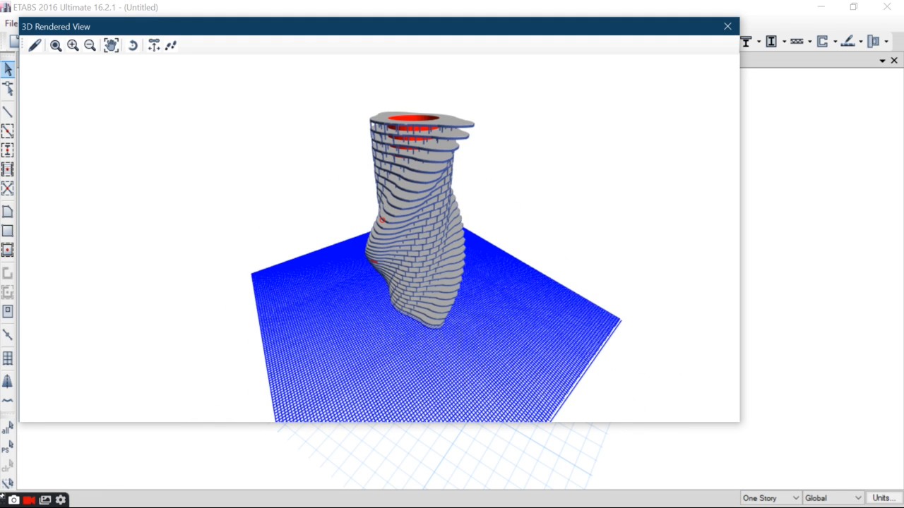